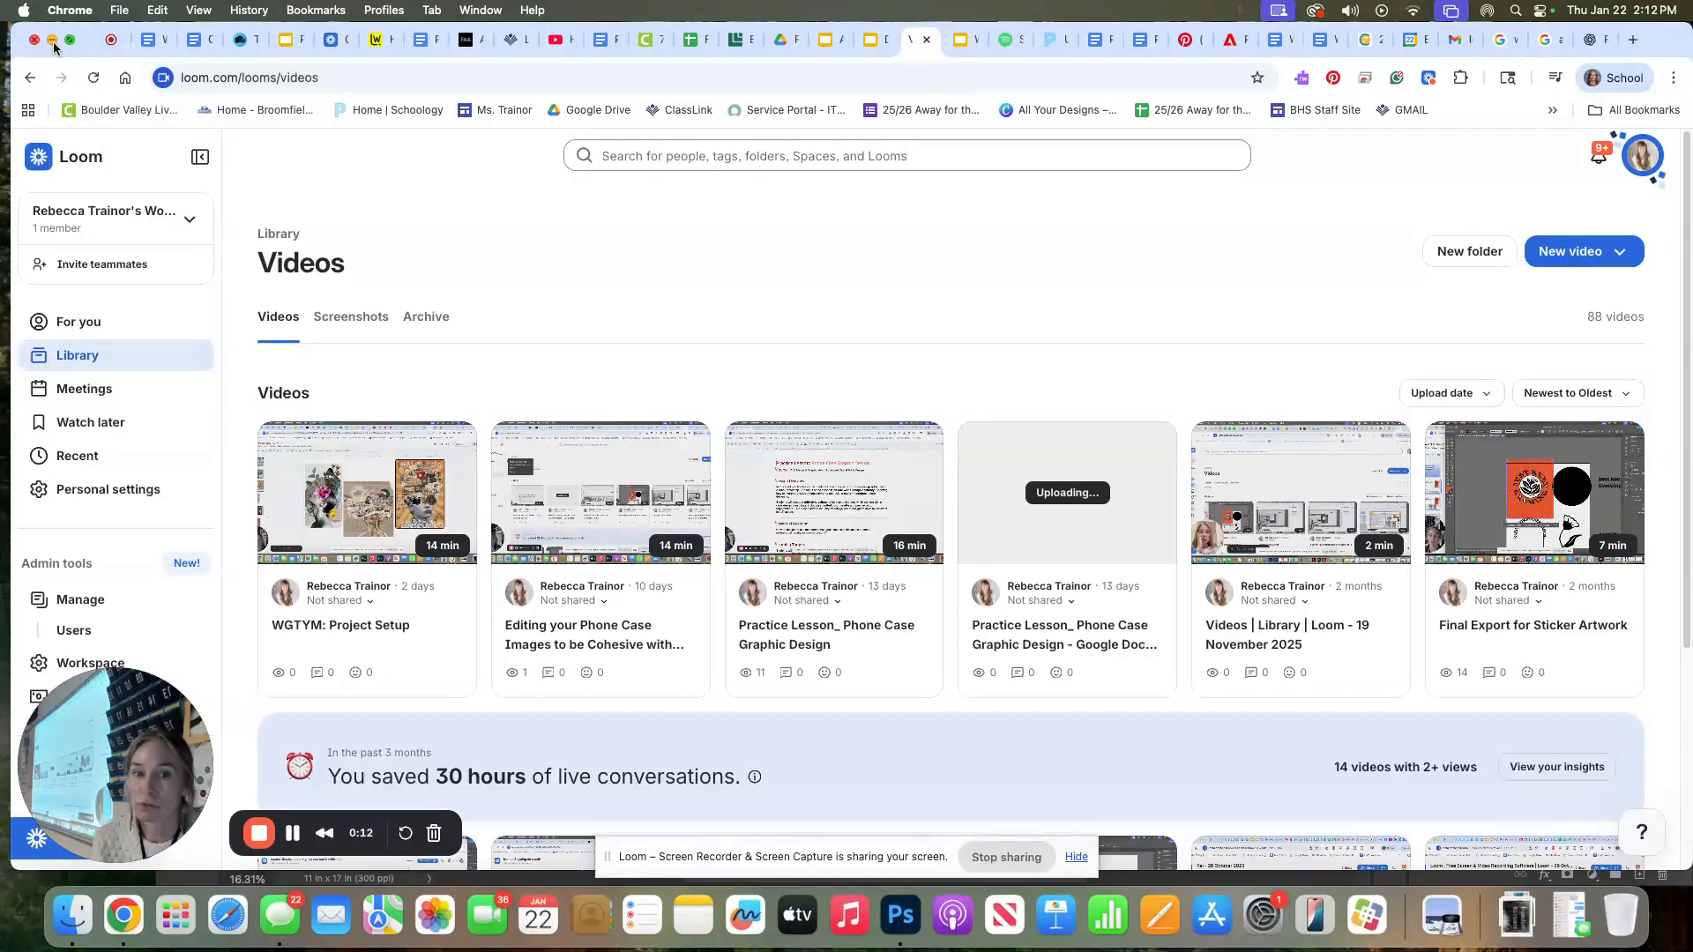
Open the Finder window and navigate to the Images folder inside Desktop › DAD 2 › WGTYM?
{"action": "left_click", "coordinate": [52, 41]}
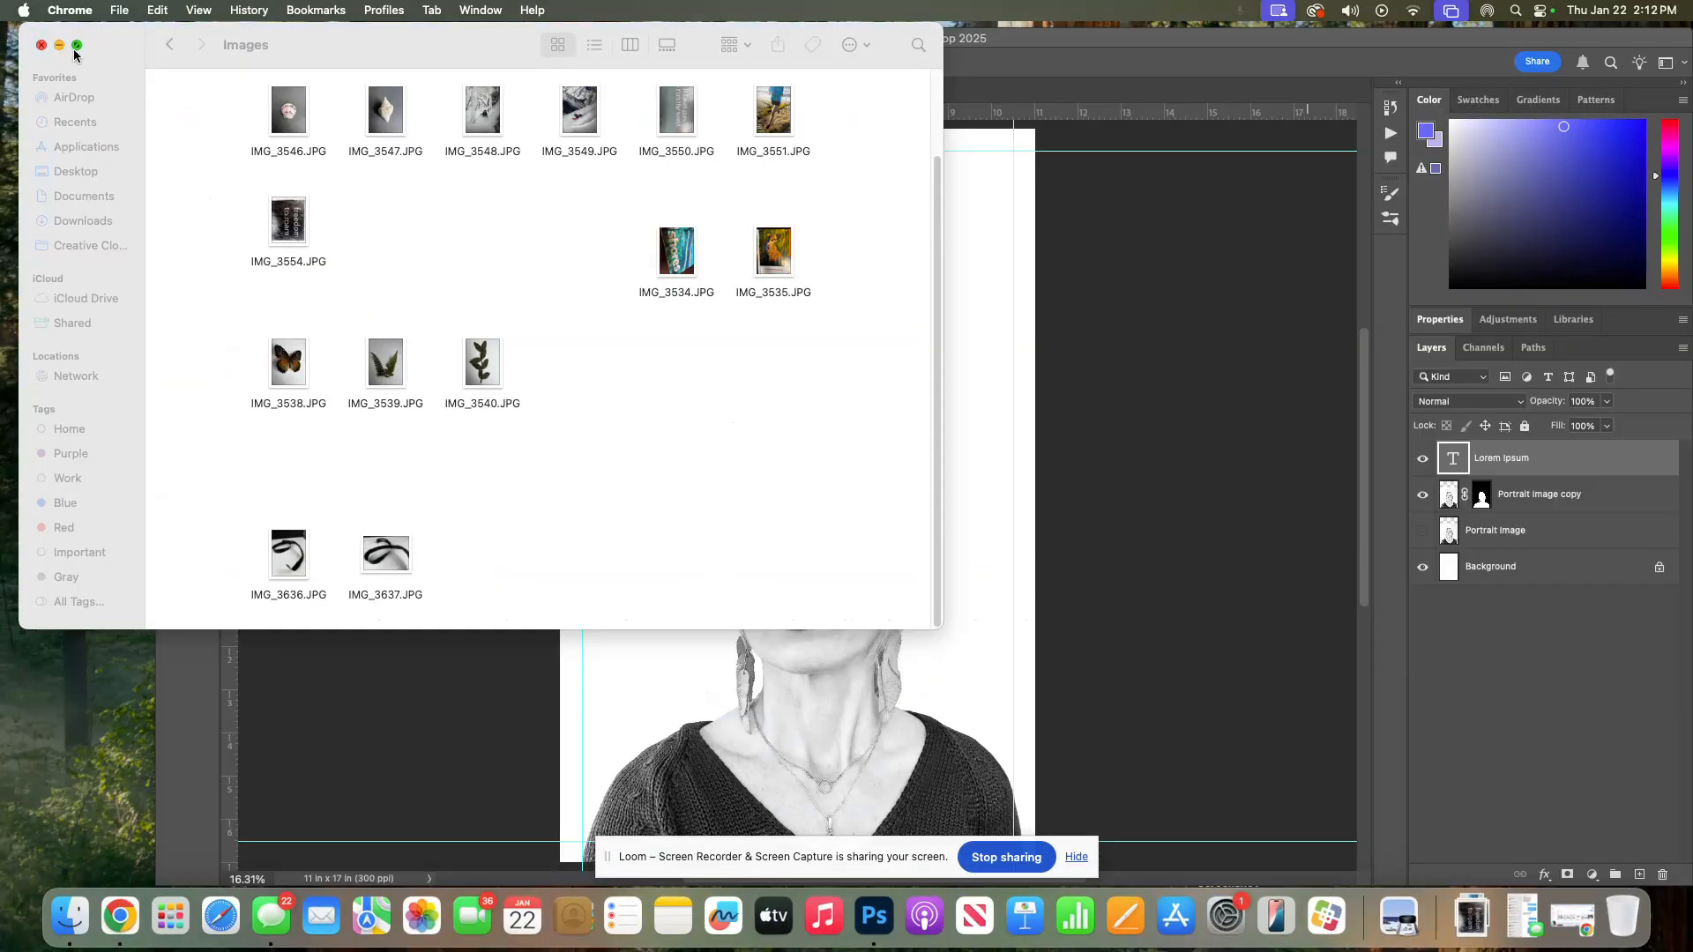
{"action": "left_click", "coordinate": [127, 56]}
{"action": "left_click_drag", "start_coordinate": [368, 39], "coordinate": [397, 145]}
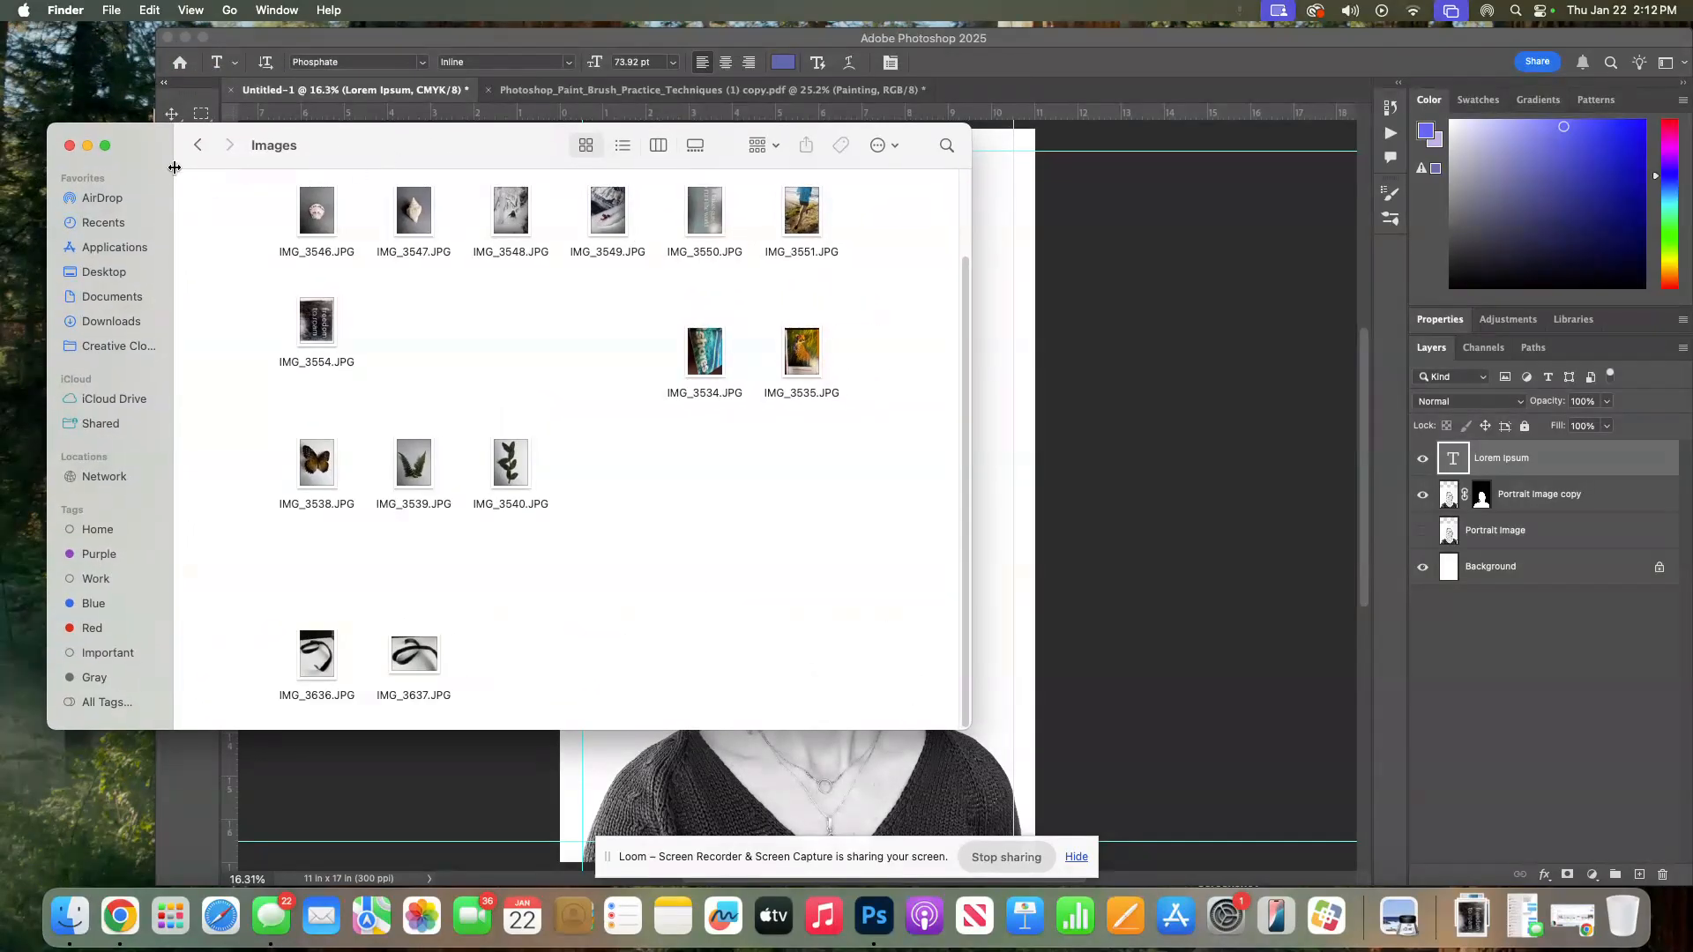
{"action": "left_click", "coordinate": [108, 273]}
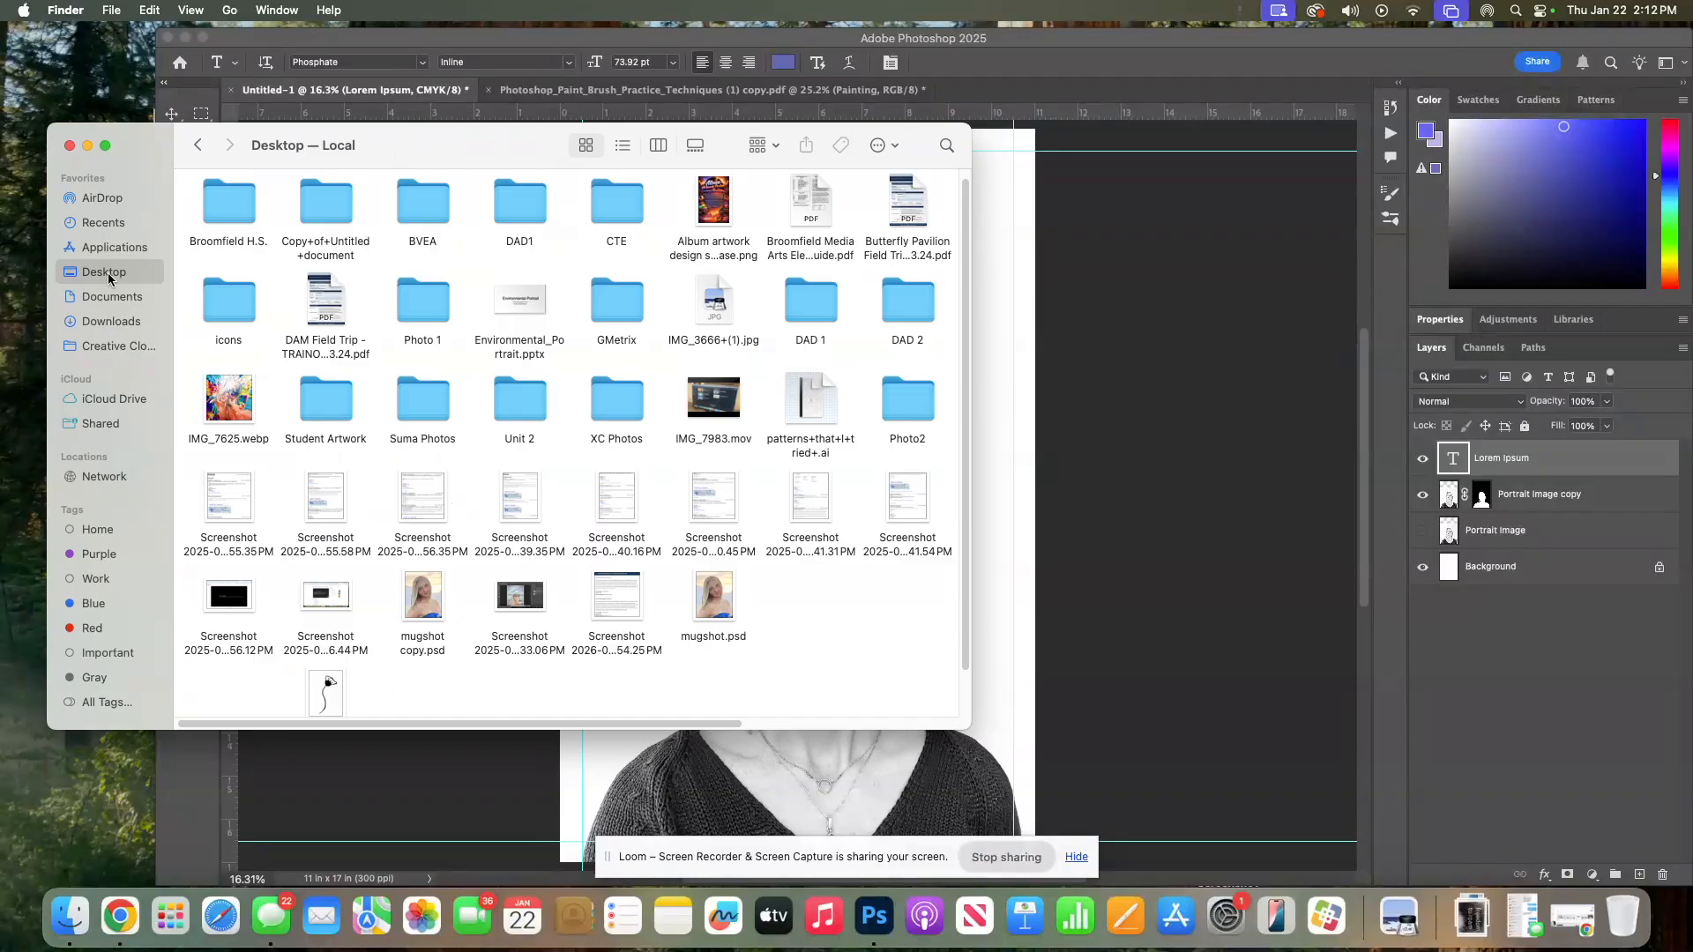
{"action": "left_click", "coordinate": [918, 308]}
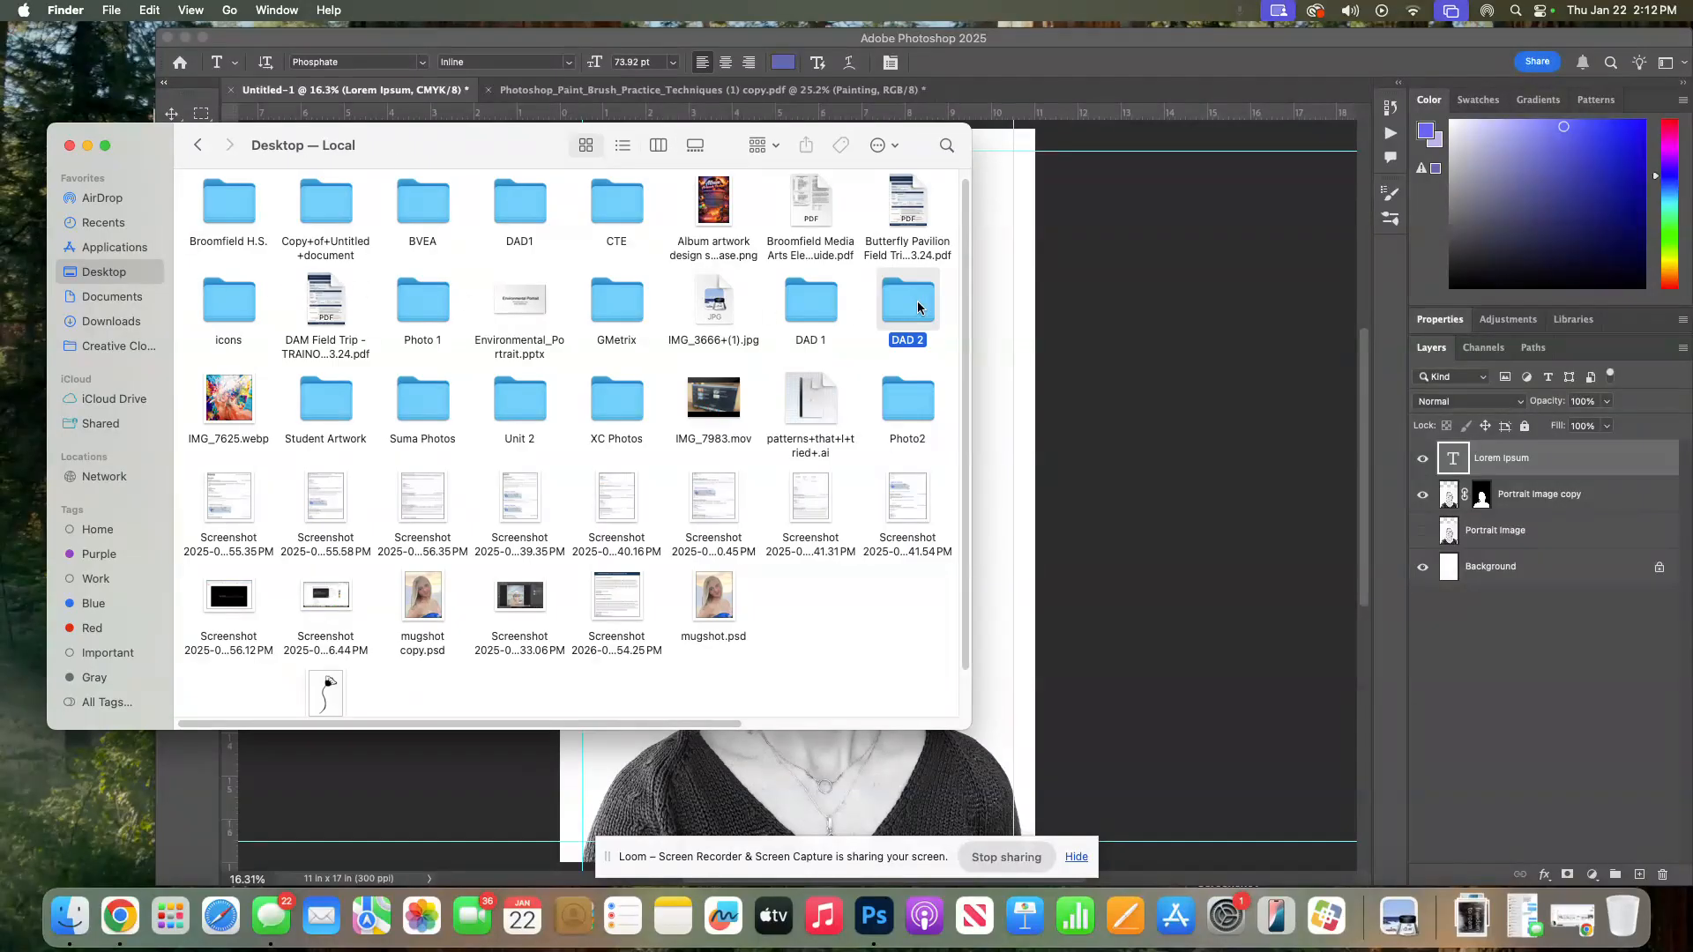
{"action": "double_click", "coordinate": [918, 308]}
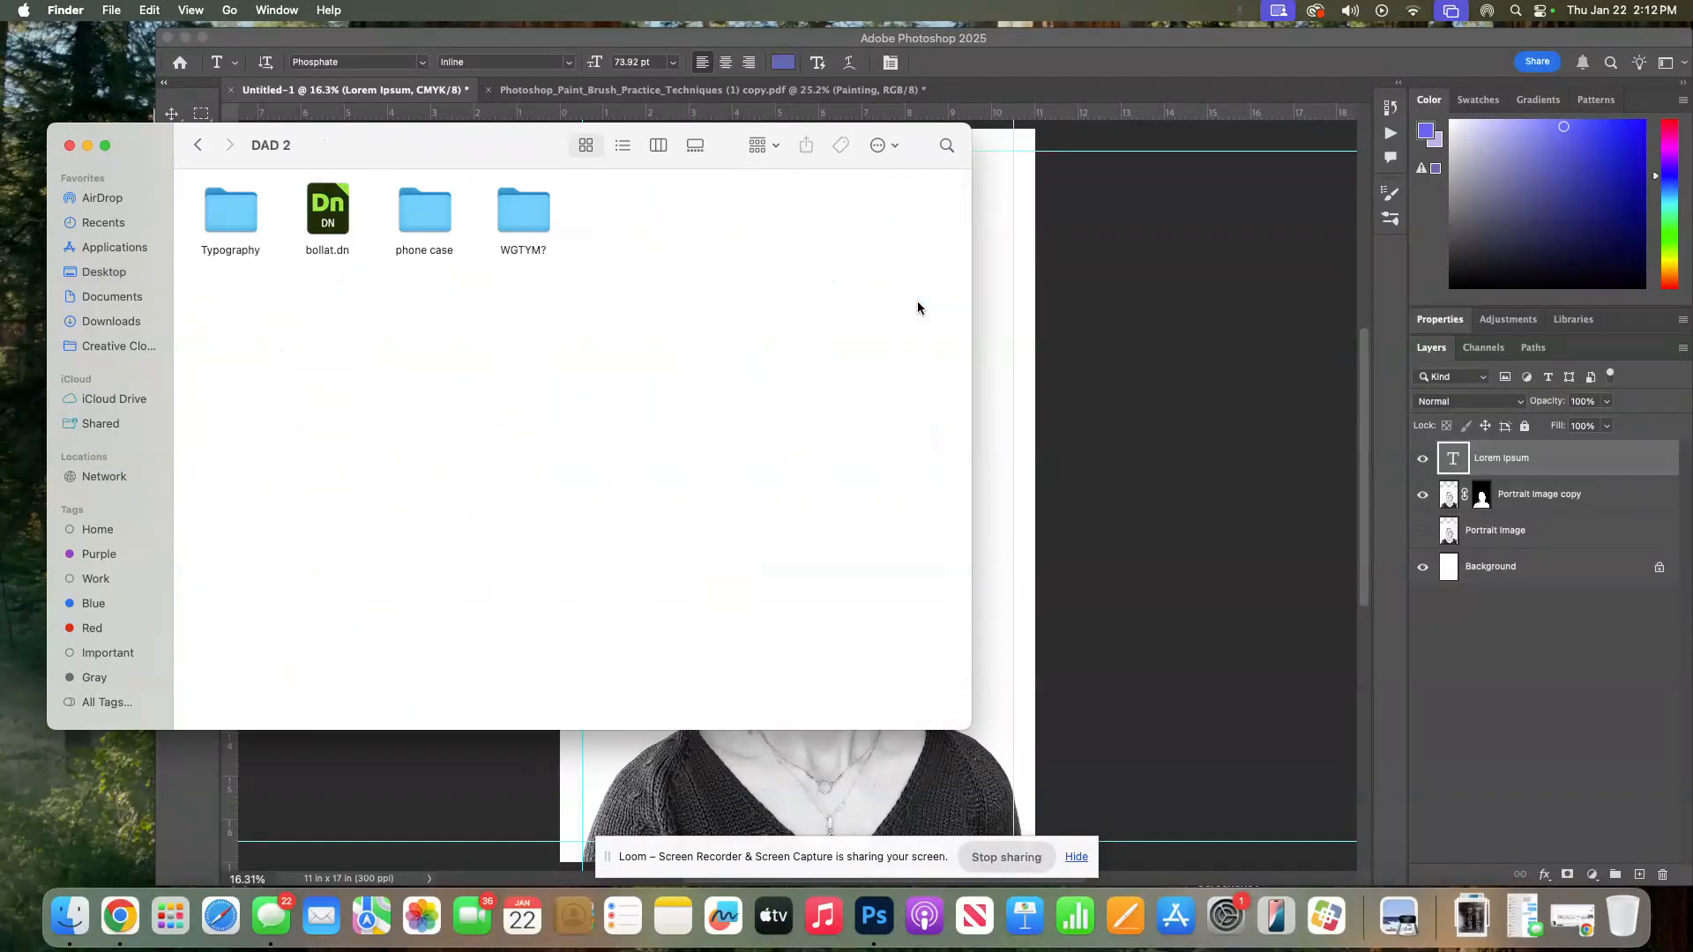
{"action": "double_click", "coordinate": [520, 212]}
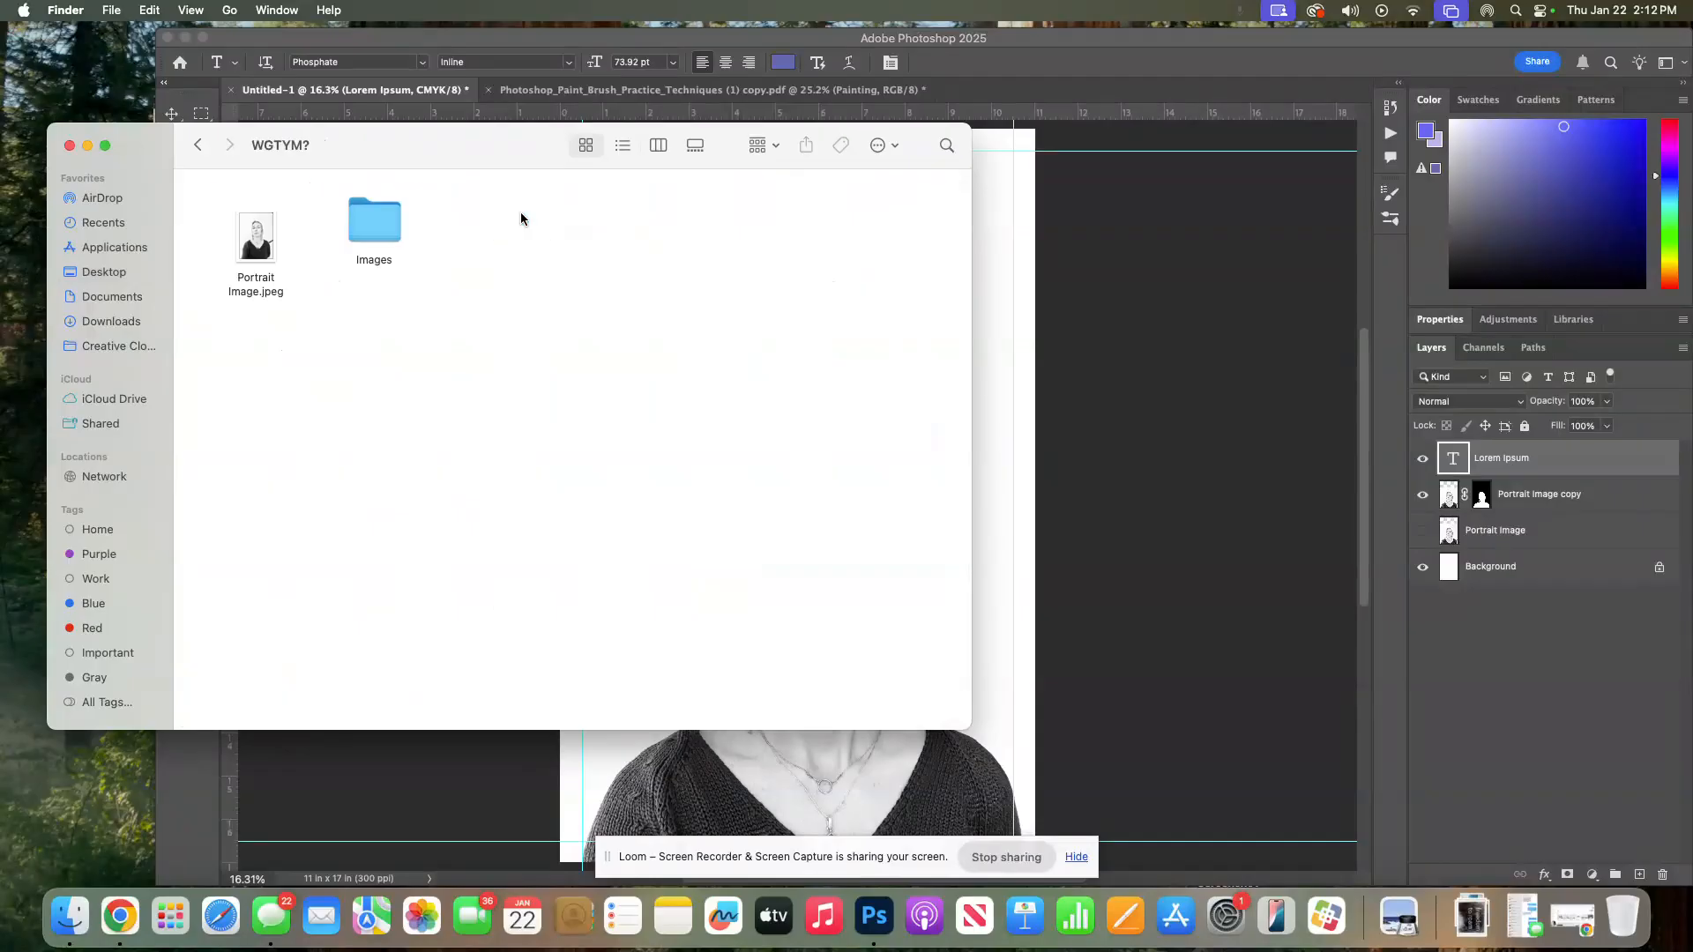
{"action": "left_click_drag", "start_coordinate": [365, 214], "coordinate": [332, 240]}
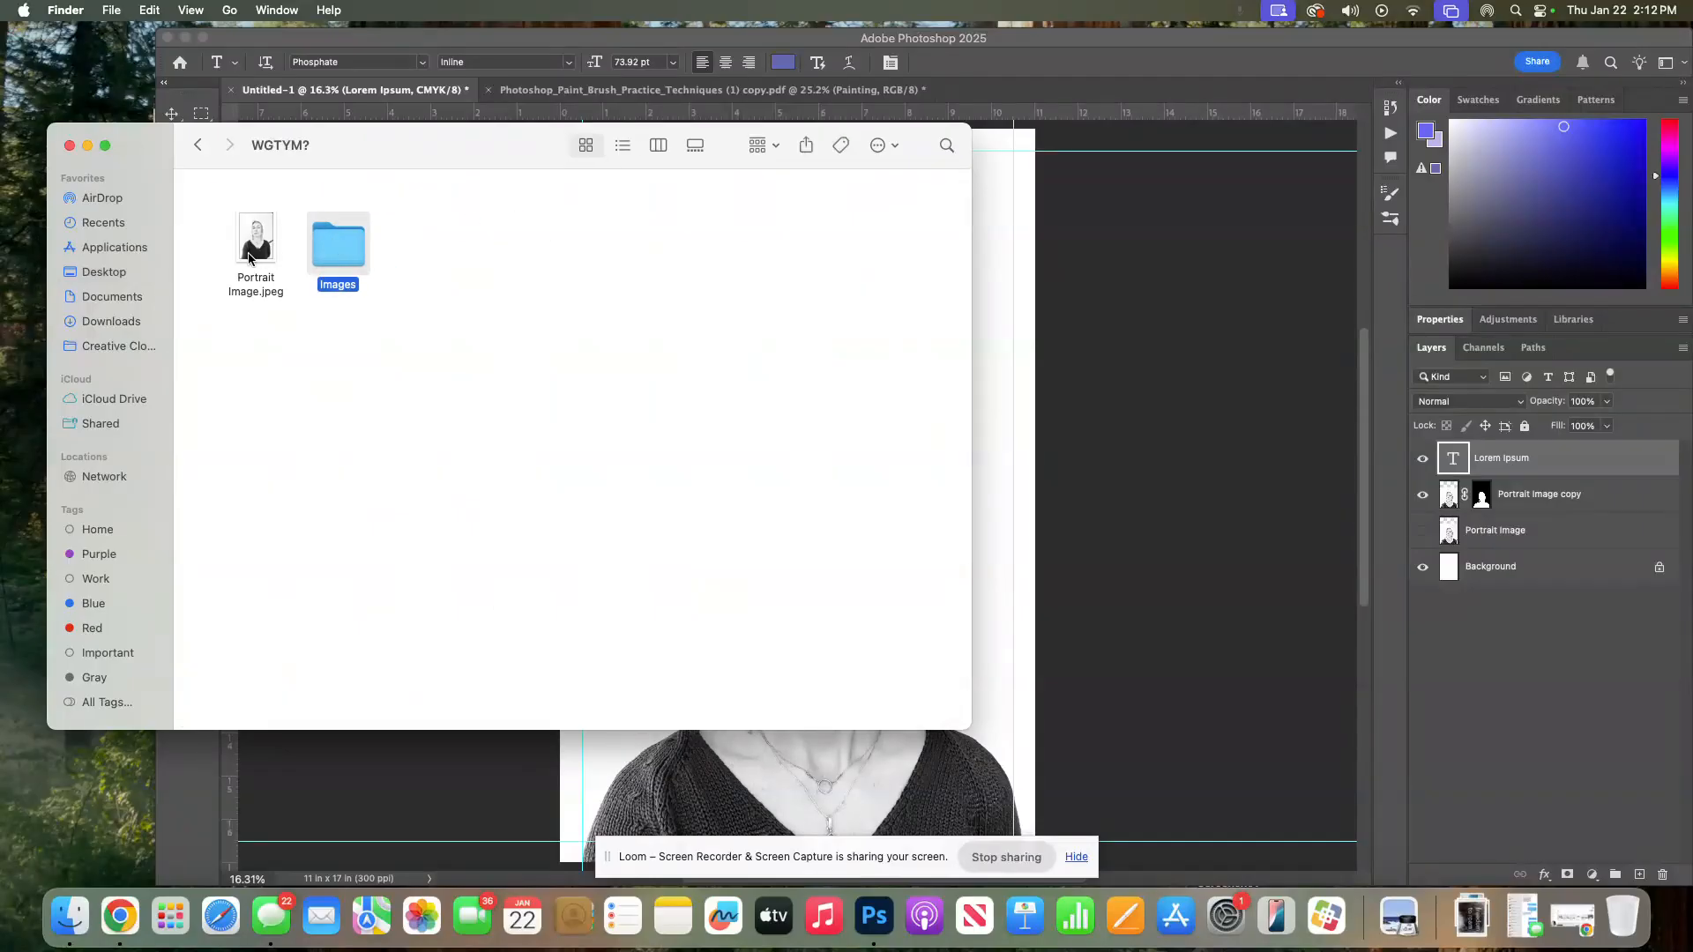
{"action": "double_click", "coordinate": [324, 248]}
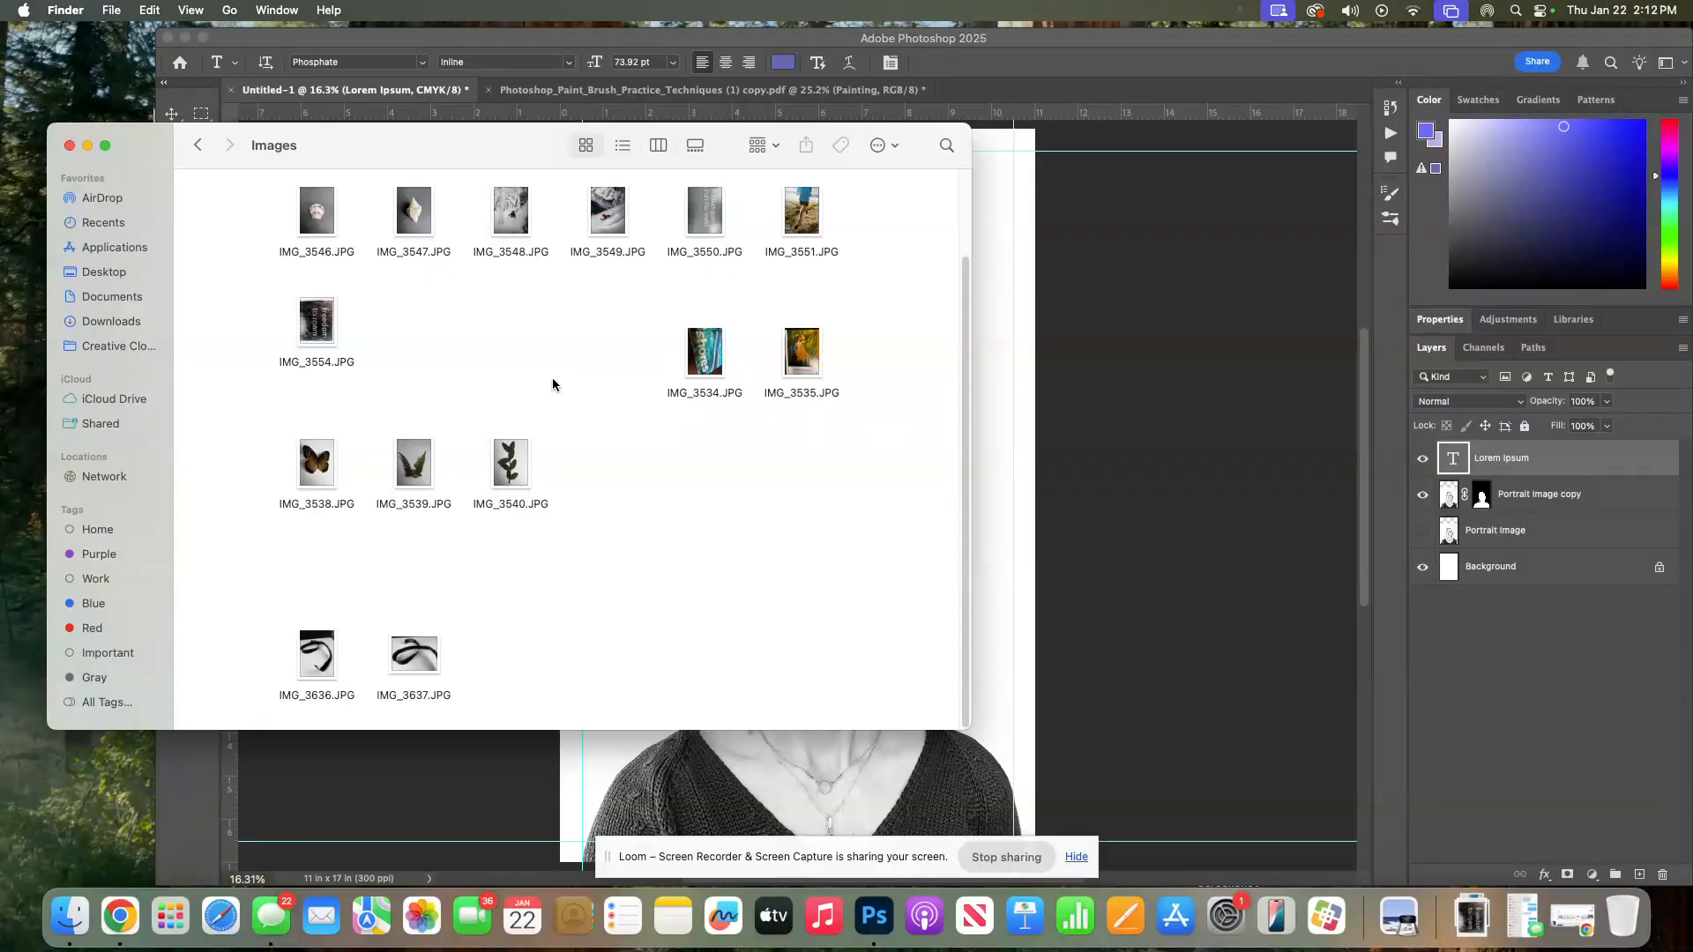
{"action": "scroll", "coordinate": [575, 380], "scroll_direction": "up", "scroll_amount": 3}
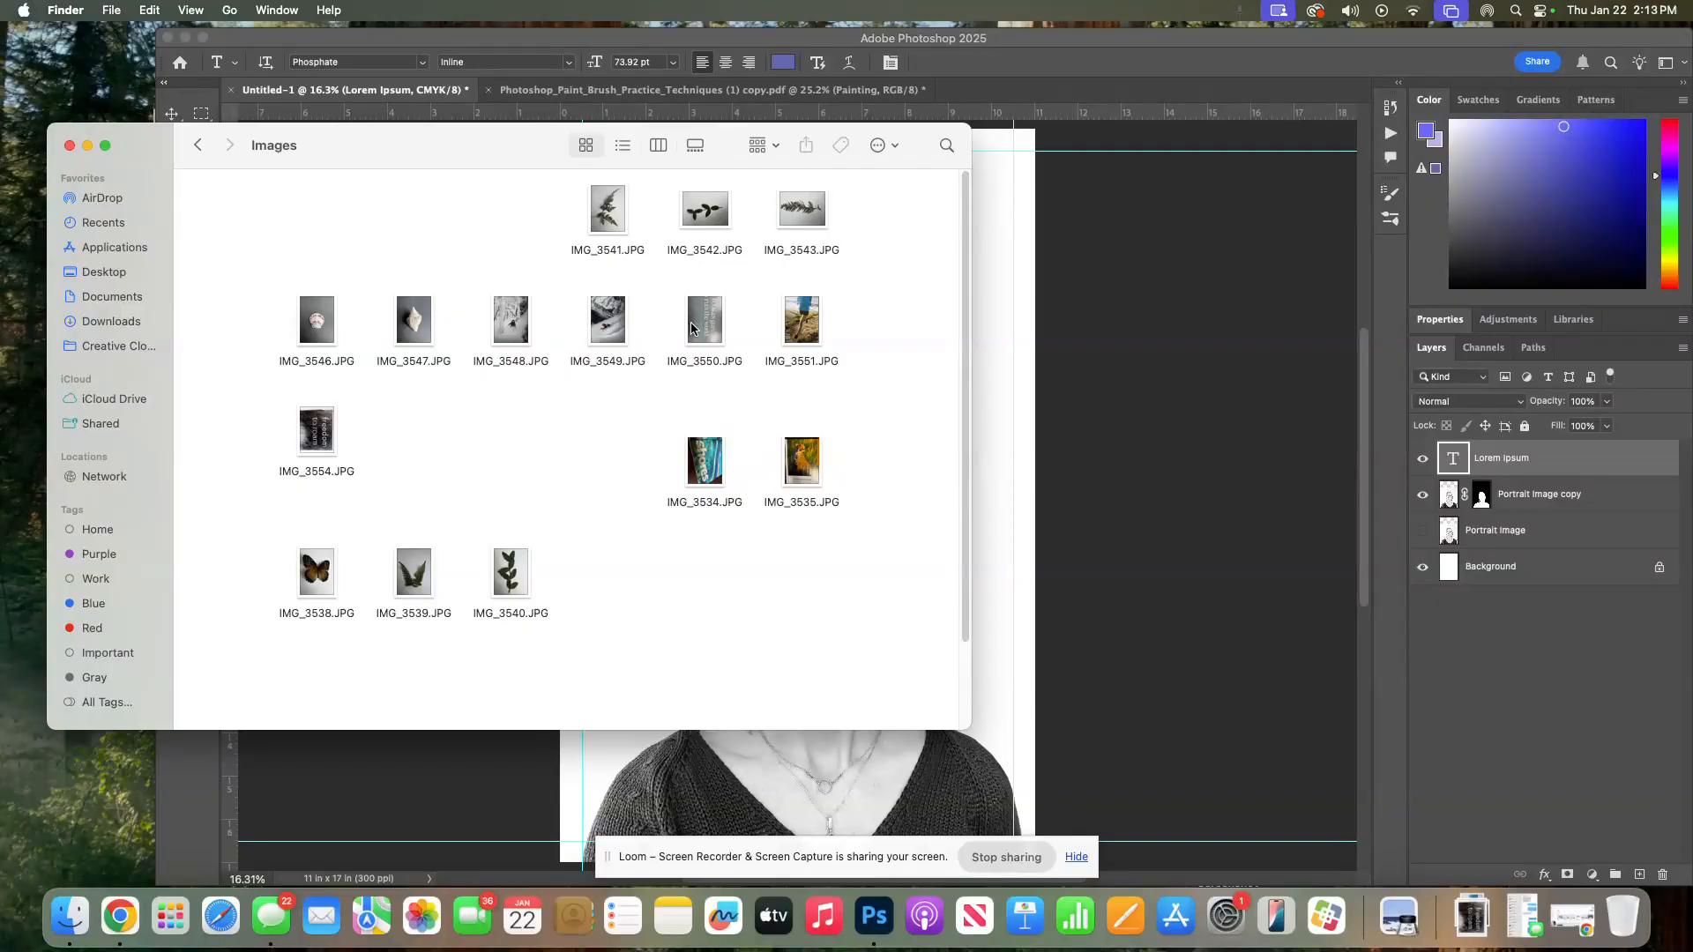
Open IMG_3543.JPG in Adobe Photoshop 2025
{"action": "left_click", "coordinate": [805, 219]}
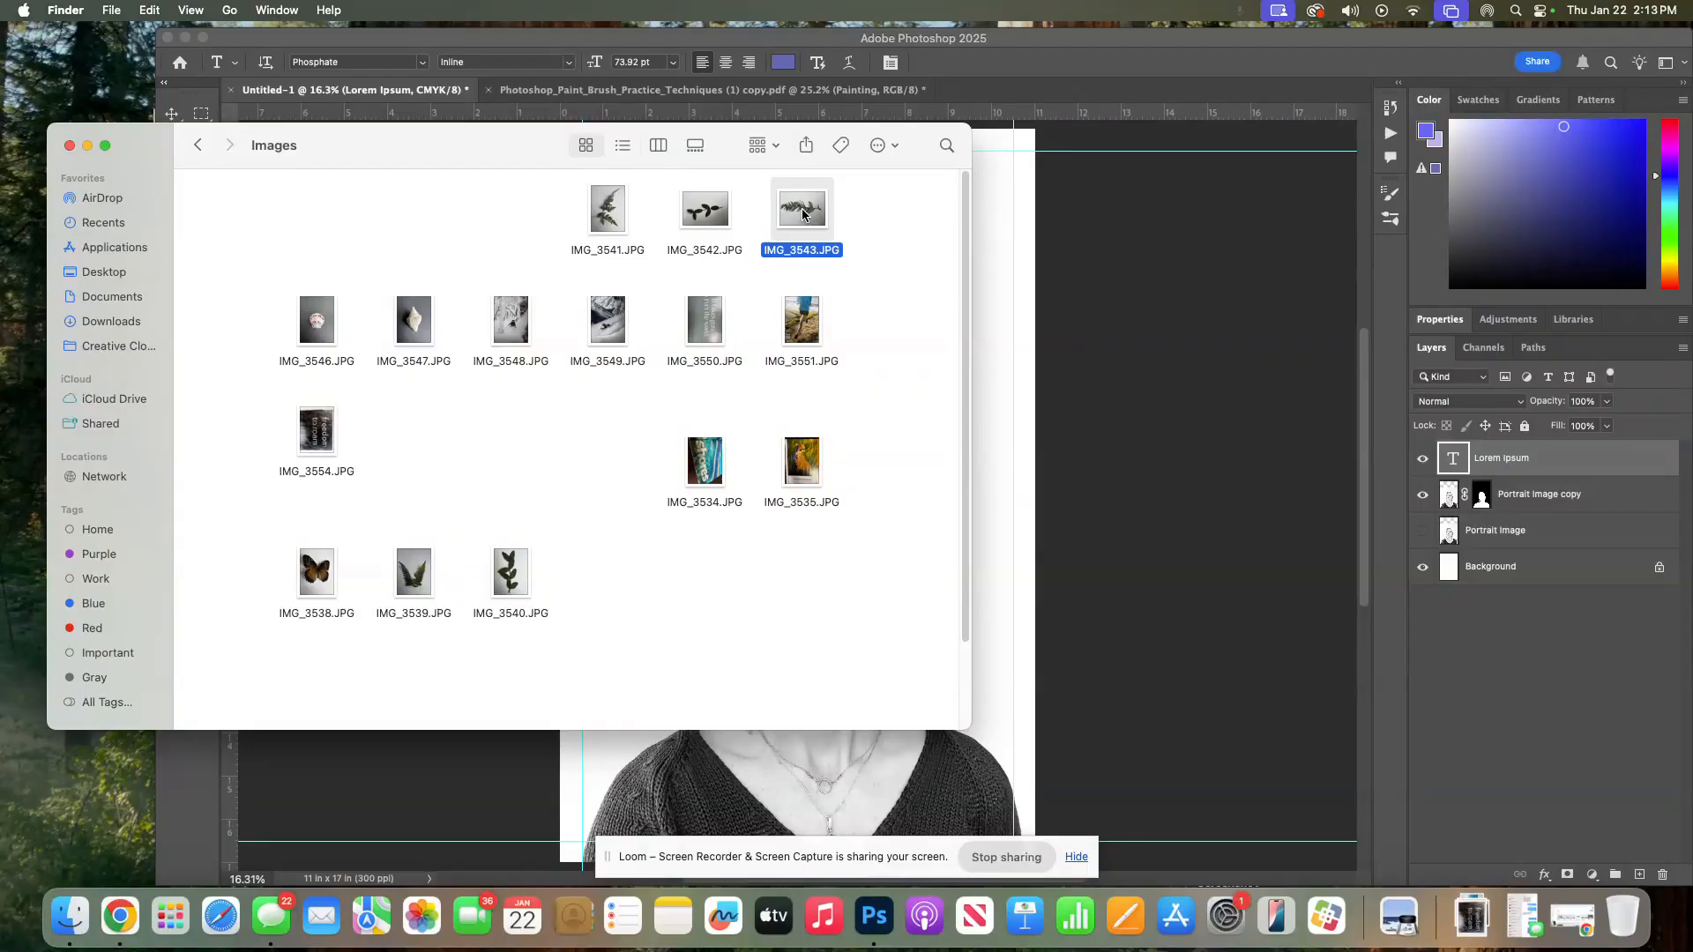
{"action": "right_click", "coordinate": [803, 212]}
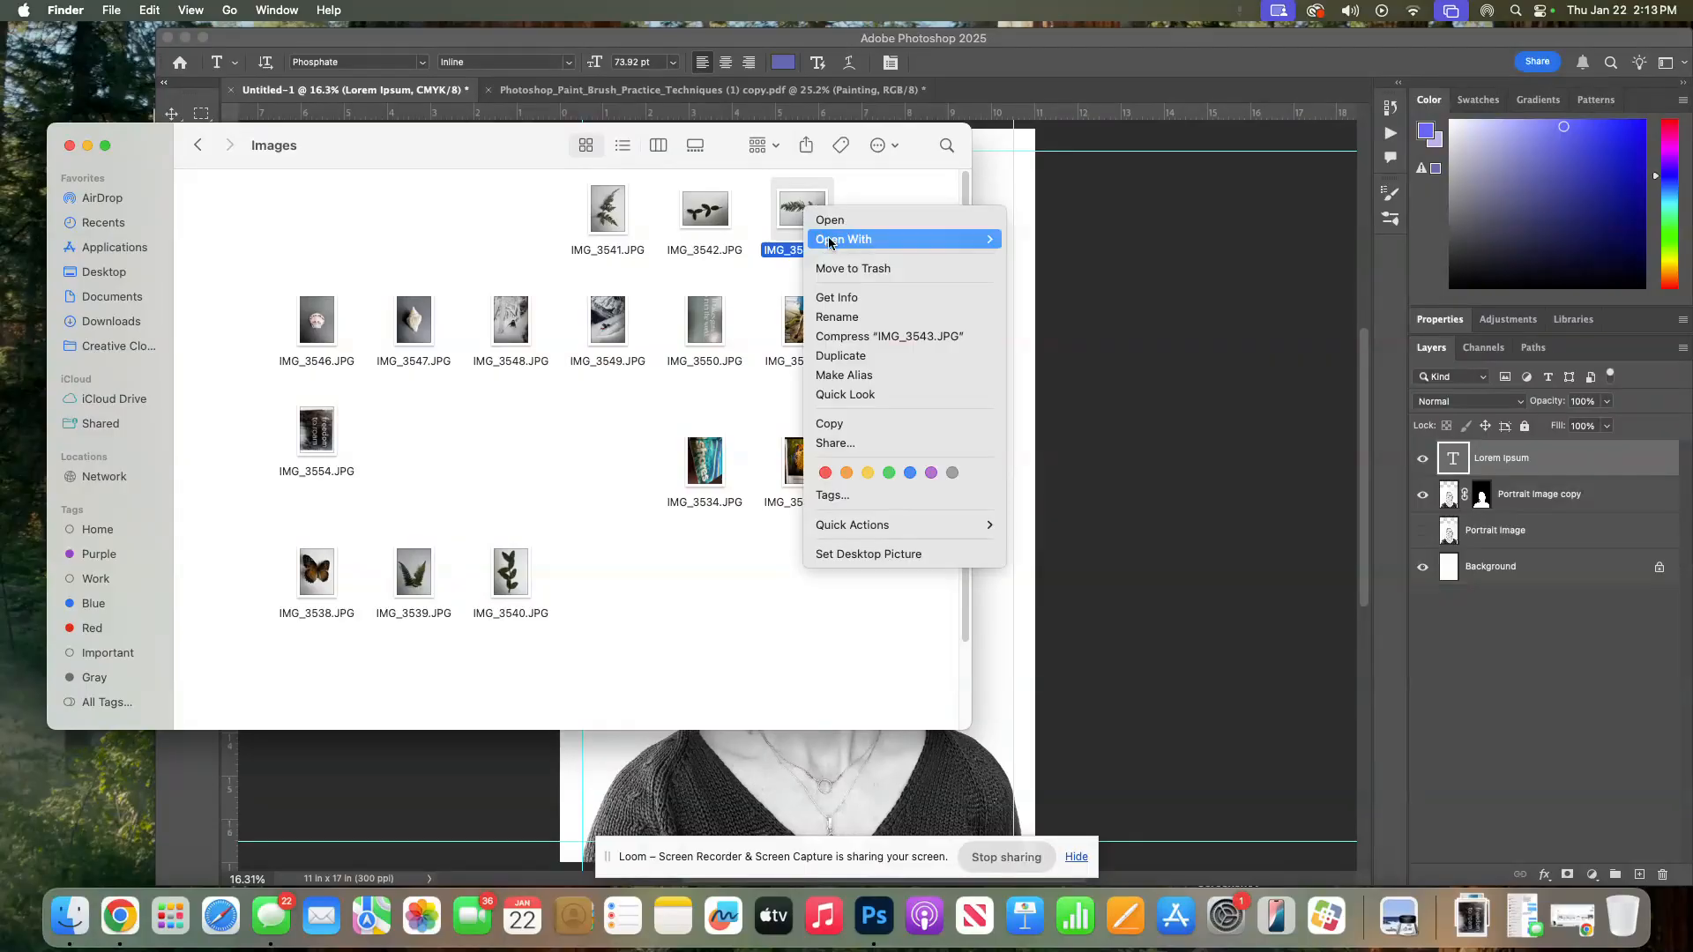
{"action": "mouse_move", "coordinate": [860, 240]}
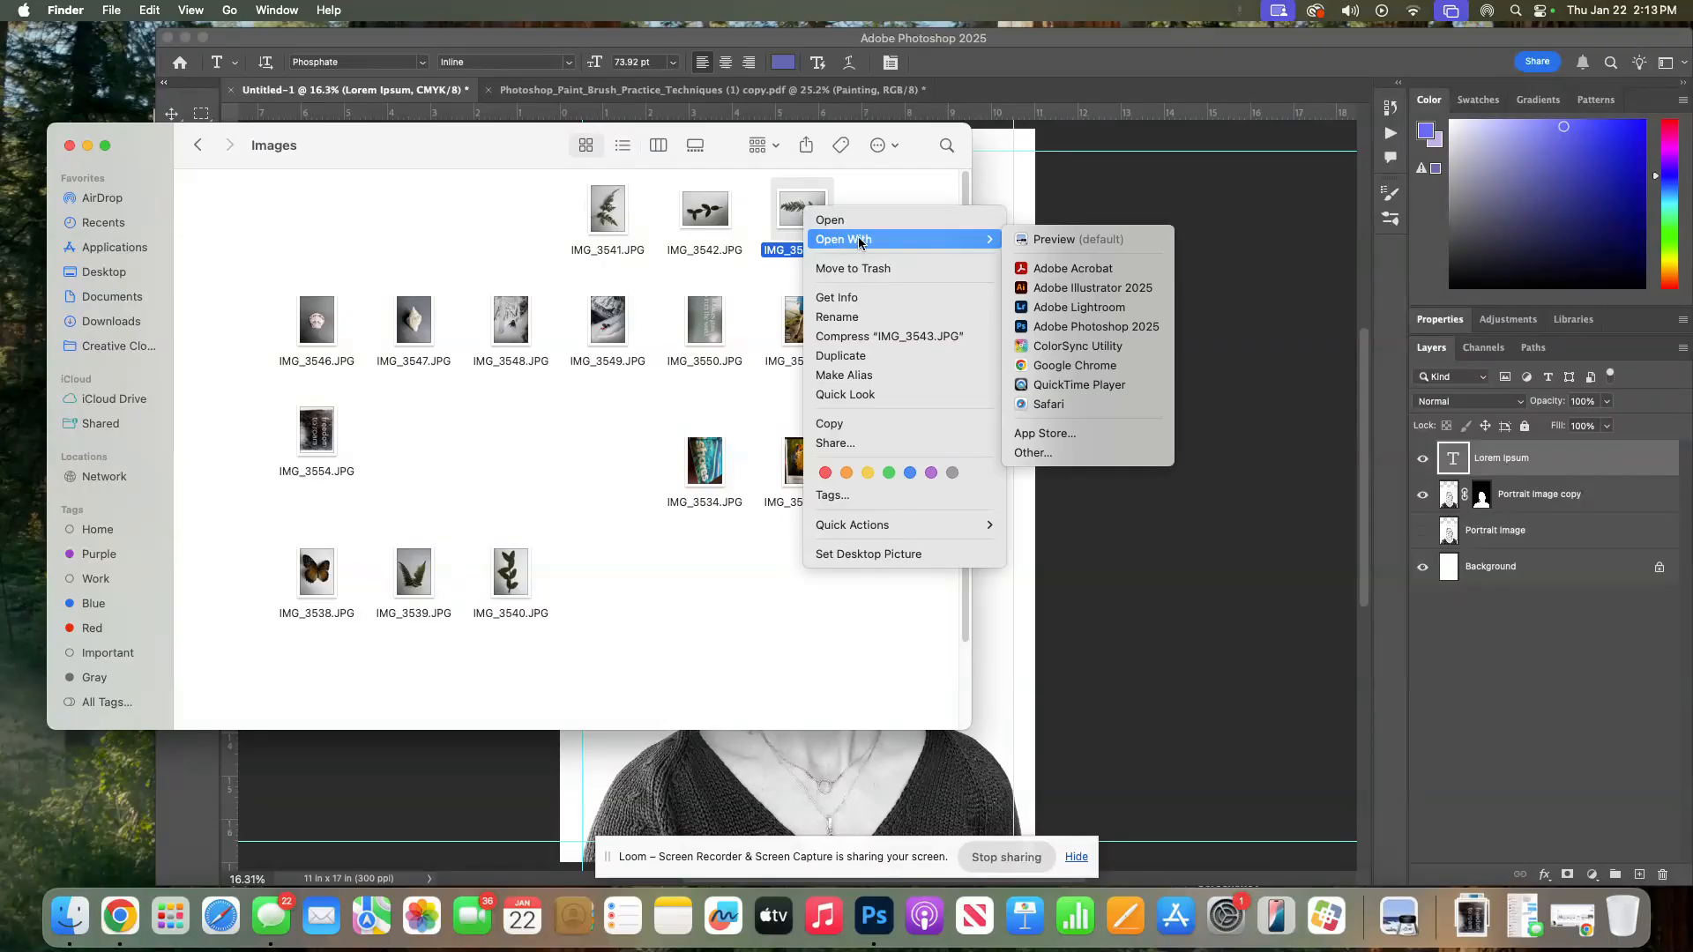
{"action": "left_click", "coordinate": [1125, 328]}
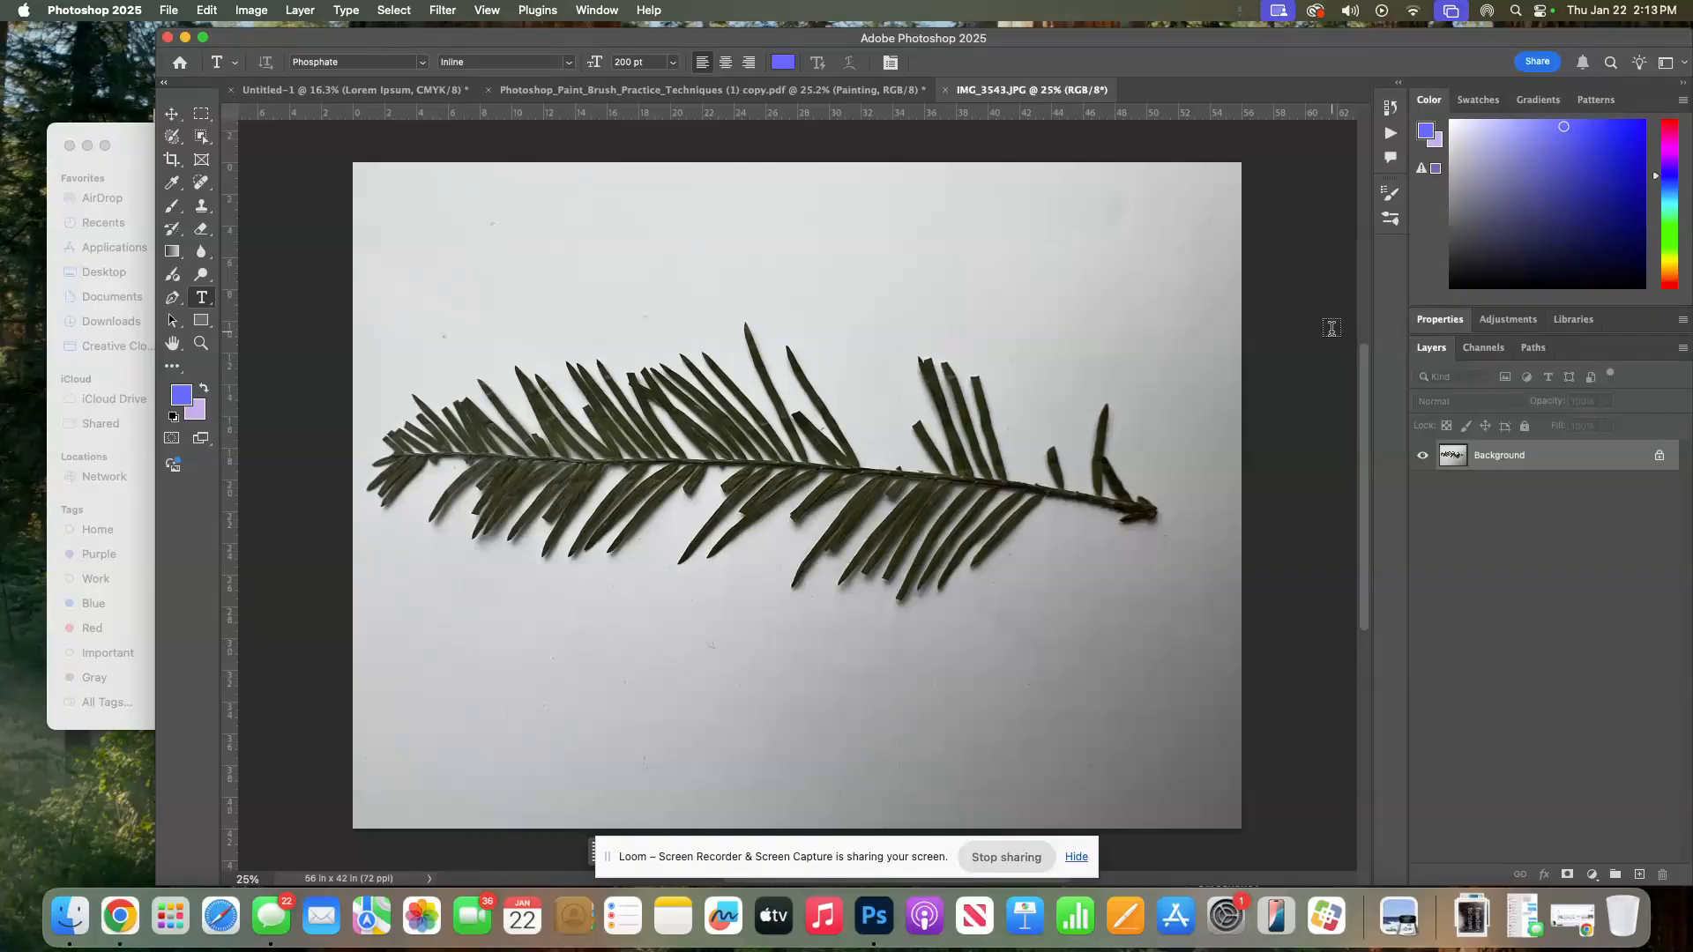
Add an Exposure adjustment layer and raise its exposure to +2.64
{"action": "left_click", "coordinate": [1512, 324]}
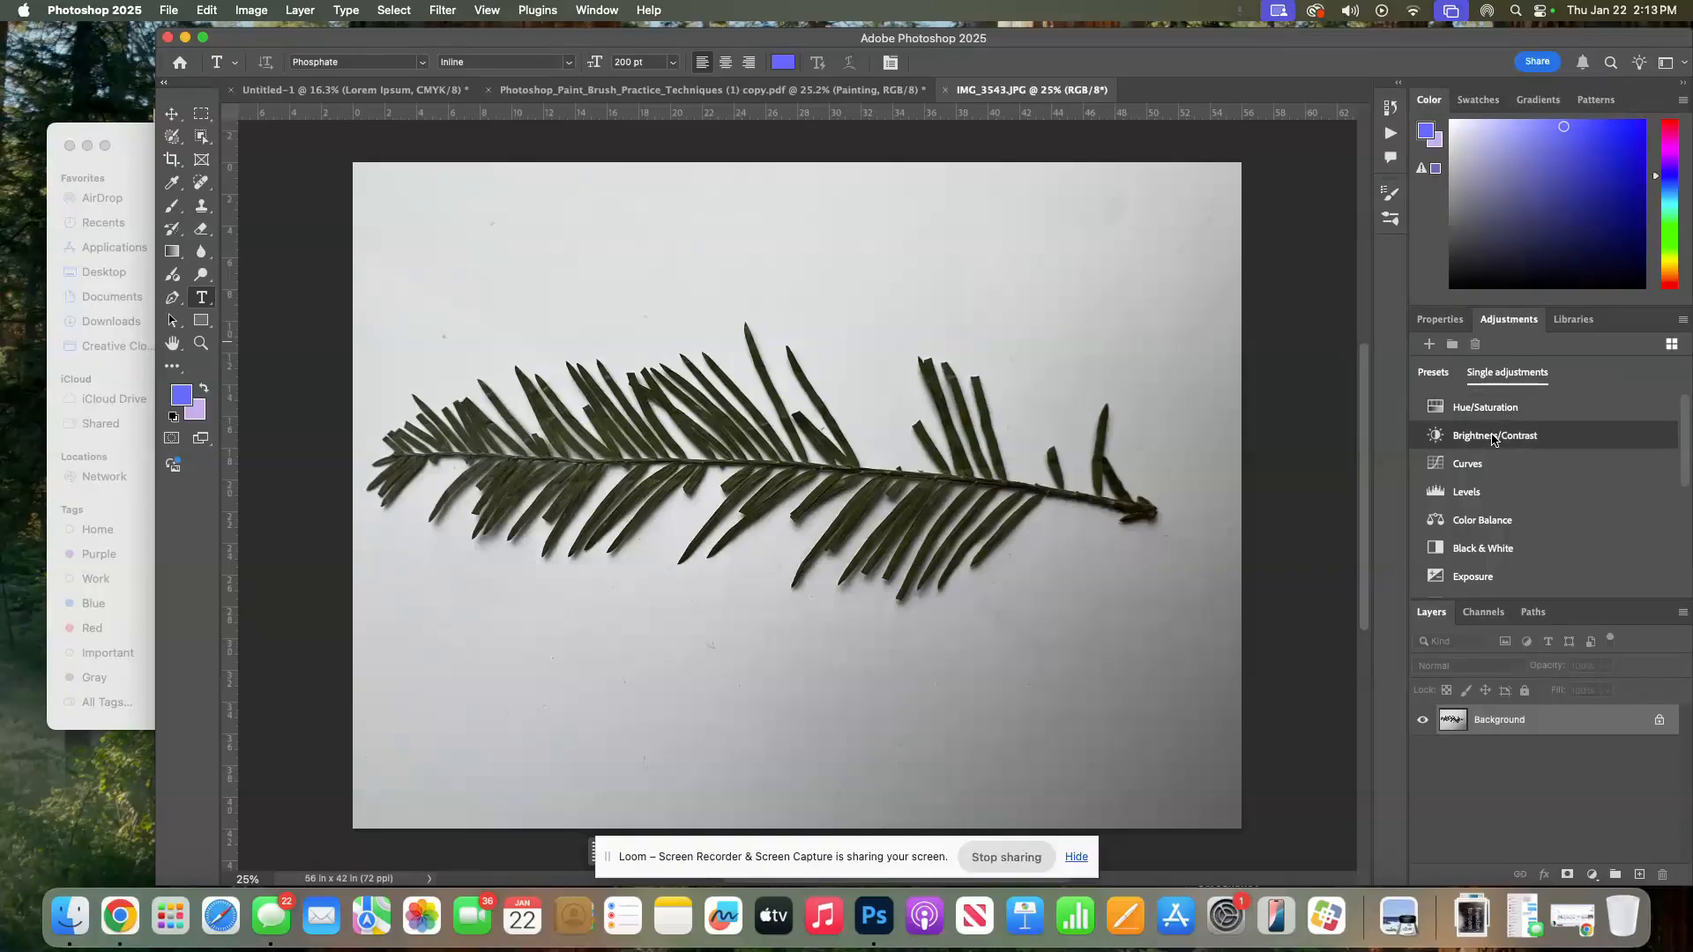
{"action": "left_click", "coordinate": [1477, 599]}
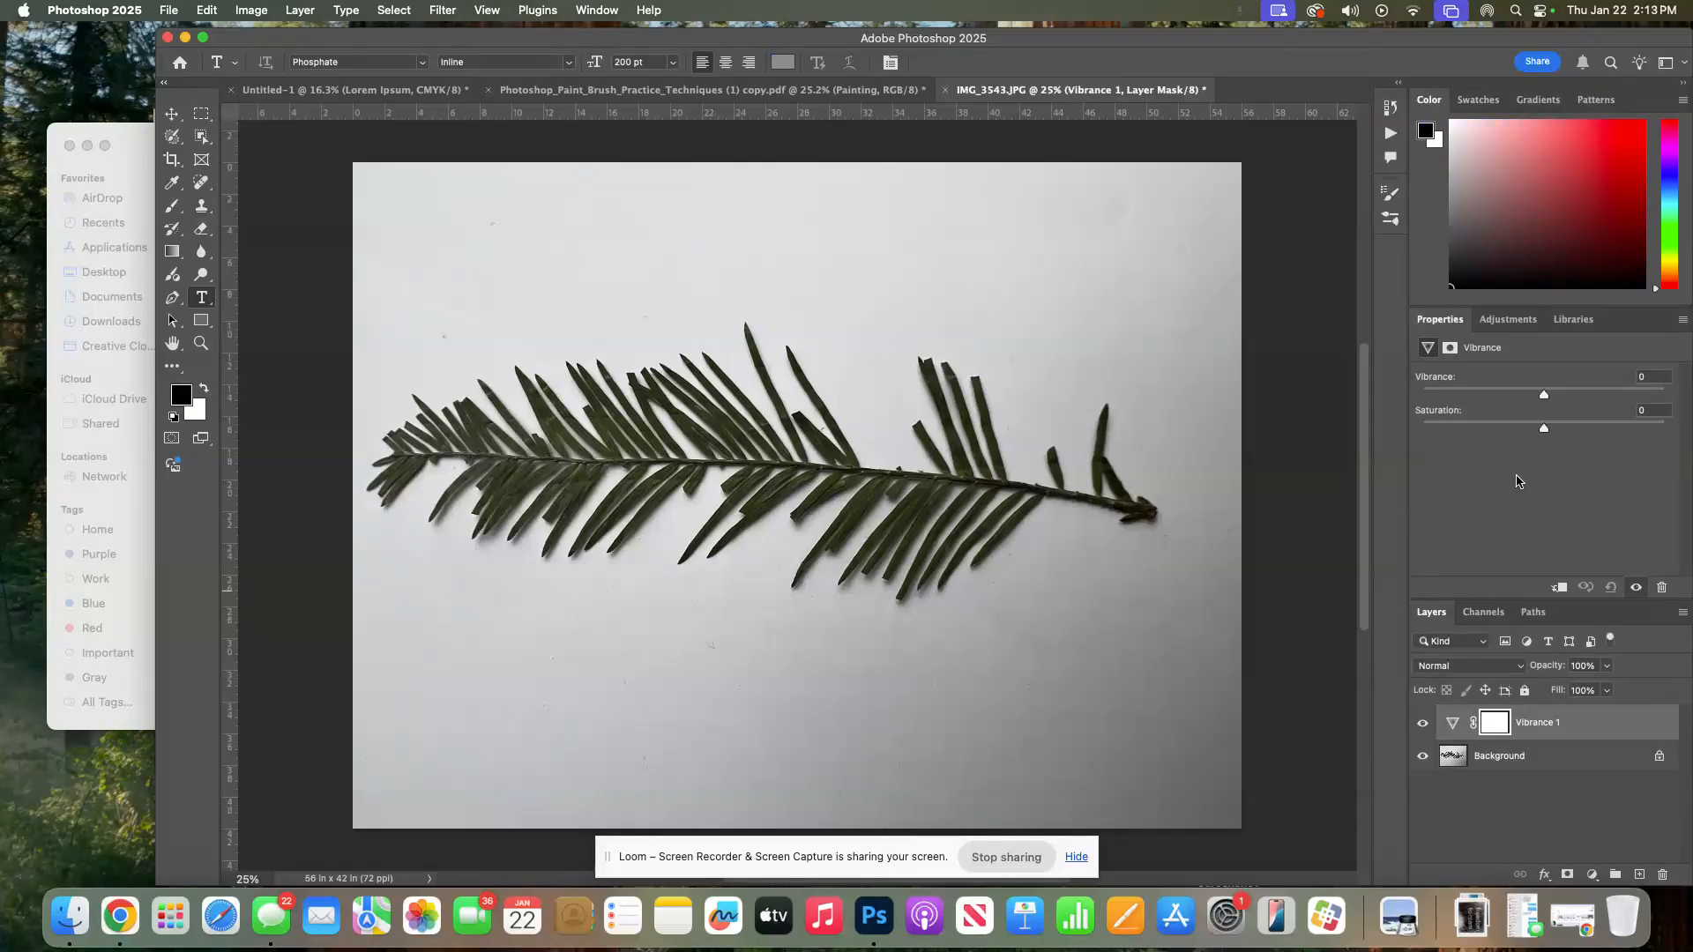
{"action": "left_click", "coordinate": [1490, 322]}
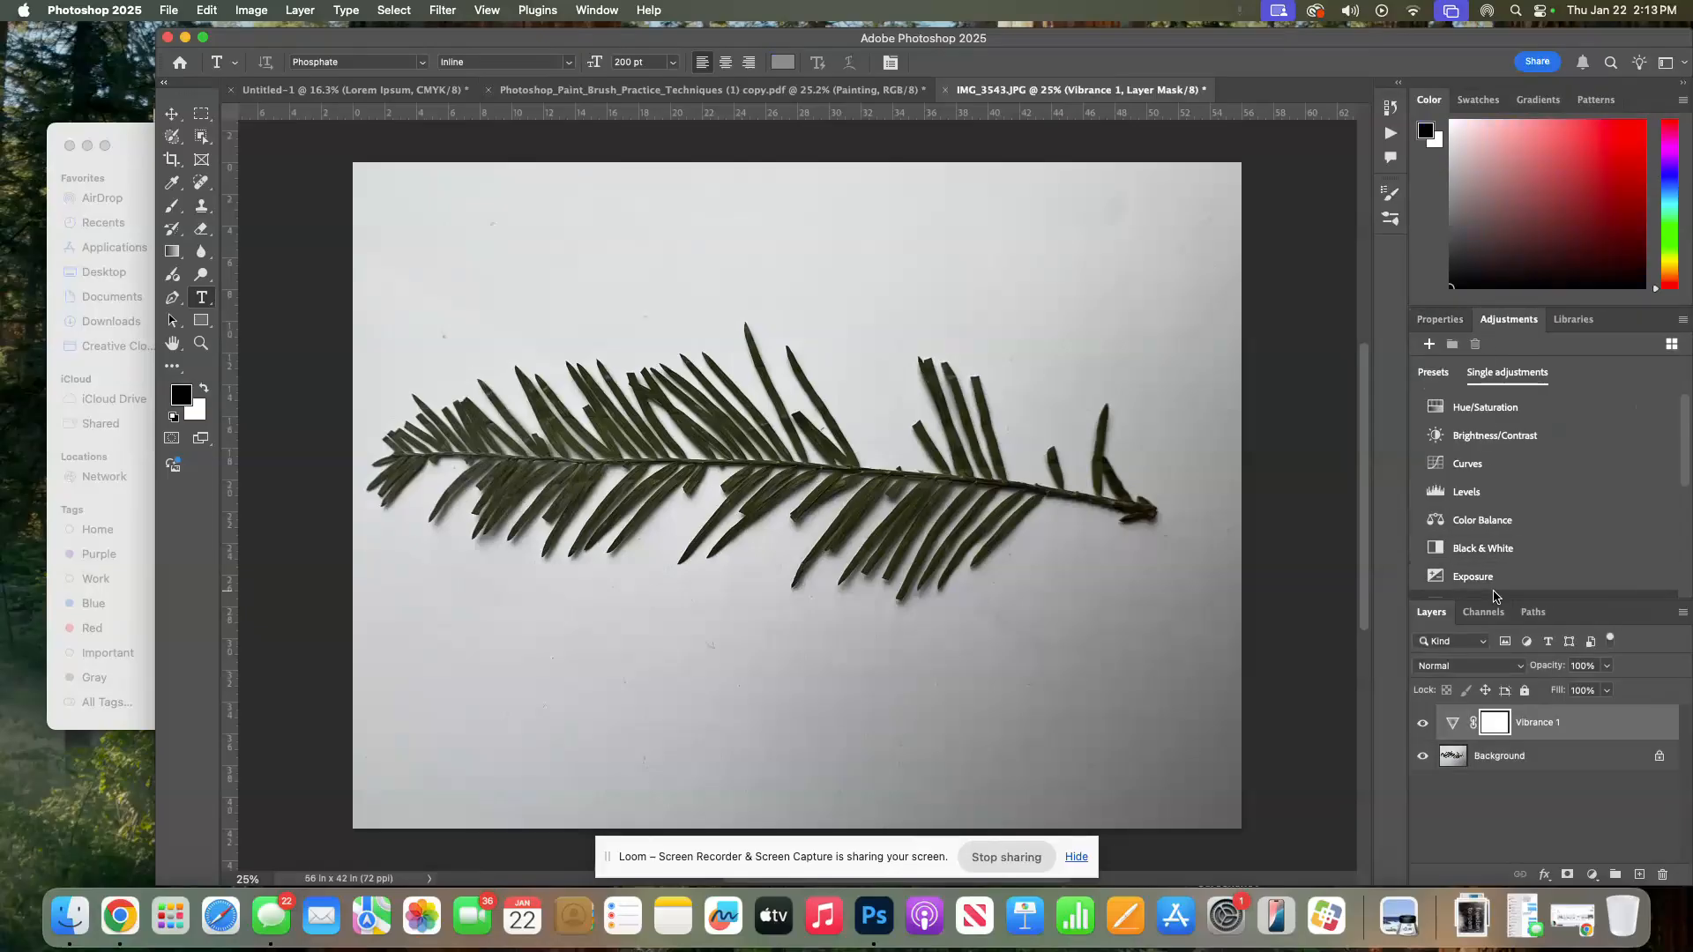
{"action": "left_click", "coordinate": [1493, 582]}
{"action": "left_click", "coordinate": [1527, 325]}
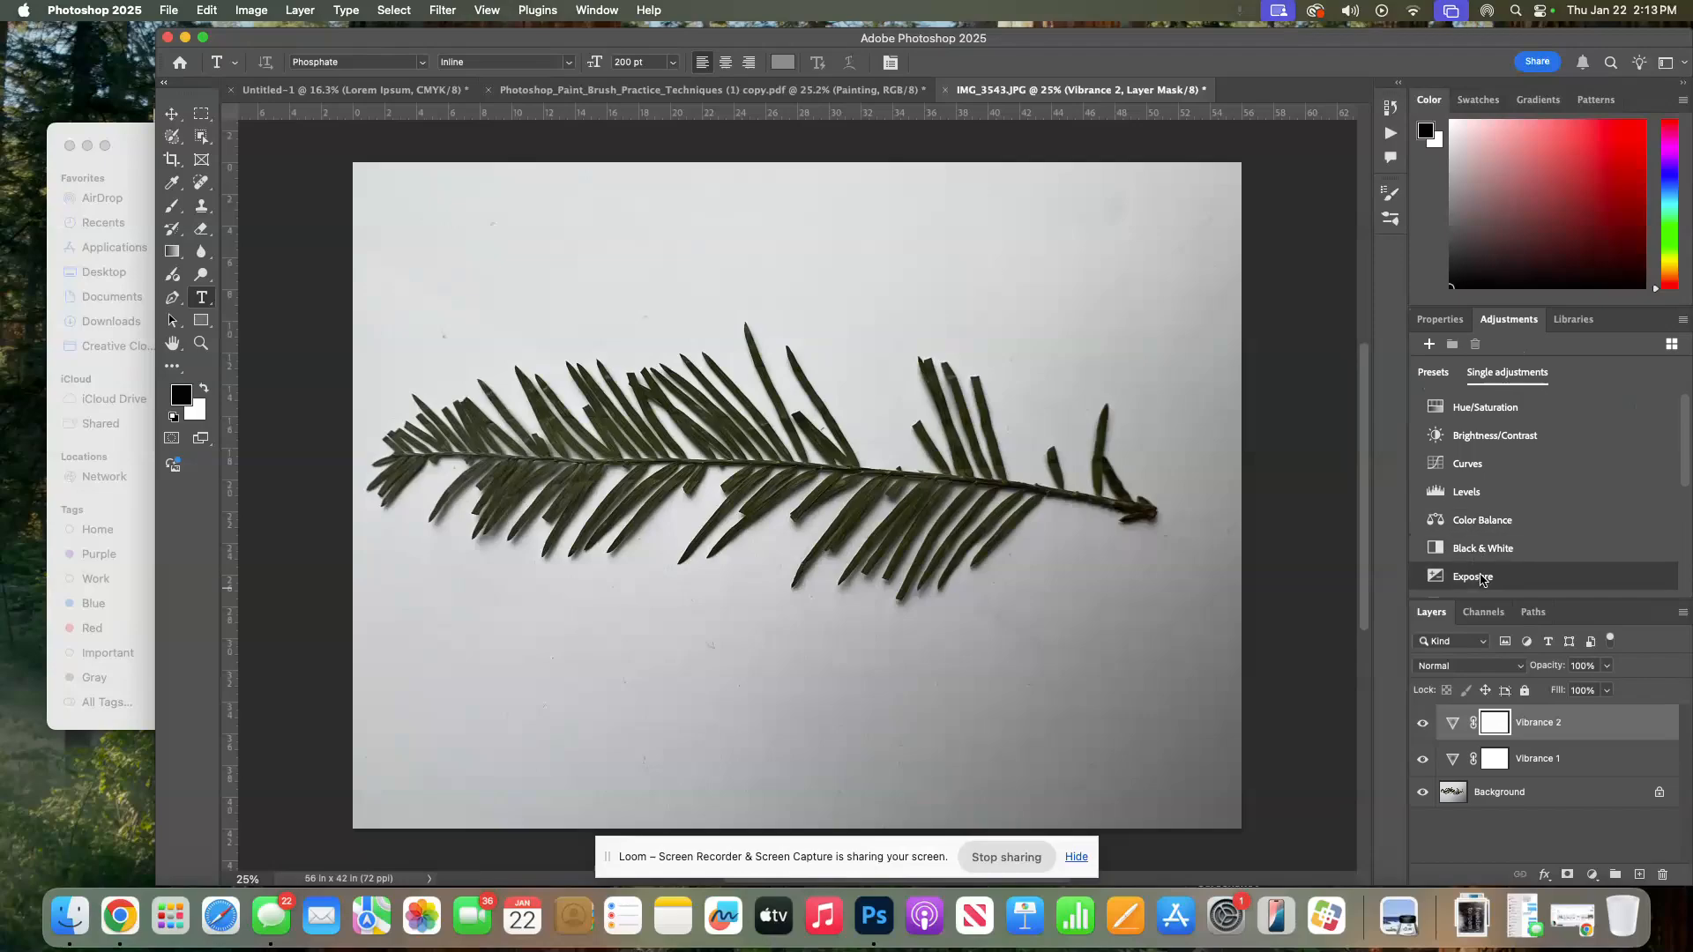
{"action": "left_click", "coordinate": [1486, 574]}
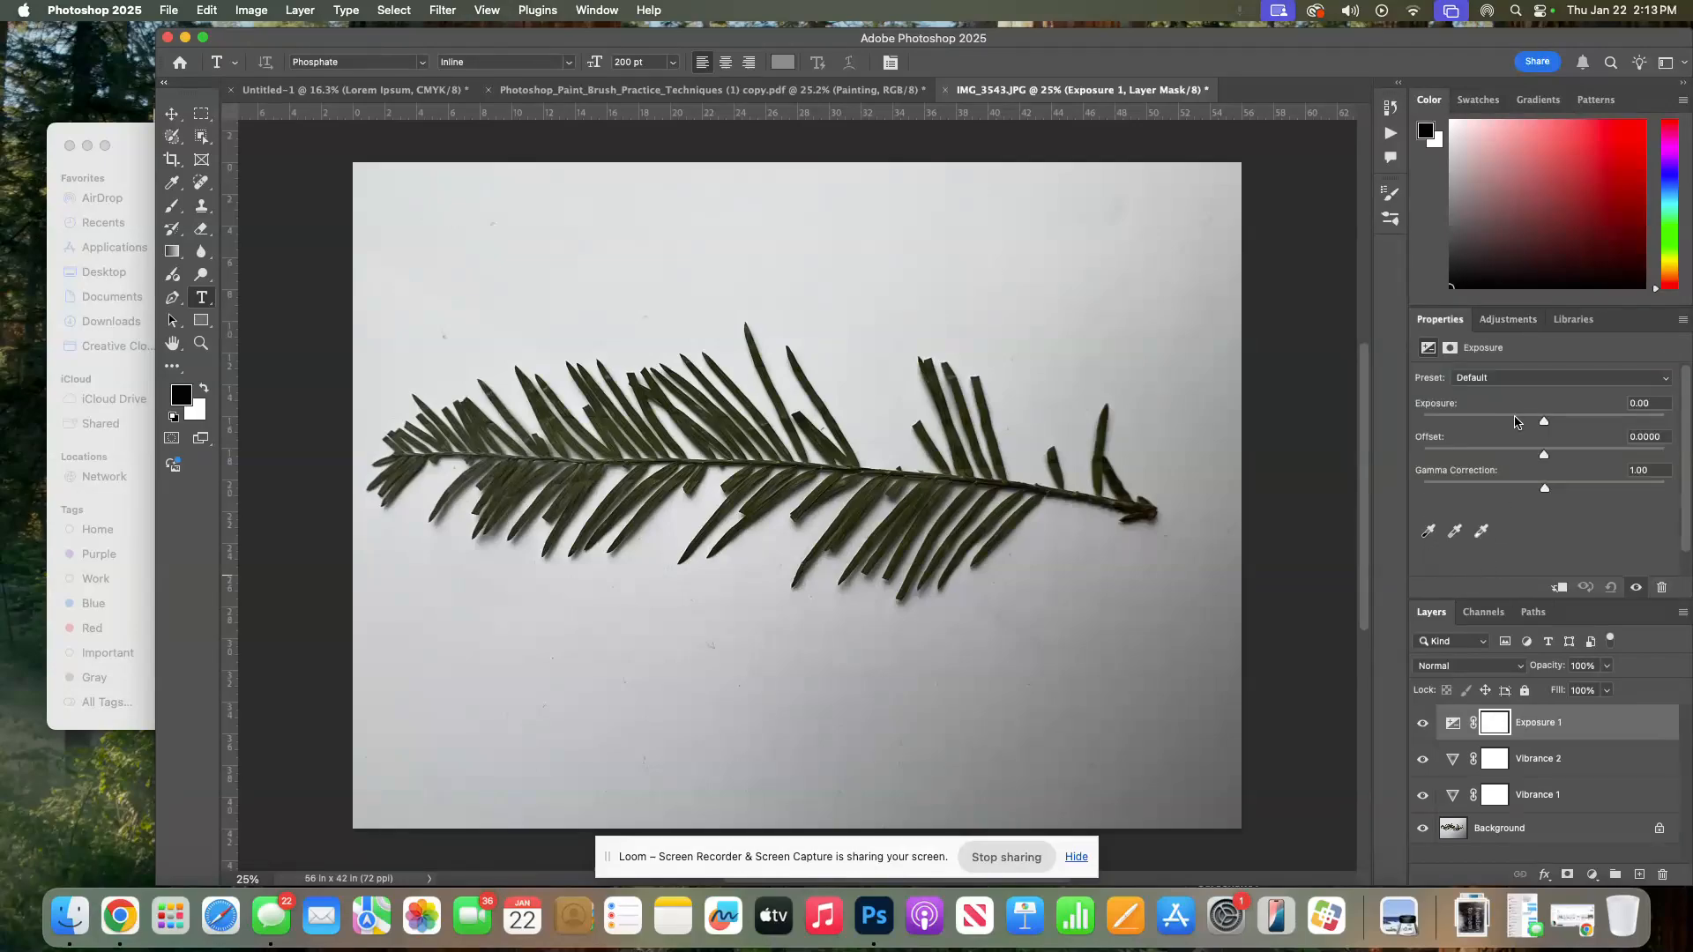
{"action": "left_click_drag", "start_coordinate": [1544, 421], "coordinate": [1592, 424]}
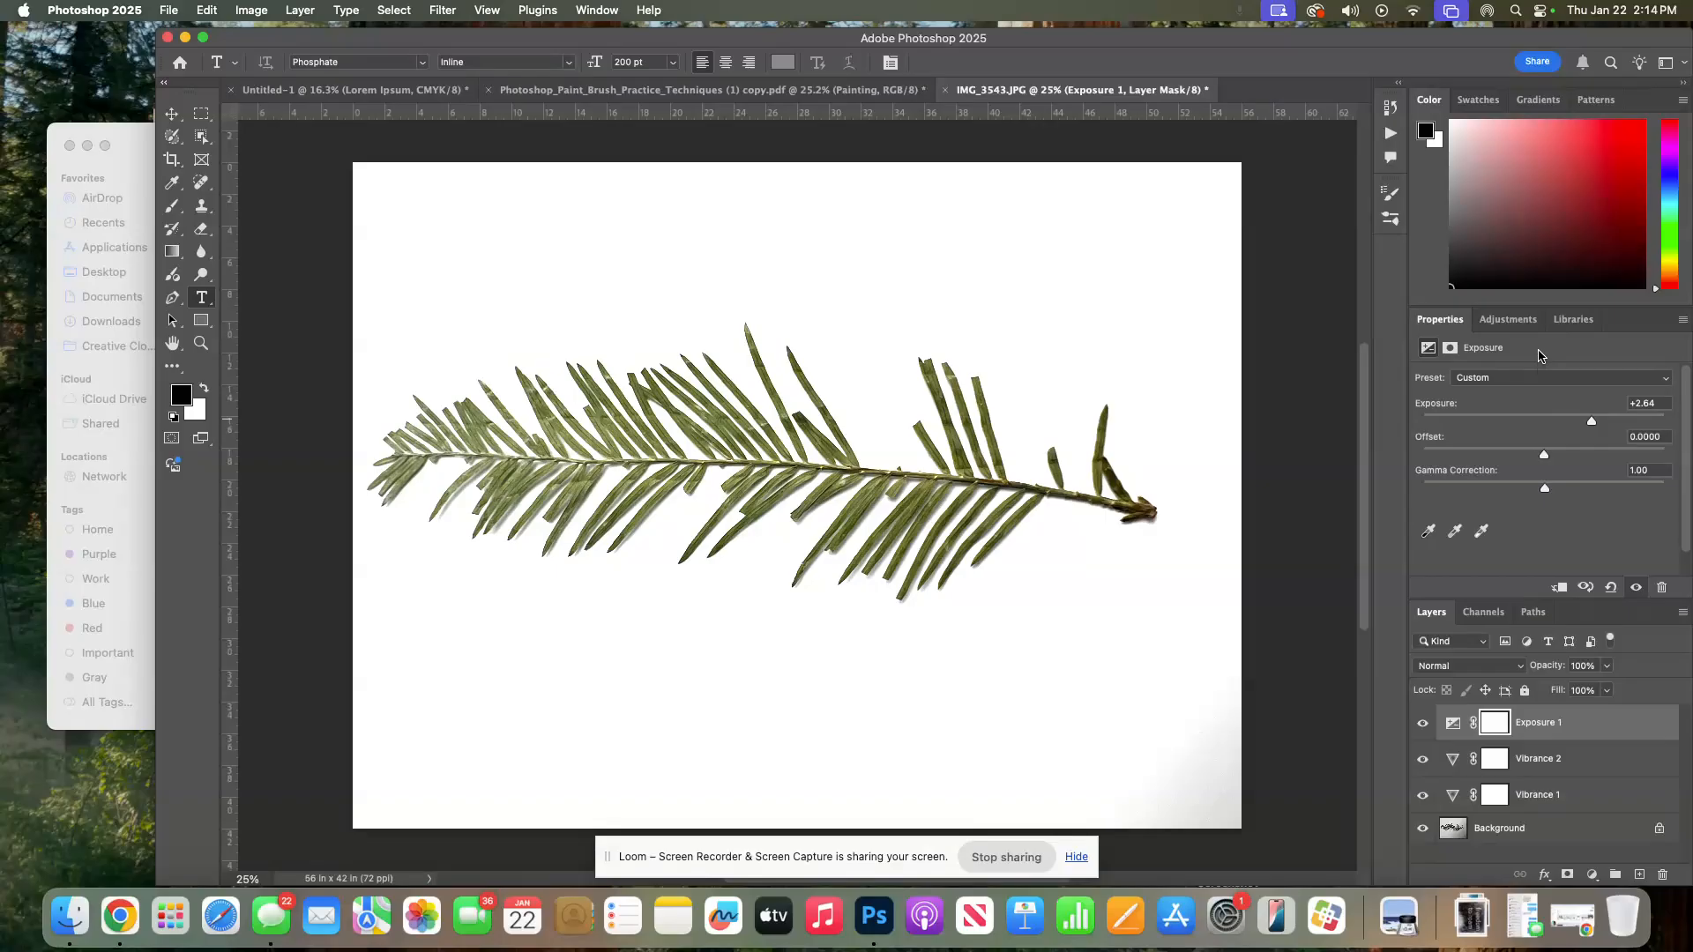
Delete the two Vibrance adjustment layers and select the Background layer
{"action": "left_click_drag", "start_coordinate": [1596, 760], "coordinate": [1663, 874]}
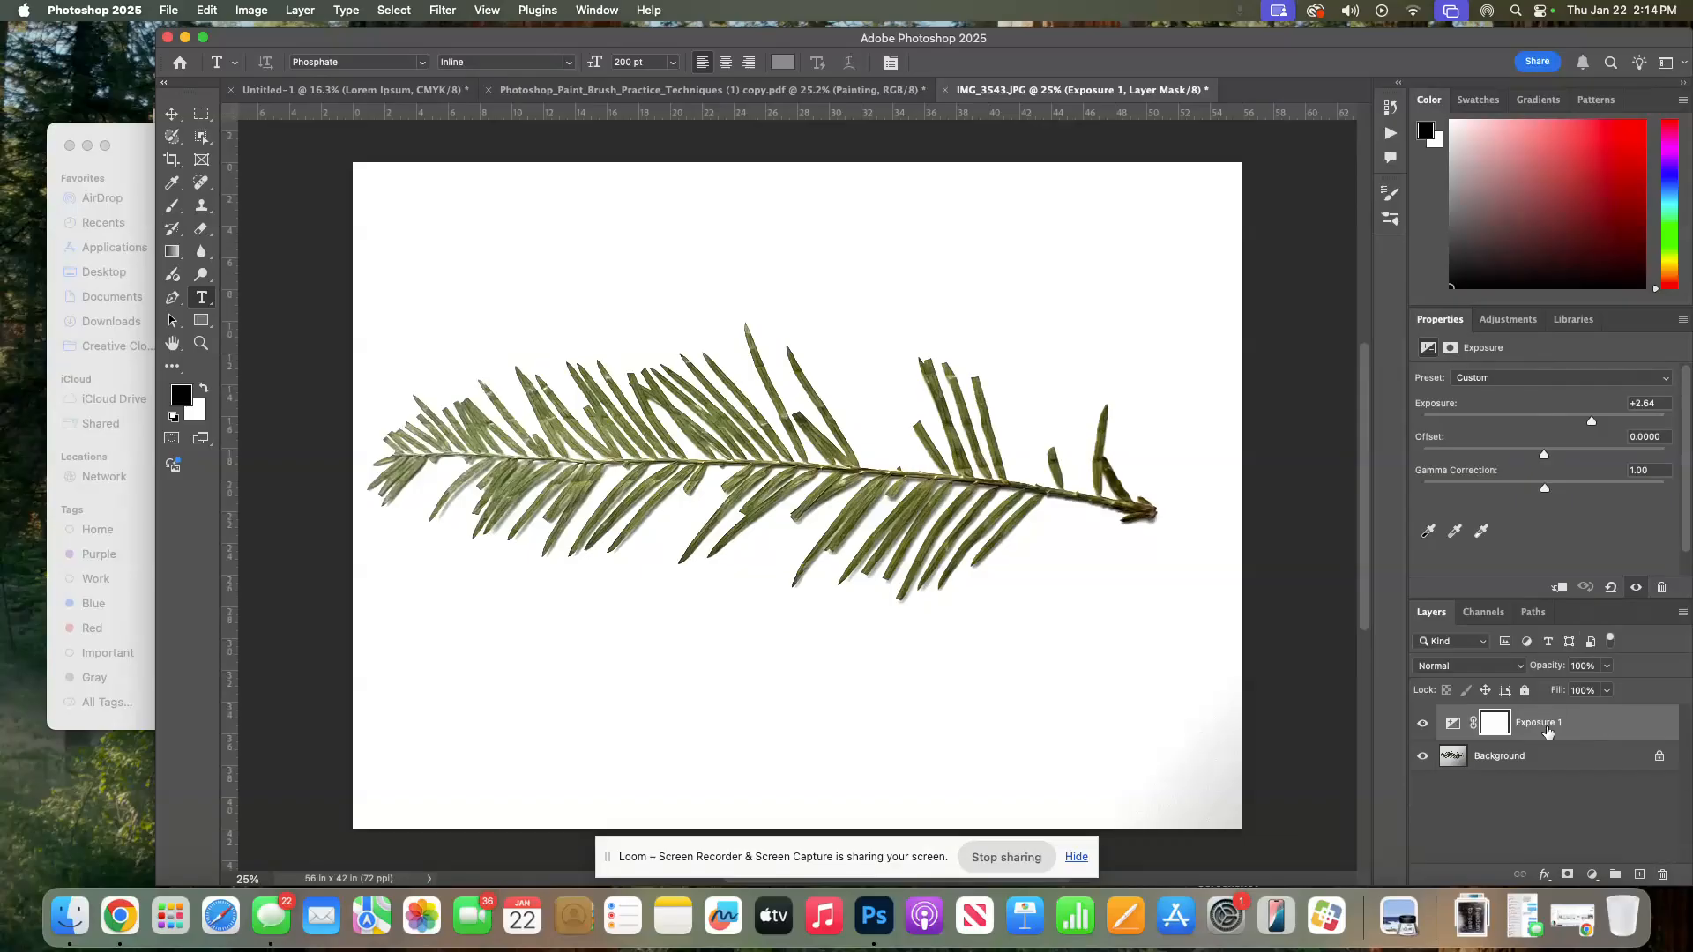
{"action": "left_click", "coordinate": [1593, 724]}
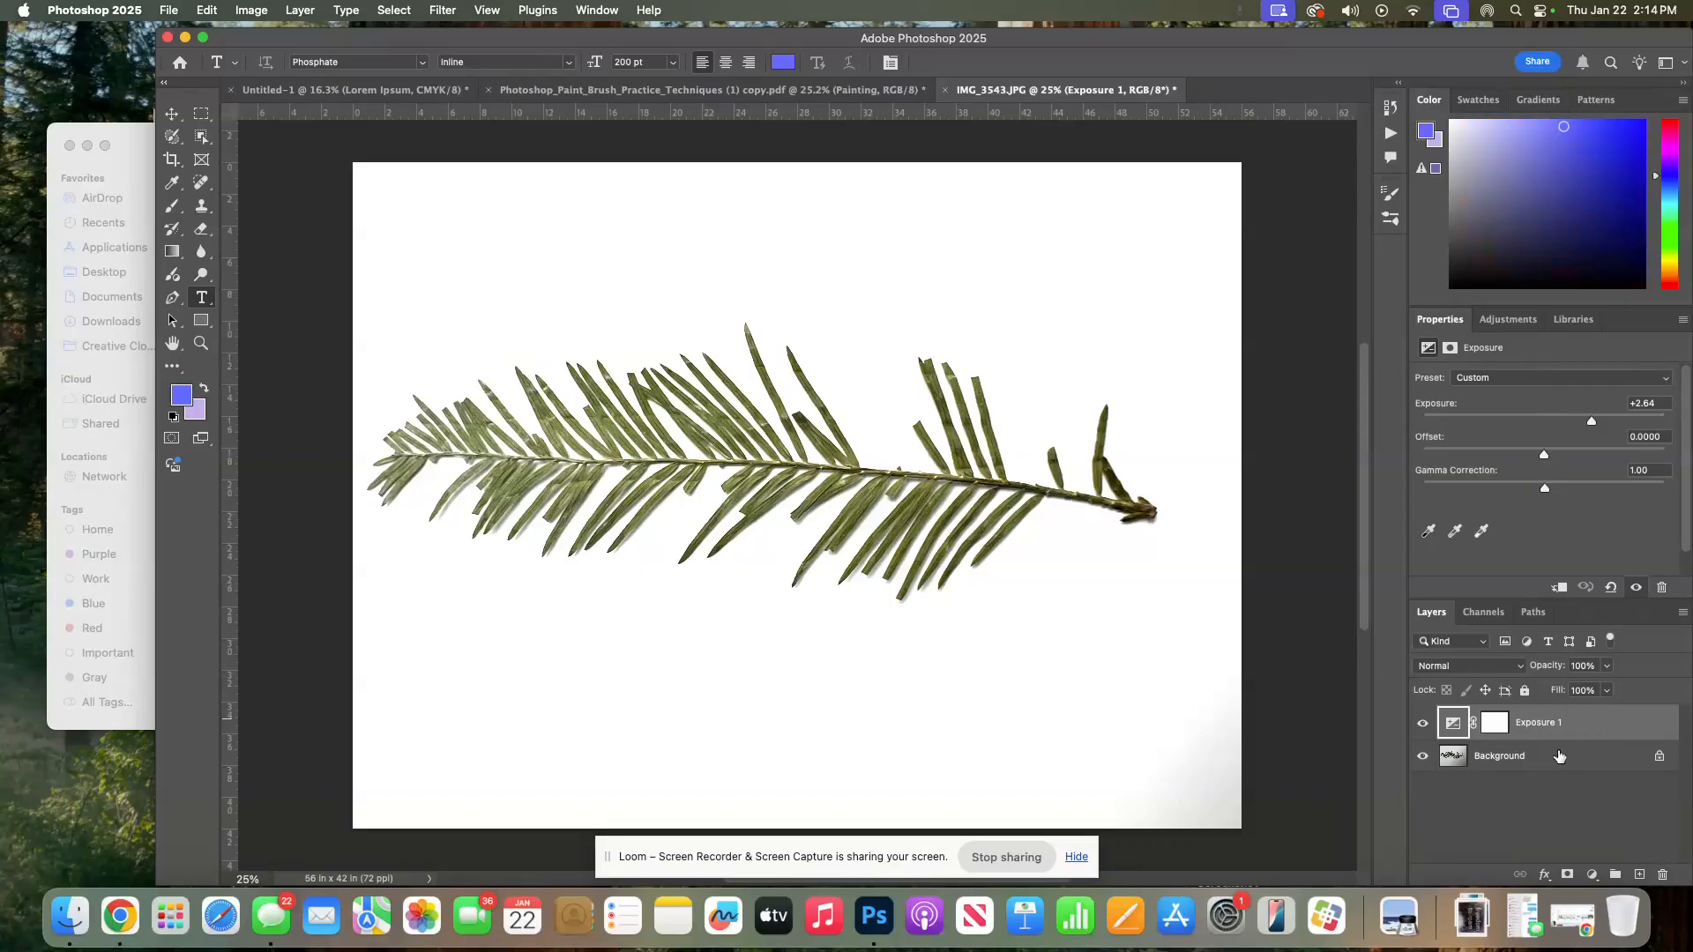
{"action": "left_click", "coordinate": [1559, 756]}
{"action": "left_click", "coordinate": [1592, 723]}
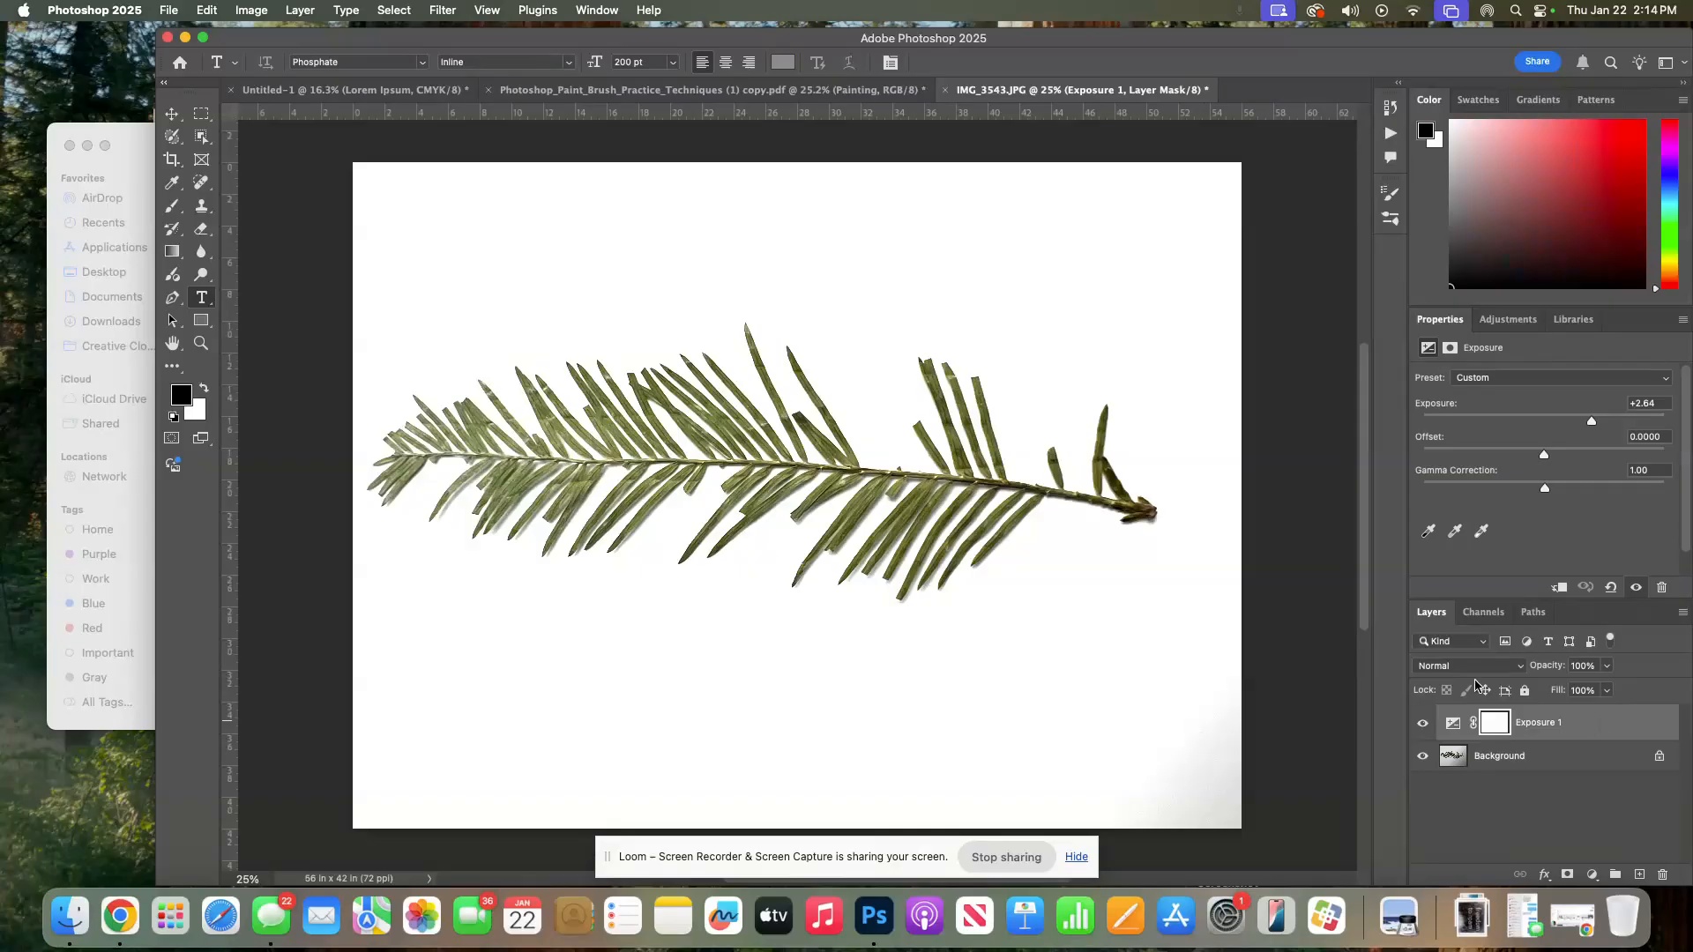
{"action": "left_click", "coordinate": [1533, 756]}
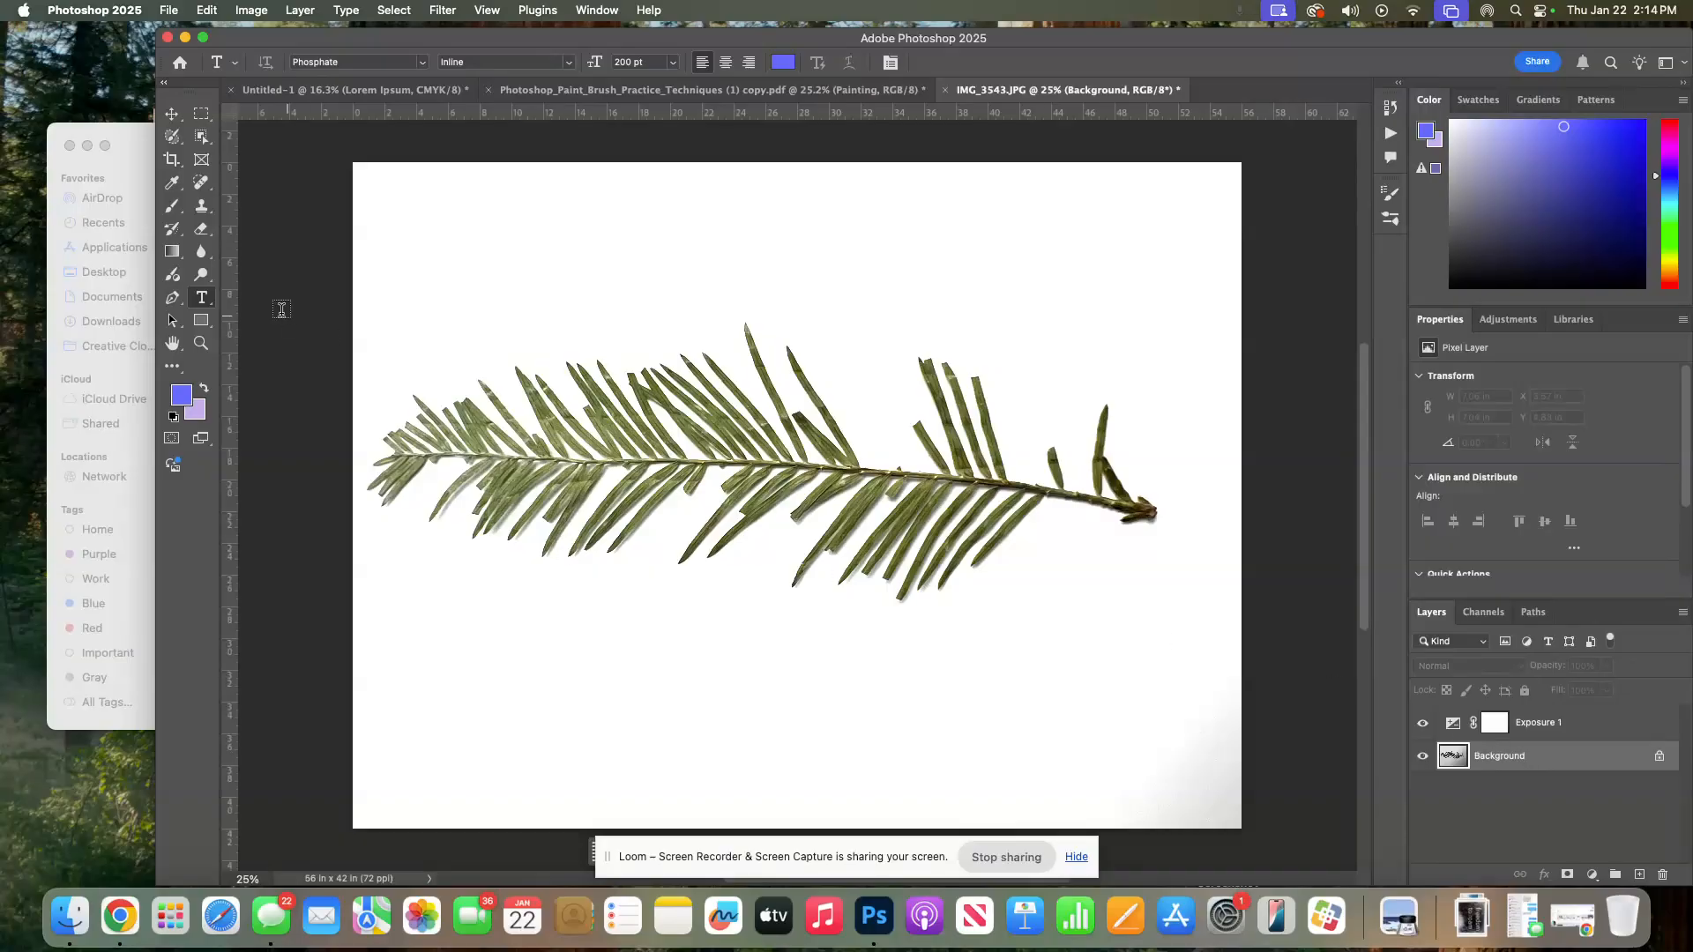
Select the pine branch with the Object Selection tool, add a layer mask, and feather it to 1.9 px
{"action": "left_click", "coordinate": [200, 137]}
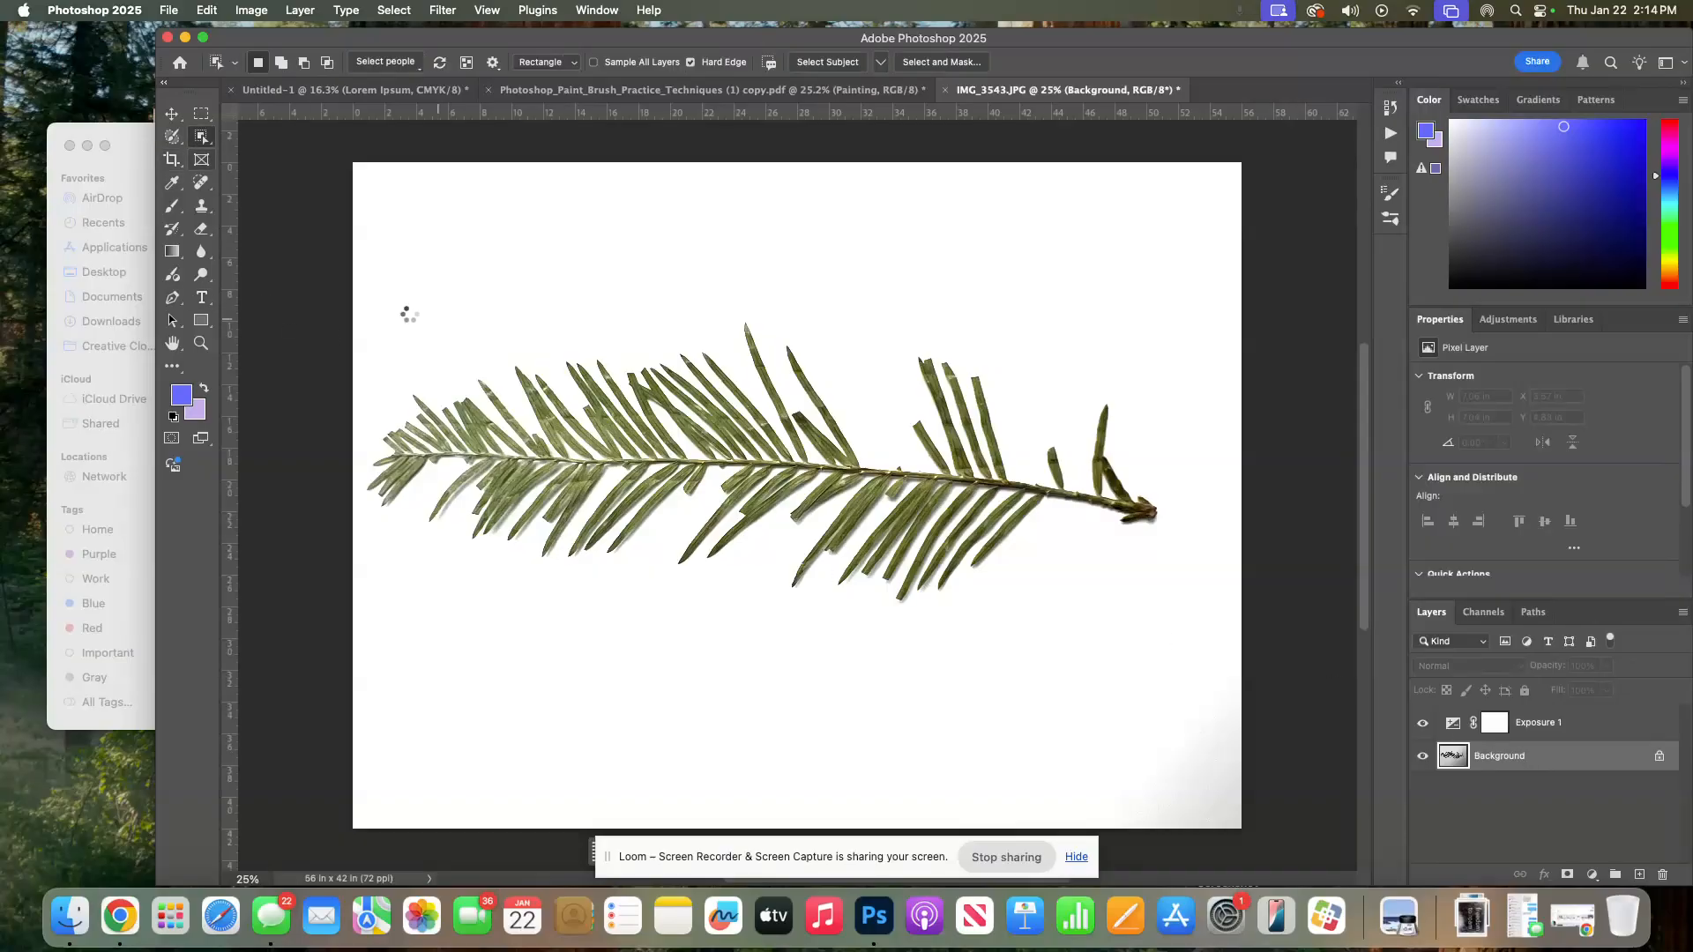
{"action": "left_click_drag", "start_coordinate": [359, 303], "coordinate": [1182, 639]}
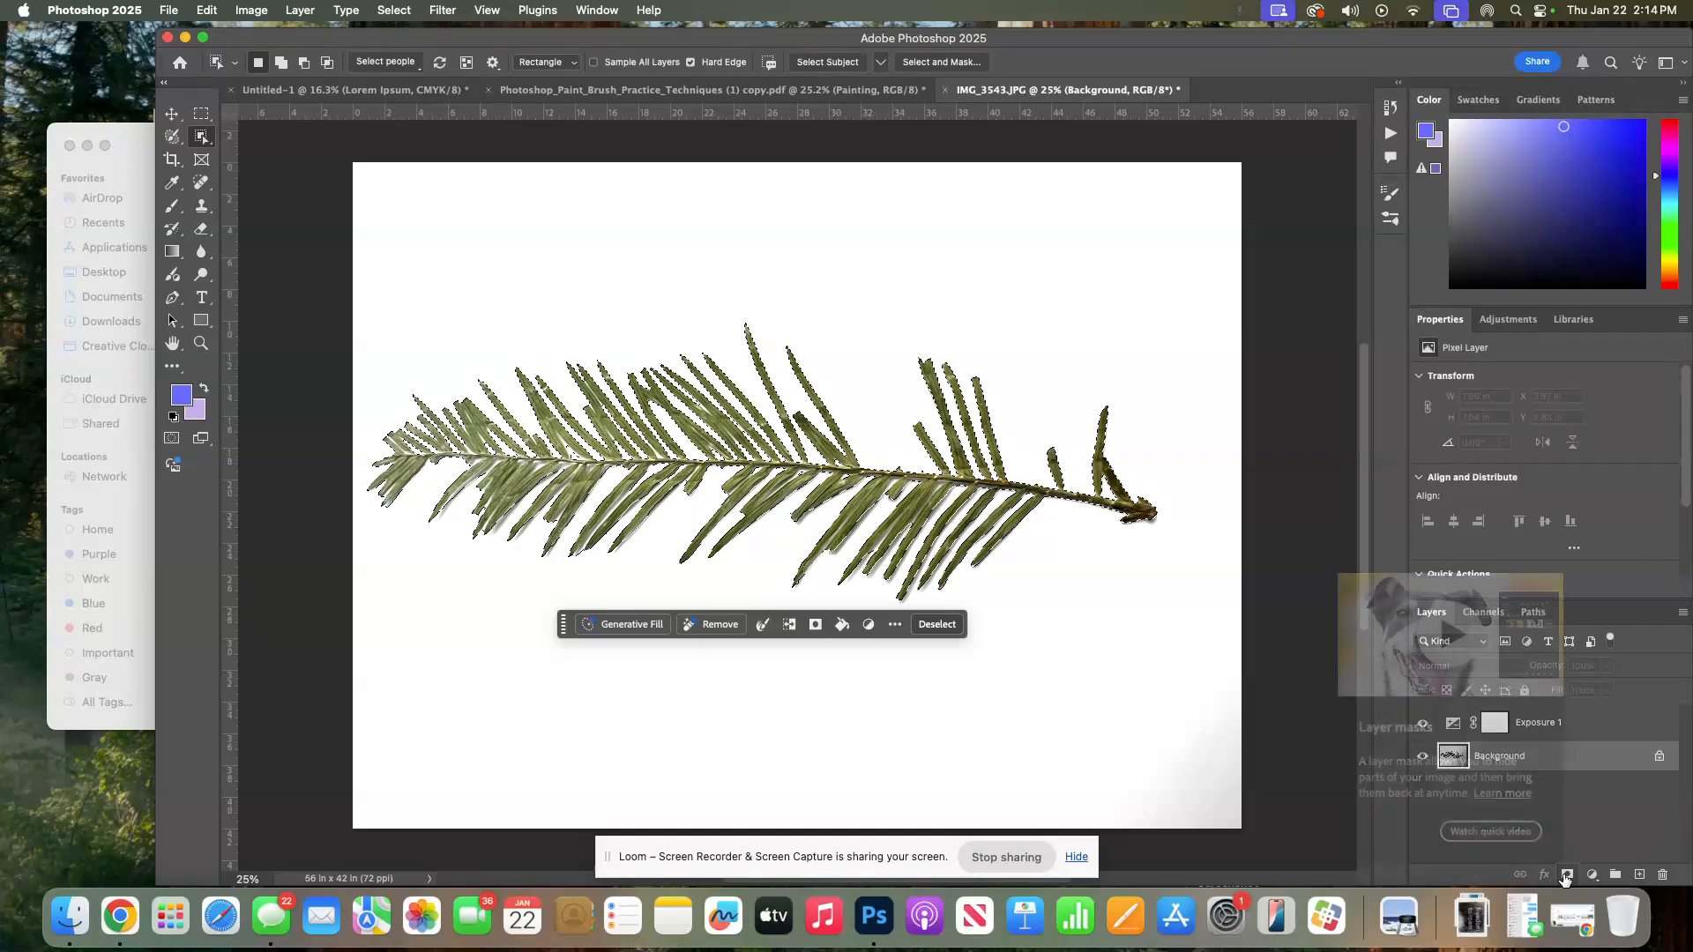
{"action": "left_click", "coordinate": [1565, 875]}
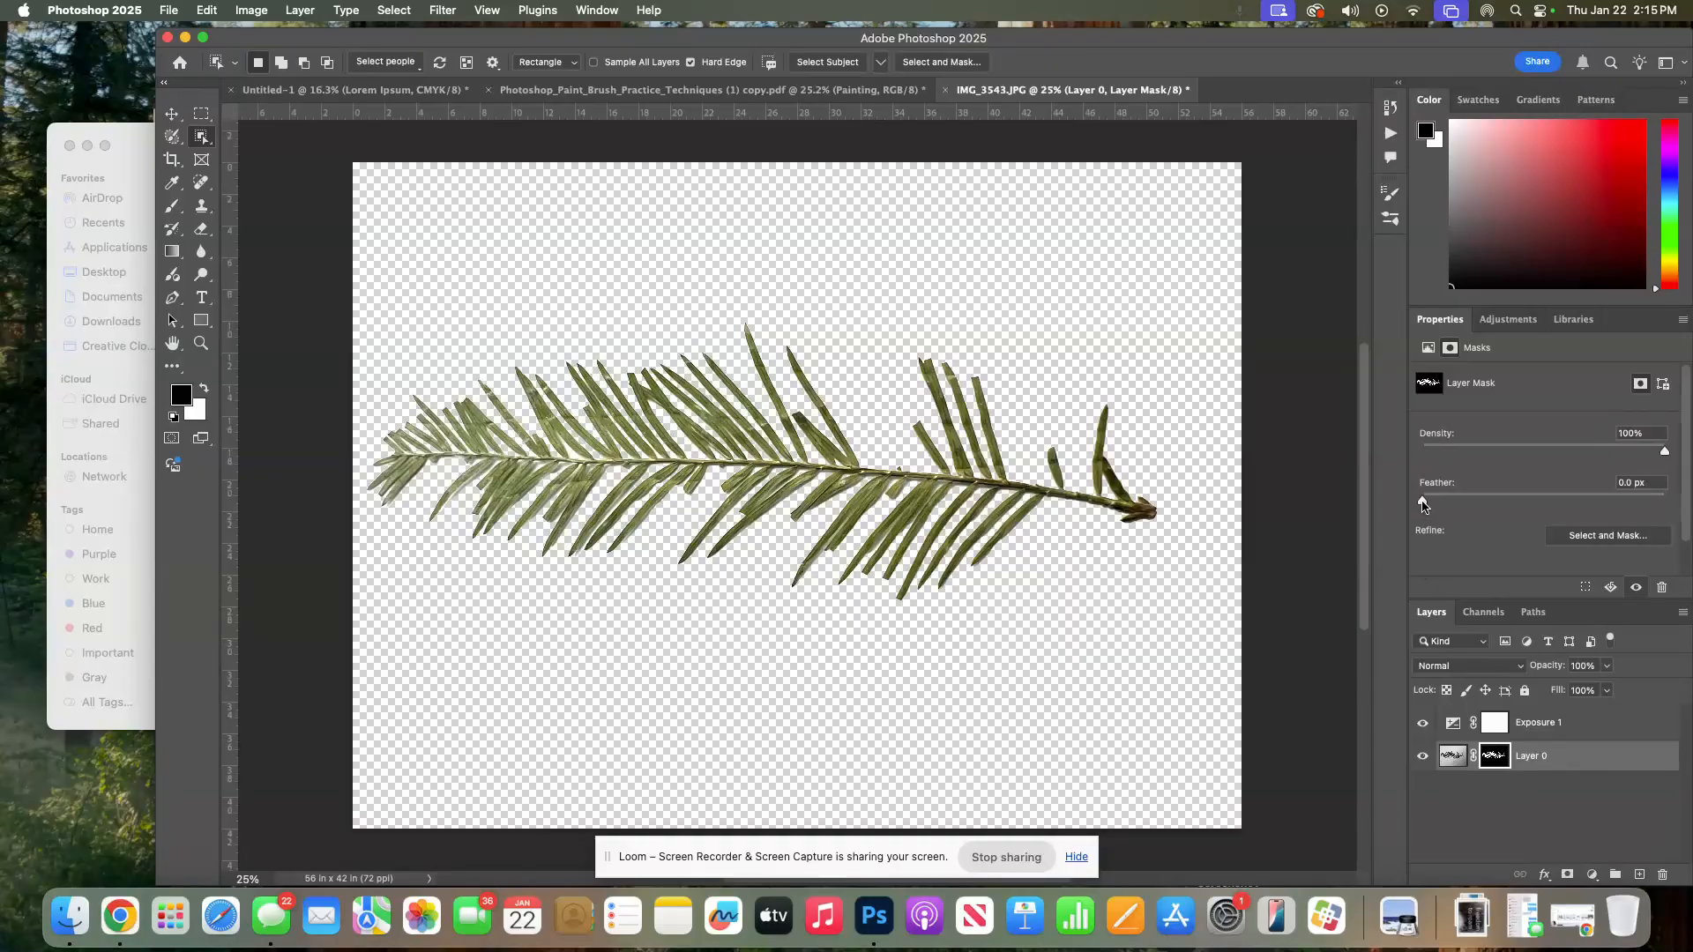
{"action": "left_click_drag", "start_coordinate": [1422, 504], "coordinate": [1444, 505]}
{"action": "left_click_drag", "start_coordinate": [1445, 505], "coordinate": [1448, 506]}
Crop the canvas closer around the pine branch, trimming the top, bottom and right edges
{"action": "left_click", "coordinate": [173, 160]}
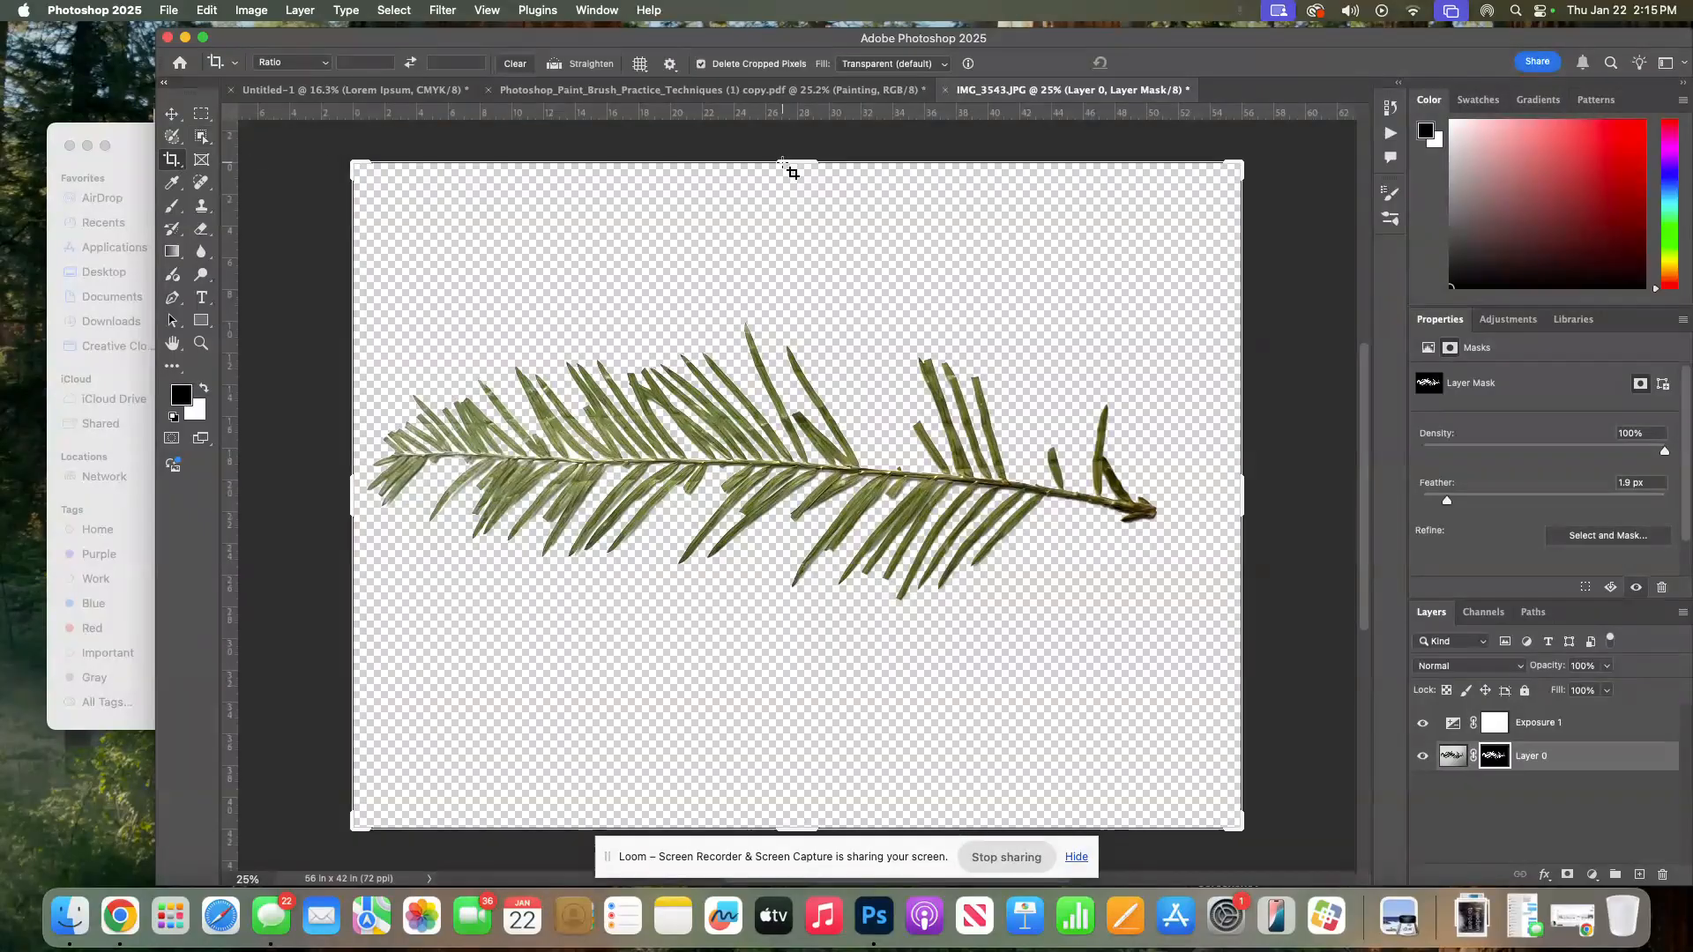
{"action": "left_click_drag", "start_coordinate": [789, 166], "coordinate": [794, 229]}
{"action": "left_click_drag", "start_coordinate": [800, 761], "coordinate": [809, 653]}
{"action": "left_click_drag", "start_coordinate": [1256, 489], "coordinate": [1213, 485]}
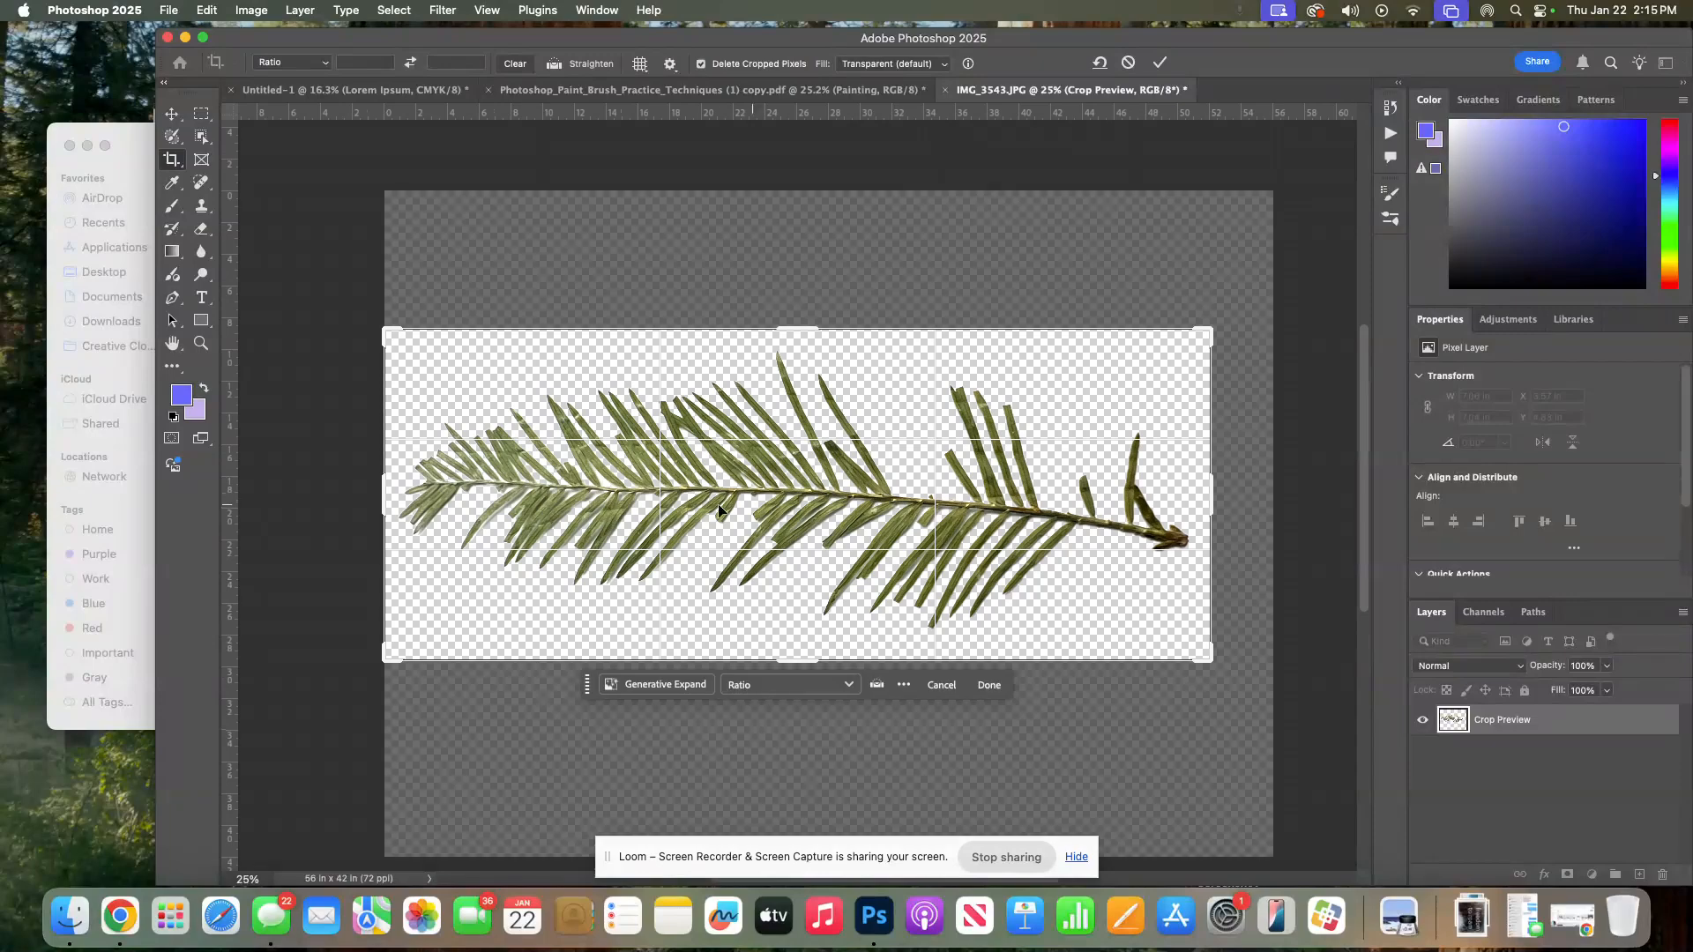
{"action": "key", "text": "Return"}
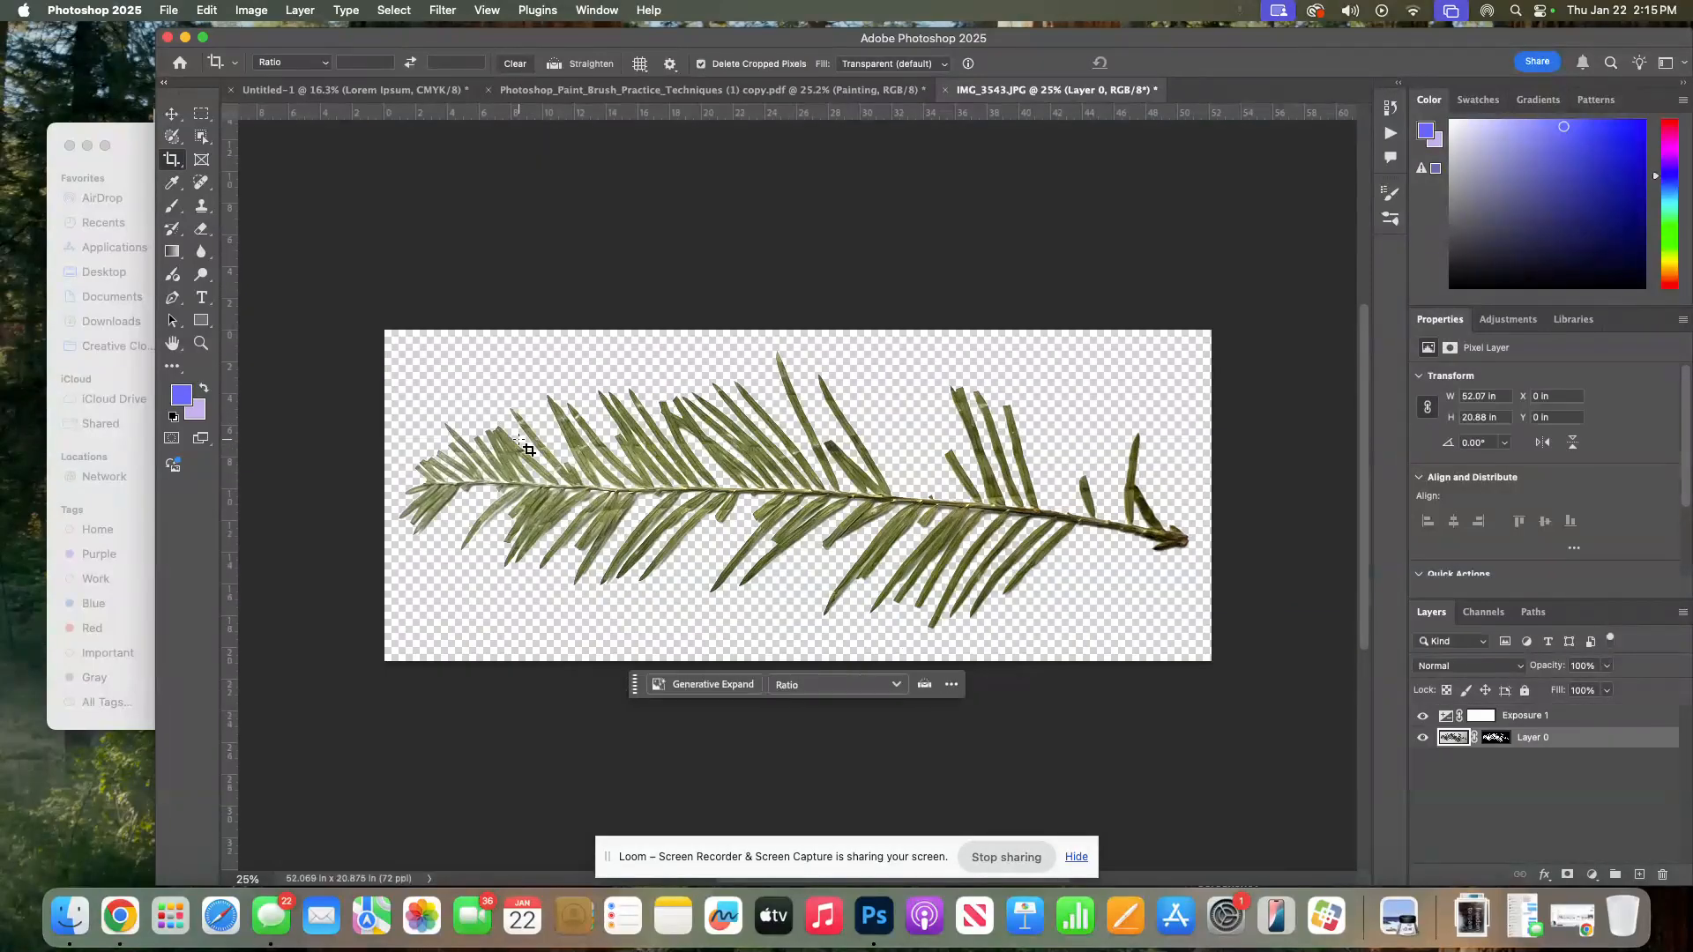
{"action": "left_click", "coordinate": [172, 113]}
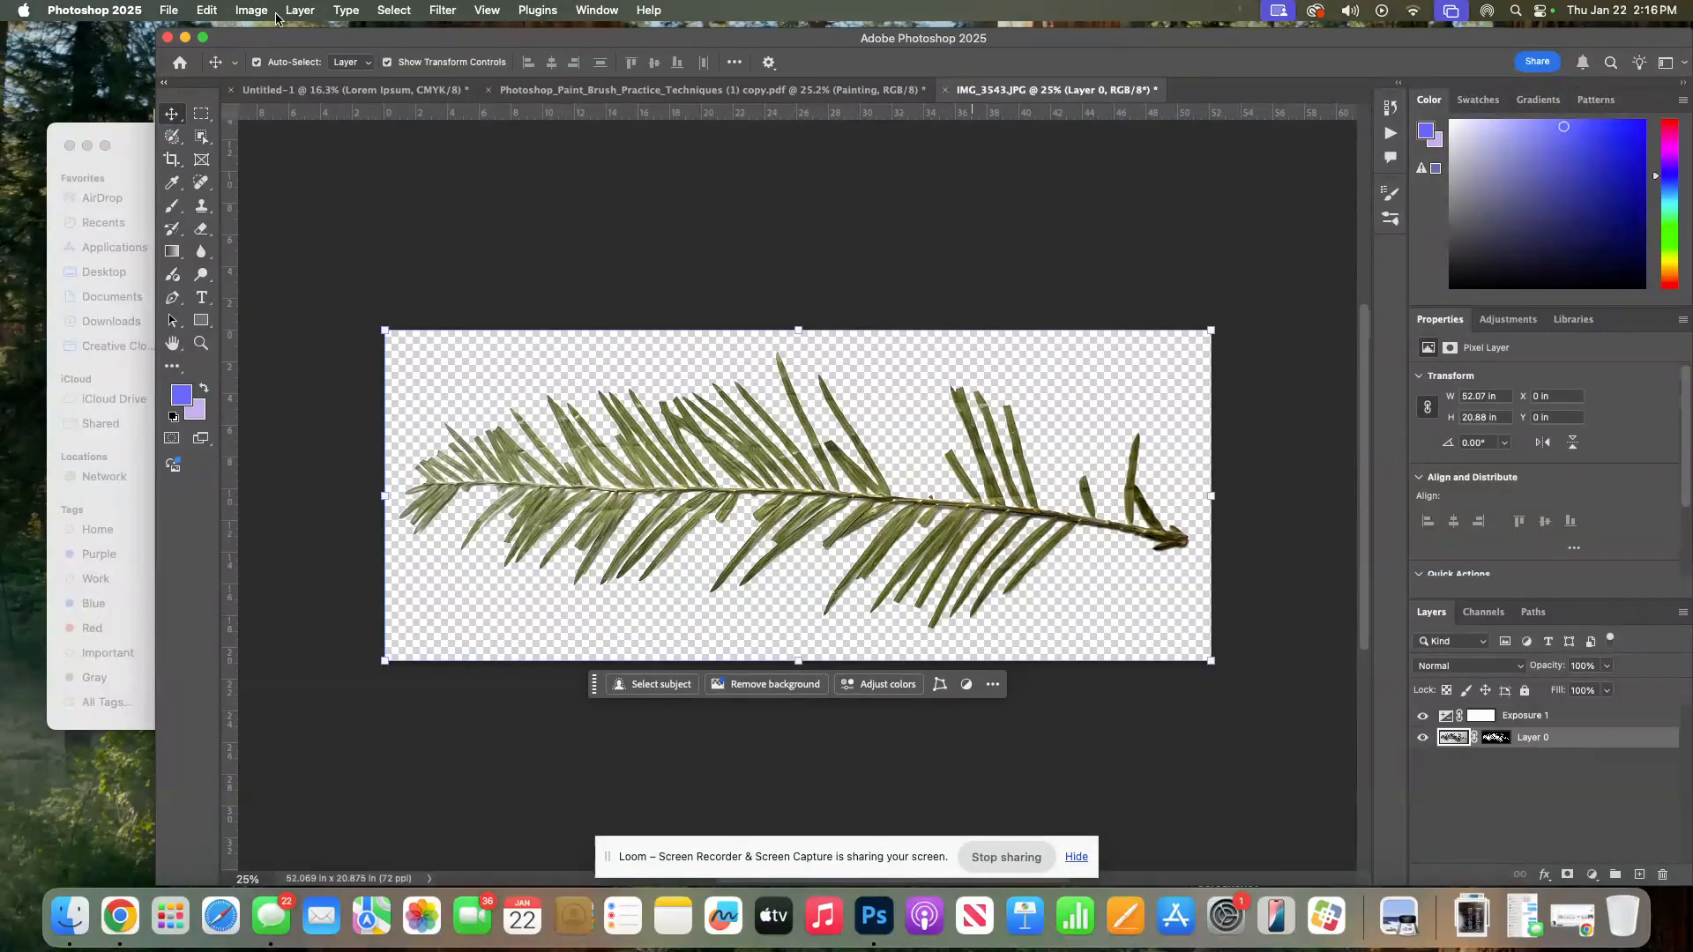
Save a copy of the image as pine.png in PNG format with the large file size option
{"action": "left_click", "coordinate": [168, 11]}
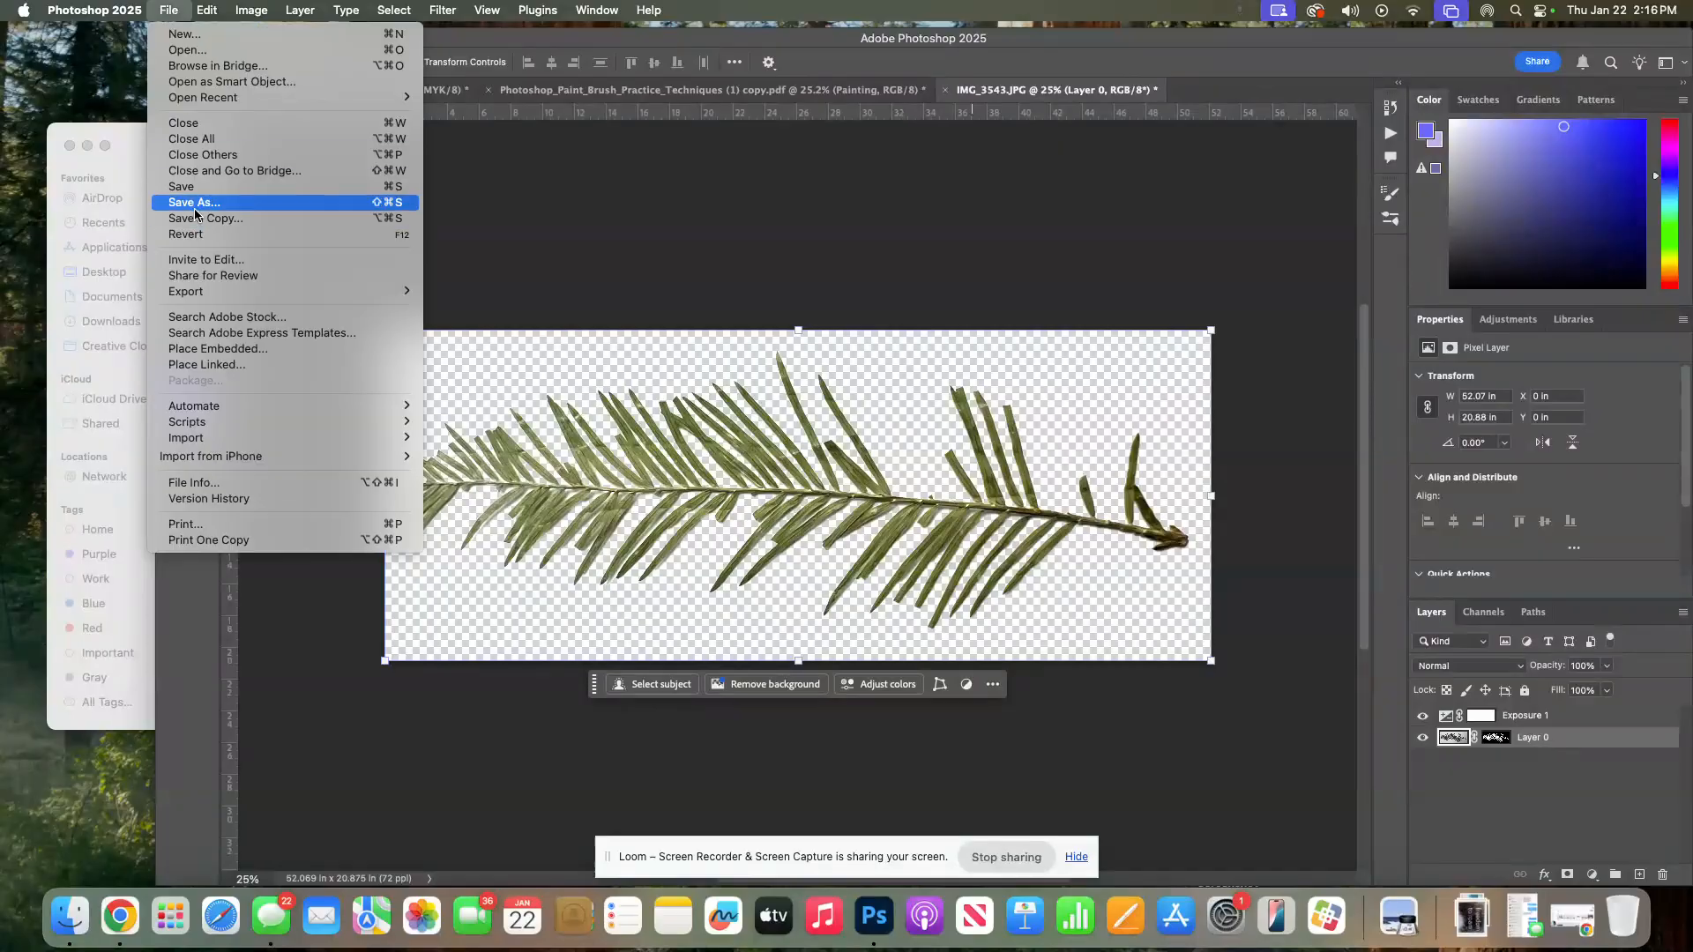
{"action": "left_click", "coordinate": [197, 220]}
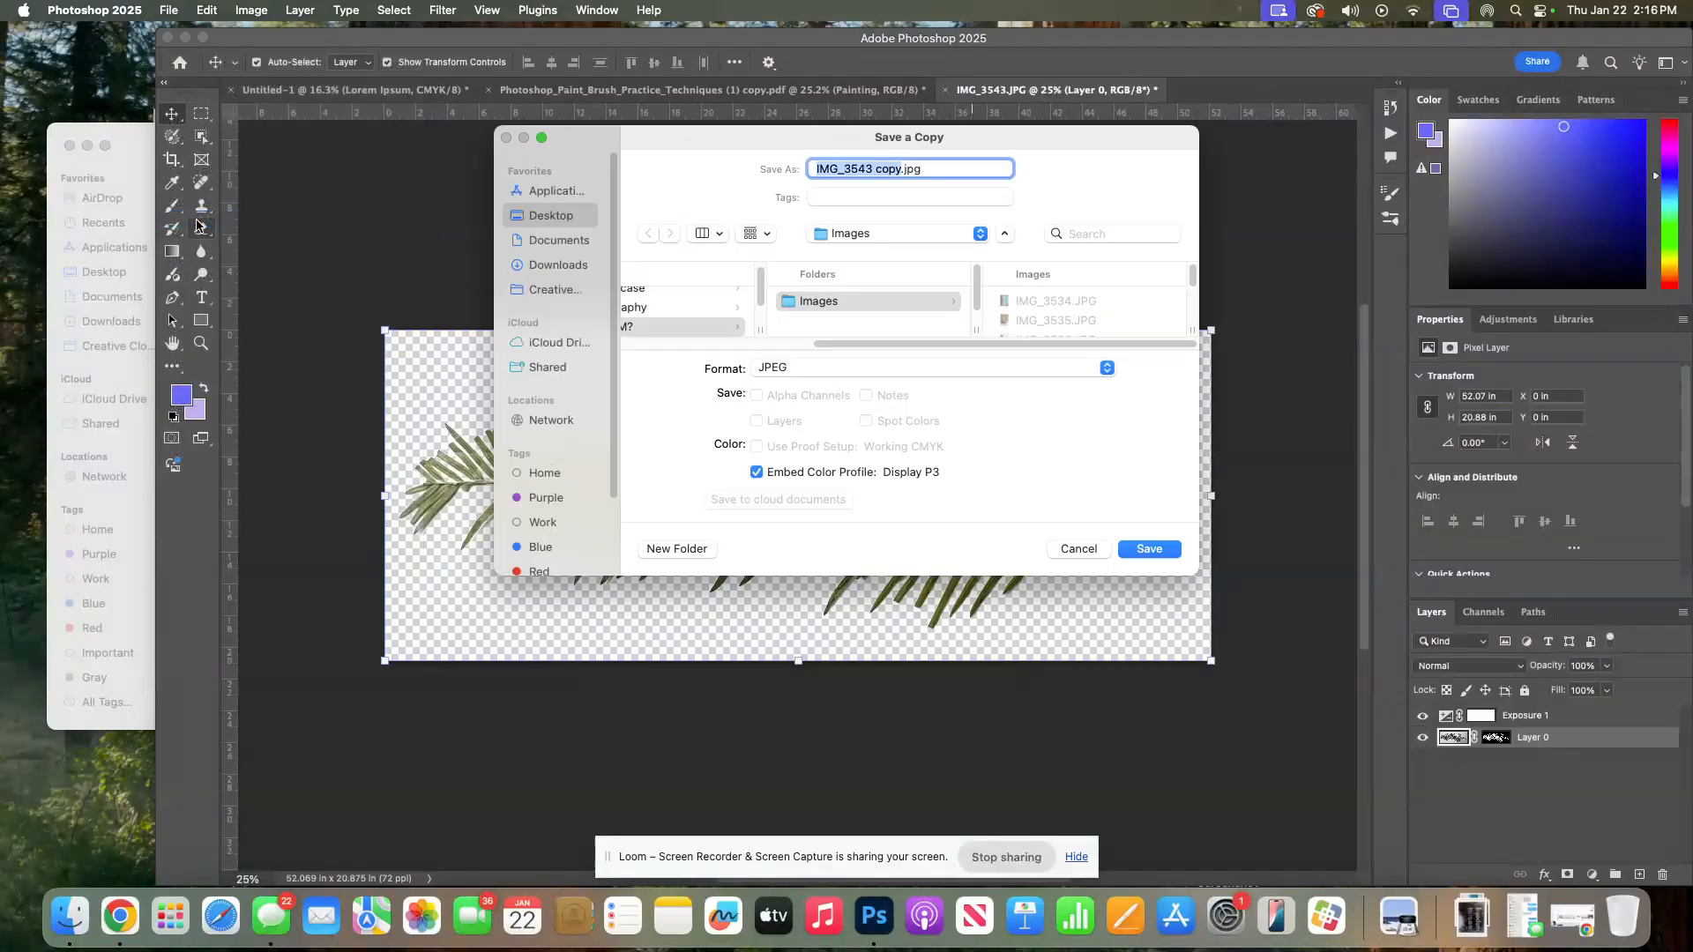
{"action": "left_click", "coordinate": [816, 368]}
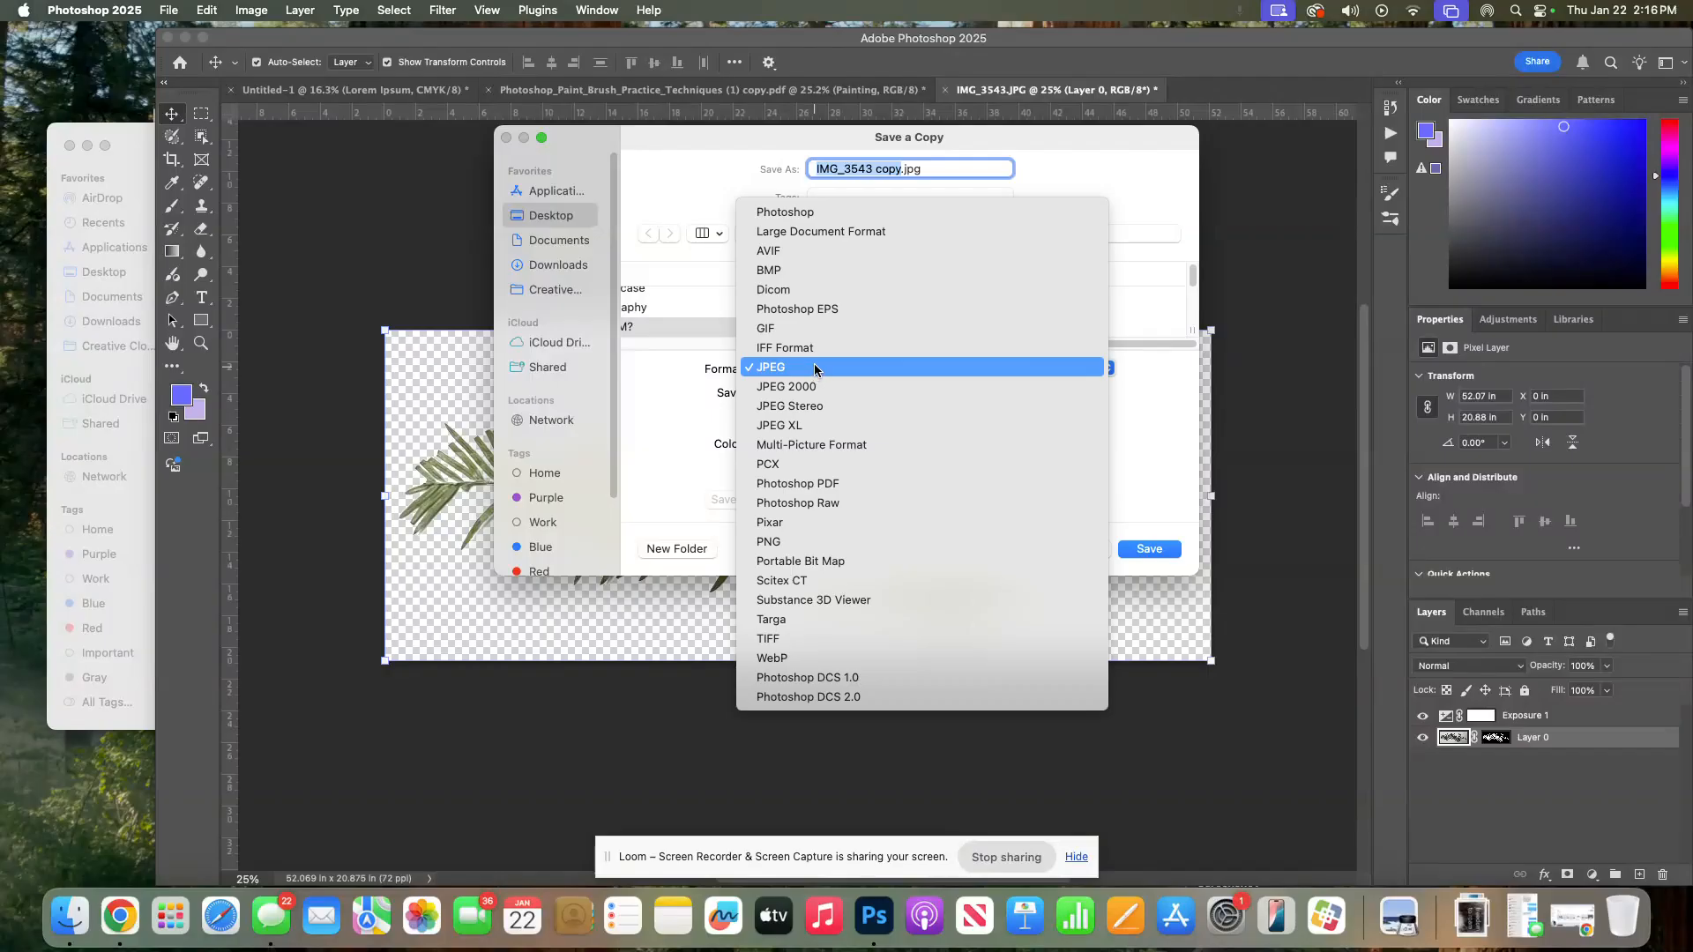
{"action": "left_click", "coordinate": [827, 544]}
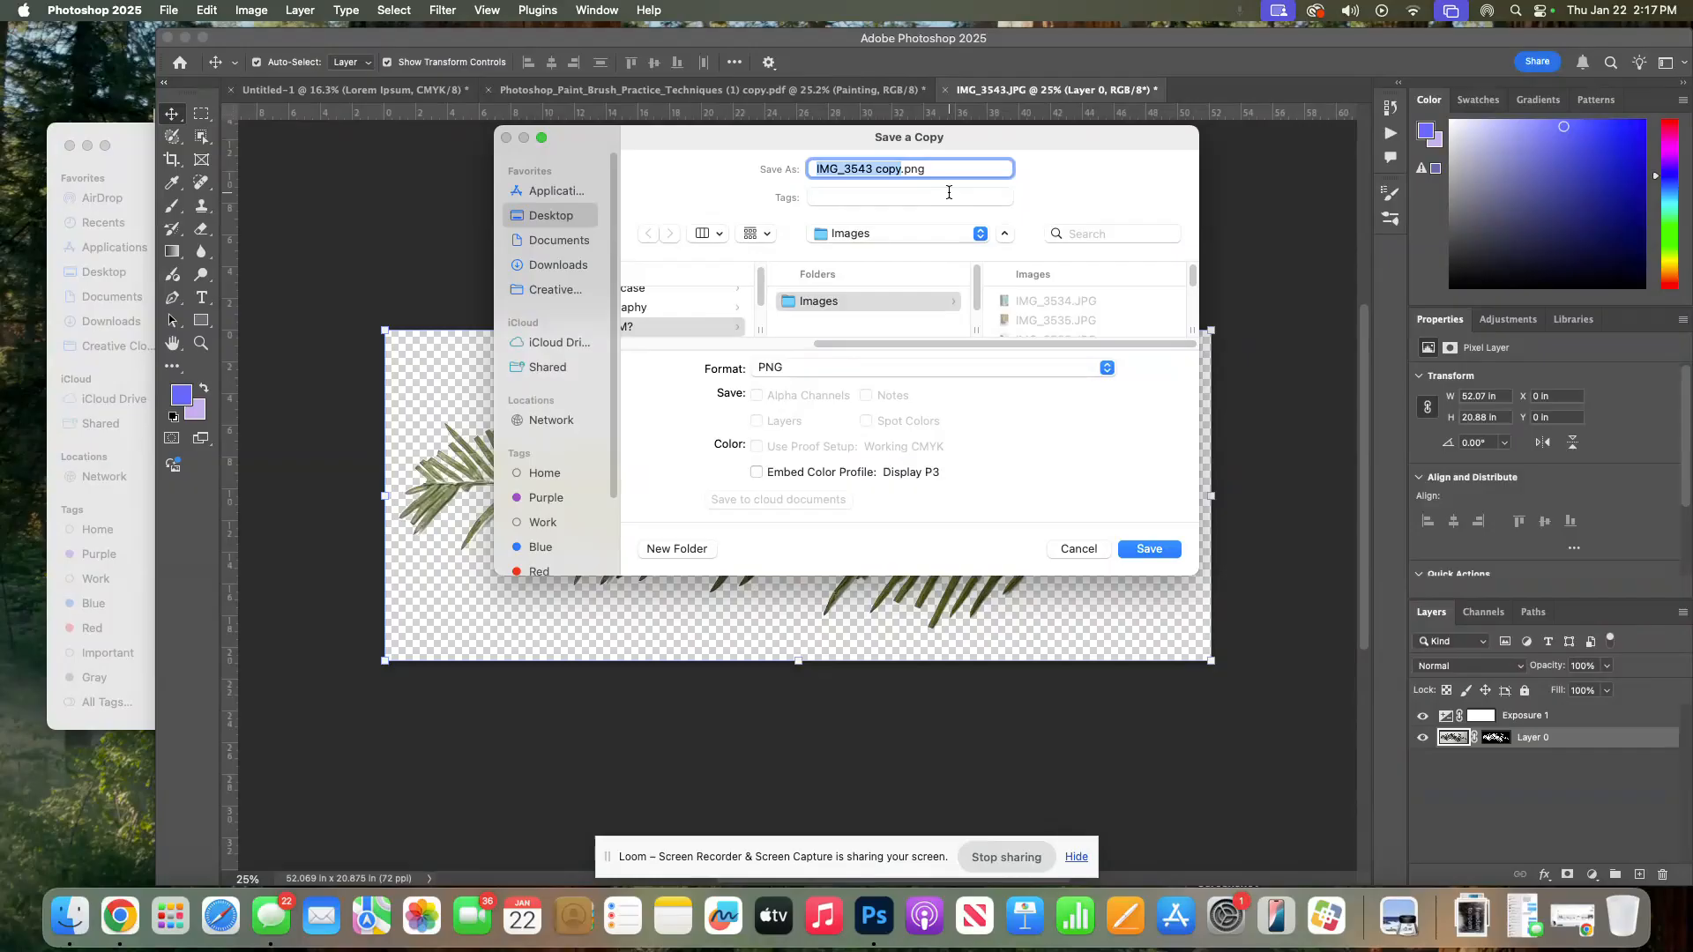
{"action": "type", "text": "pine"}
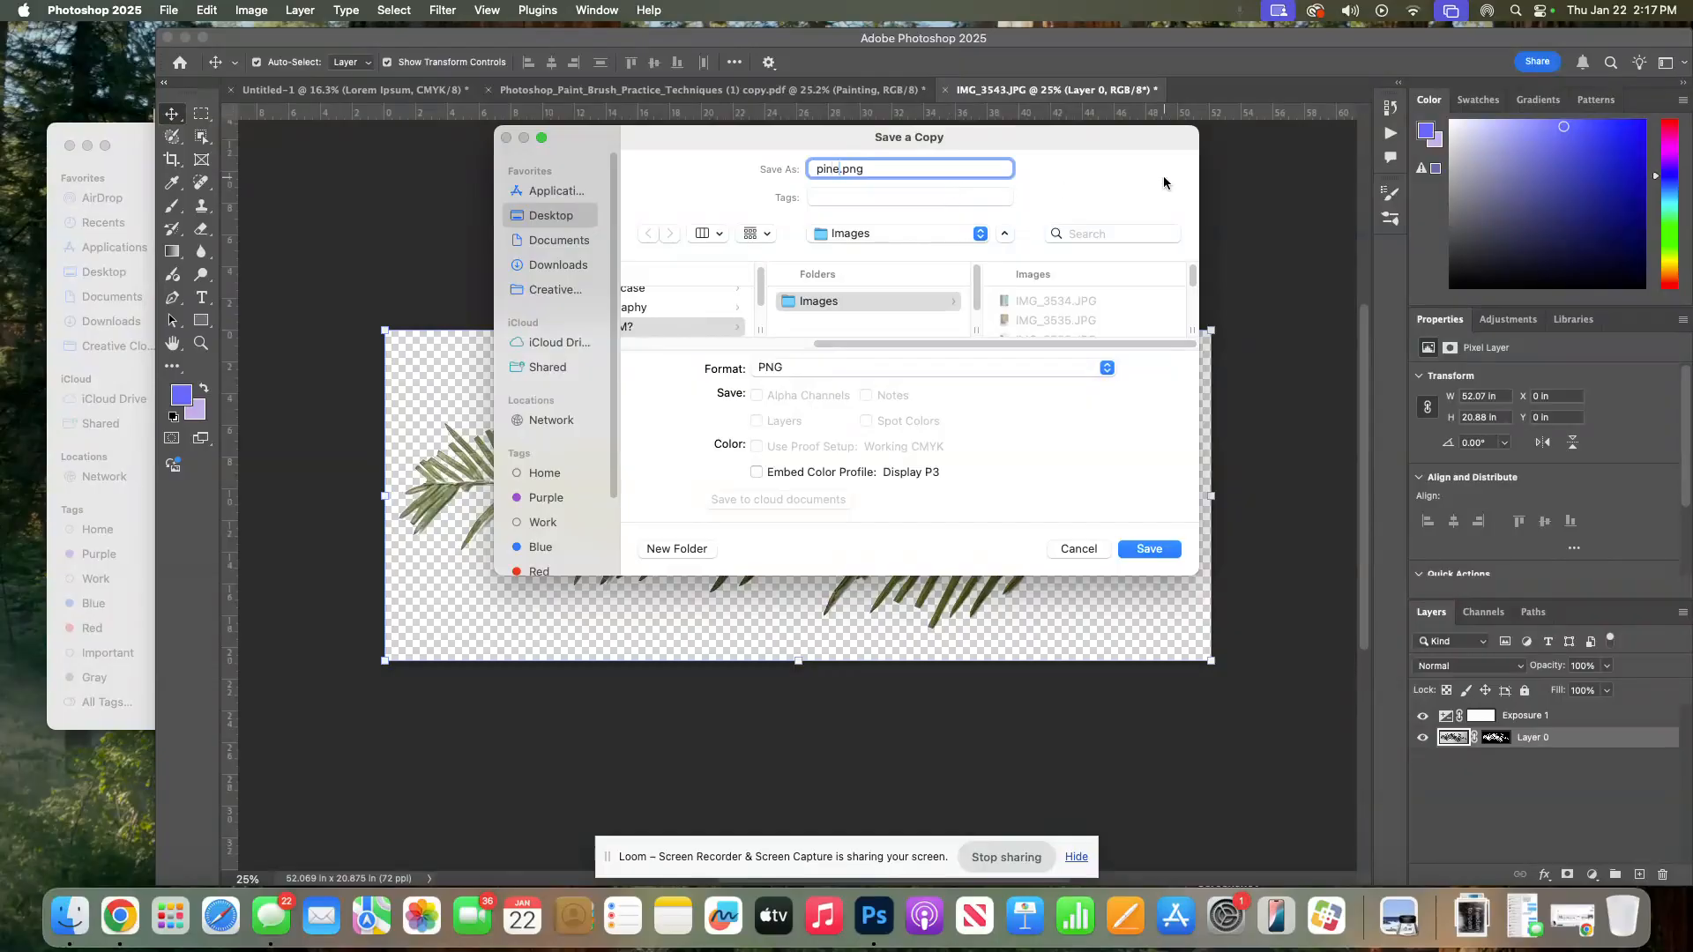
{"action": "left_click", "coordinate": [1146, 550]}
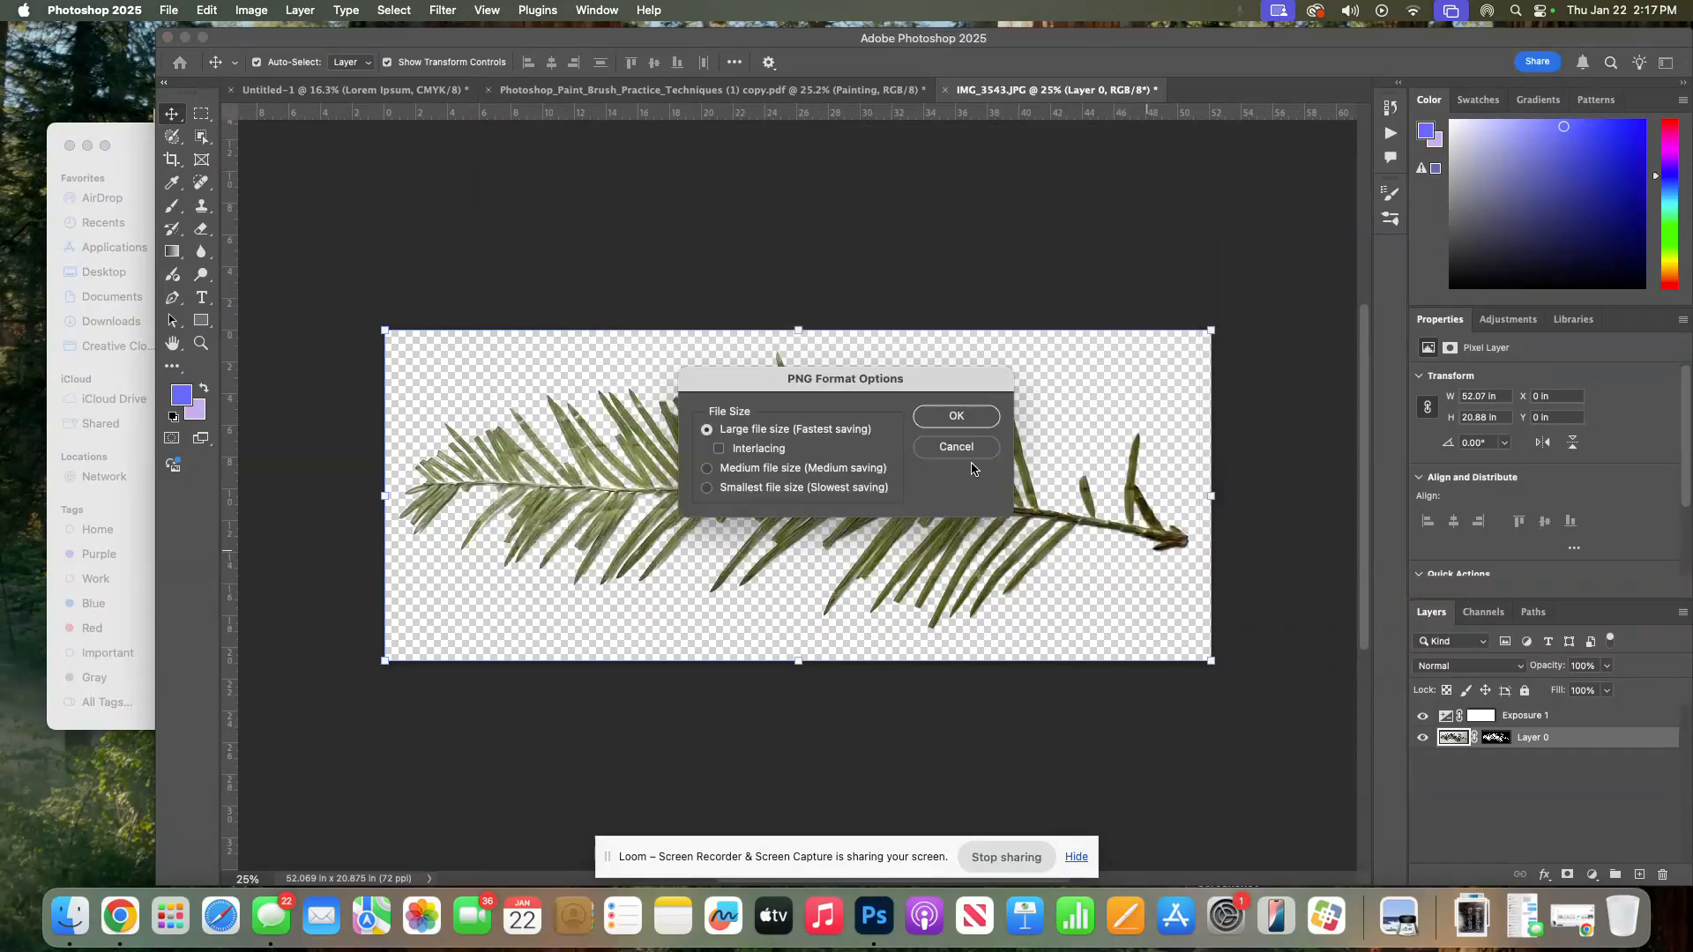
{"action": "left_click", "coordinate": [933, 418]}
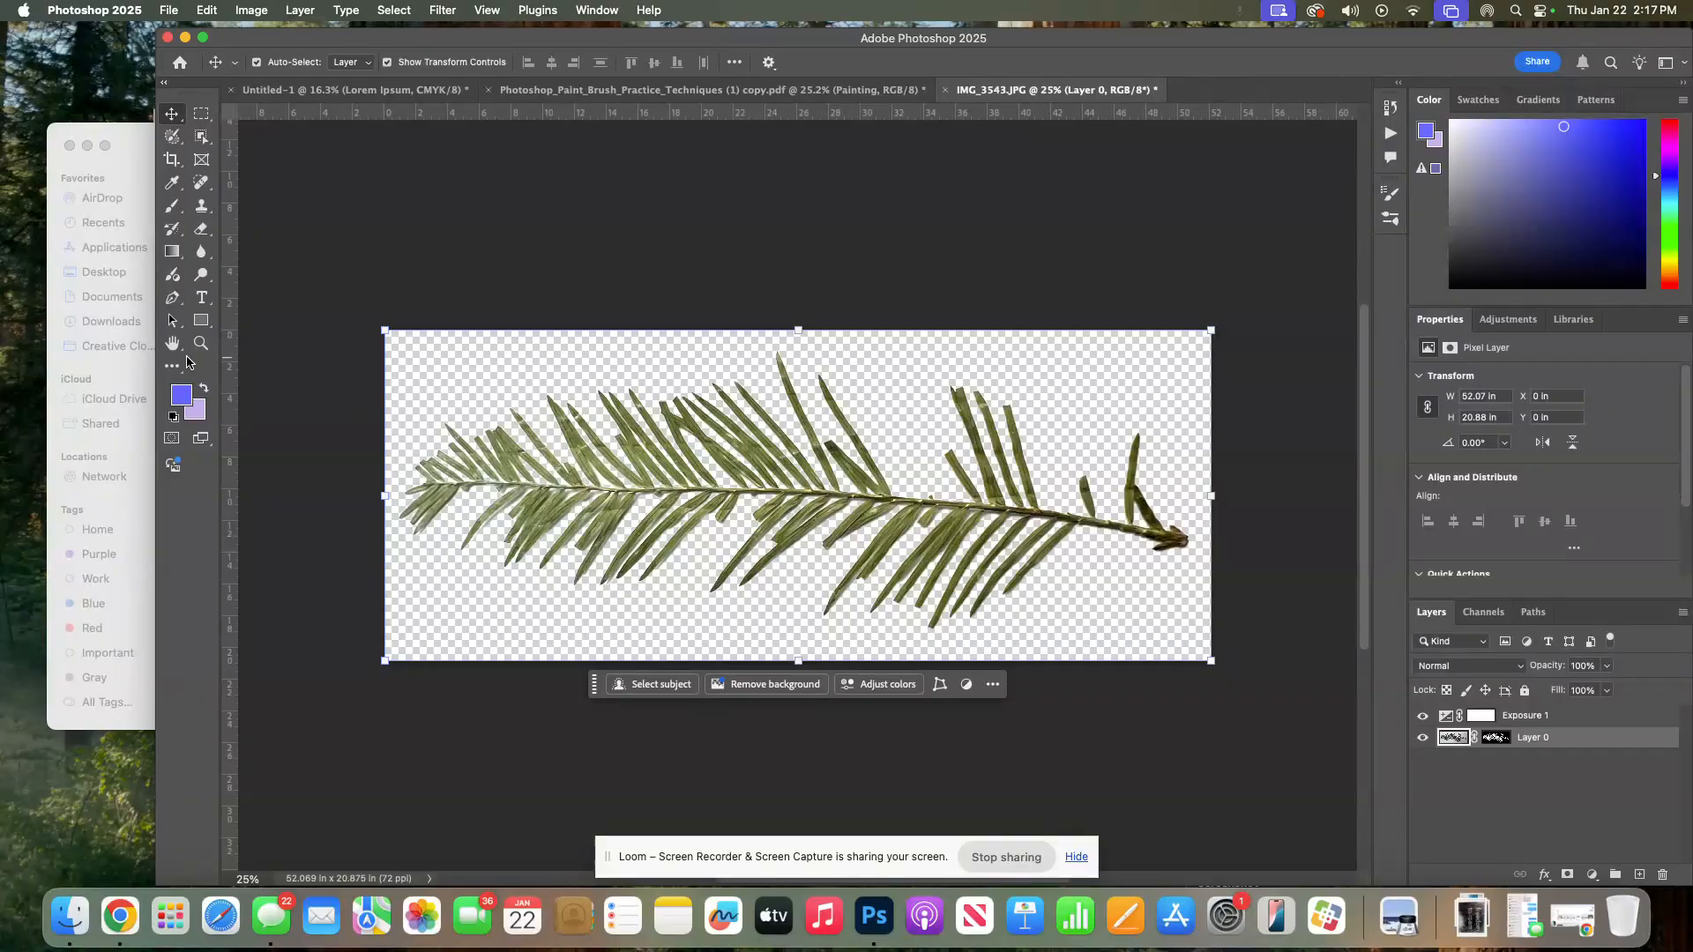
Switch to the Untitled-1 portrait poster and hide the Lorem Ipsum text layer
{"action": "left_click", "coordinate": [355, 192]}
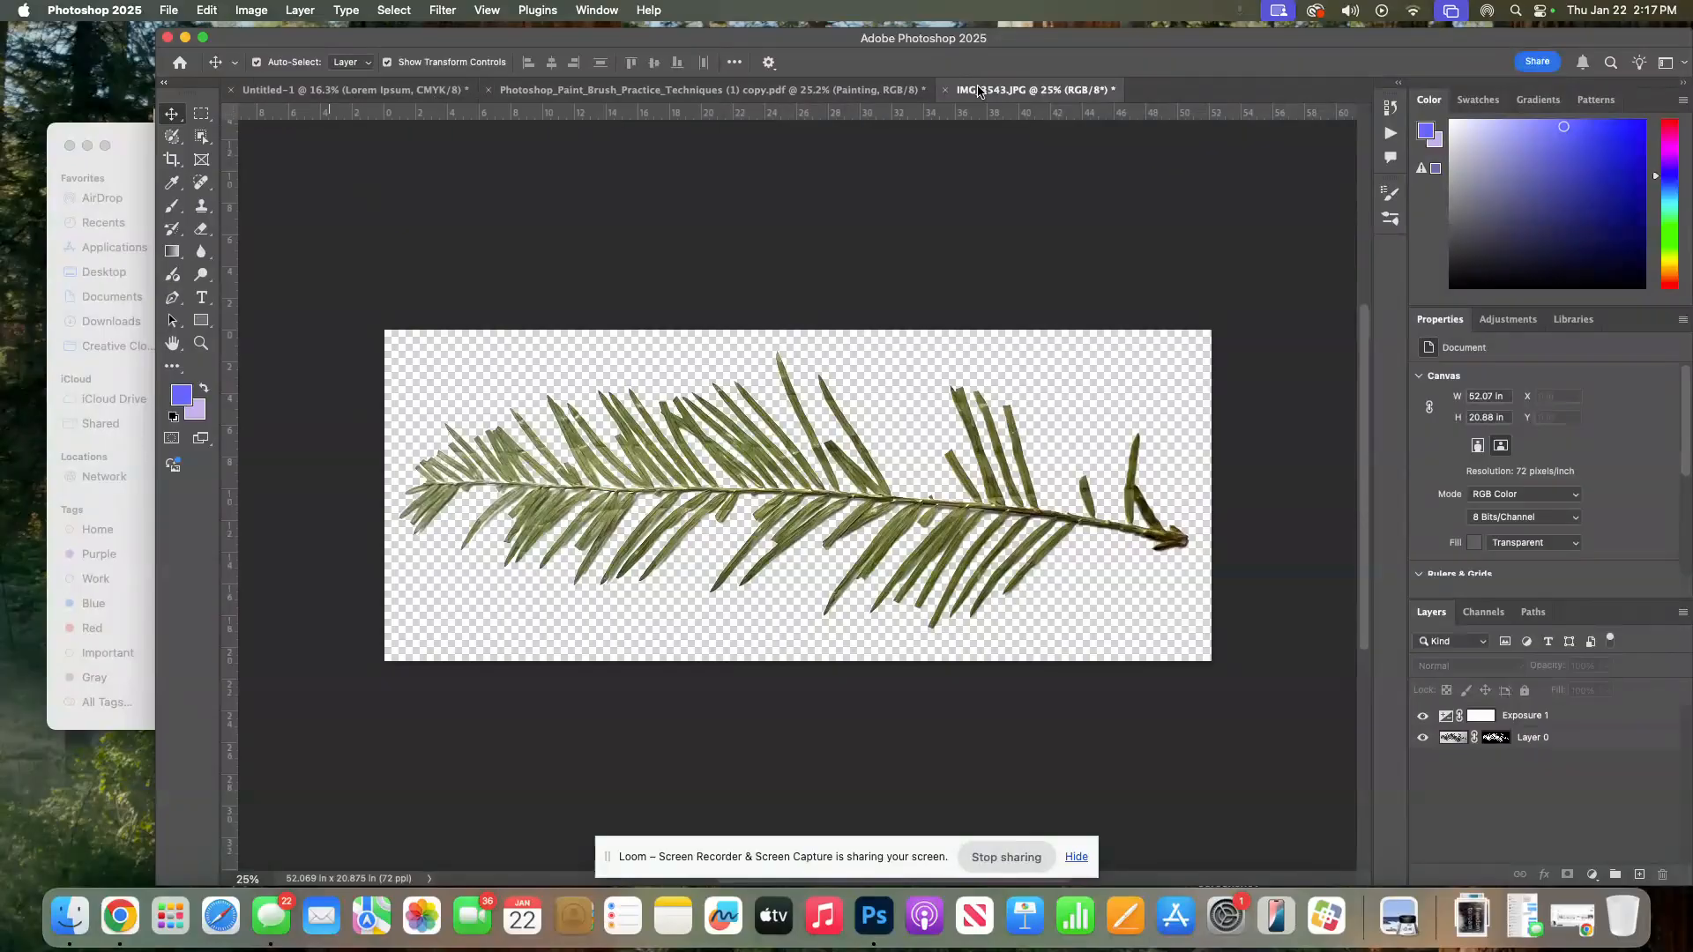
{"action": "left_click", "coordinate": [768, 87]}
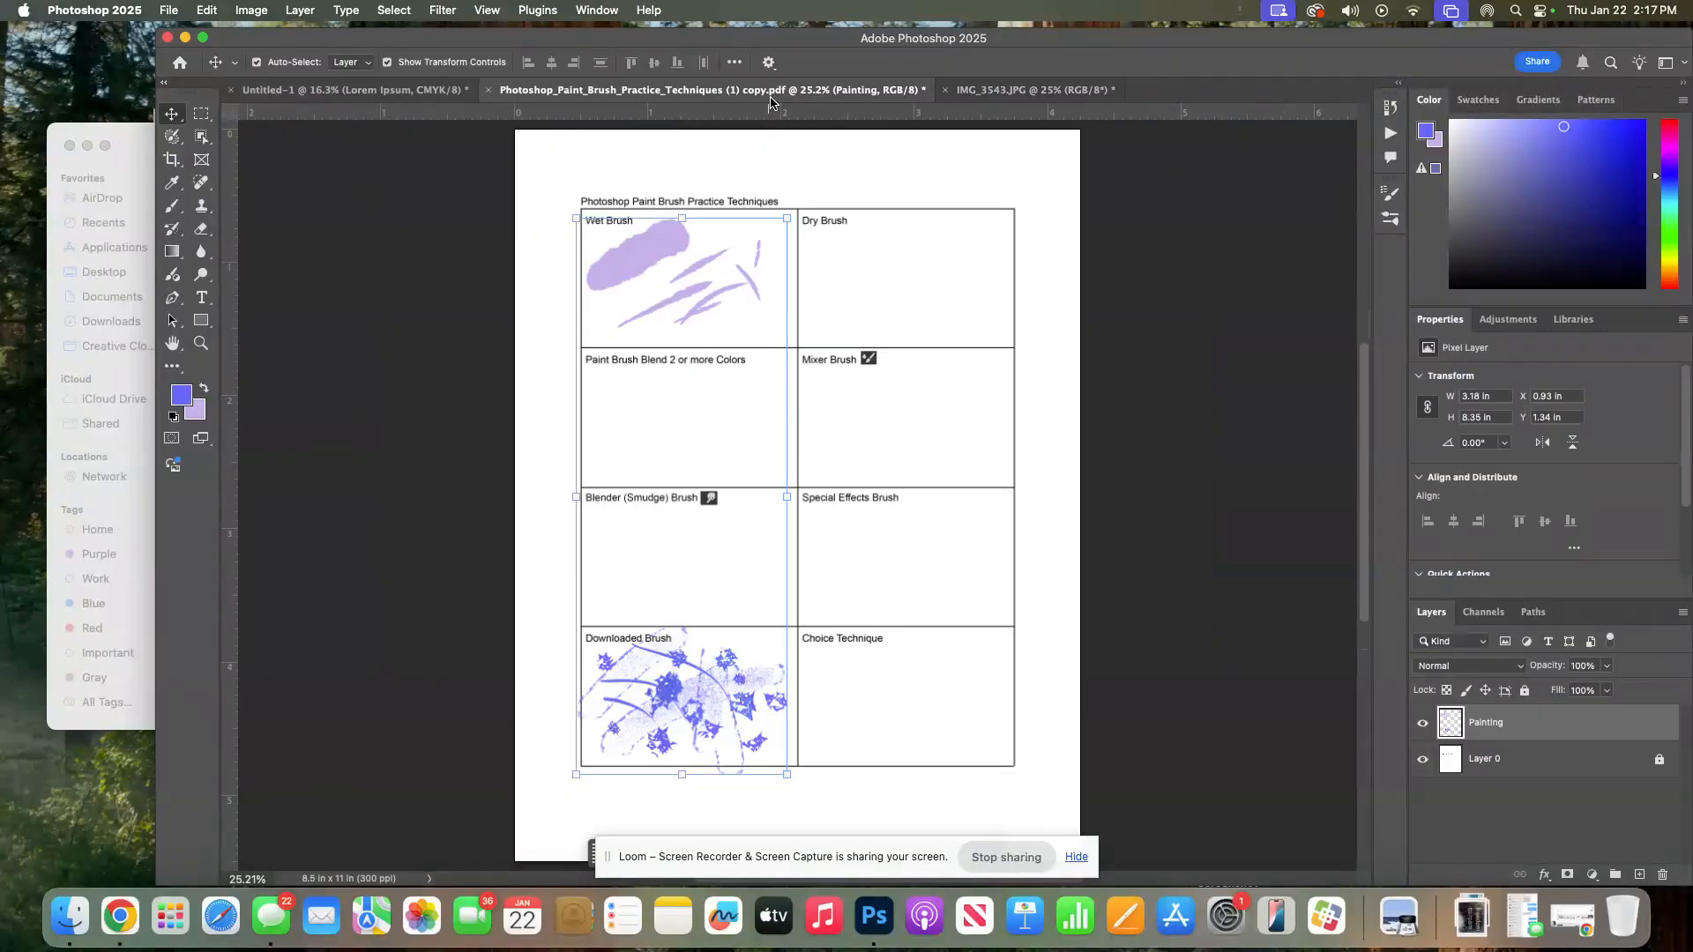
{"action": "left_click", "coordinate": [359, 92]}
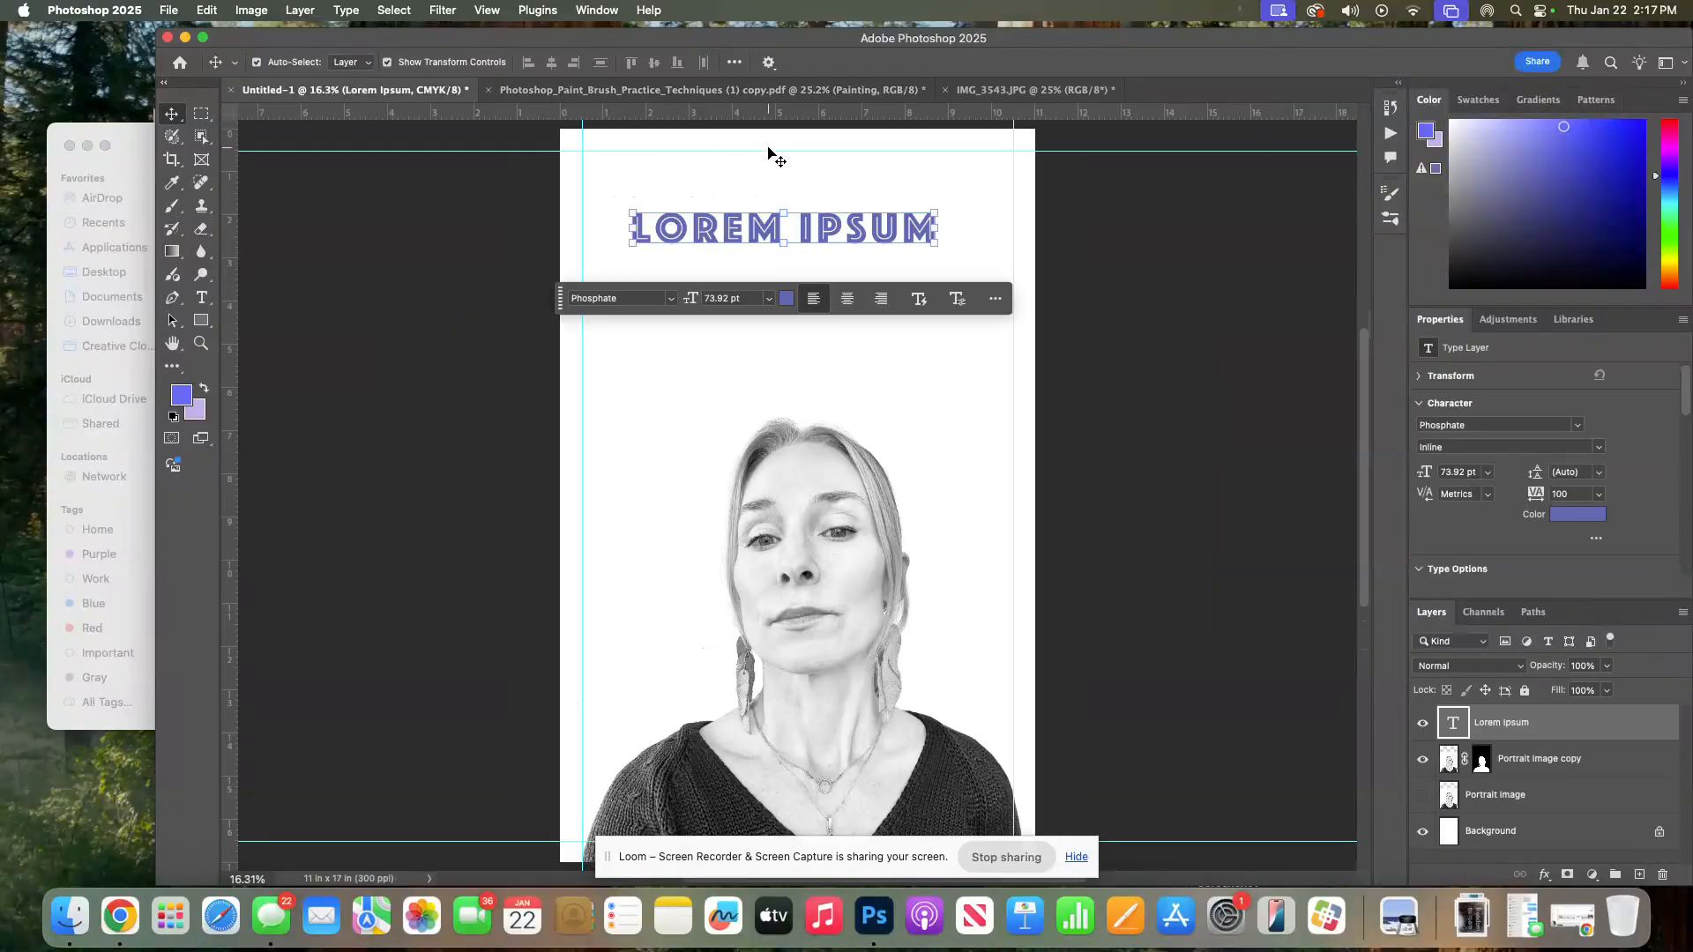
{"action": "left_click", "coordinate": [1428, 723]}
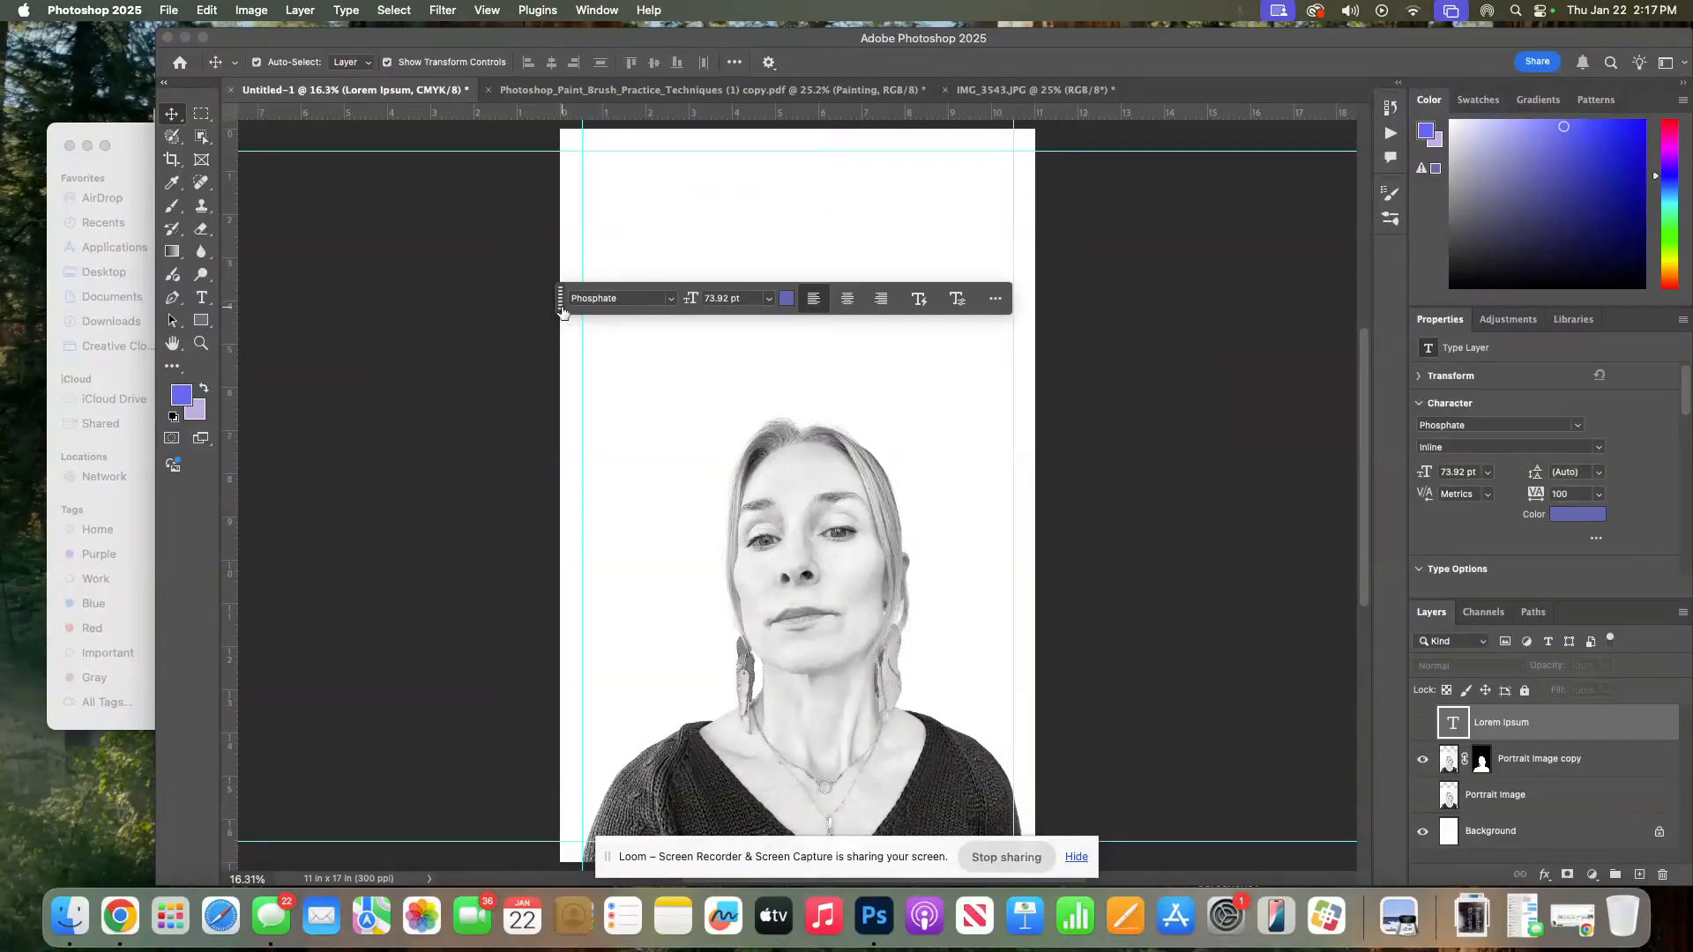
{"action": "left_click_drag", "start_coordinate": [560, 304], "coordinate": [1165, 214]}
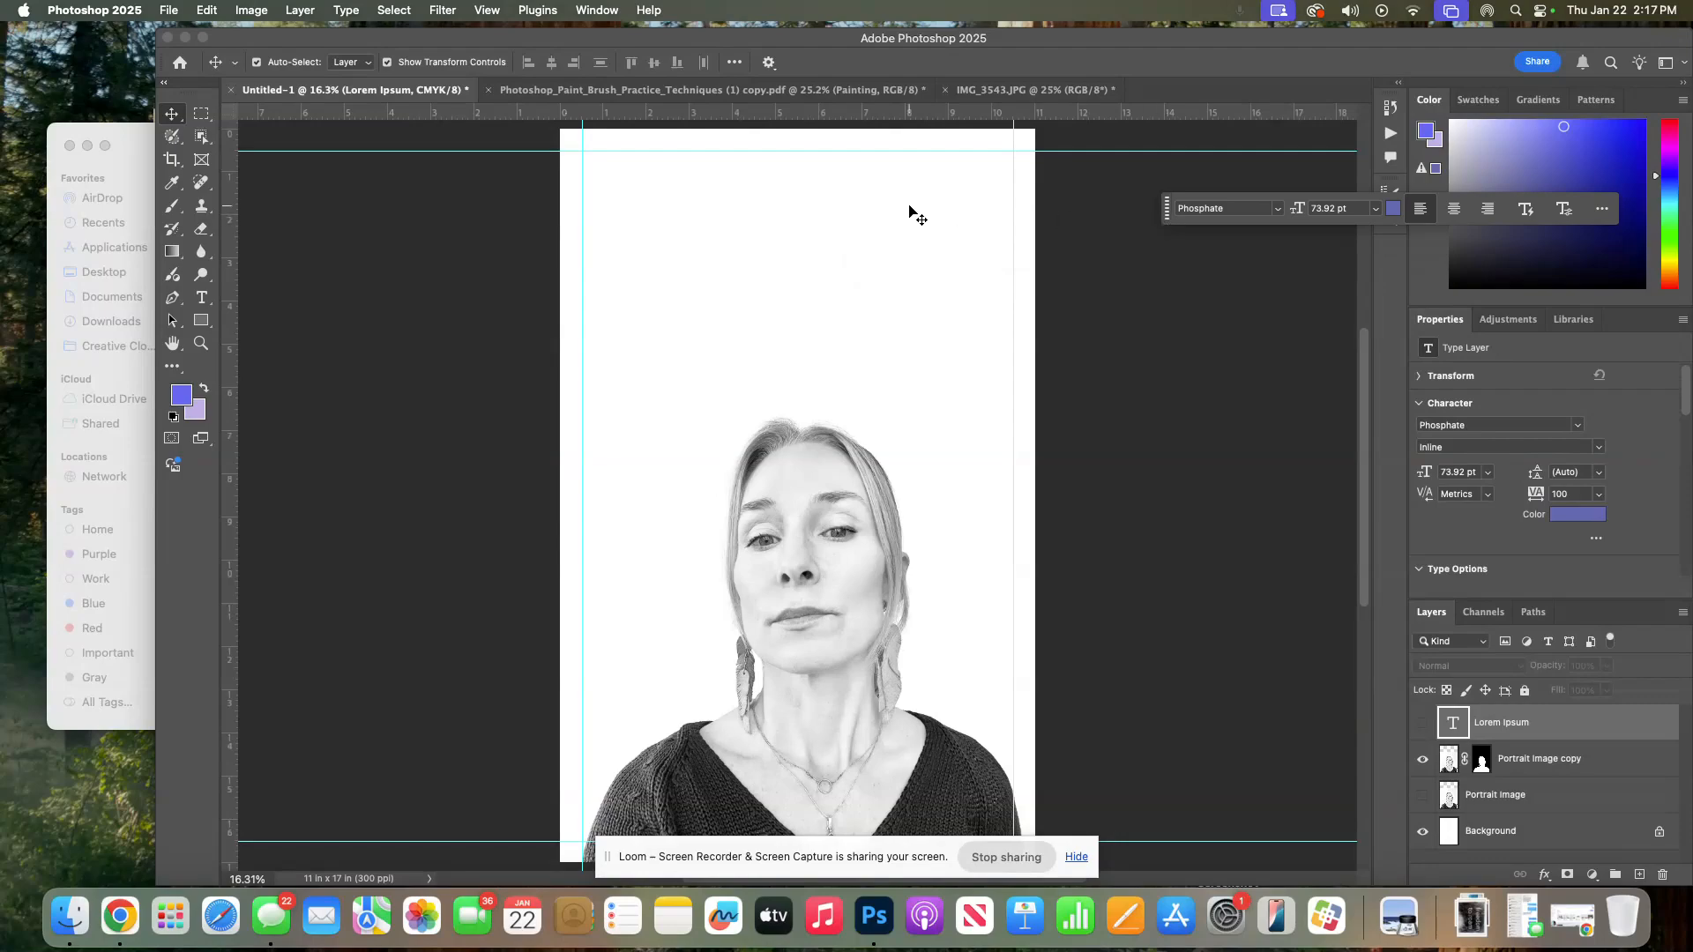
Place the pine.png file as an embedded object in the poster
{"action": "left_click", "coordinate": [170, 12]}
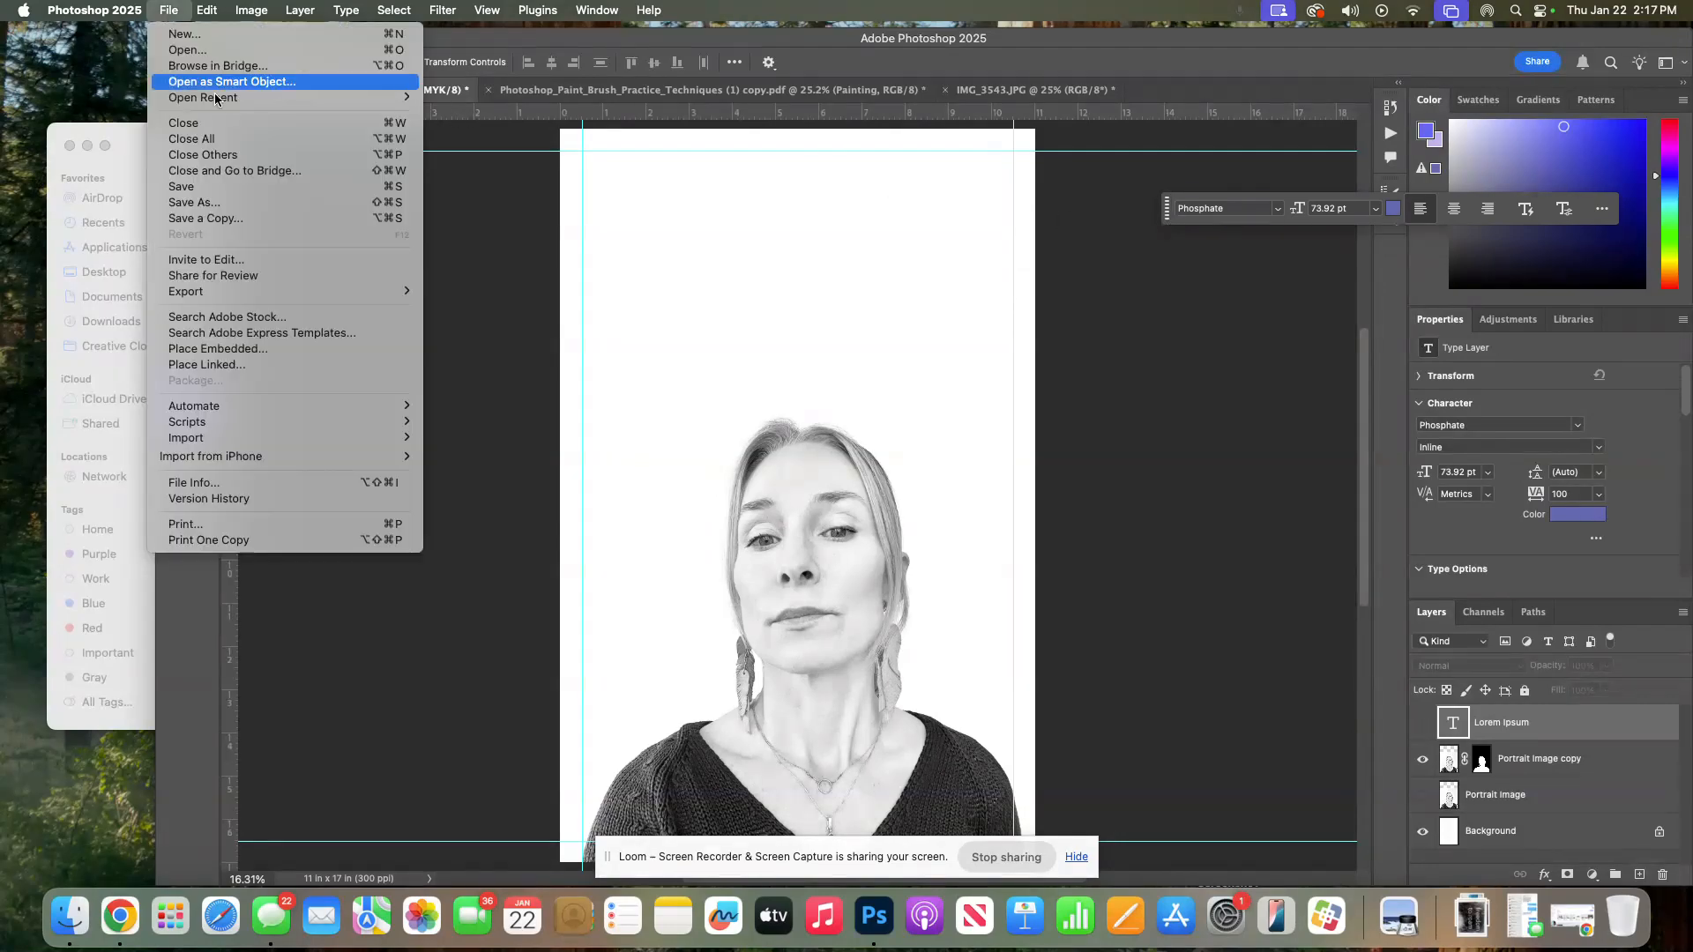
{"action": "left_click", "coordinate": [226, 351]}
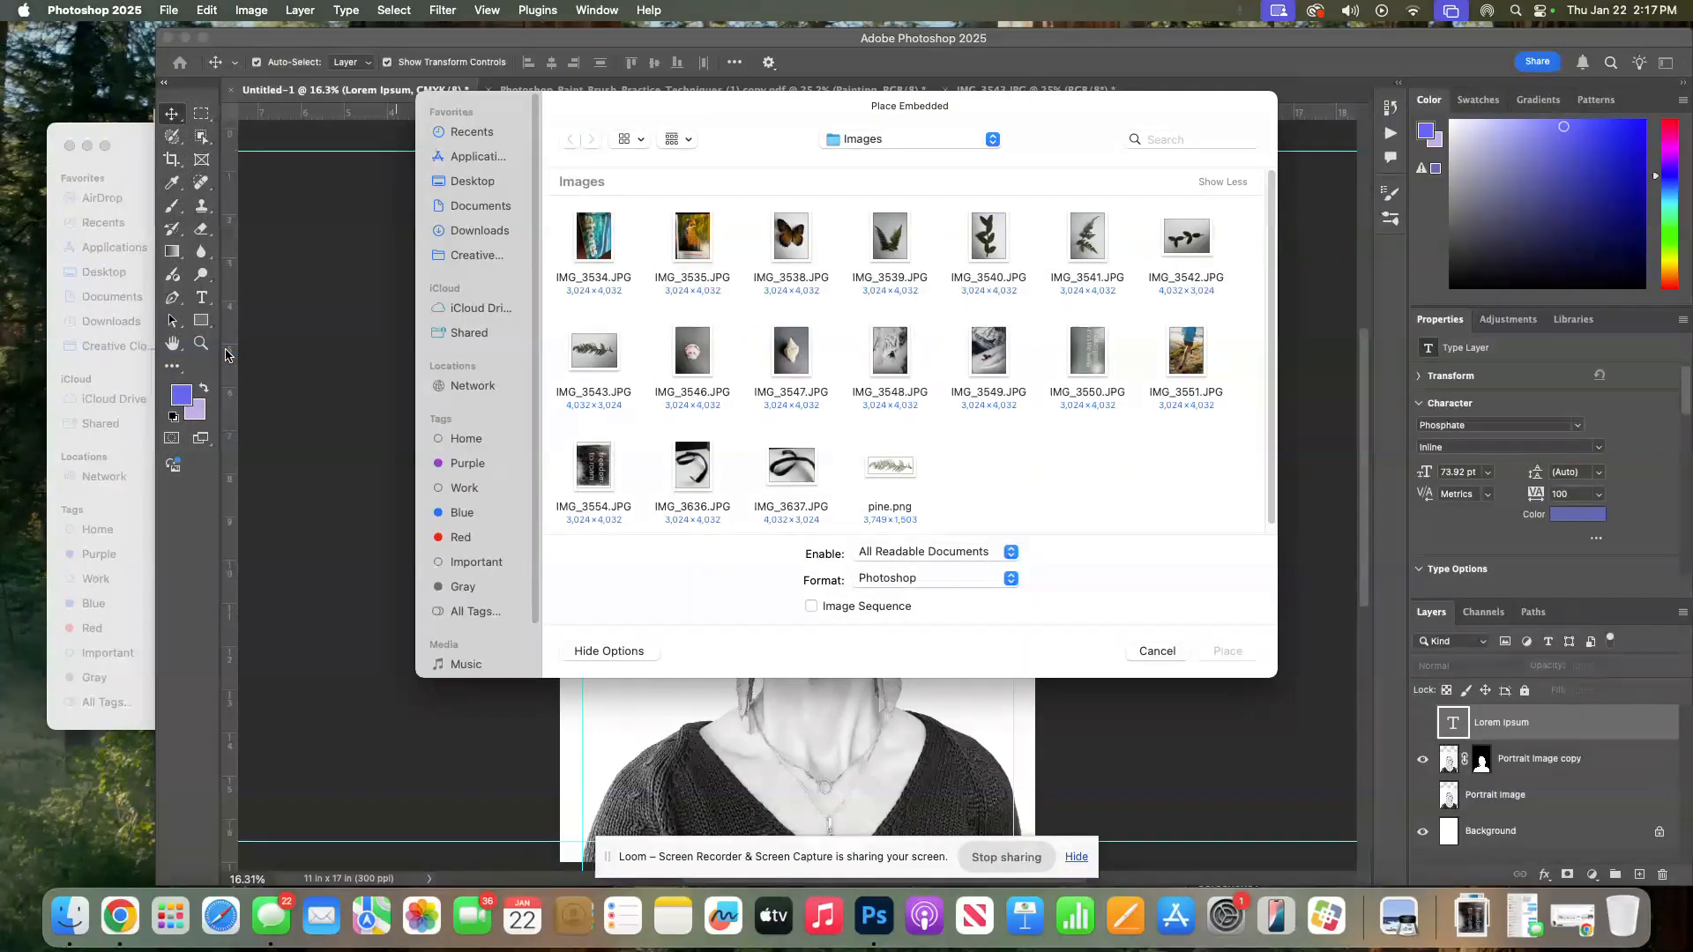
{"action": "left_click", "coordinate": [902, 472]}
{"action": "left_click", "coordinate": [1226, 652]}
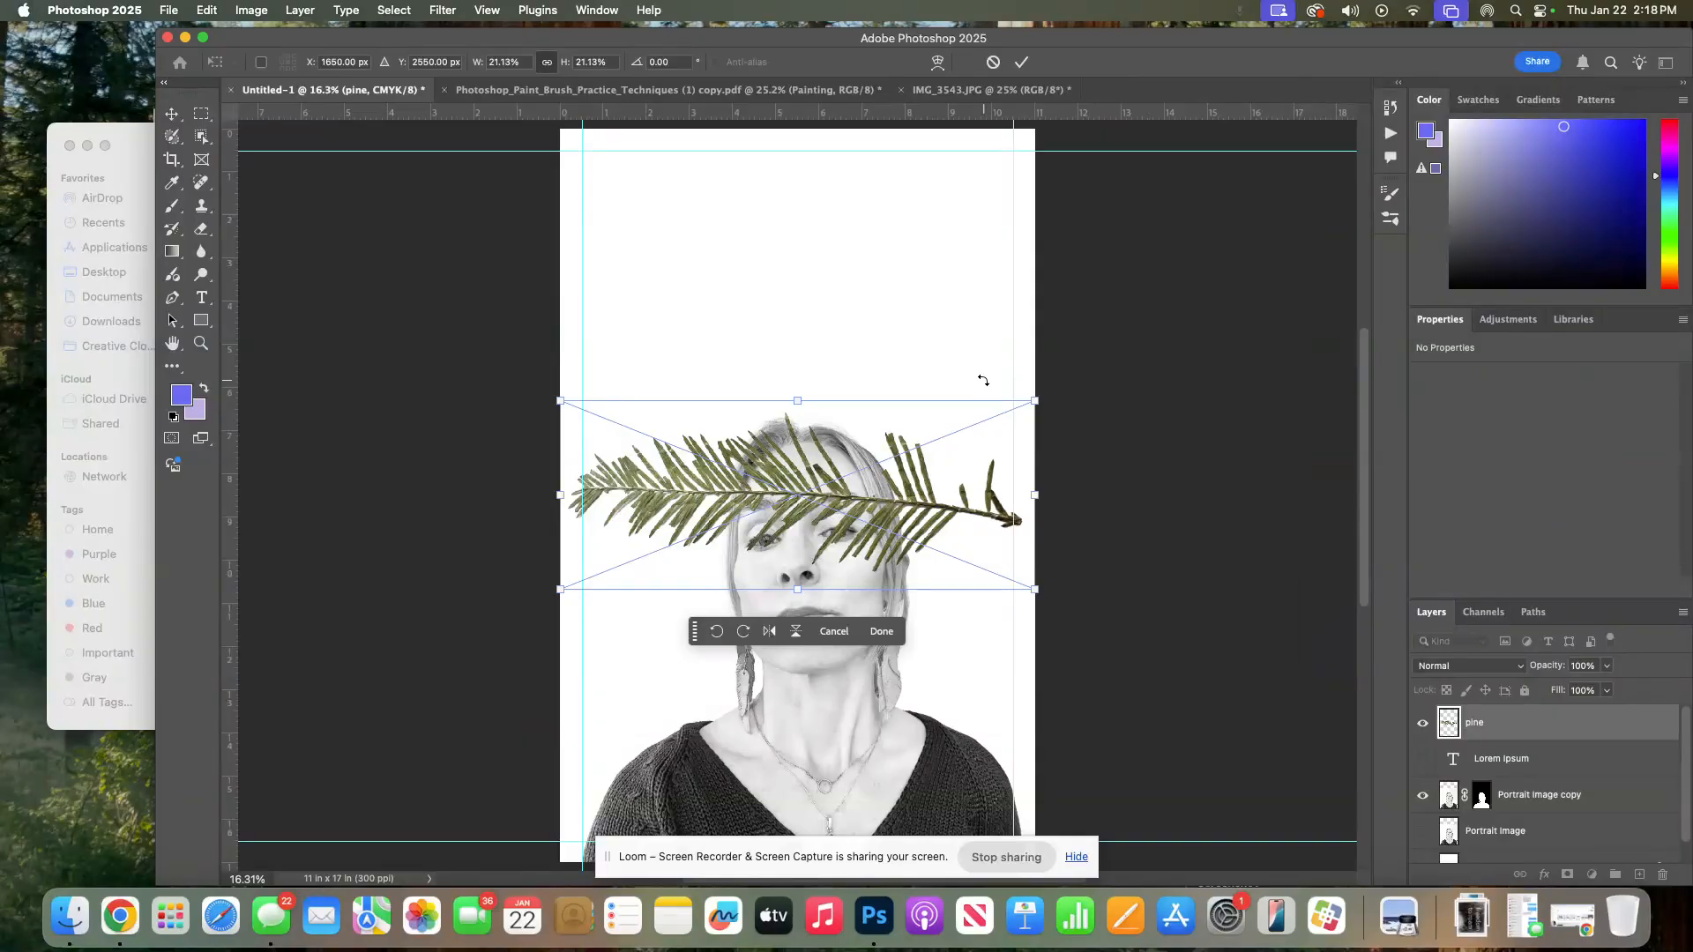
Scale the placed branch to about 12% and rotate it about 106° to stand upright beside the woman's head
{"action": "left_click_drag", "start_coordinate": [903, 459], "coordinate": [913, 240]}
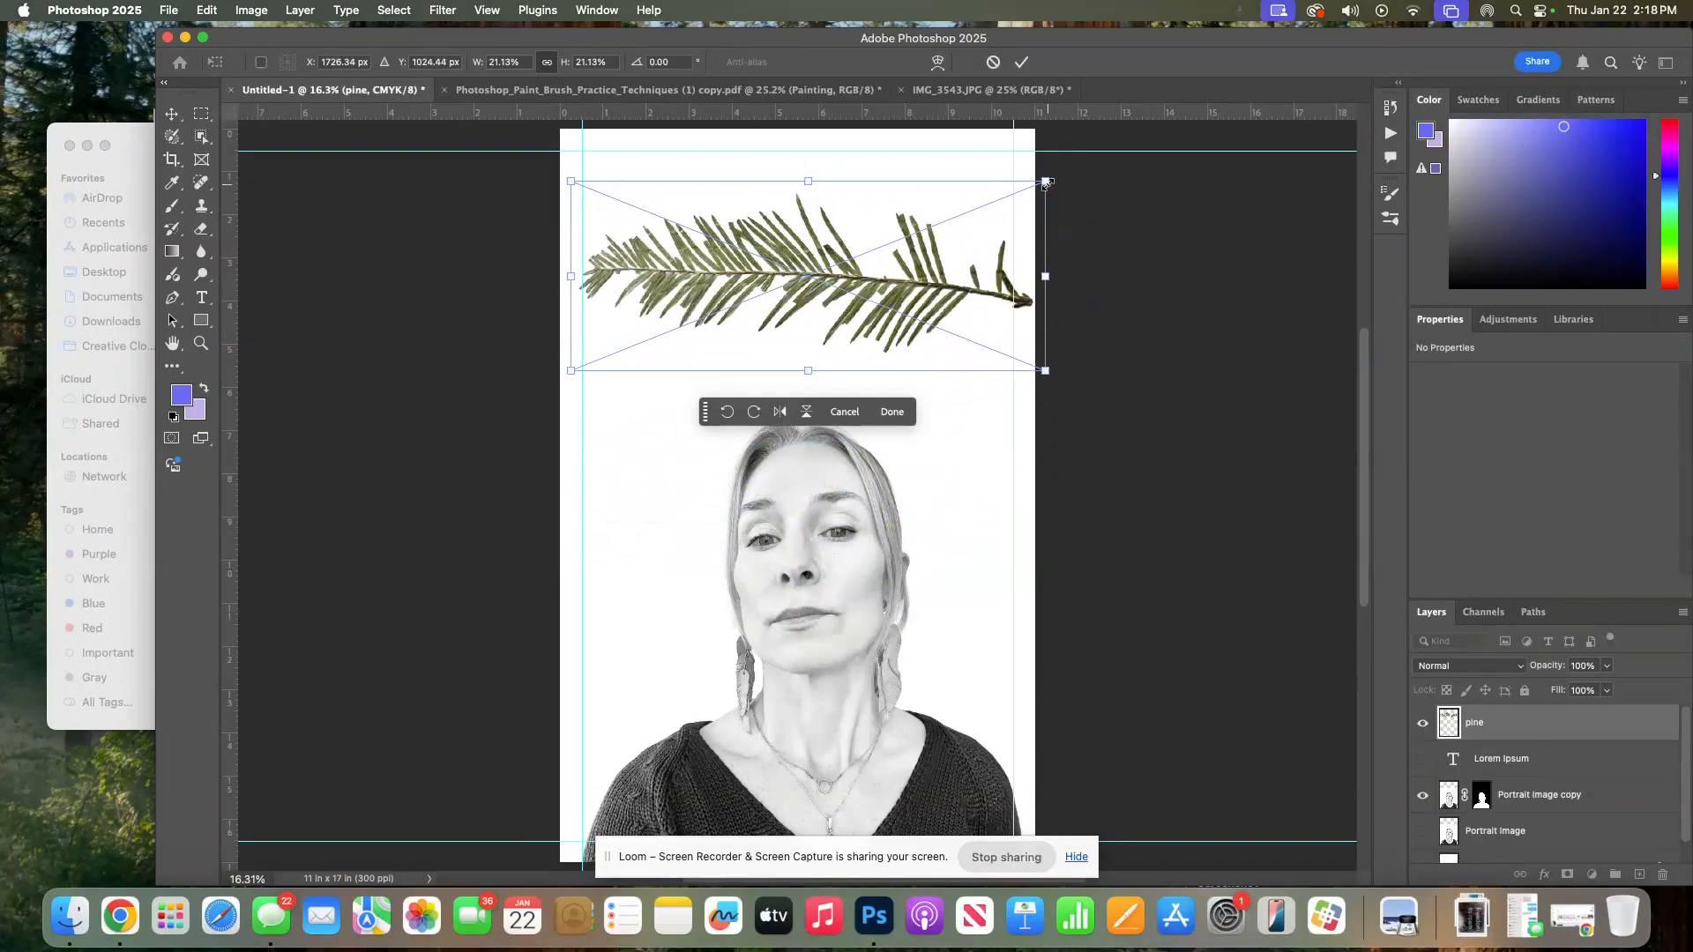
{"action": "left_click_drag", "start_coordinate": [1046, 182], "coordinate": [702, 429]}
{"action": "left_click_drag", "start_coordinate": [749, 324], "coordinate": [903, 474]}
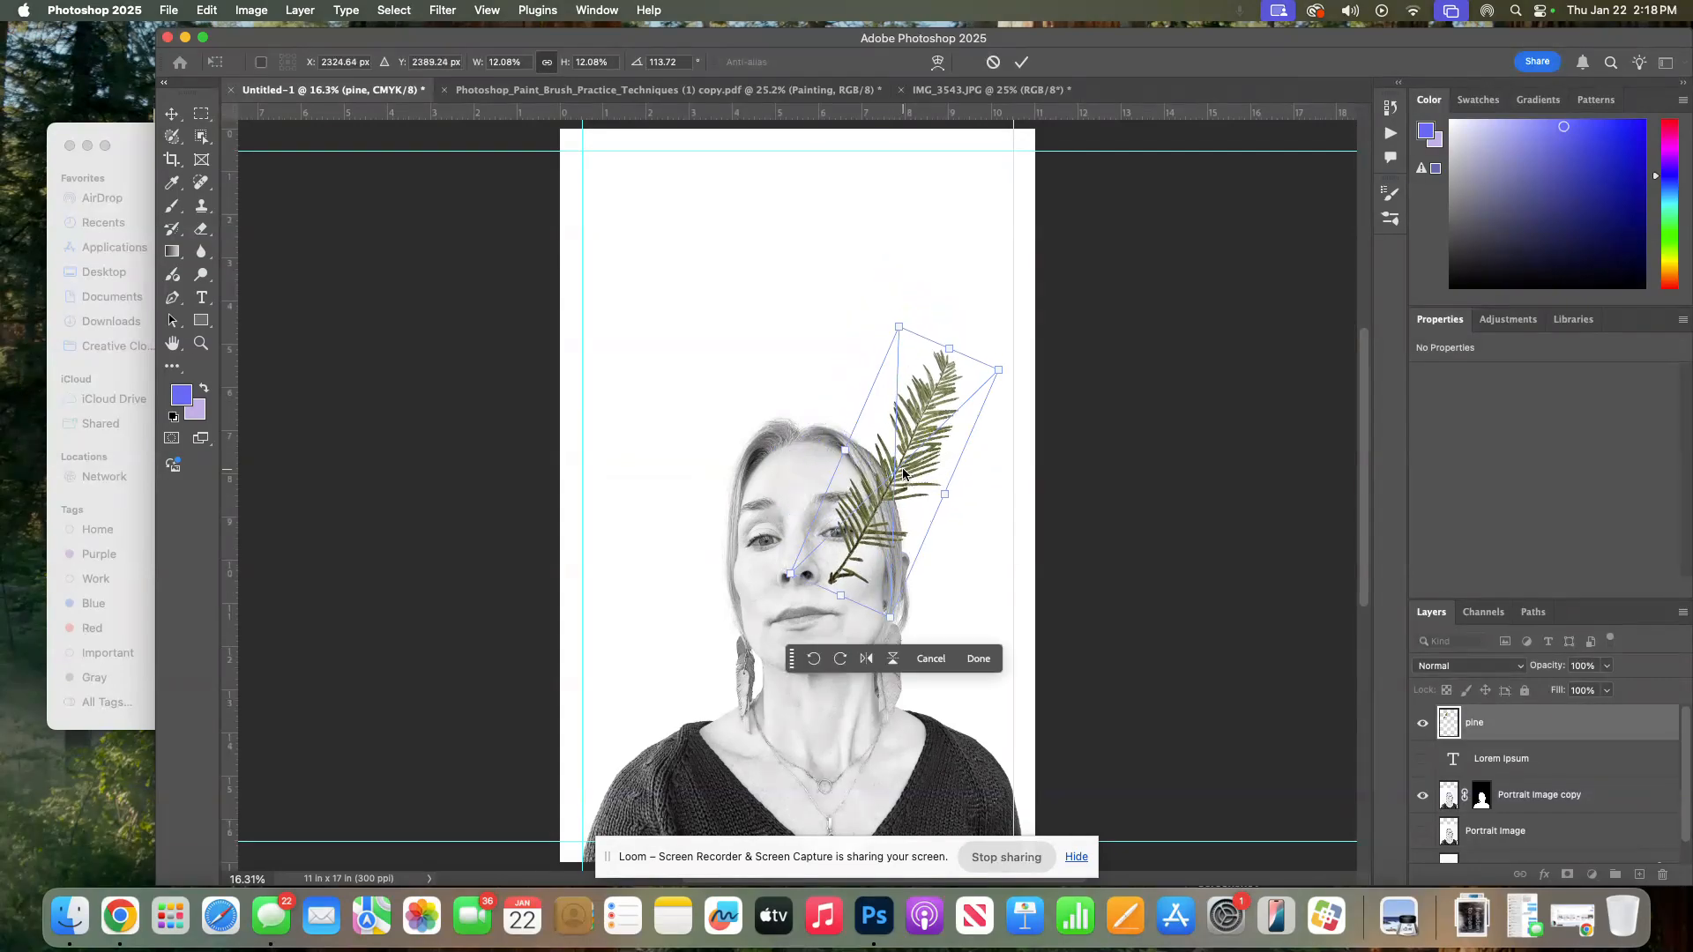
{"action": "left_click_drag", "start_coordinate": [1006, 364], "coordinate": [983, 342]}
{"action": "left_click_drag", "start_coordinate": [926, 406], "coordinate": [927, 382]}
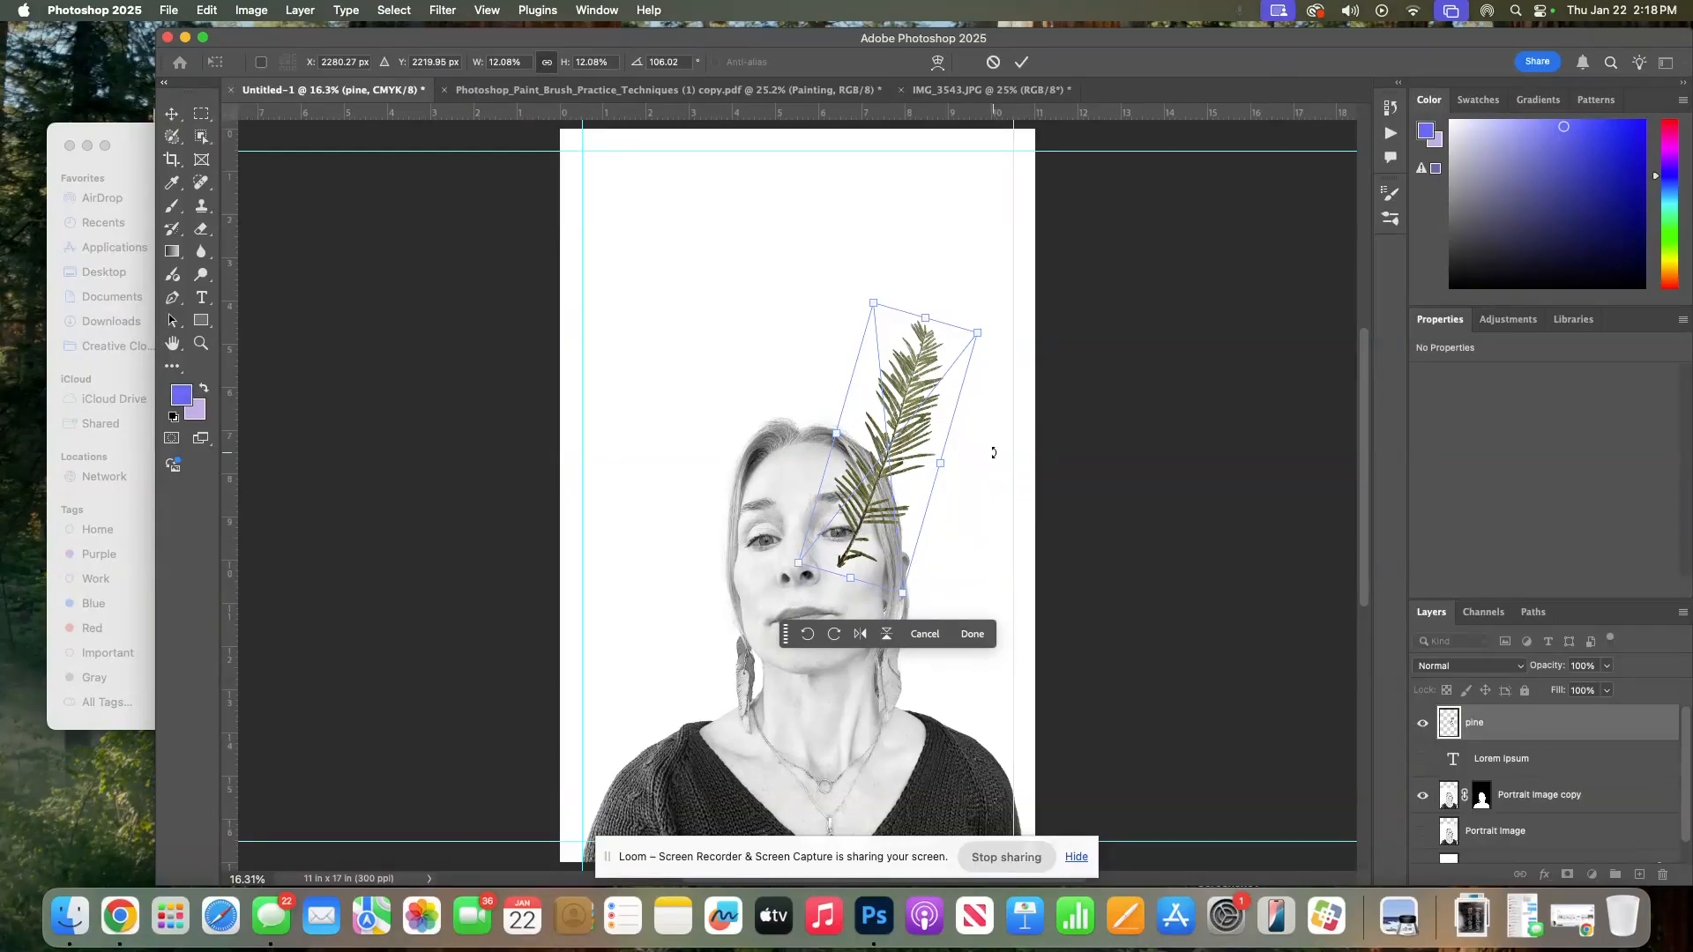
{"action": "left_click", "coordinate": [171, 114]}
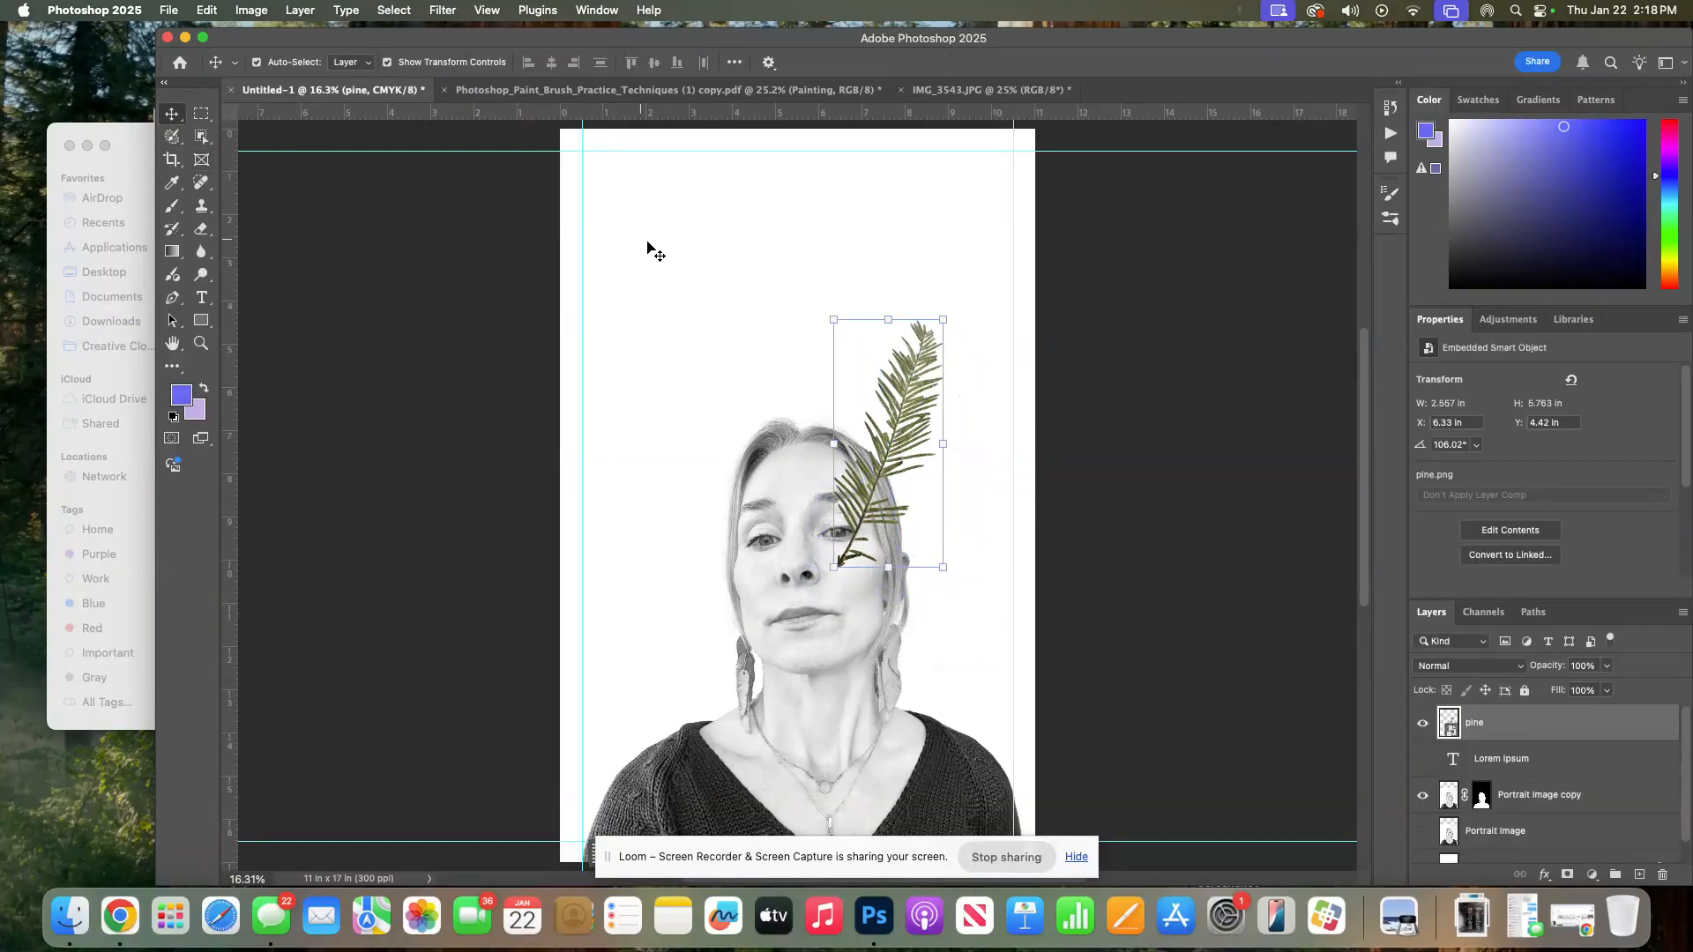
{"action": "left_click", "coordinate": [642, 249]}
{"action": "left_click", "coordinate": [1438, 737]}
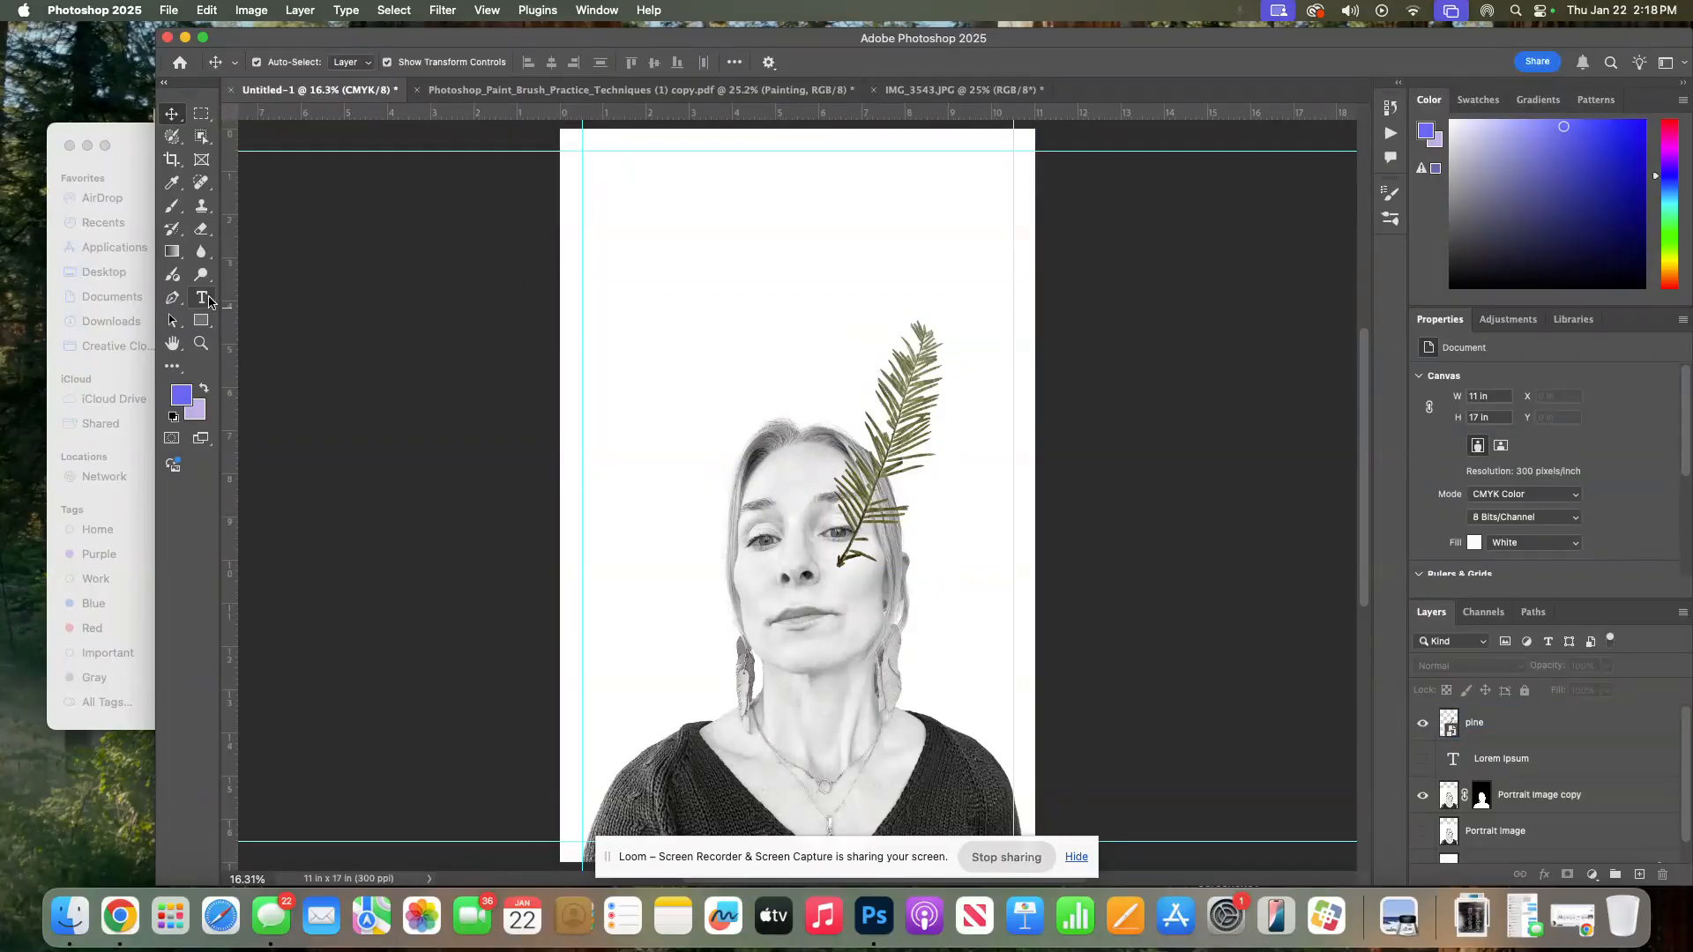
Add a new text layer near the top of the poster reading RUN THE WORLD
{"action": "left_click", "coordinate": [209, 301]}
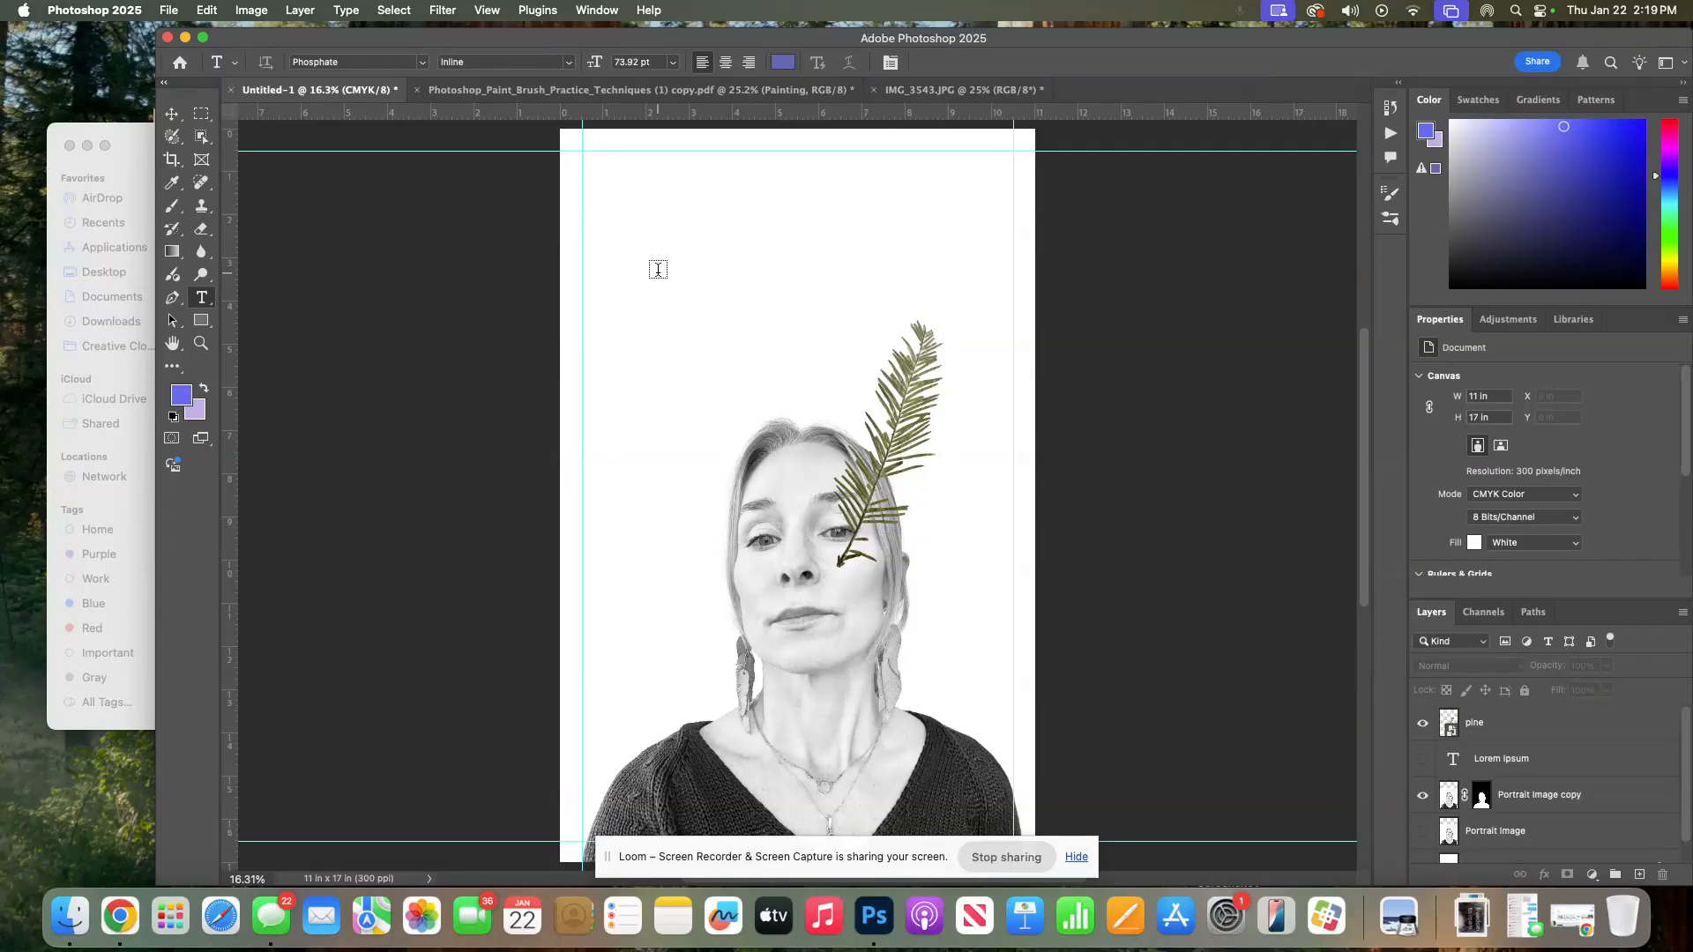
{"action": "left_click", "coordinate": [658, 269]}
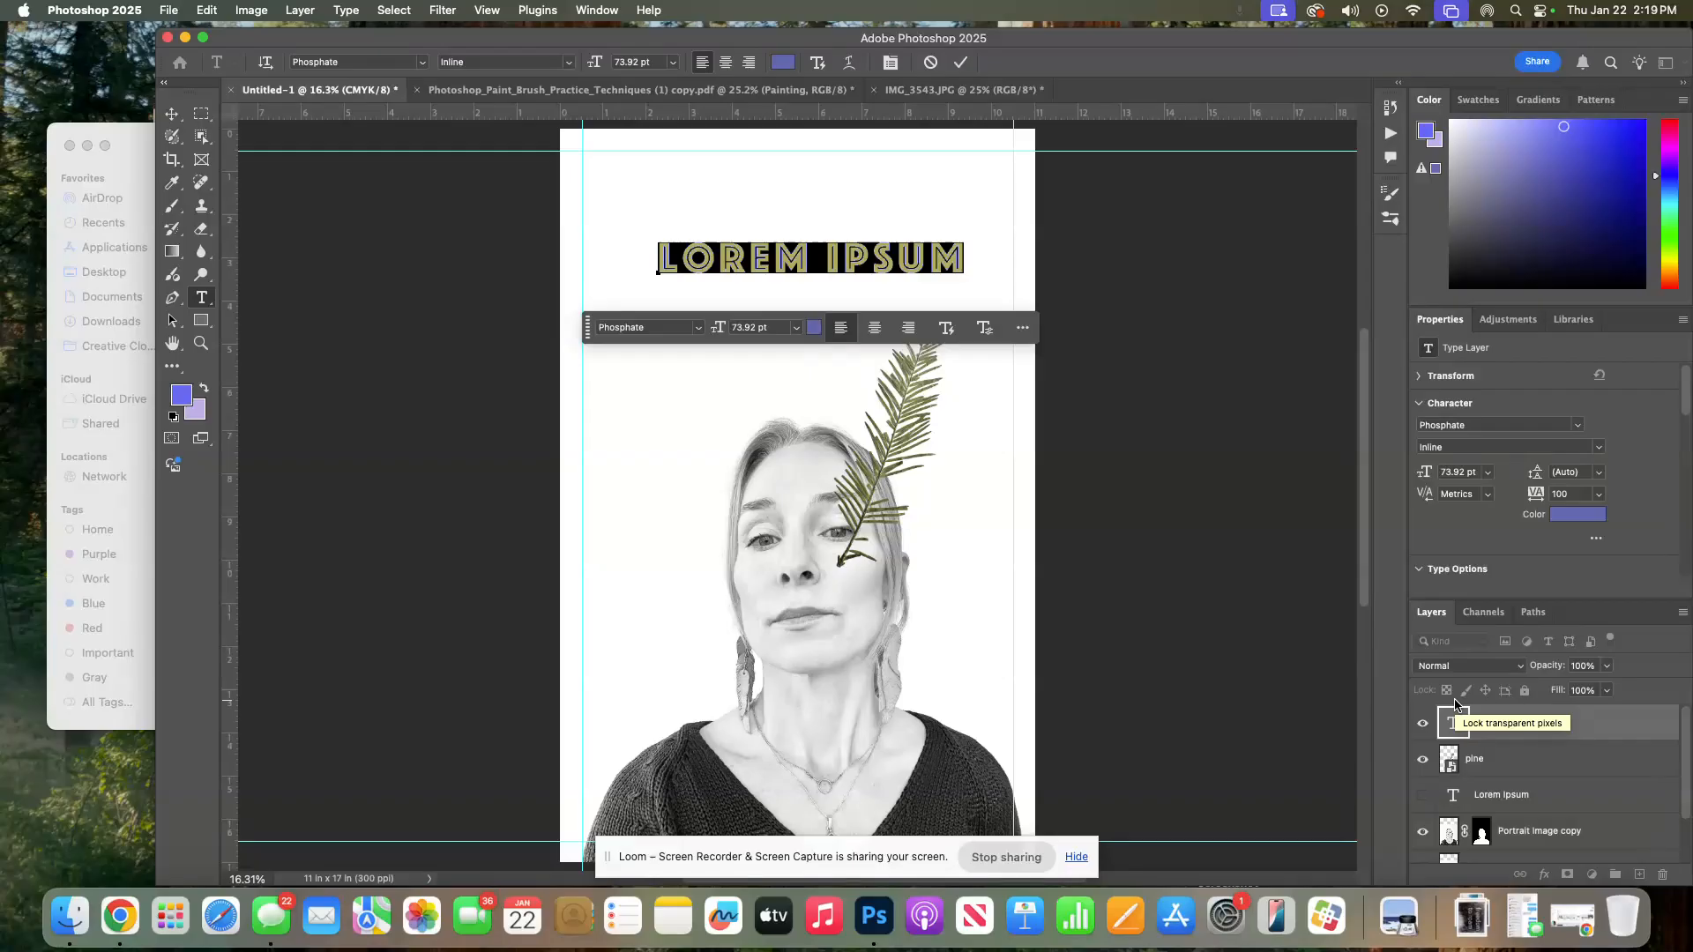
{"action": "type", "text": "RUN THE WORLD"}
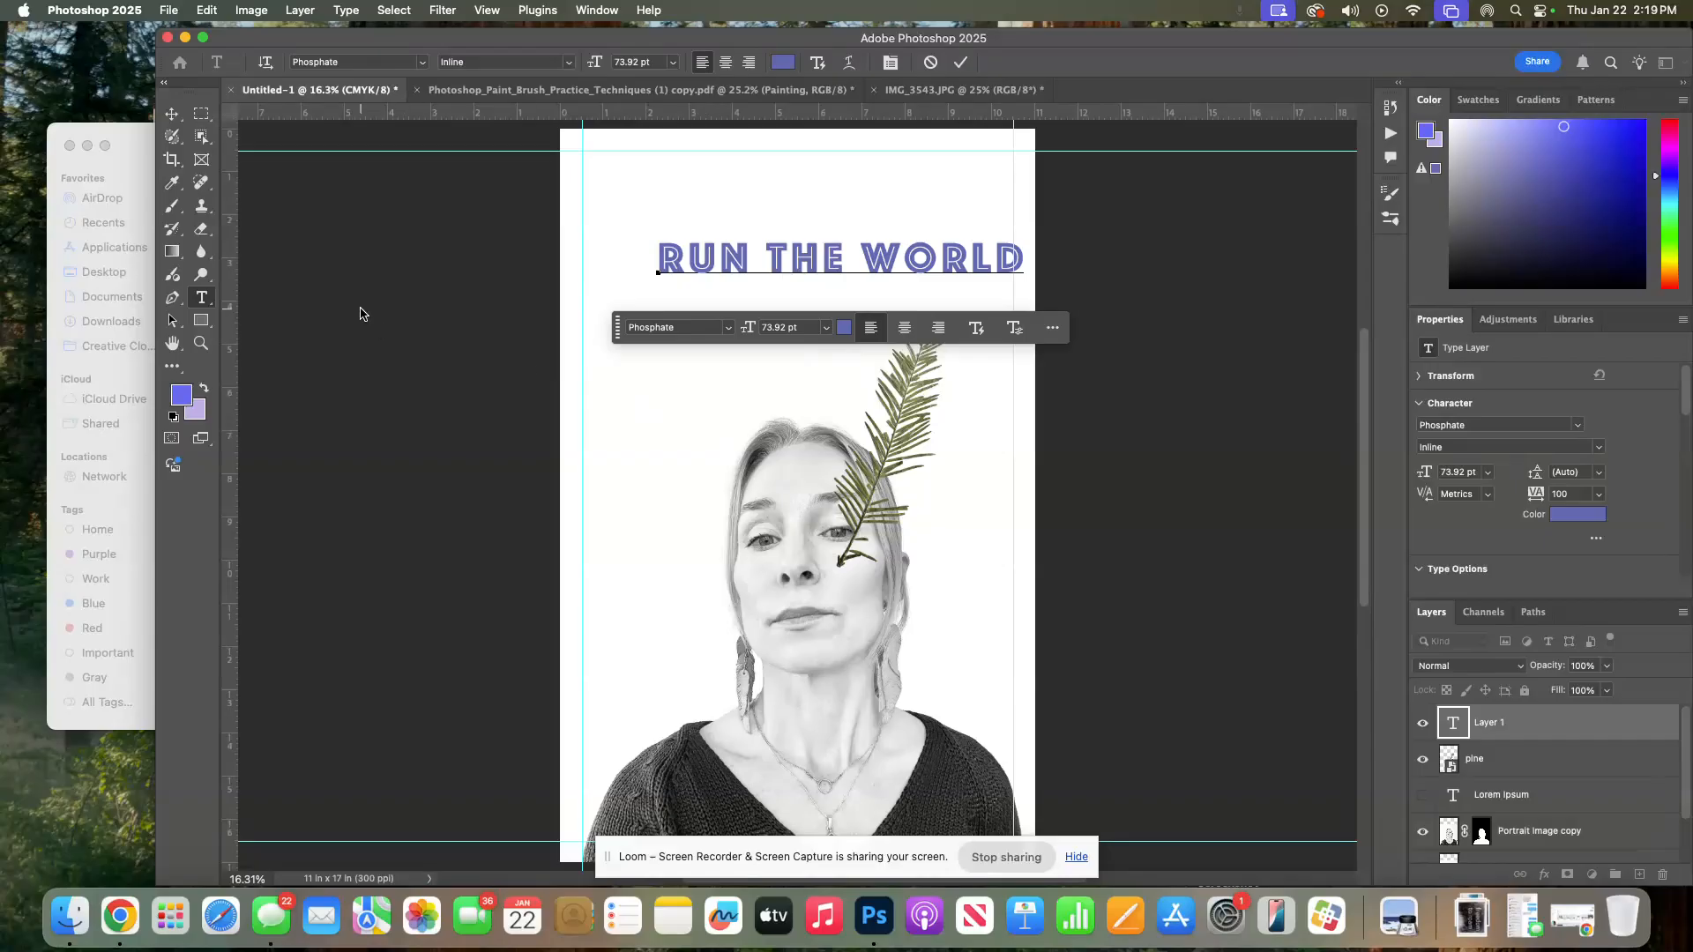
Move the RUN THE WORLD headline slightly left and down on the poster
{"action": "left_click", "coordinate": [172, 113]}
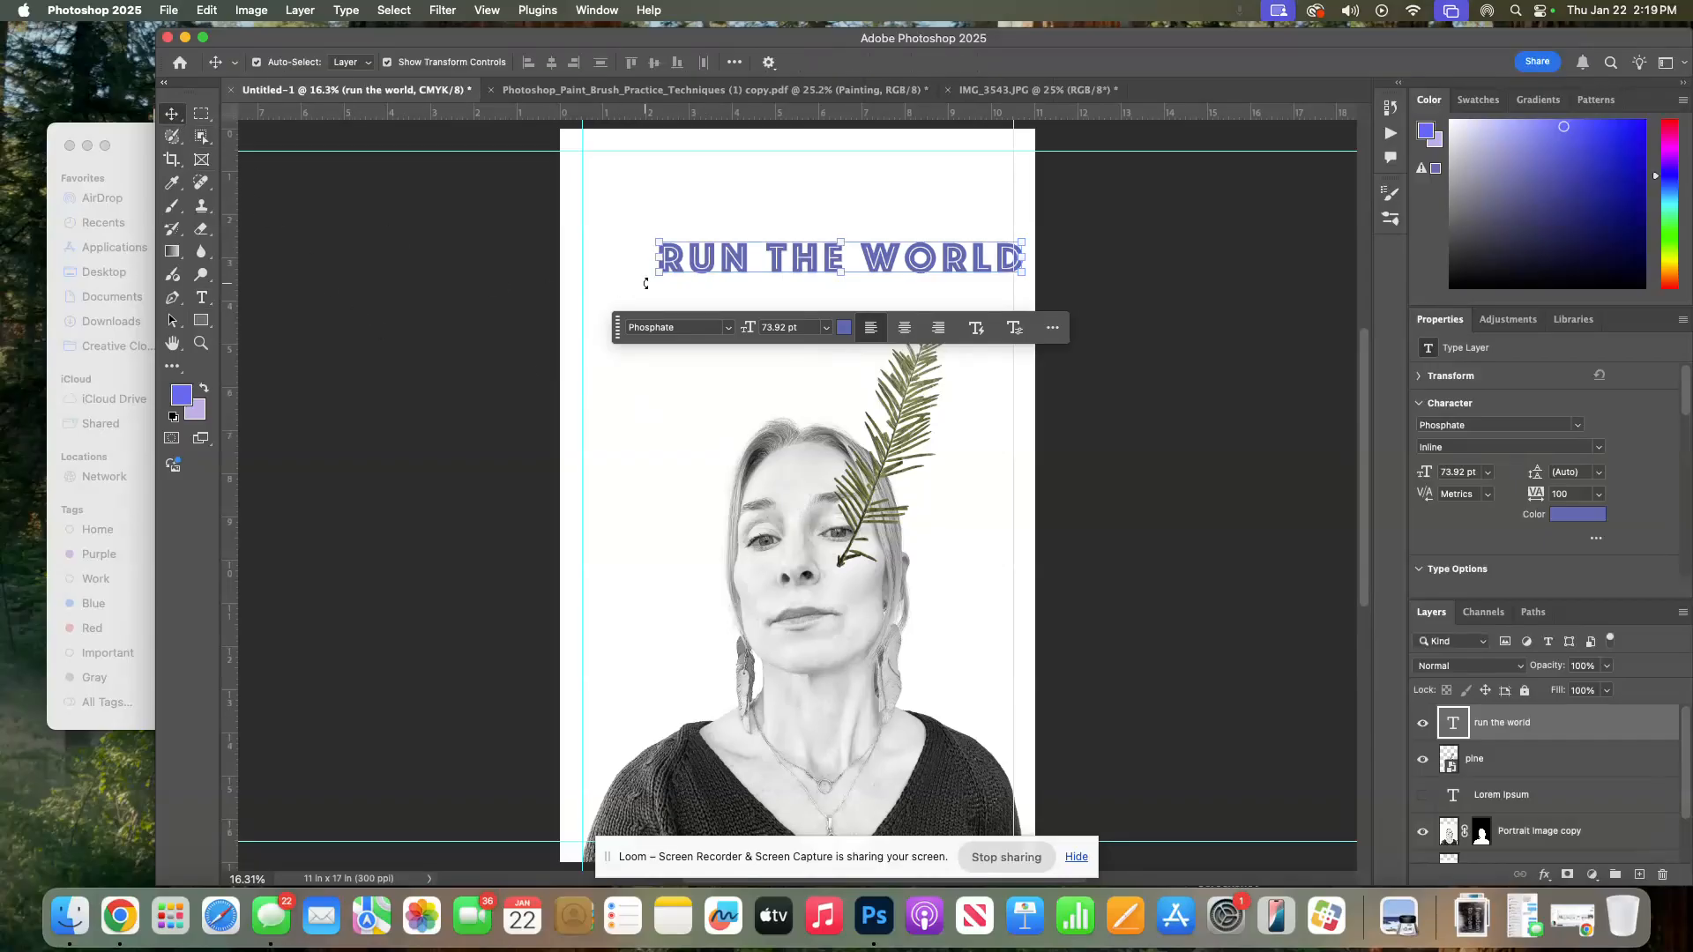
{"action": "left_click_drag", "start_coordinate": [683, 280], "coordinate": [640, 284]}
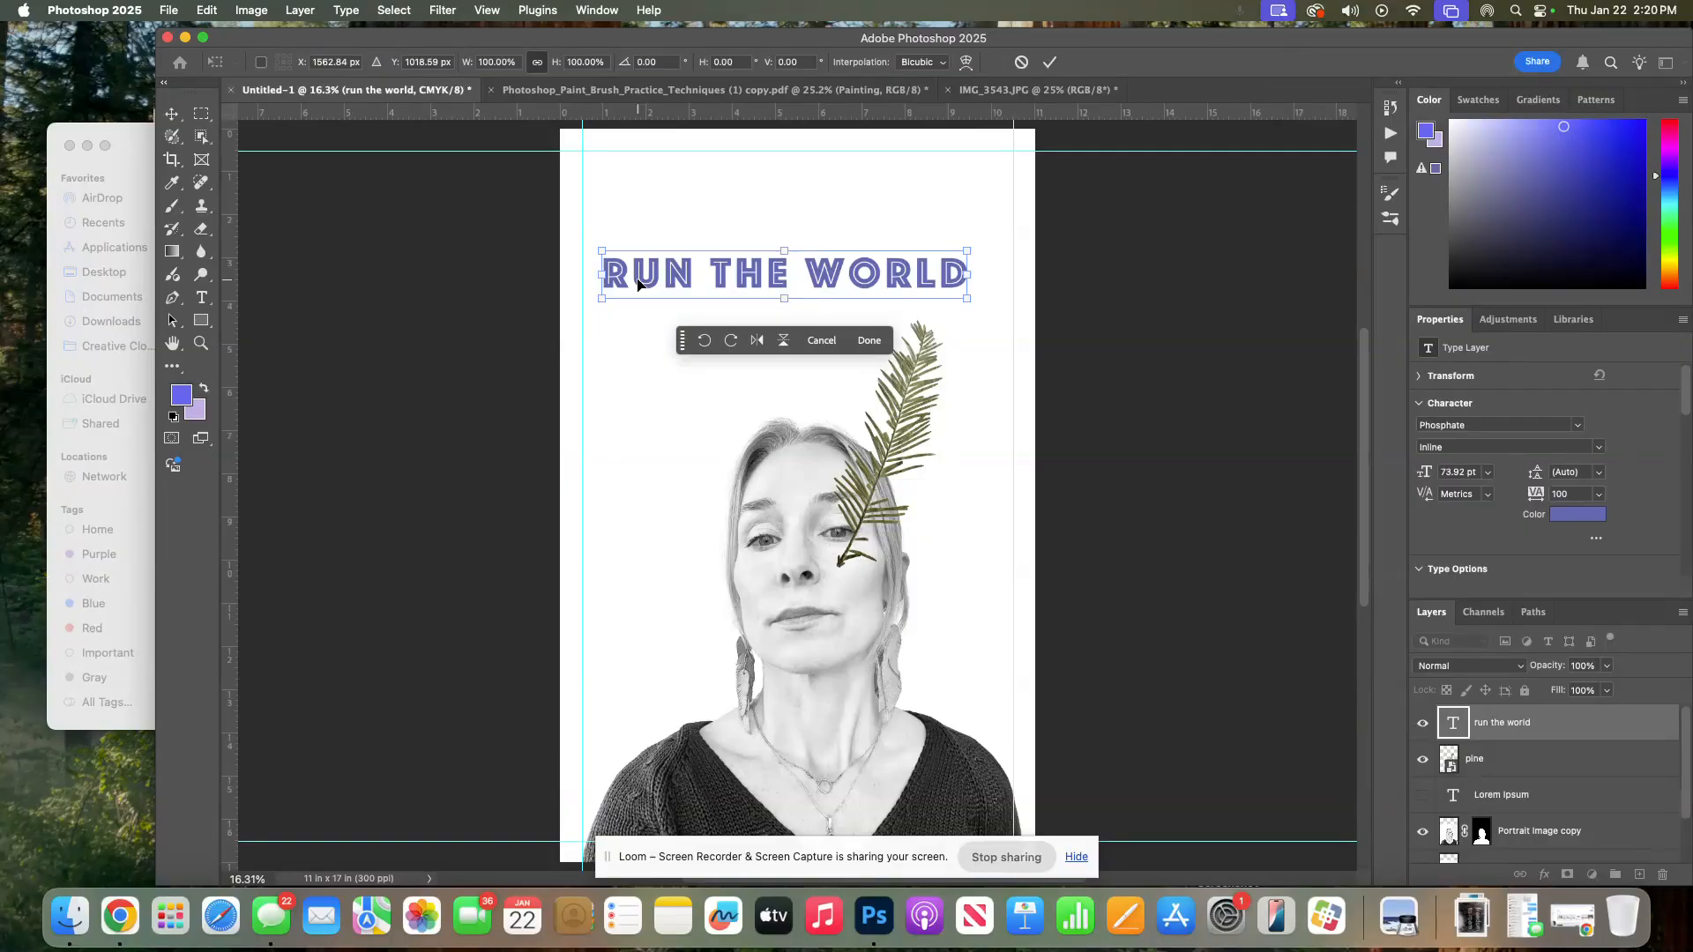
Select the headline text and change its font to Abolition
{"action": "left_click", "coordinate": [204, 301]}
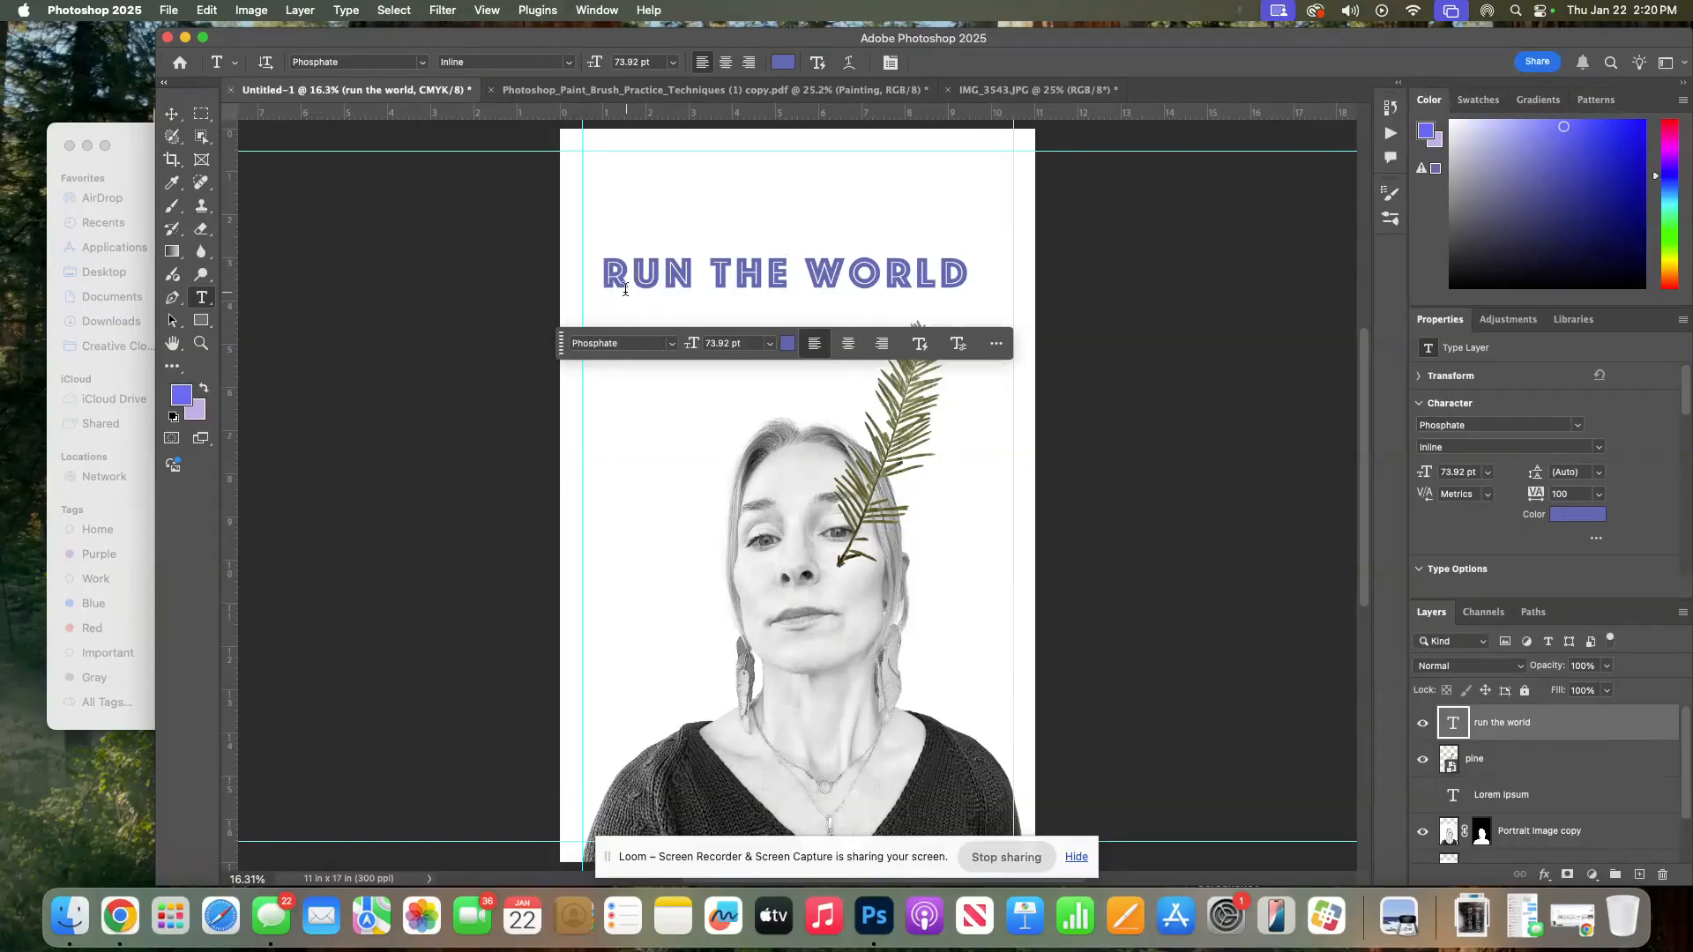
{"action": "left_click_drag", "start_coordinate": [605, 273], "coordinate": [983, 286]}
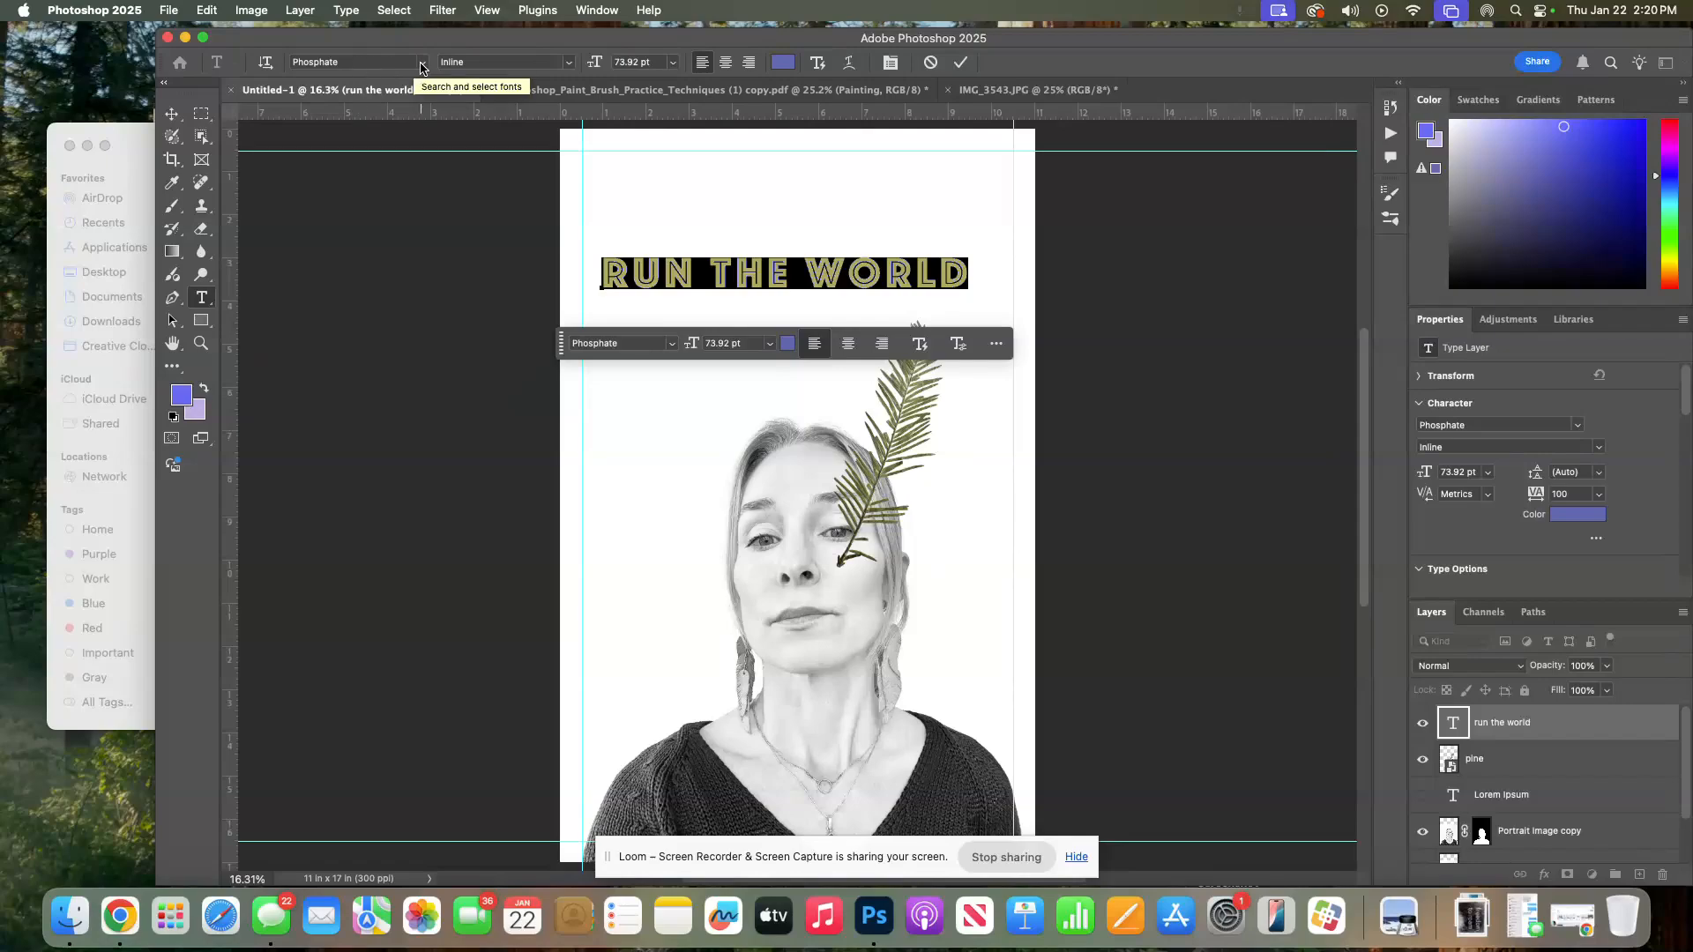
{"action": "left_click", "coordinate": [421, 63]}
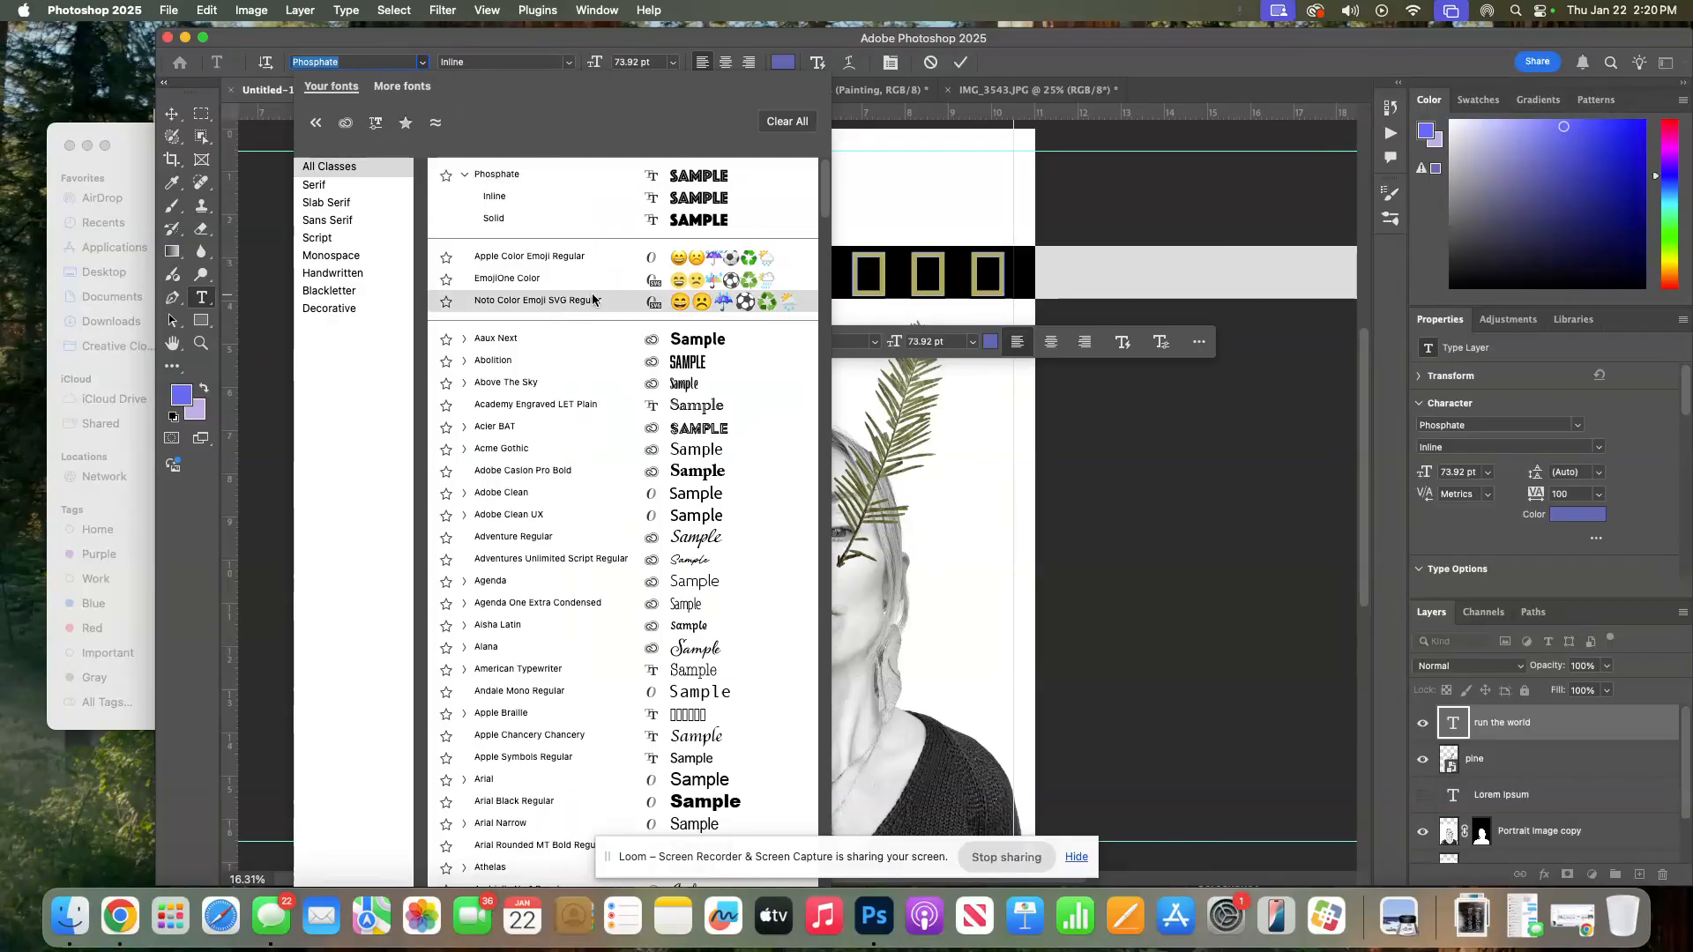
{"action": "left_click", "coordinate": [688, 368]}
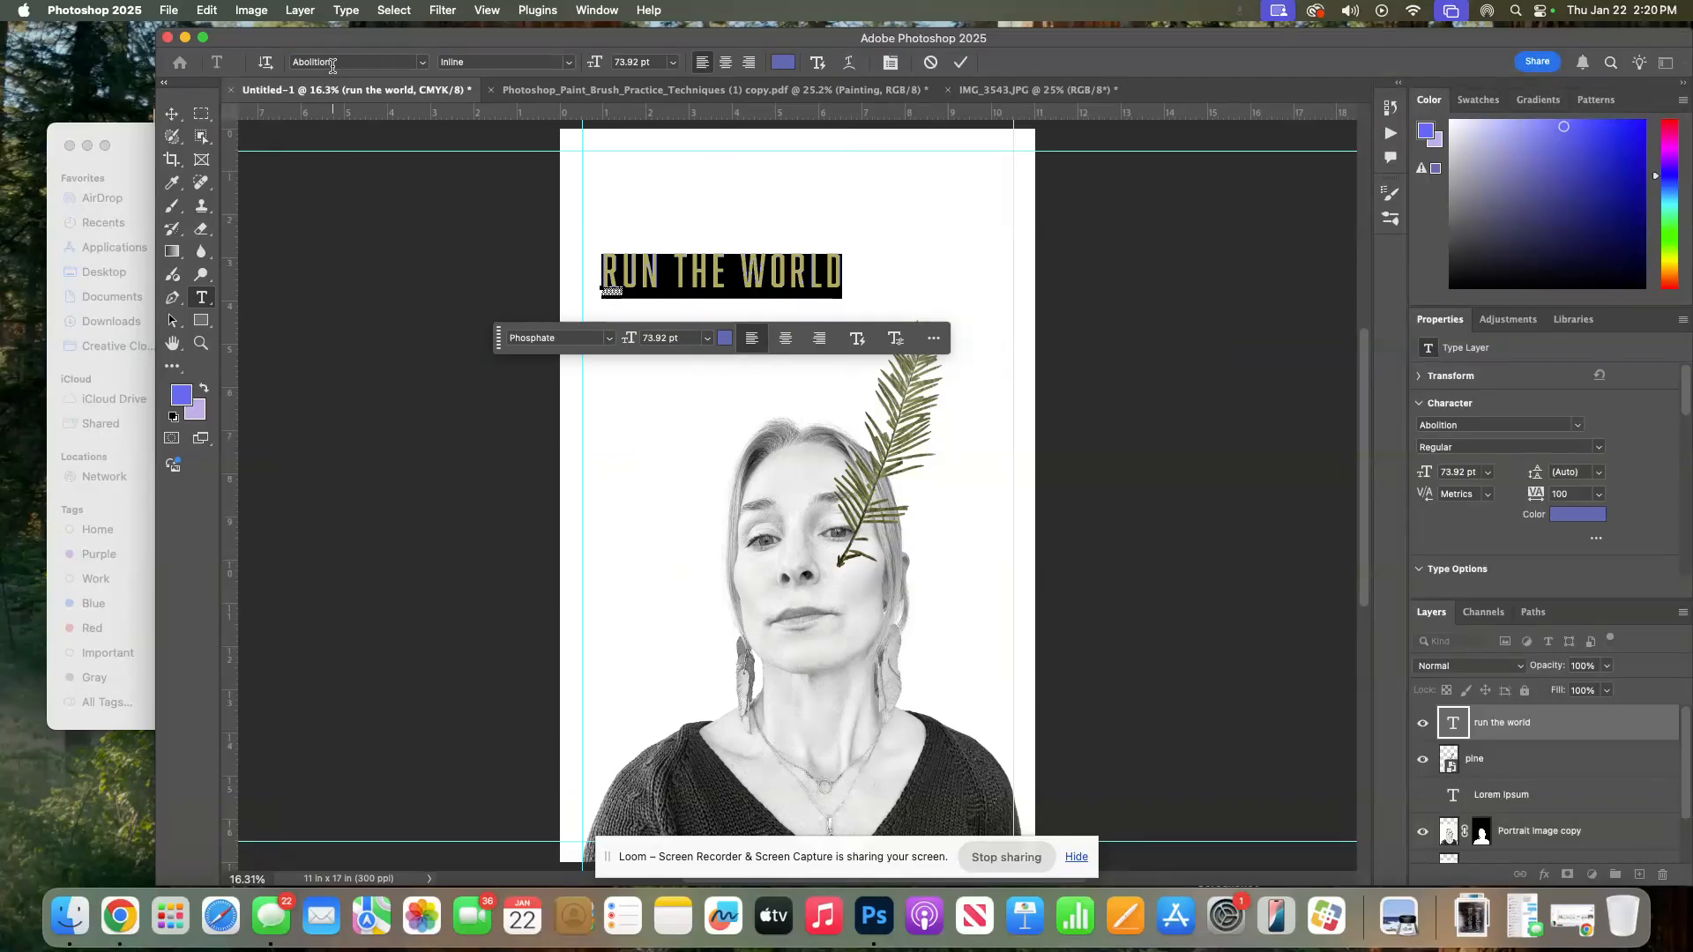
Browse the headline's font list, then the More fonts catalogue filtered by Sans Serif and various style tags
{"action": "left_click", "coordinate": [423, 64]}
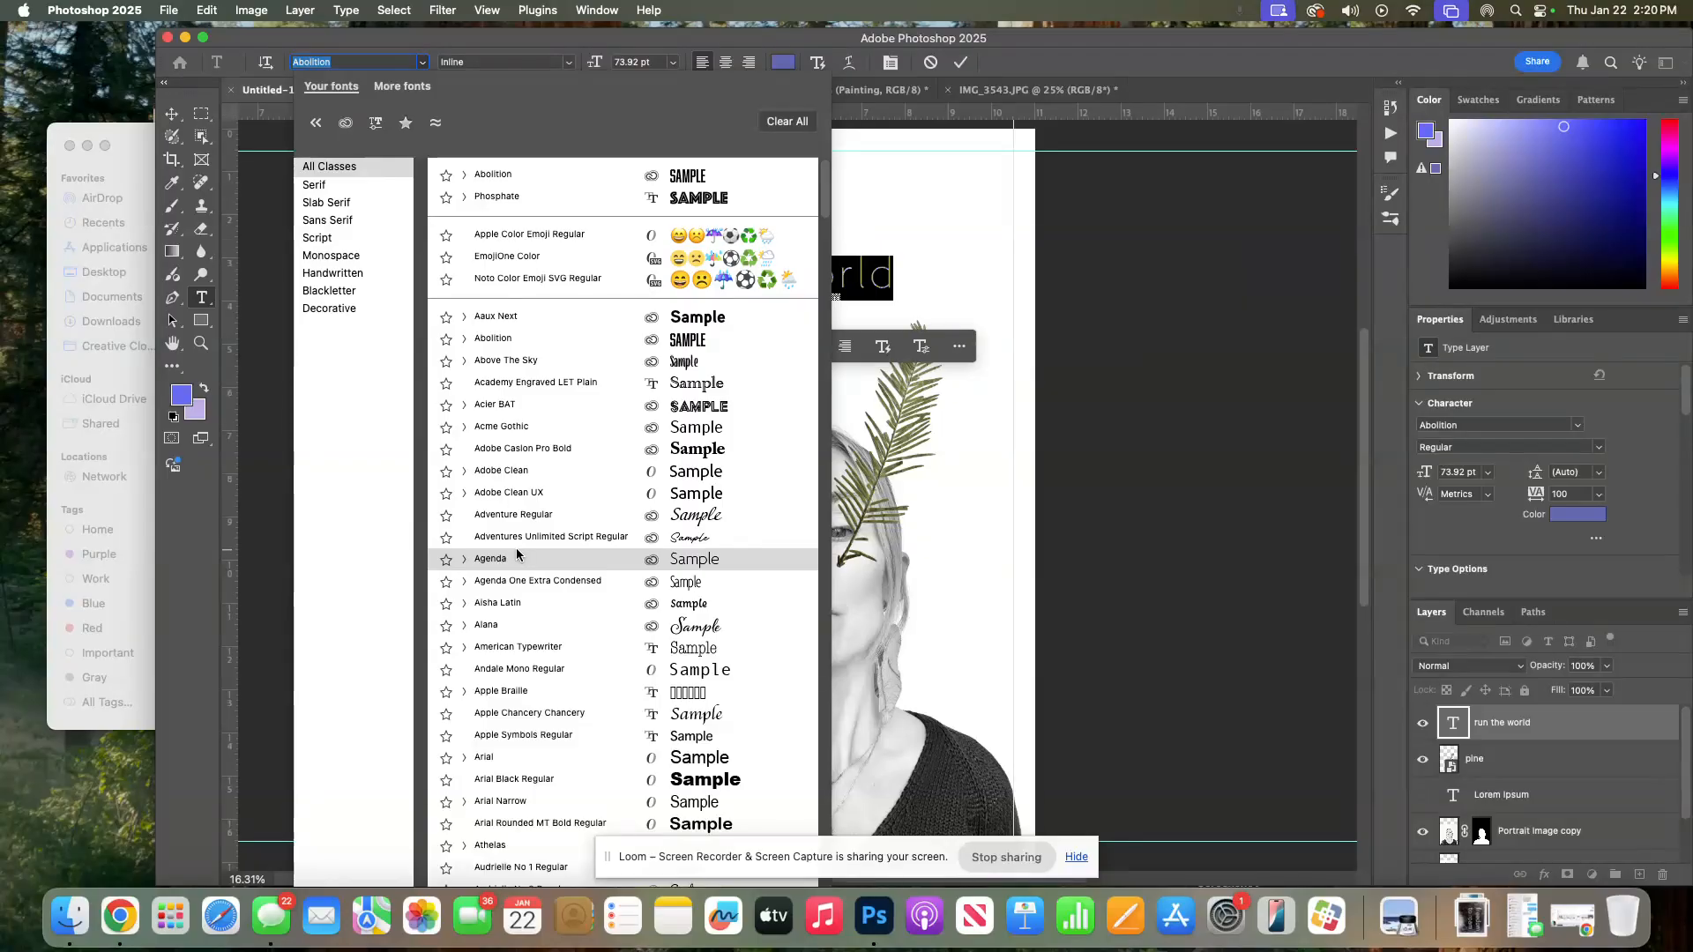
{"action": "scroll", "coordinate": [518, 554], "scroll_direction": "down", "scroll_amount": 20}
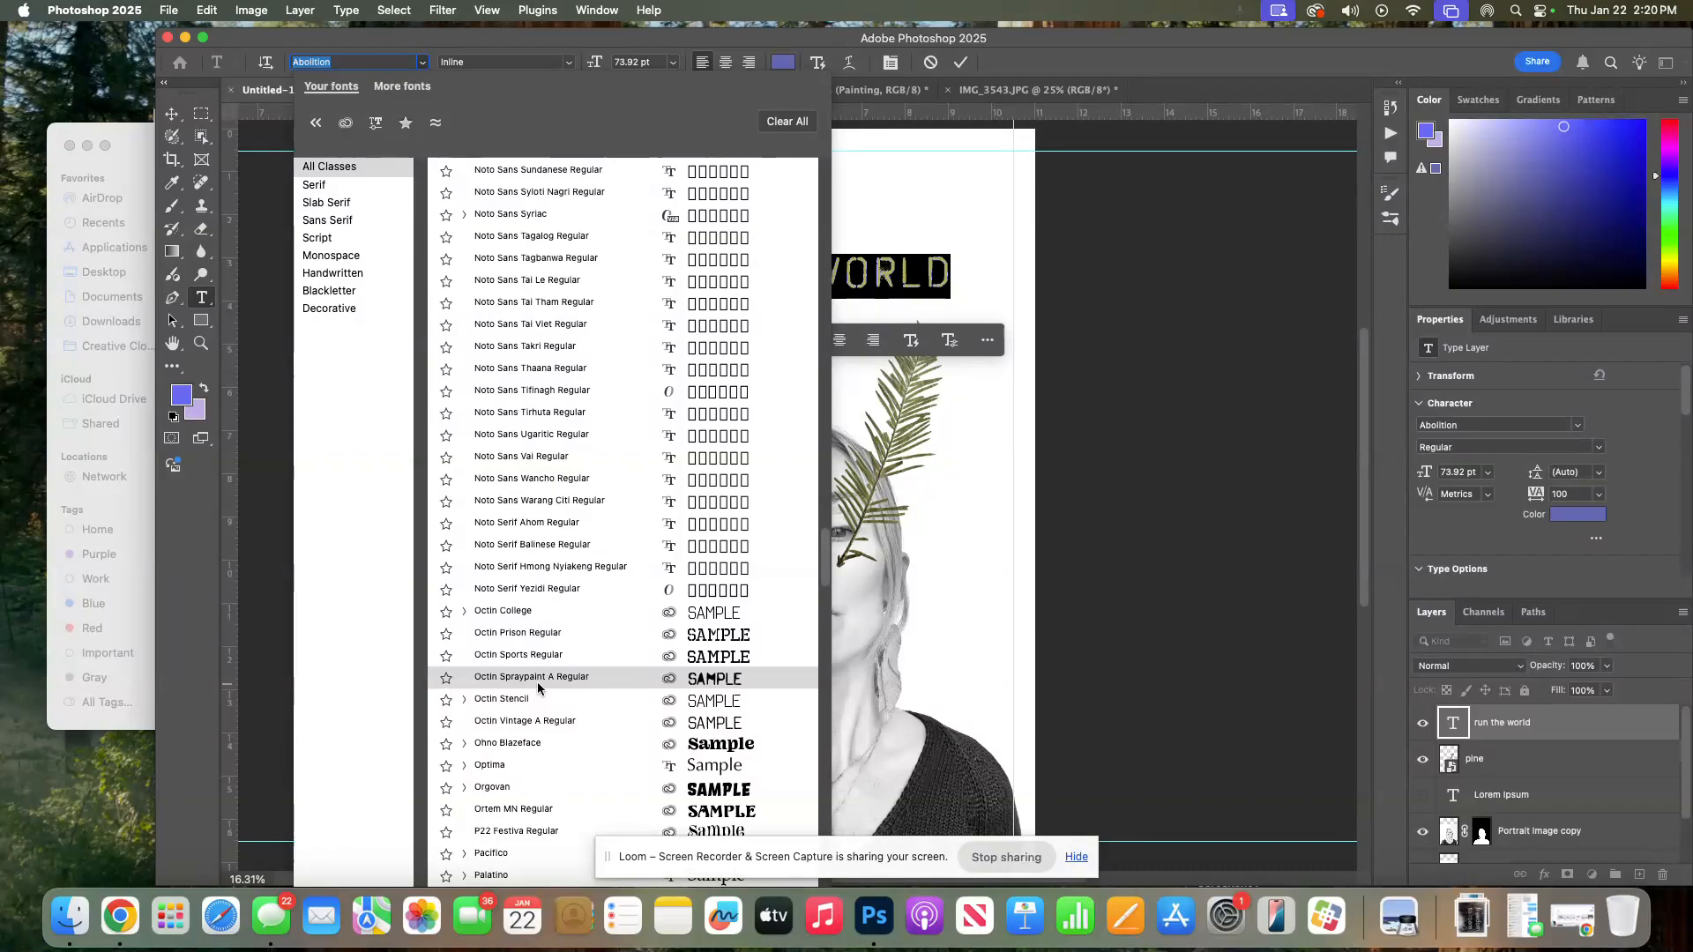
{"action": "scroll", "coordinate": [534, 683], "scroll_direction": "down", "scroll_amount": 8}
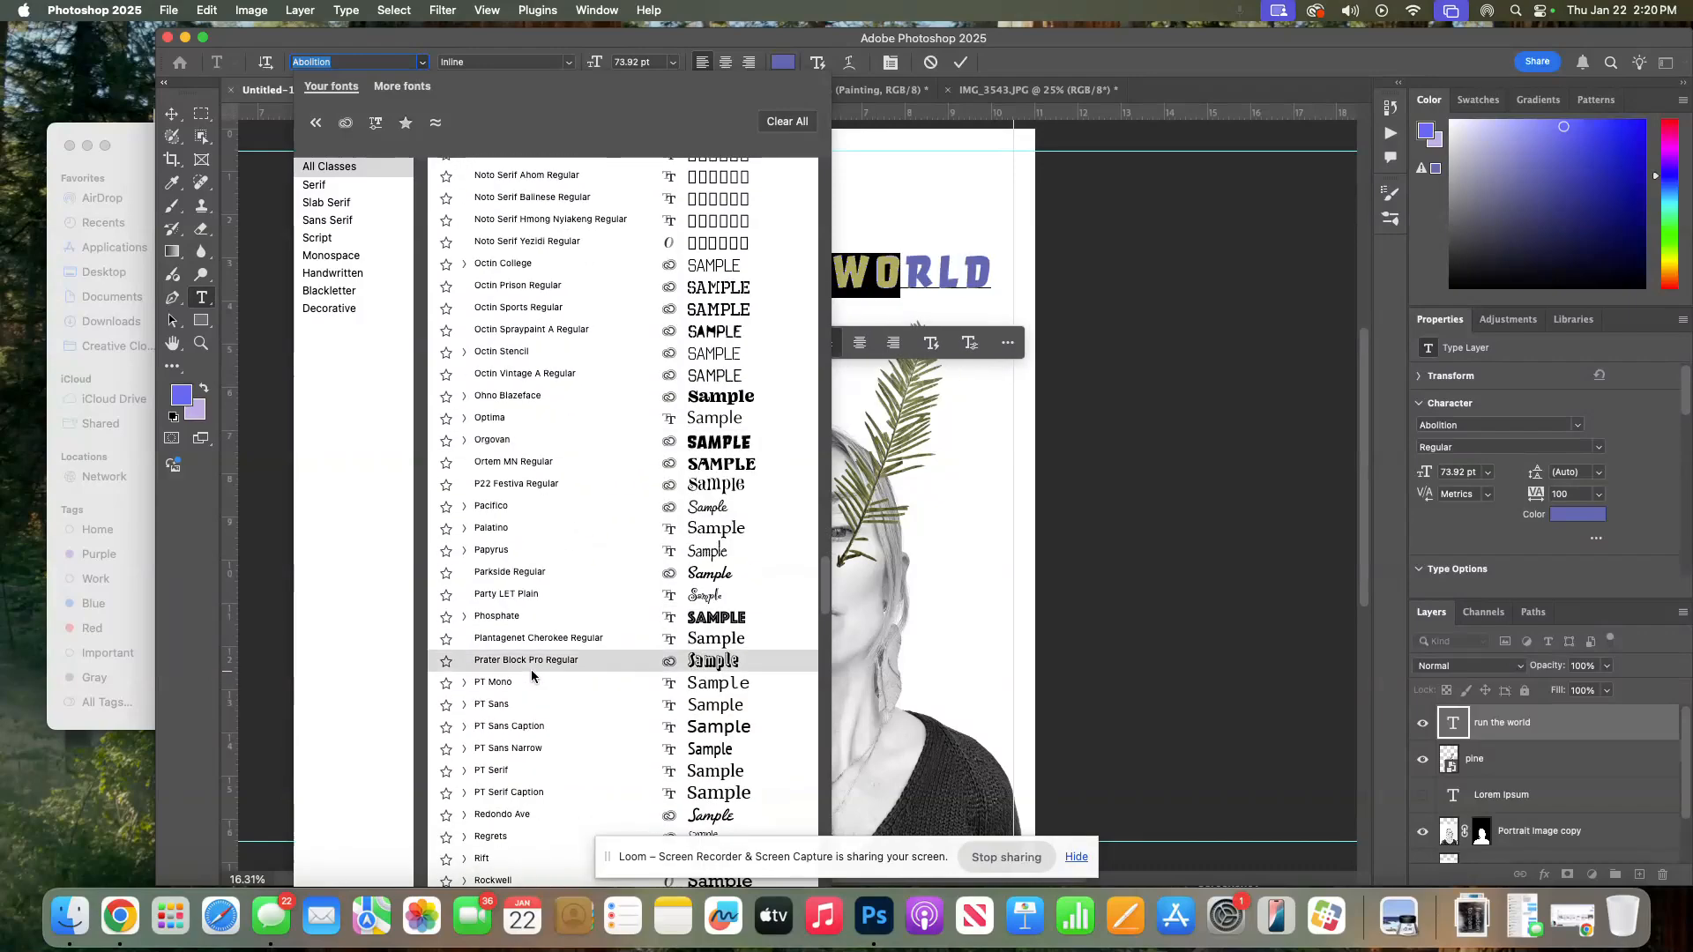
{"action": "scroll", "coordinate": [531, 675], "scroll_direction": "down", "scroll_amount": 15}
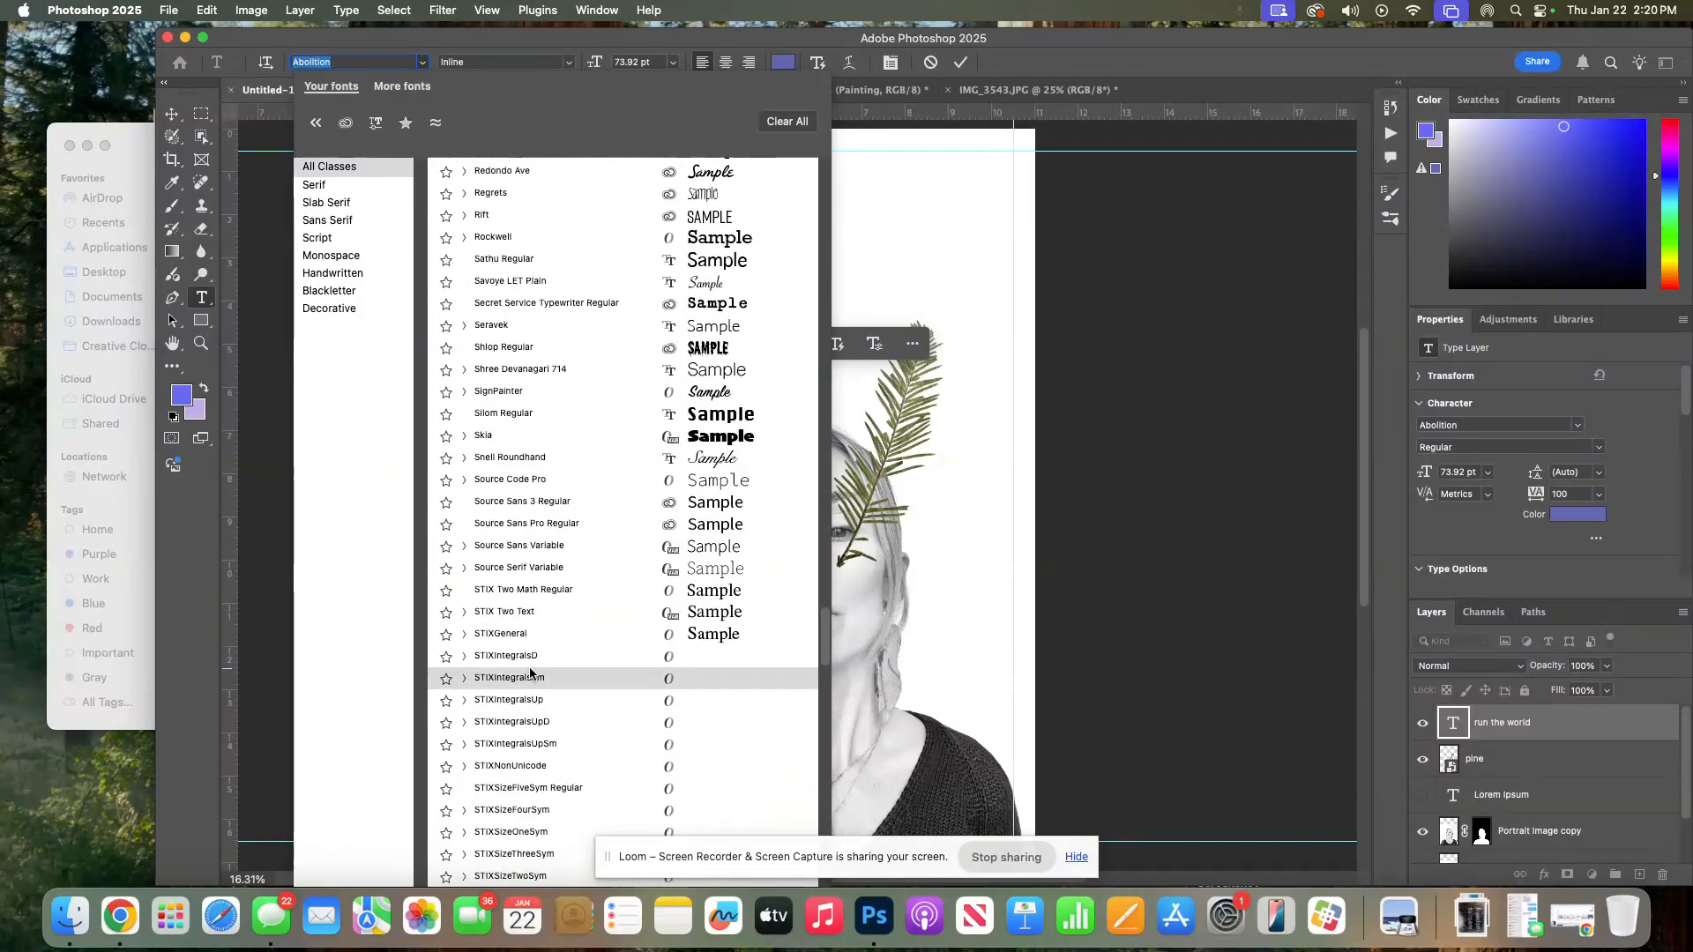
{"action": "scroll", "coordinate": [531, 675], "scroll_direction": "down", "scroll_amount": 6}
{"action": "scroll", "coordinate": [528, 670], "scroll_direction": "up", "scroll_amount": 3}
{"action": "scroll", "coordinate": [520, 247], "scroll_direction": "up", "scroll_amount": 20}
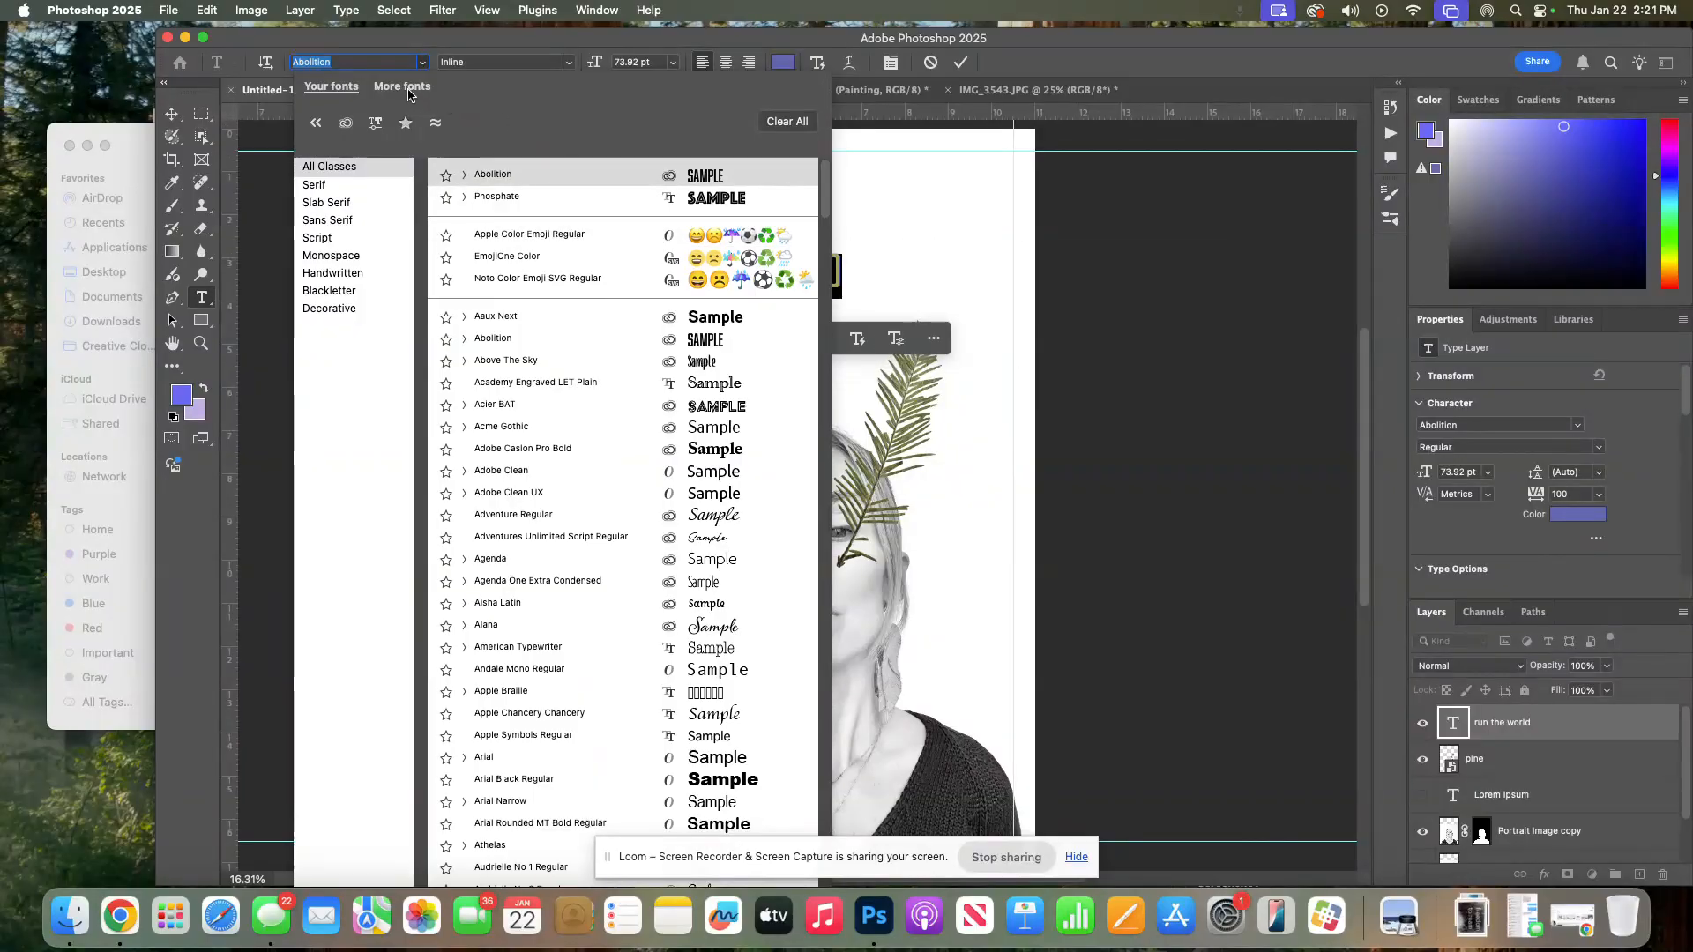
{"action": "left_click", "coordinate": [388, 87]}
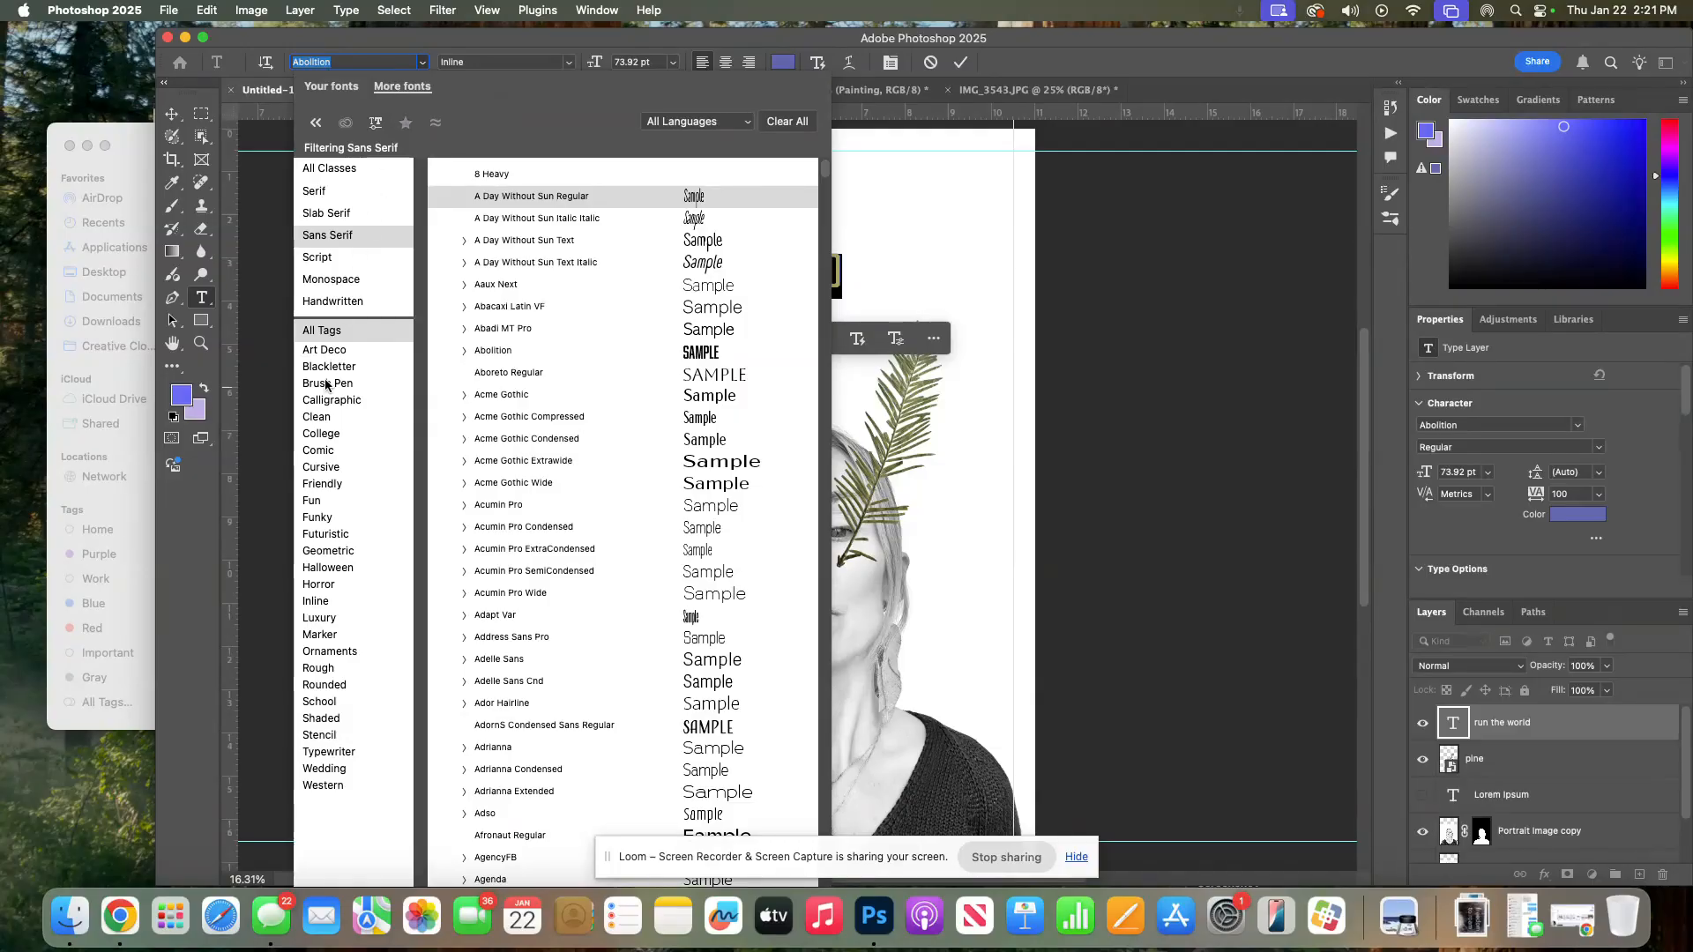
{"action": "left_click", "coordinate": [331, 354]}
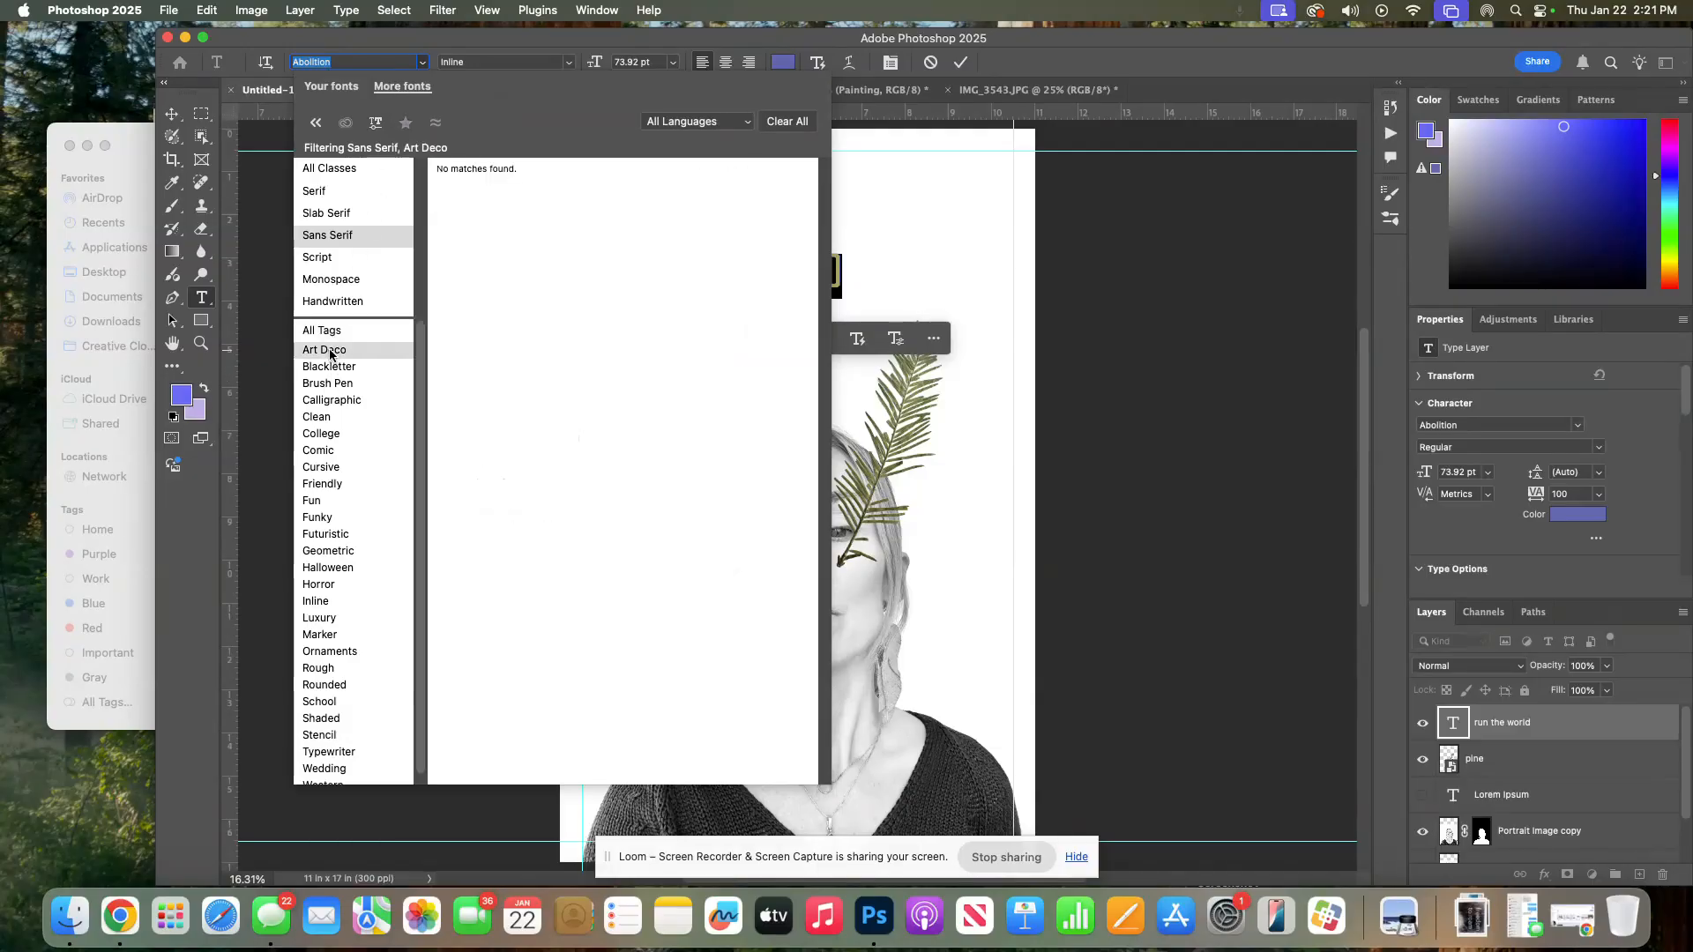
{"action": "left_click", "coordinate": [330, 368]}
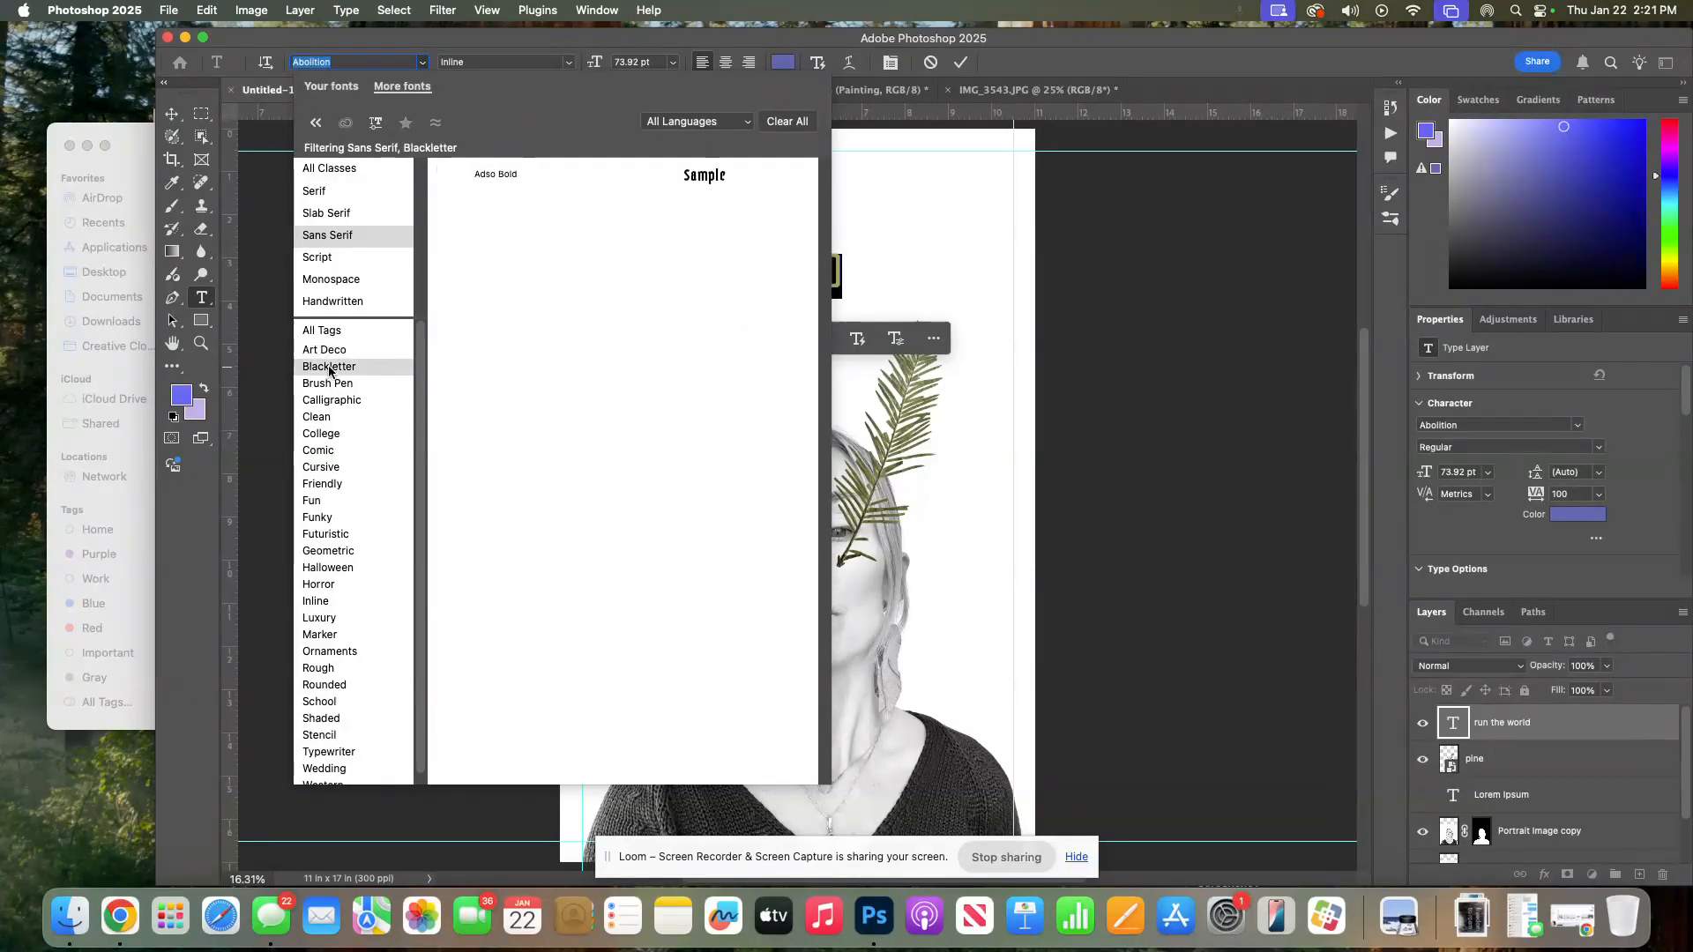
{"action": "left_click", "coordinate": [328, 388]}
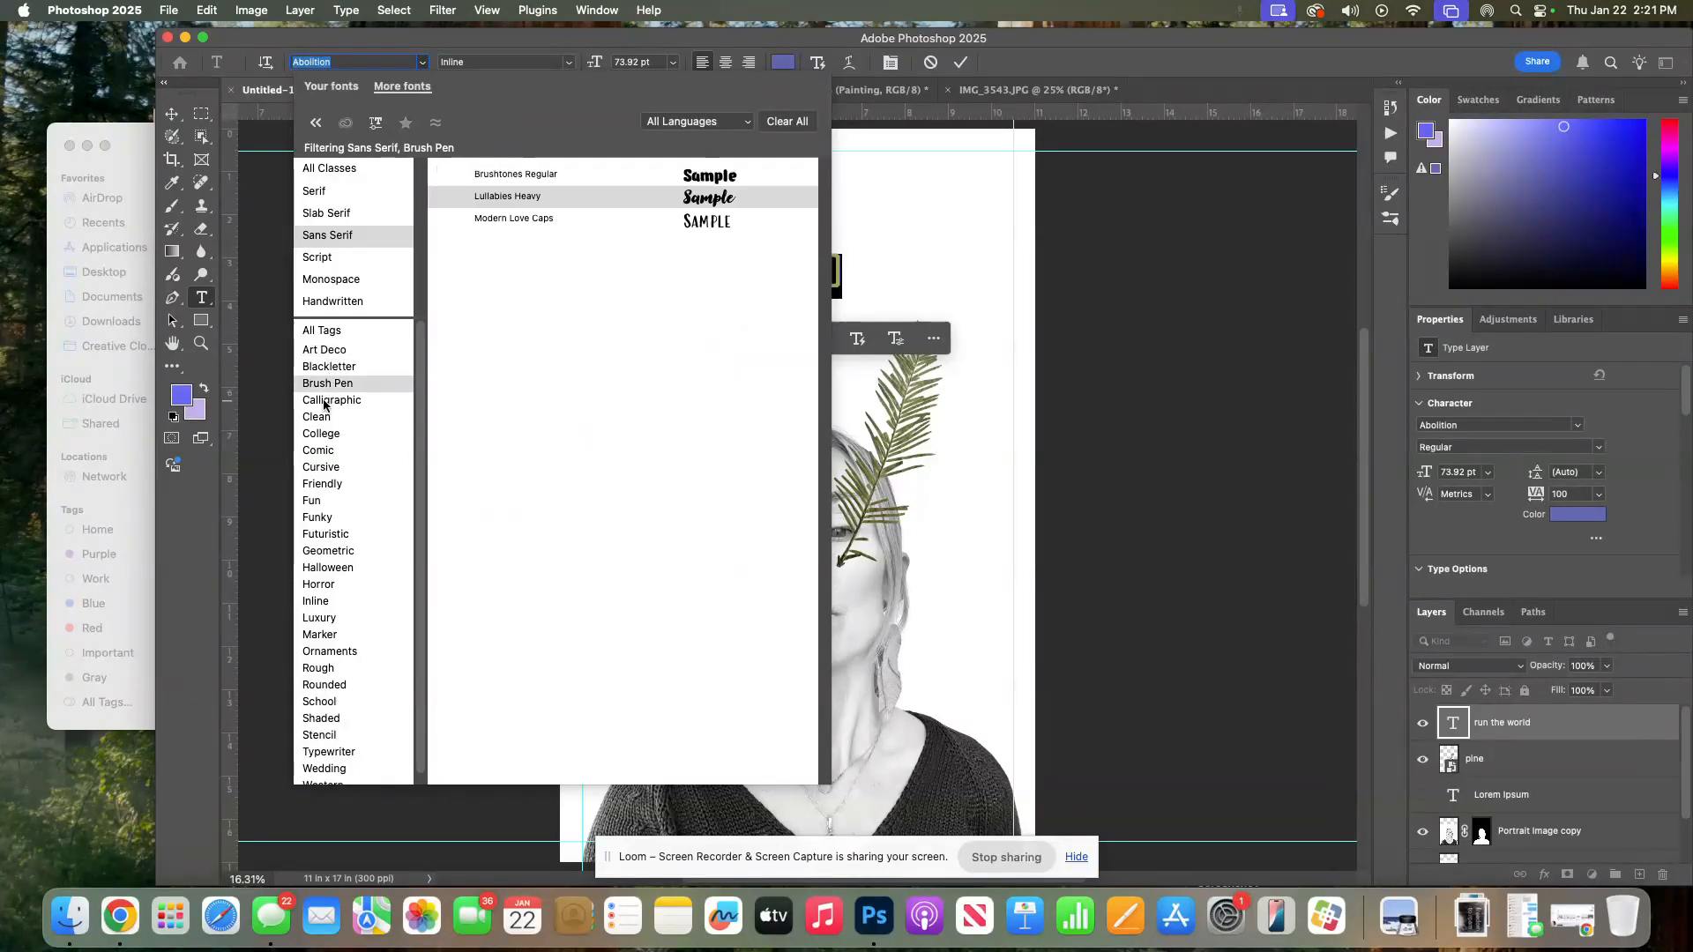
{"action": "left_click", "coordinate": [324, 404]}
{"action": "left_click", "coordinate": [317, 418]}
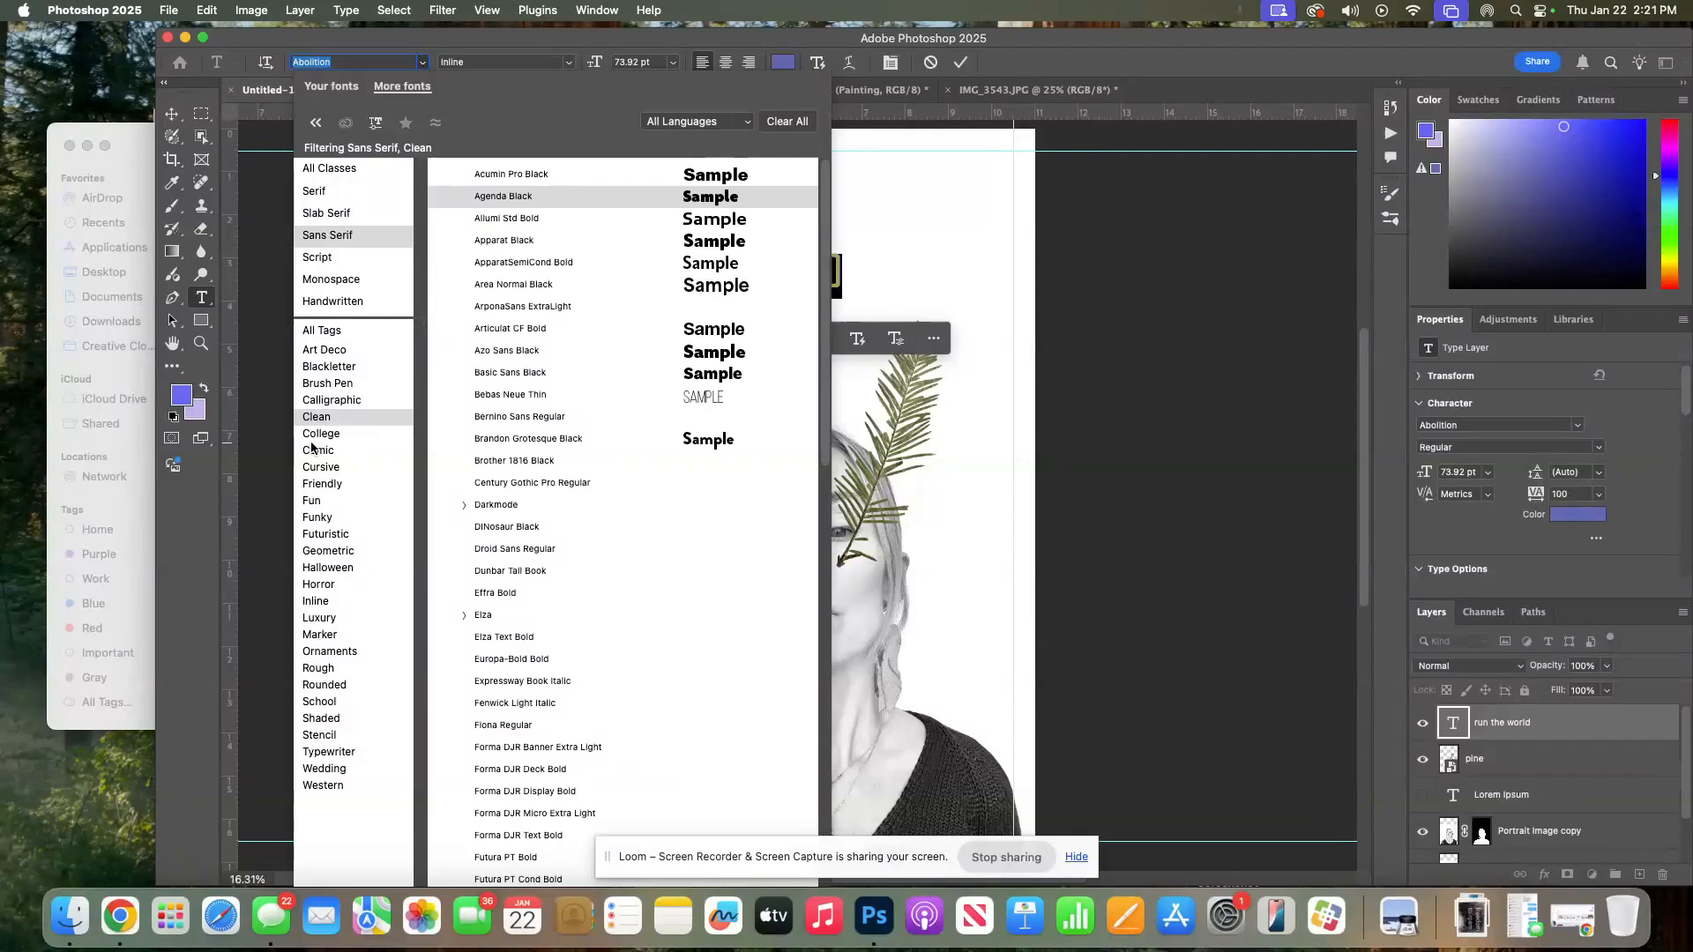
{"action": "left_click", "coordinate": [312, 437]}
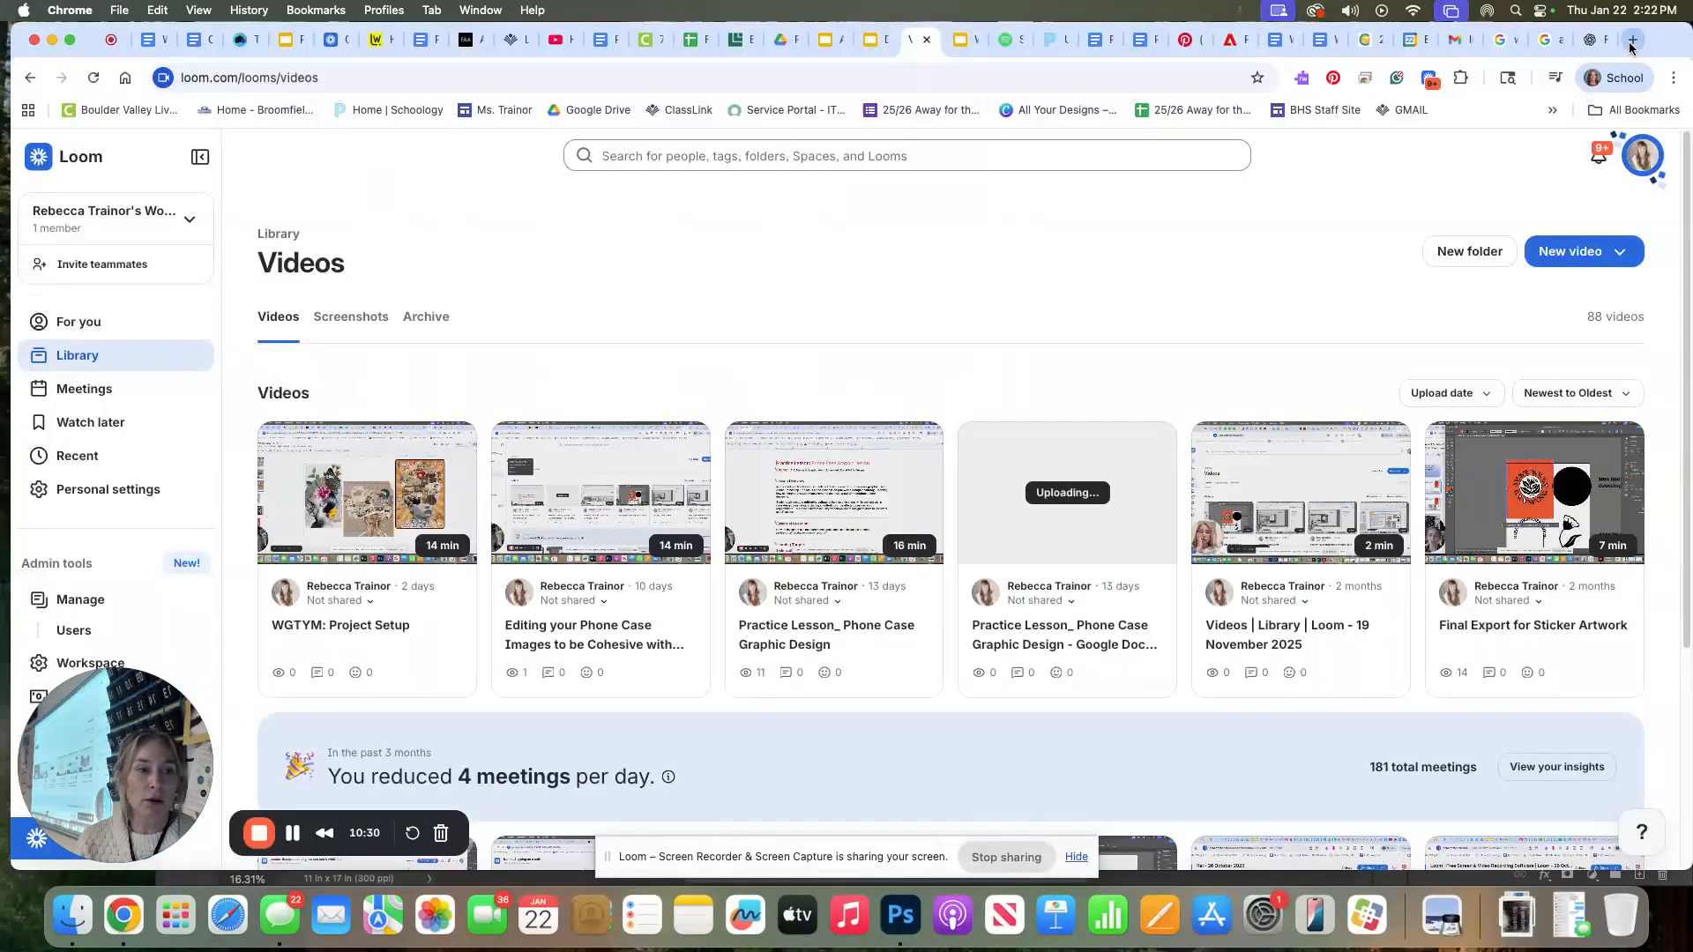
Switch to the browser, open a new tab and go to fonts.adobe.com
{"action": "left_click", "coordinate": [1633, 40]}
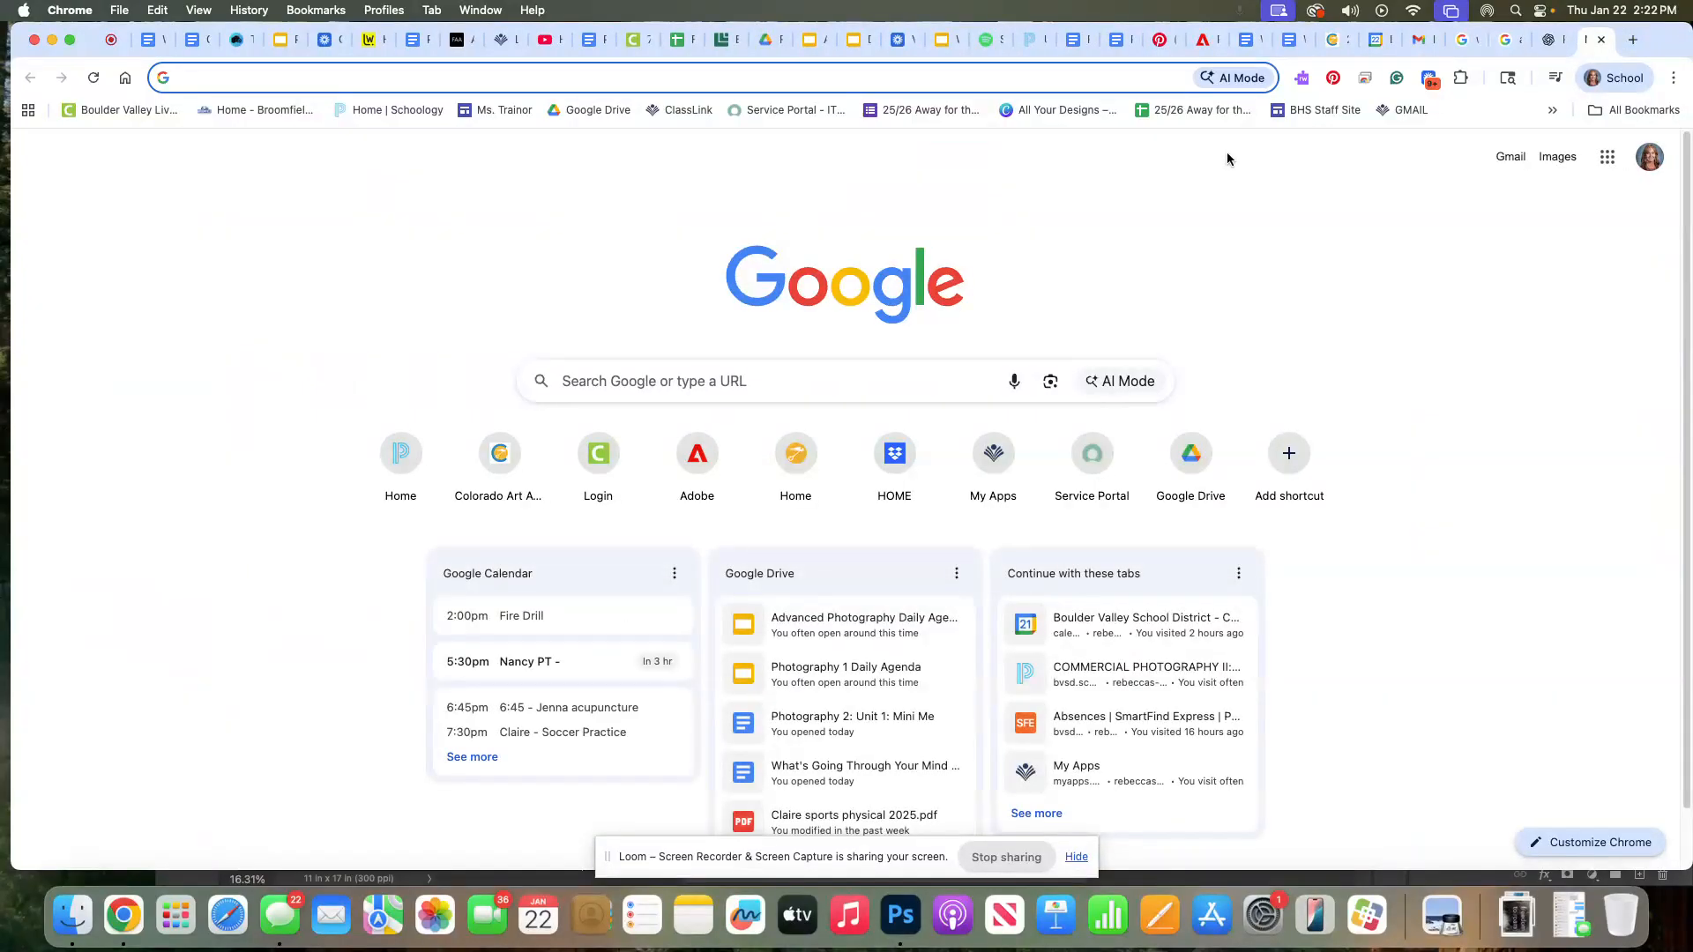
{"action": "type", "text": "fonts."}
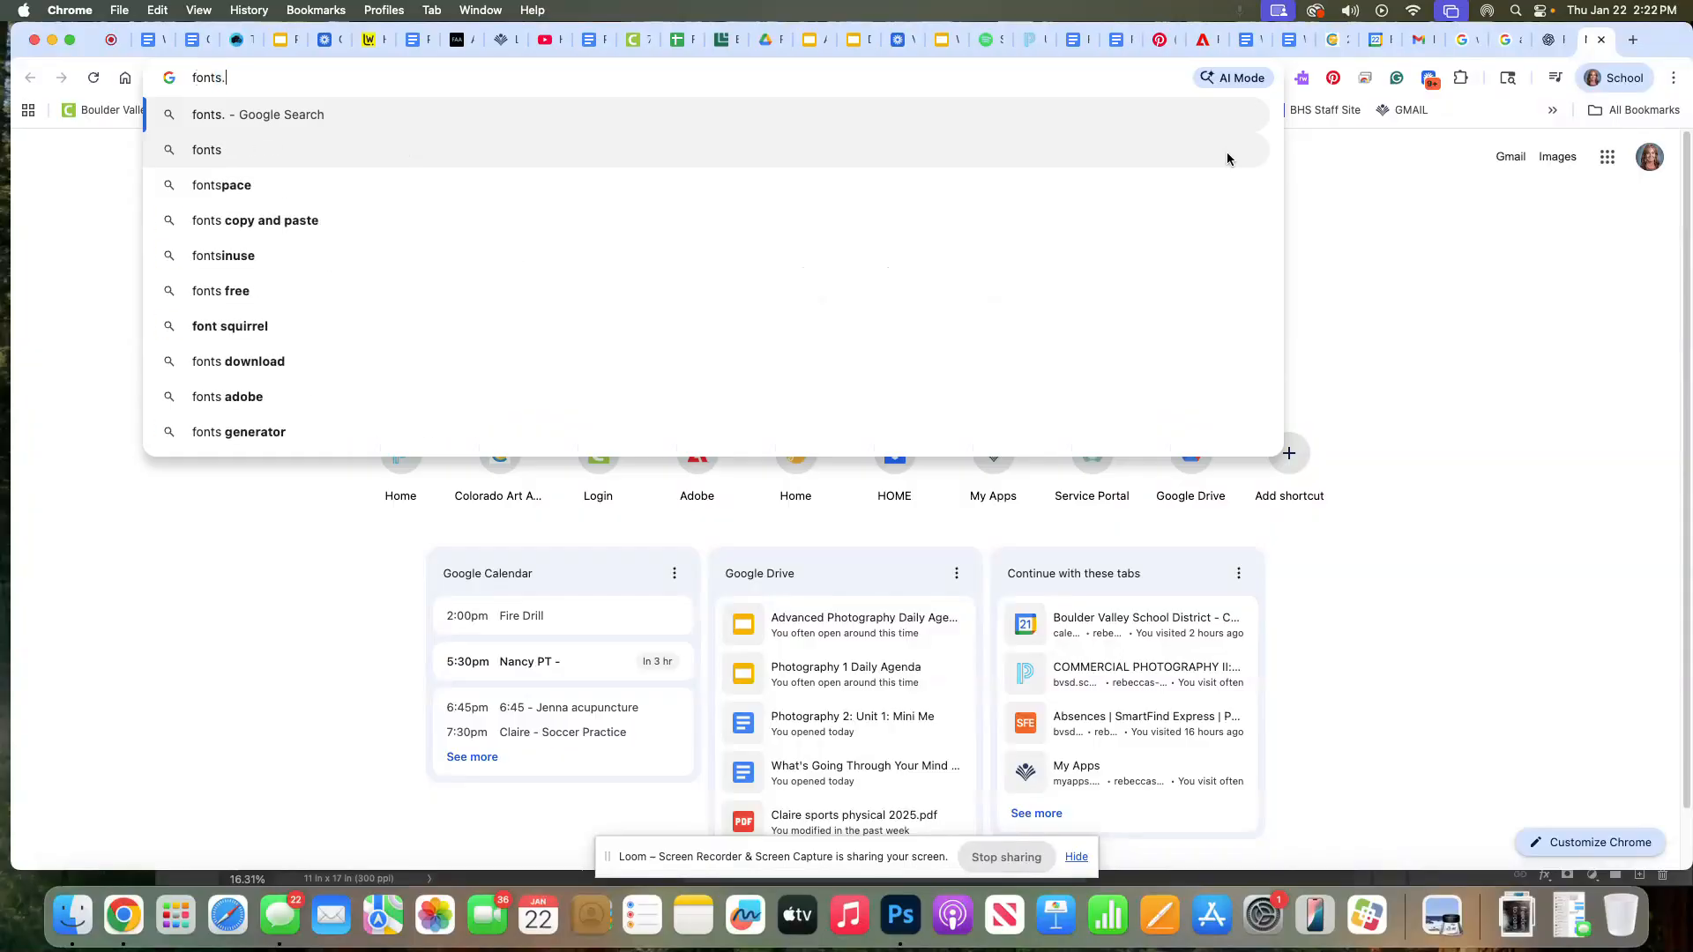
{"action": "type", "text": "adobe"}
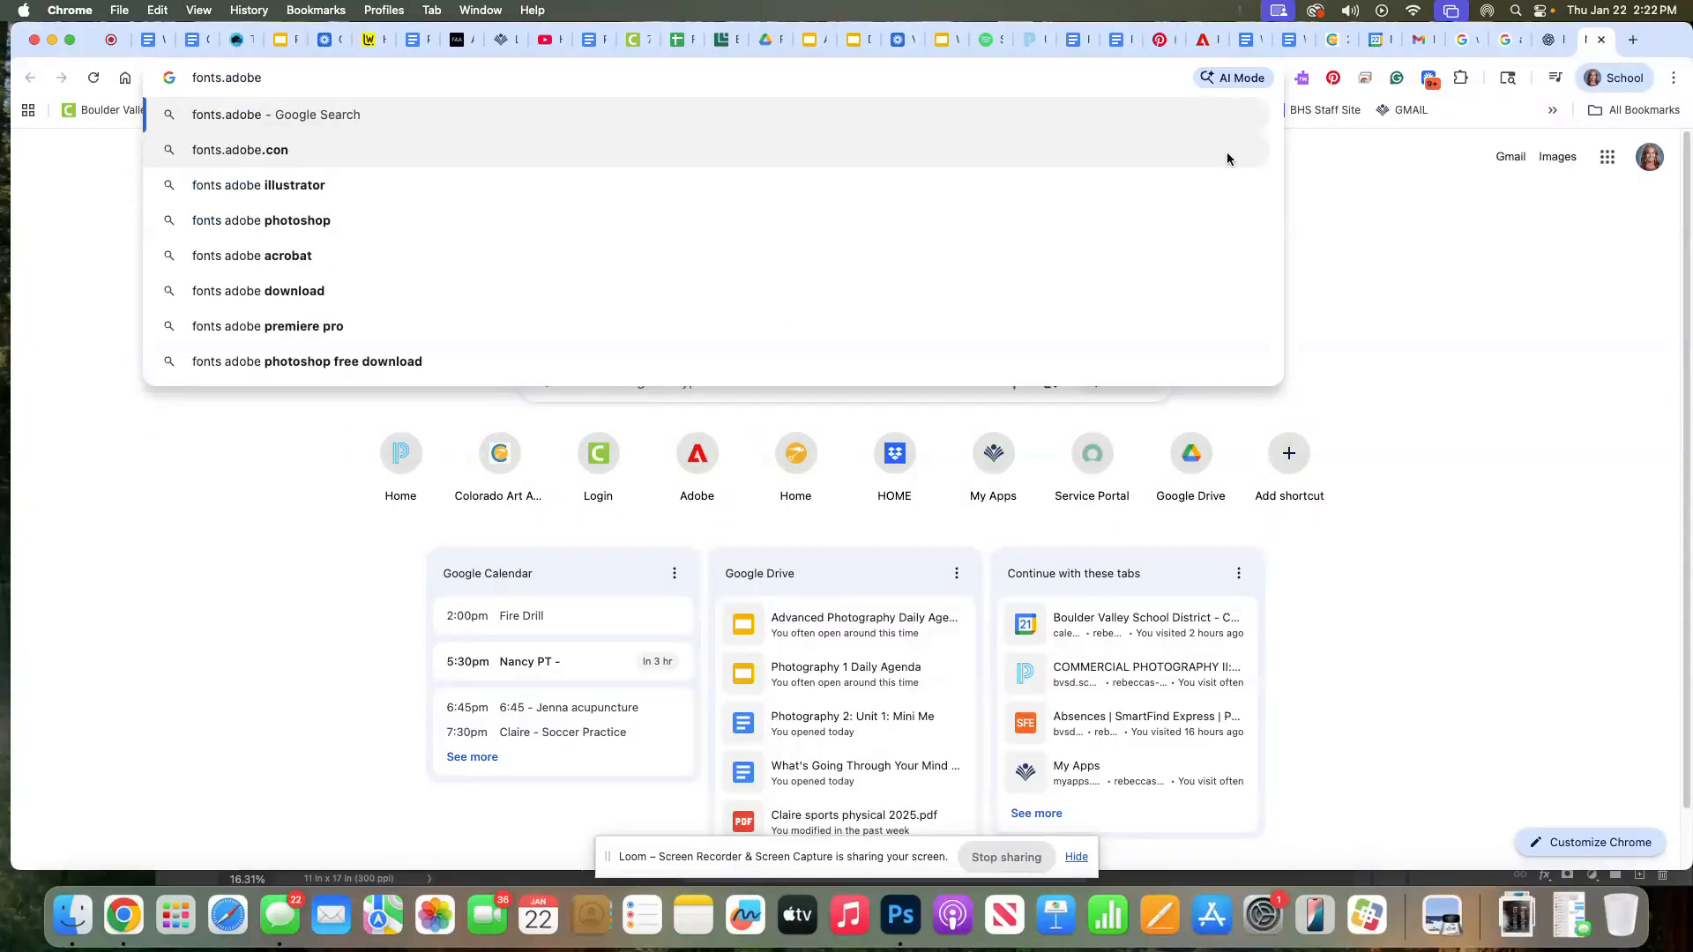
{"action": "type", "text": ".co"}
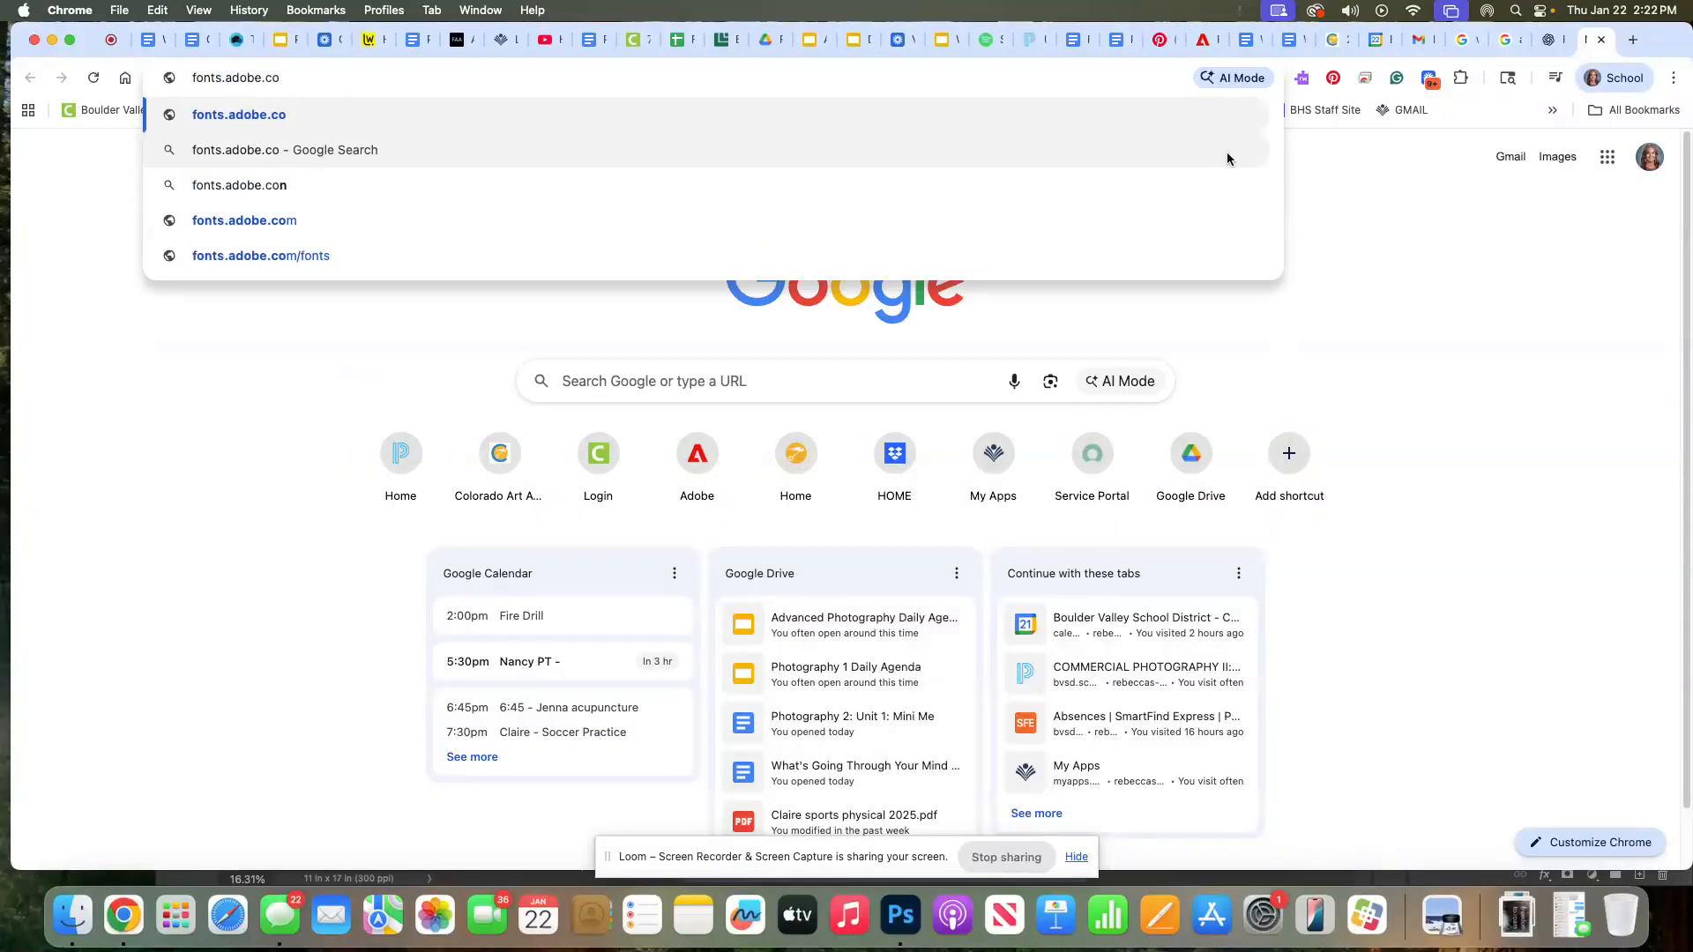
{"action": "type", "text": "m"}
{"action": "key", "text": "Return"}
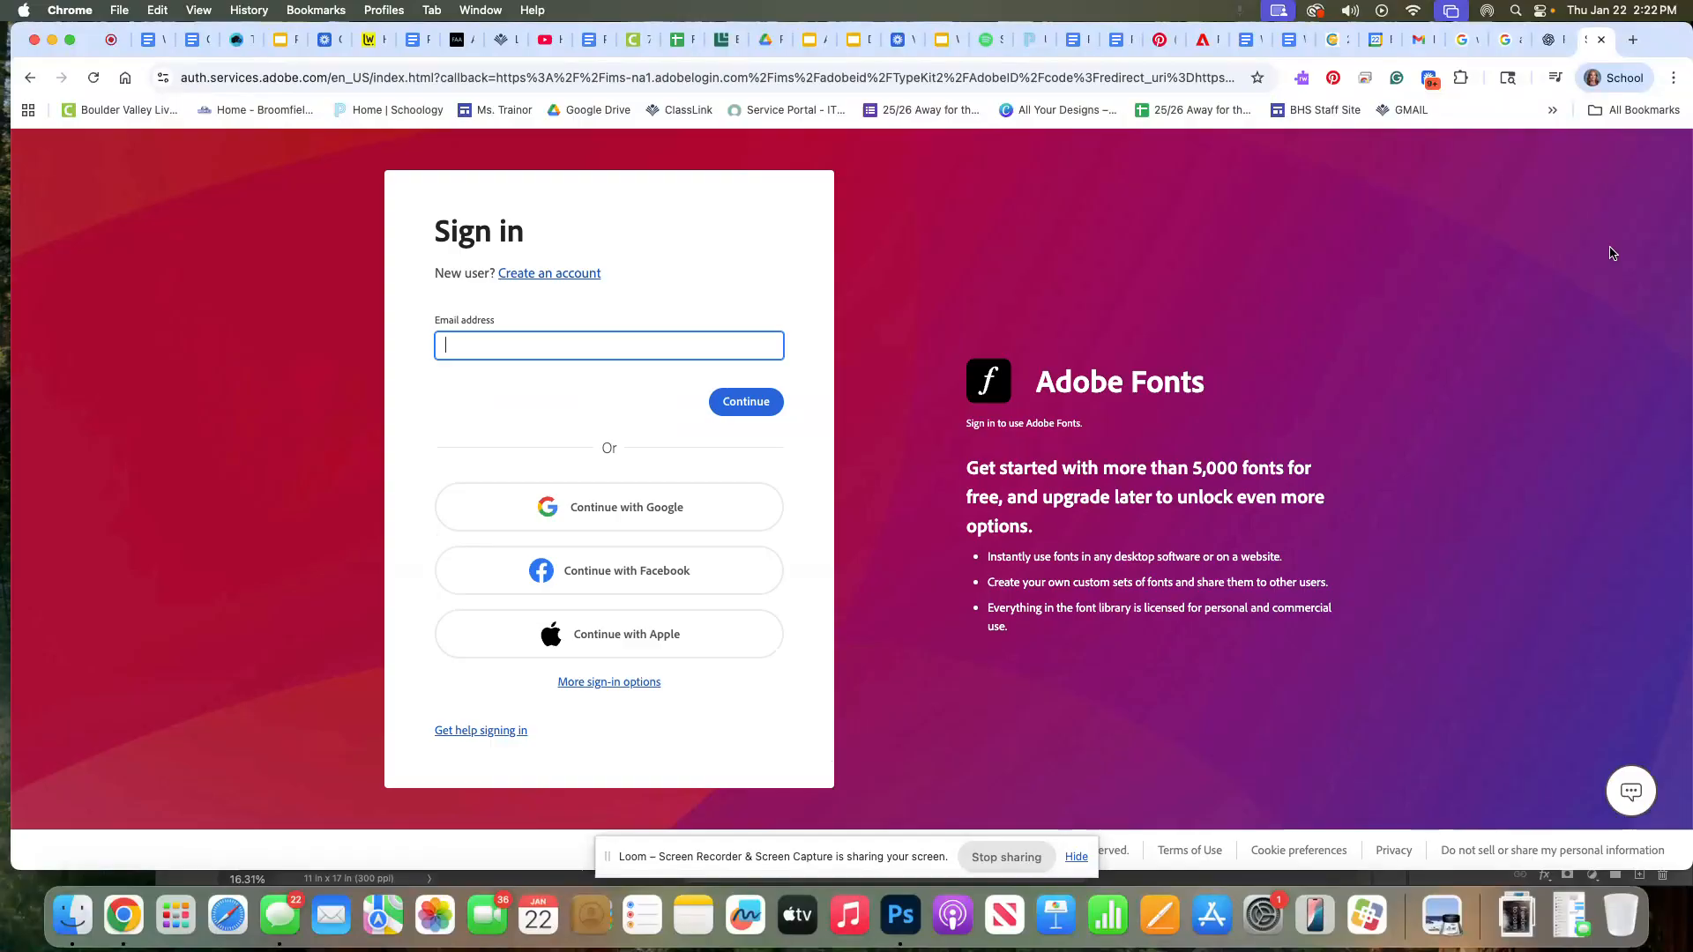
Sign in to Adobe Fonts with Google, choosing the school account
{"action": "left_click", "coordinate": [662, 507]}
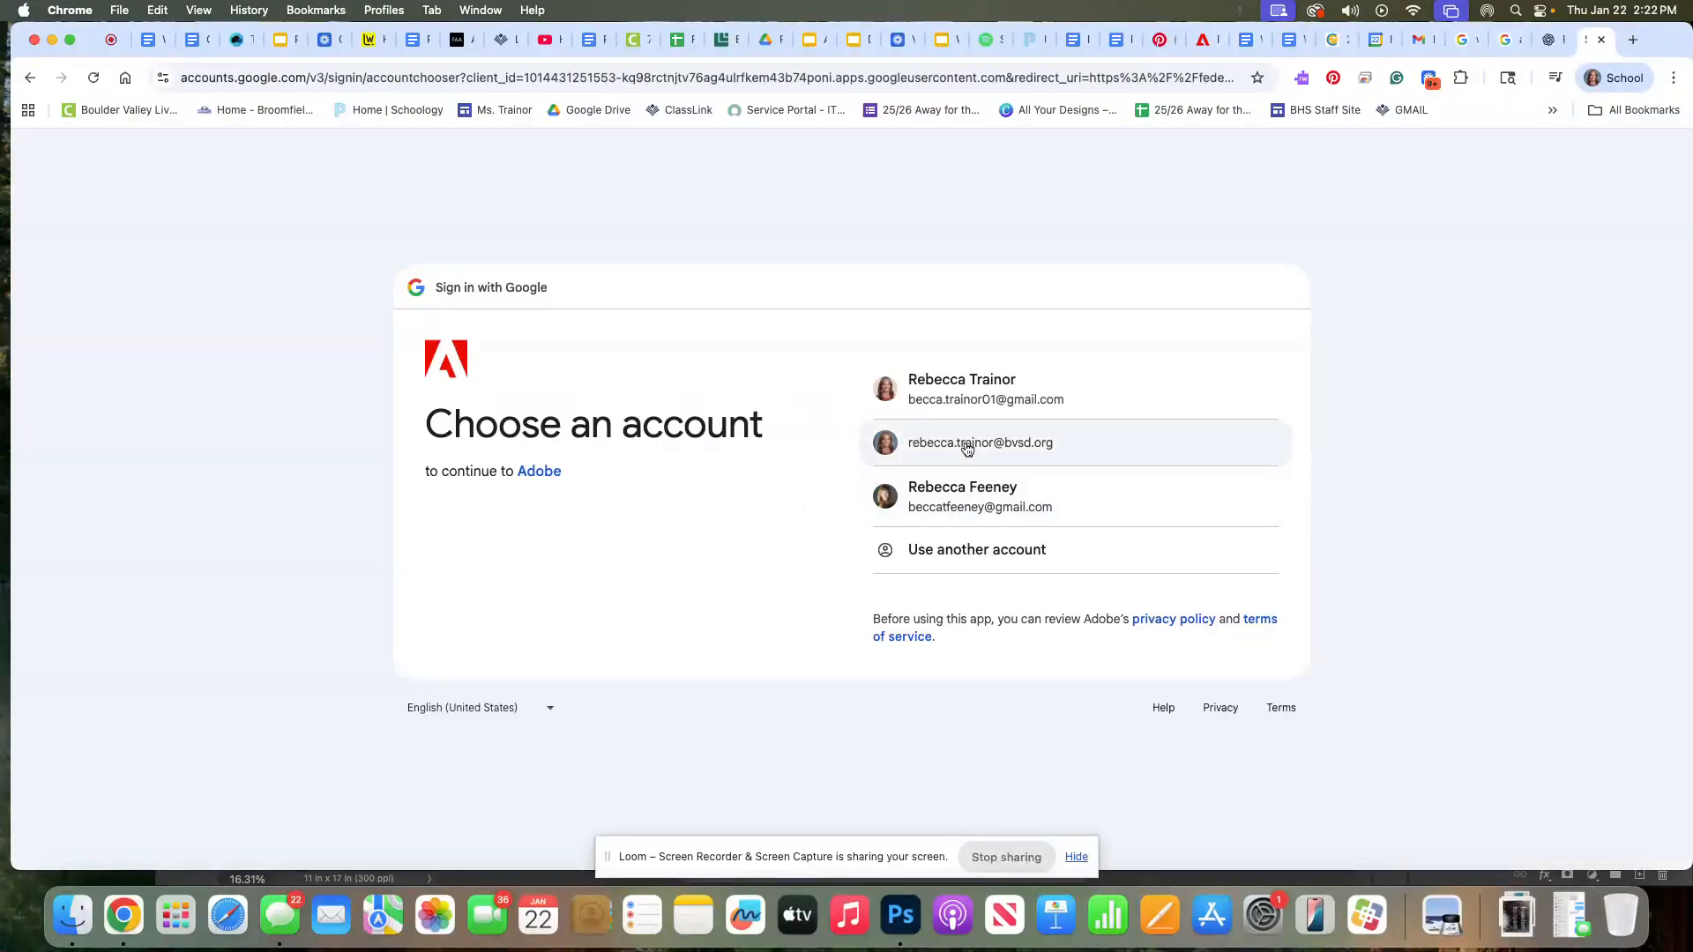
{"action": "left_click", "coordinate": [967, 445]}
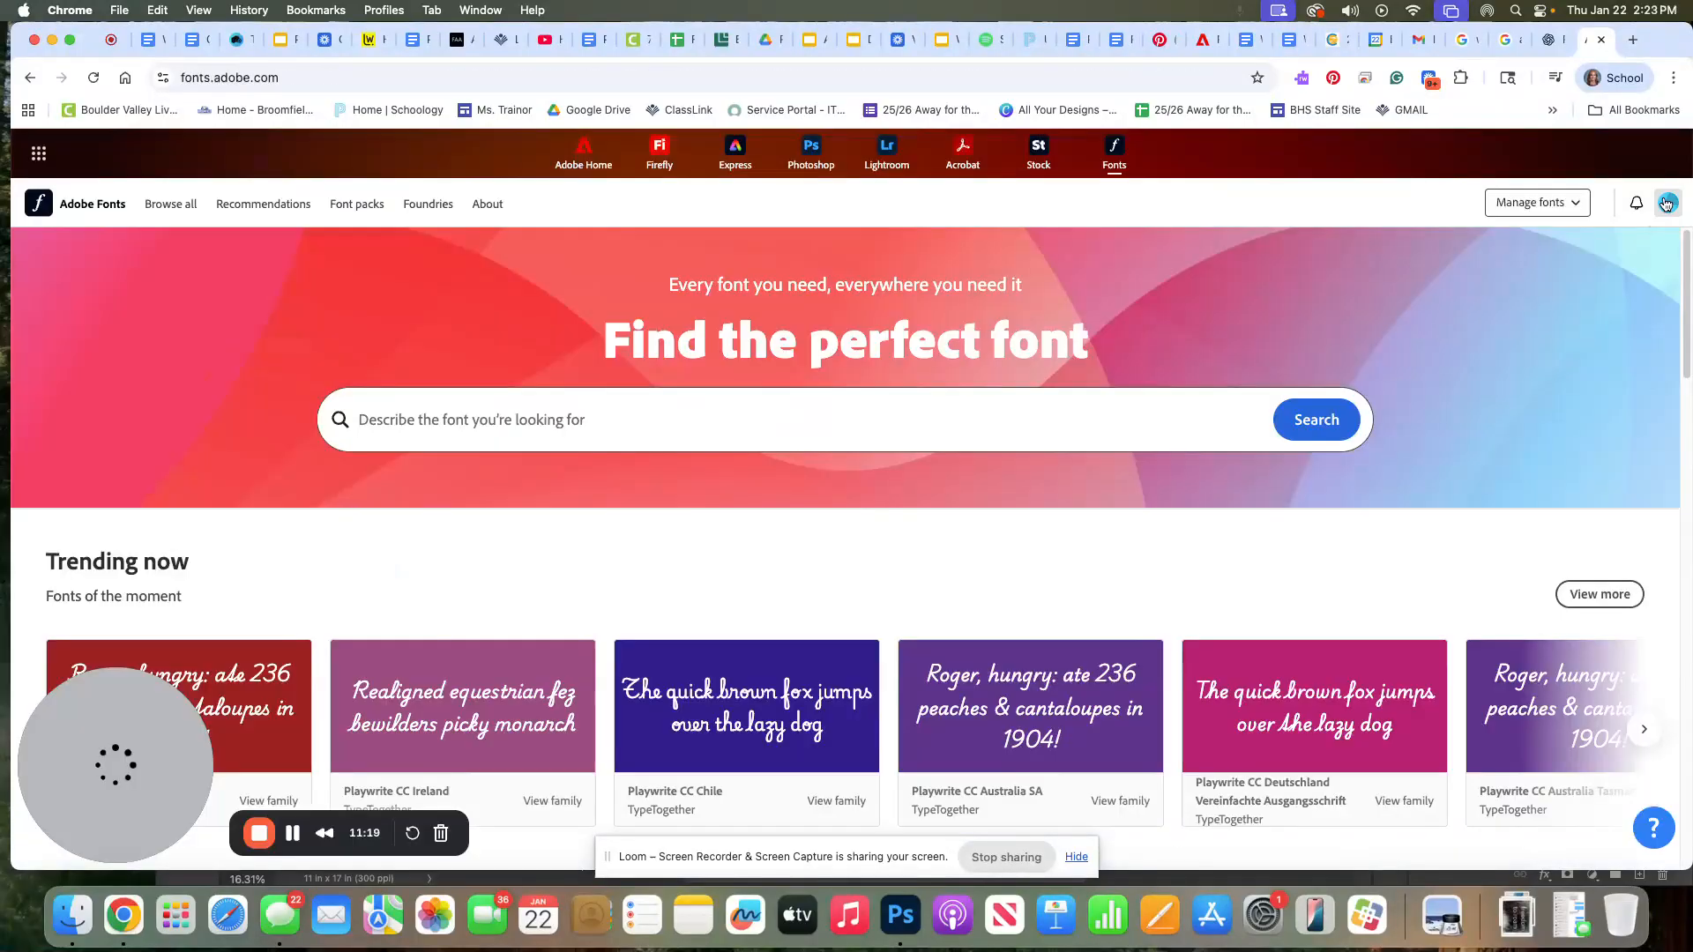
{"action": "left_click", "coordinate": [1665, 204]}
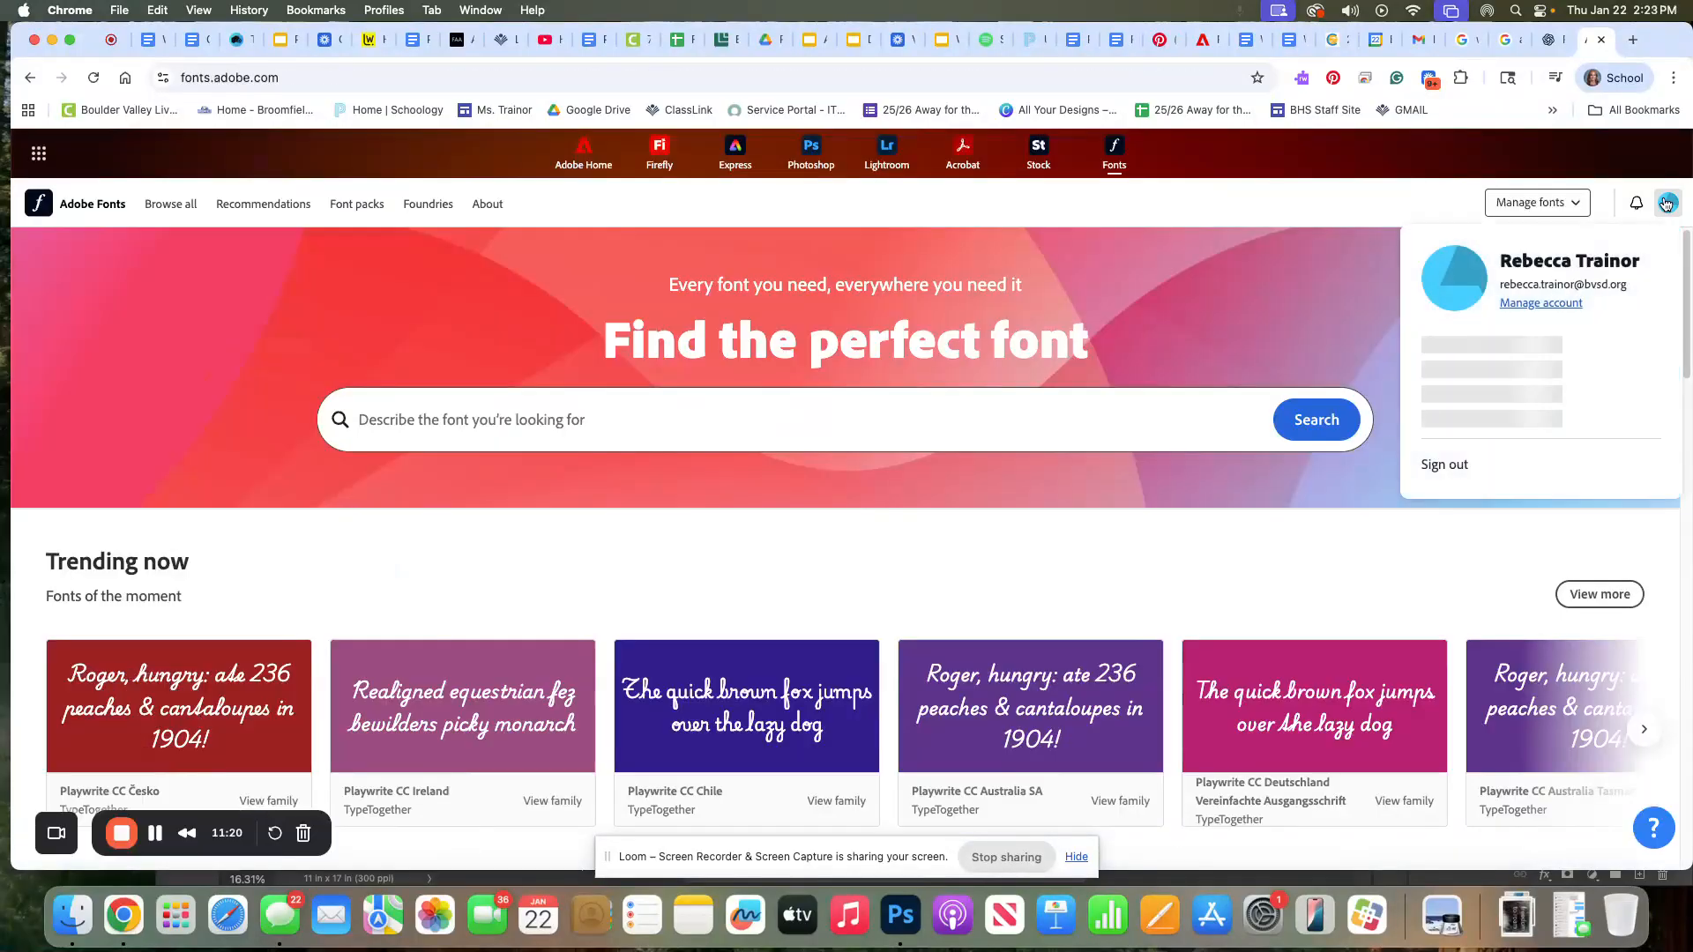
{"action": "left_click", "coordinate": [1249, 578]}
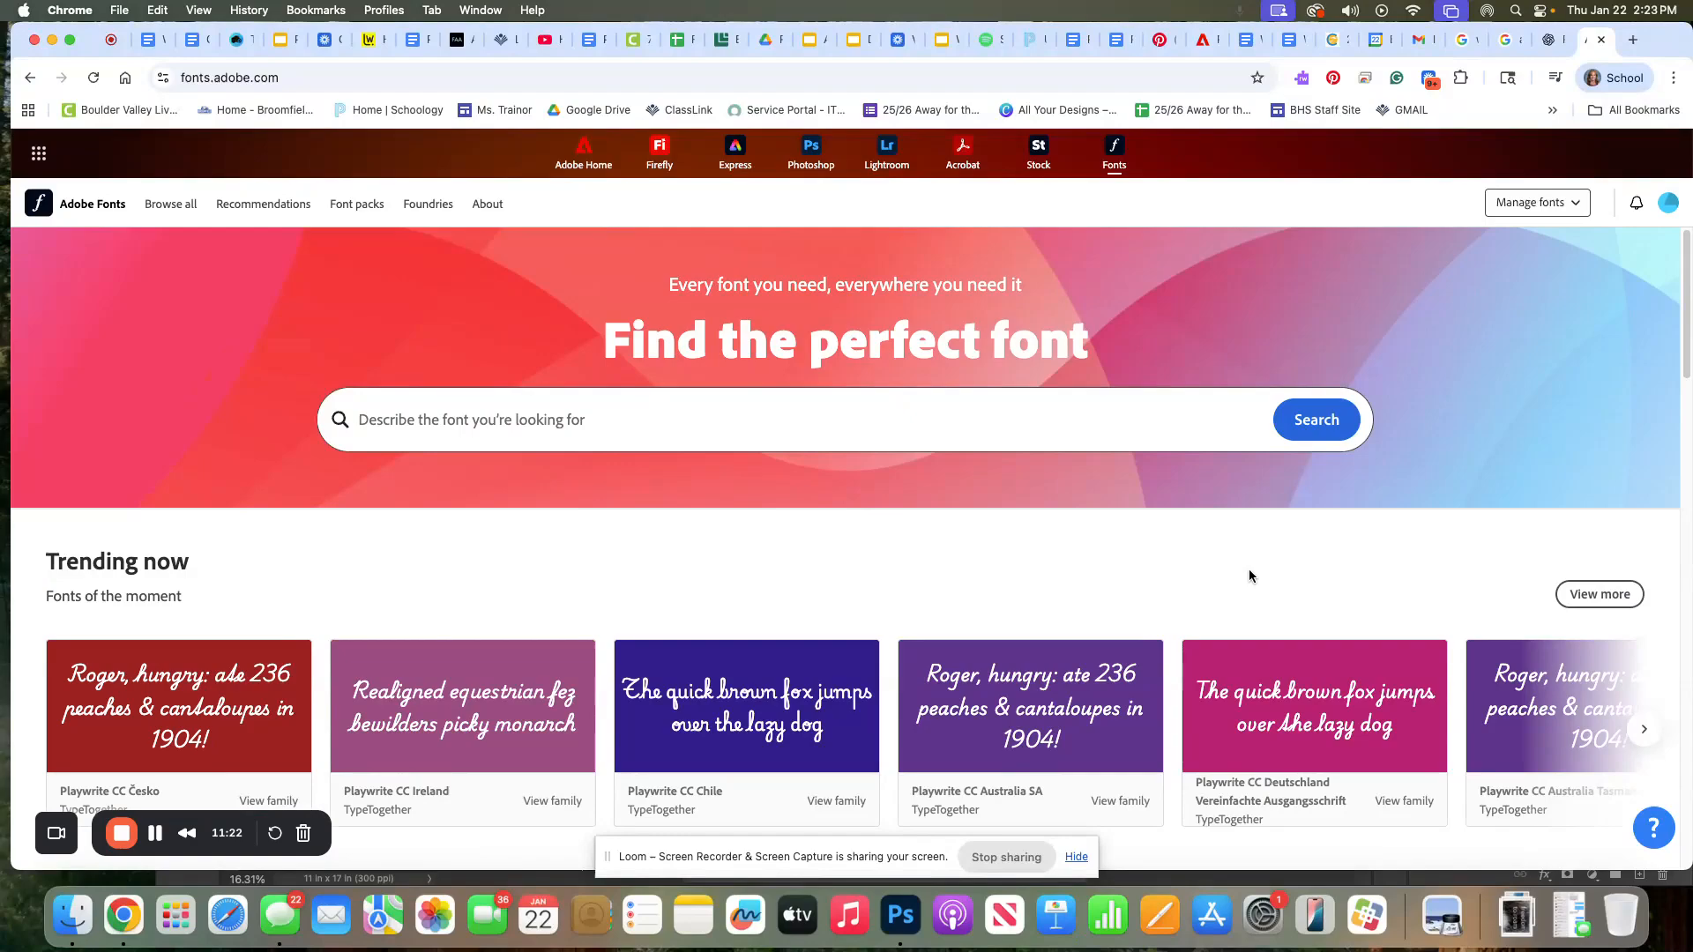
Browse the Adobe Fonts homepage, then search for retro fonts and scroll through the results
{"action": "scroll", "coordinate": [1321, 578], "scroll_direction": "down", "scroll_amount": 1}
{"action": "scroll", "coordinate": [1321, 577], "scroll_direction": "down", "scroll_amount": 5}
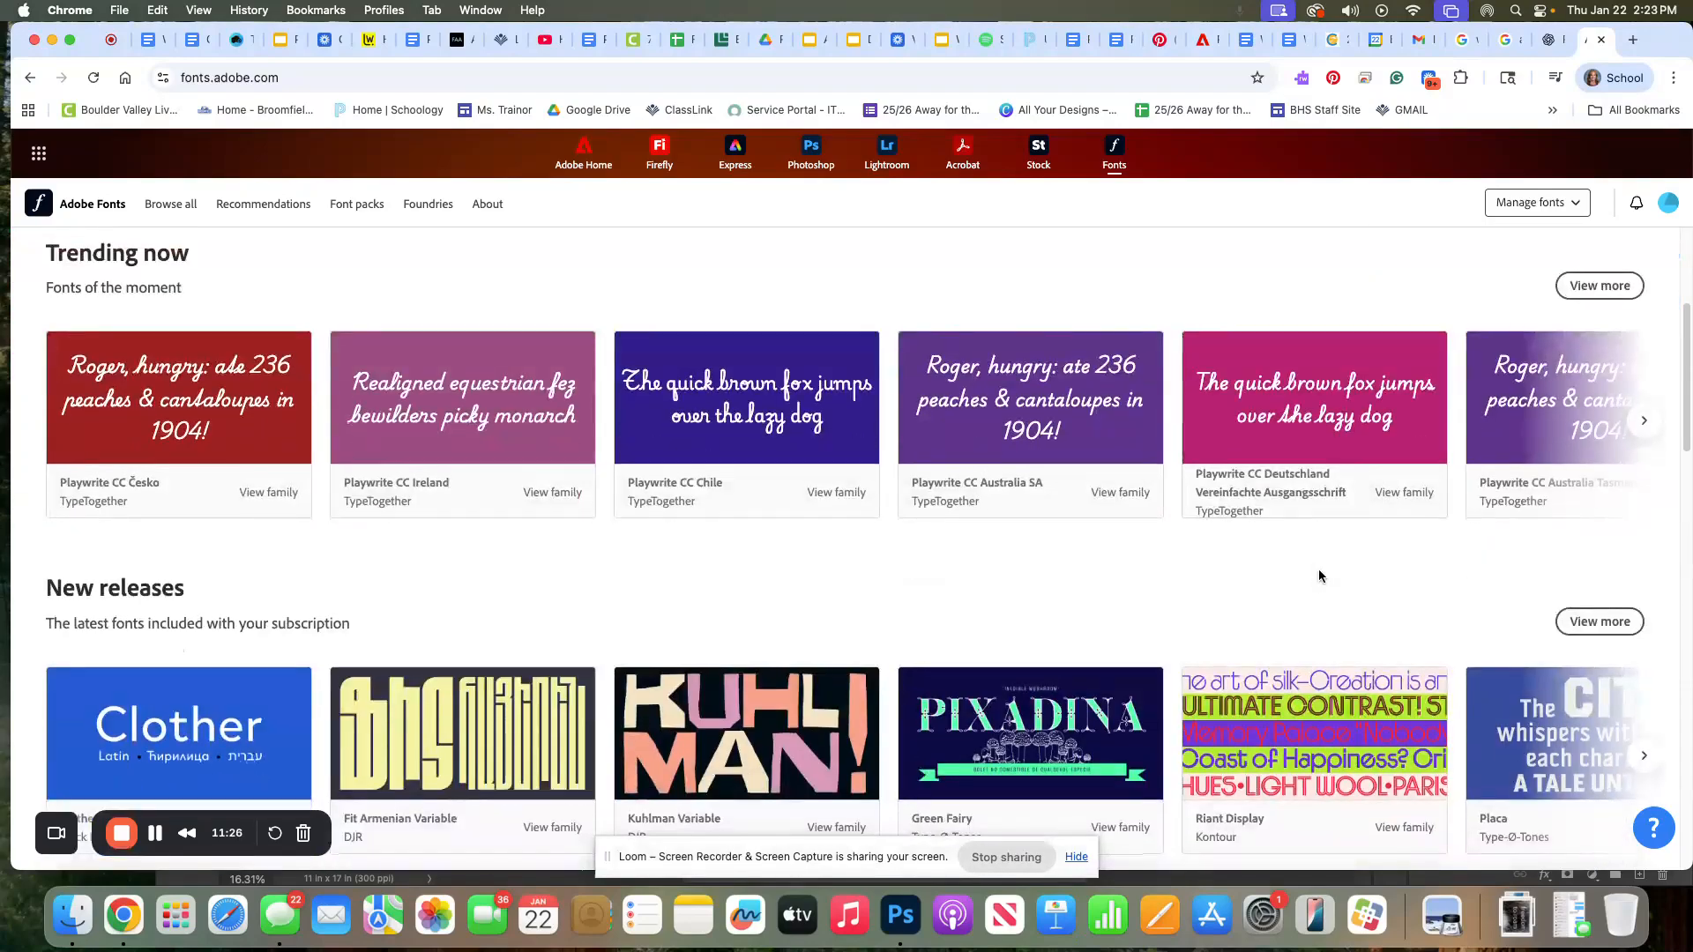
{"action": "scroll", "coordinate": [1319, 577], "scroll_direction": "down", "scroll_amount": 1}
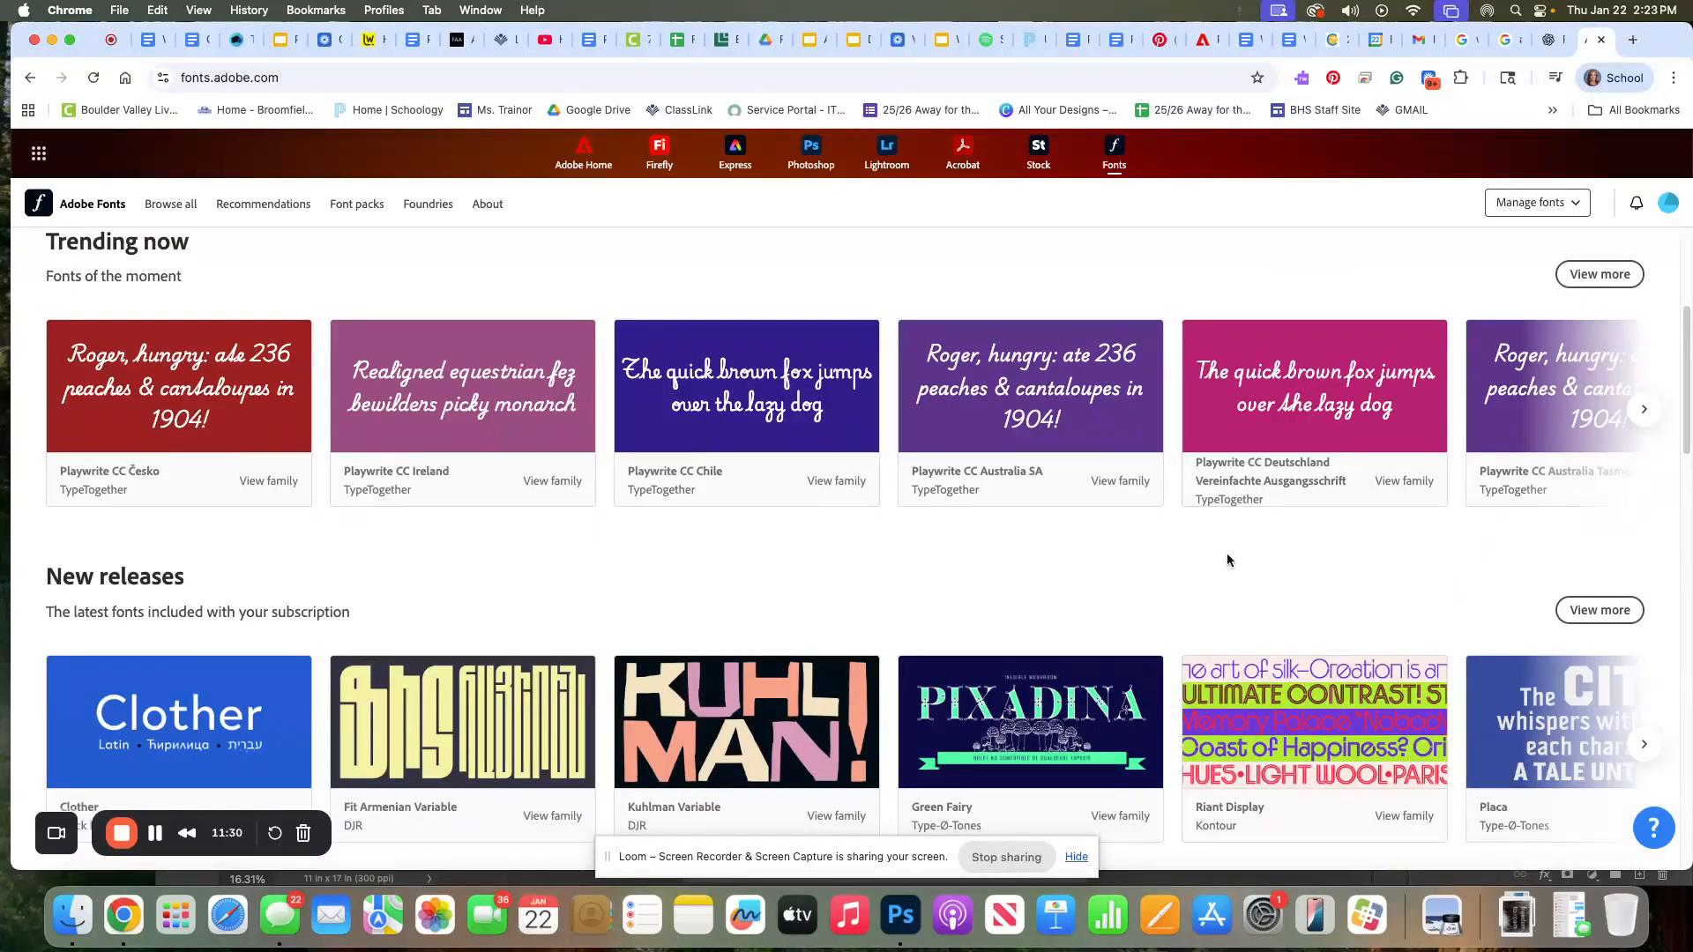
{"action": "scroll", "coordinate": [1227, 560], "scroll_direction": "down", "scroll_amount": 2}
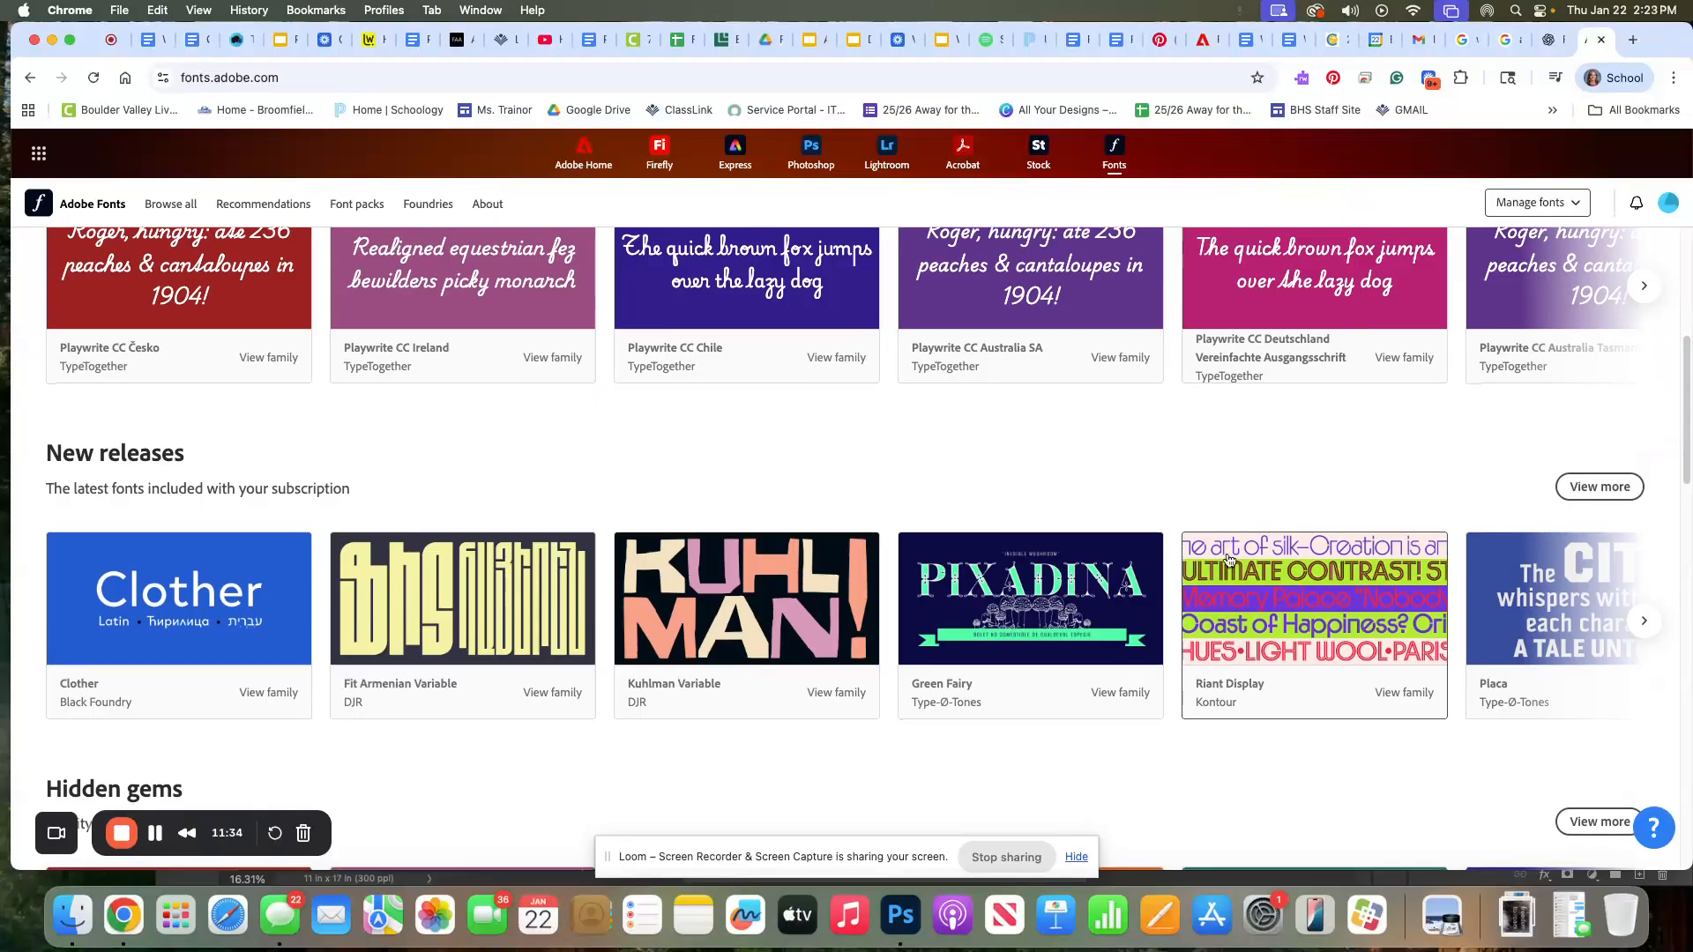
{"action": "scroll", "coordinate": [1229, 560], "scroll_direction": "right", "scroll_amount": 1}
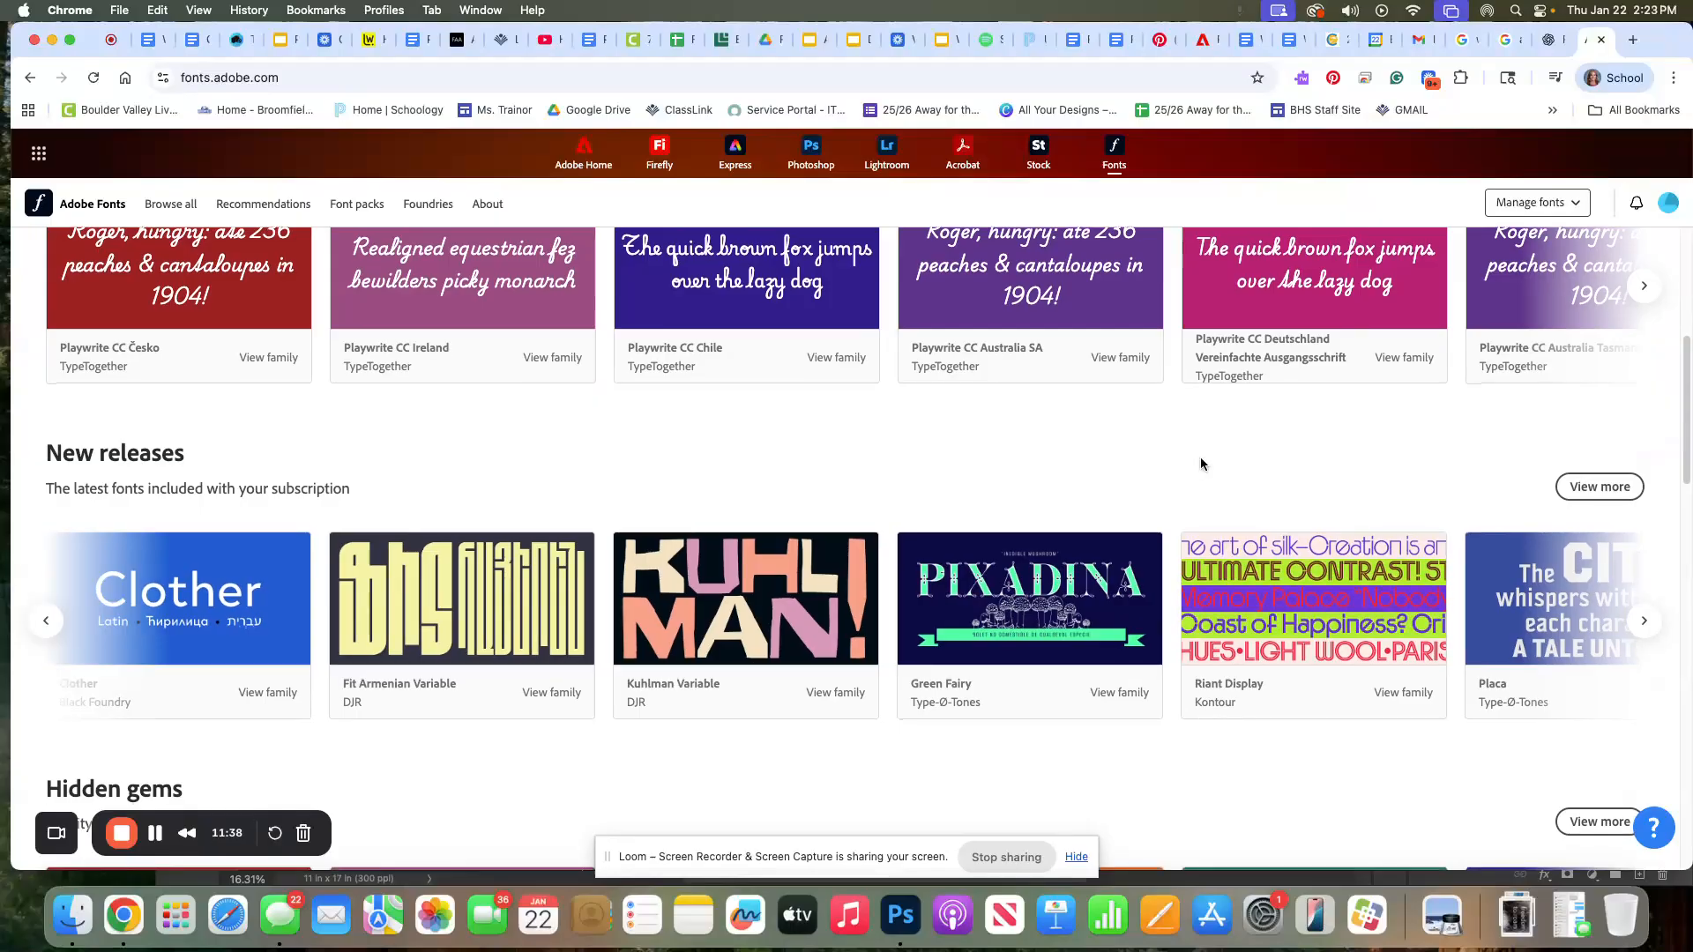
{"action": "scroll", "coordinate": [1124, 489], "scroll_direction": "up", "scroll_amount": 5}
{"action": "left_click", "coordinate": [723, 441]}
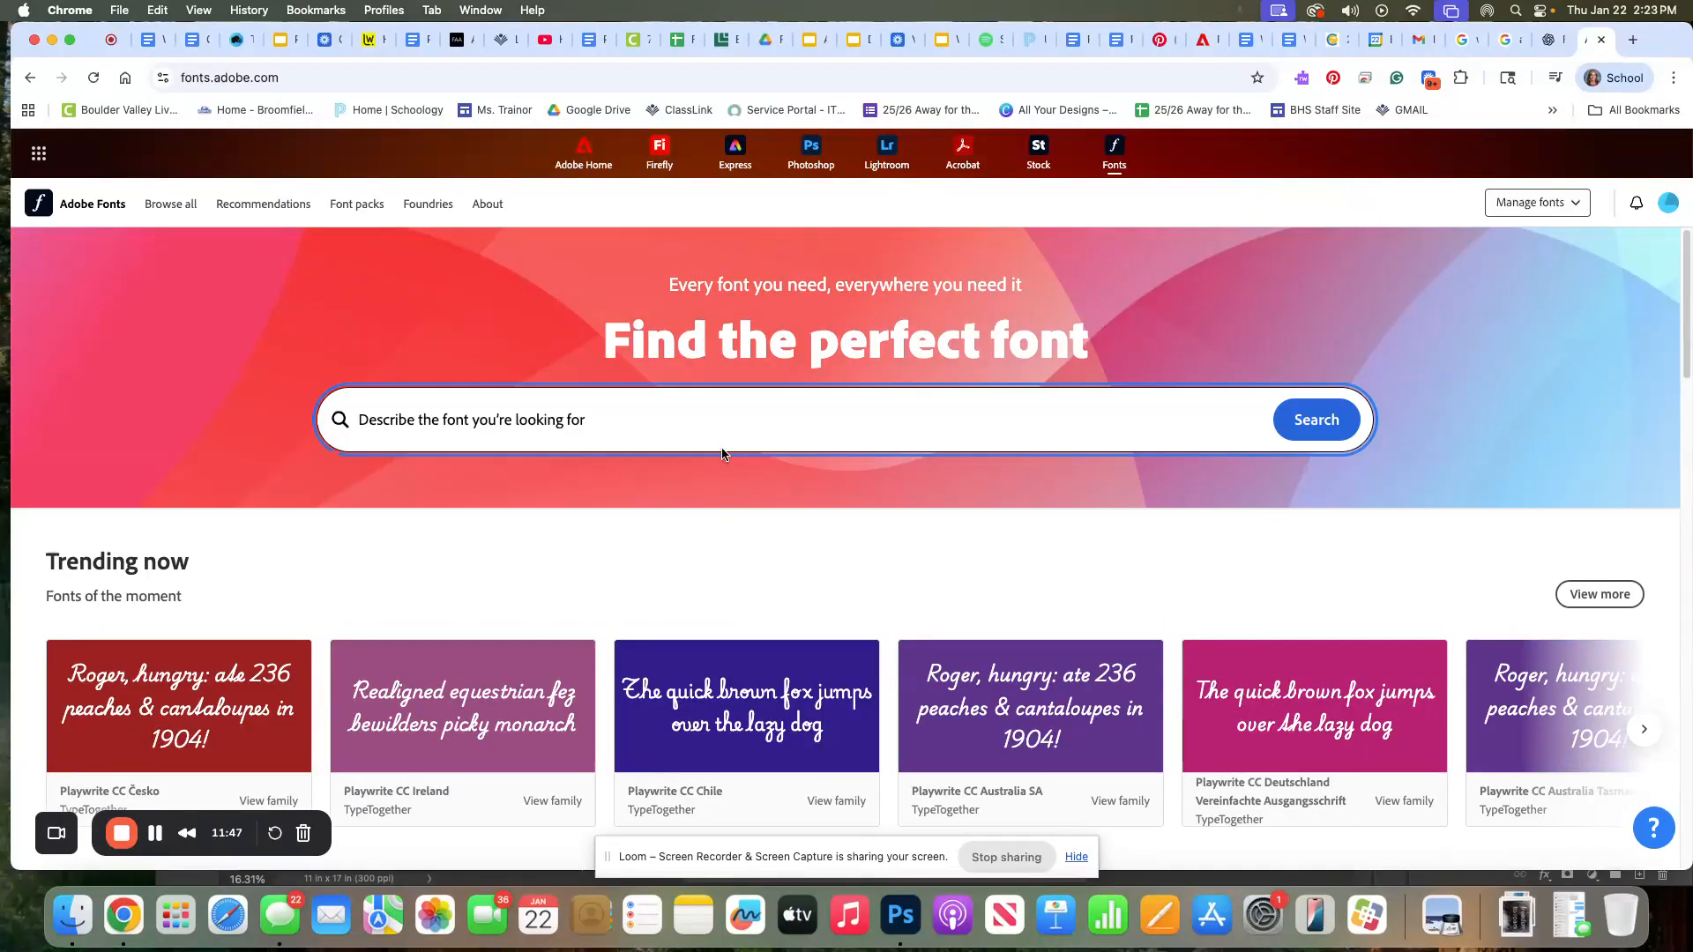
{"action": "type", "text": "retro"}
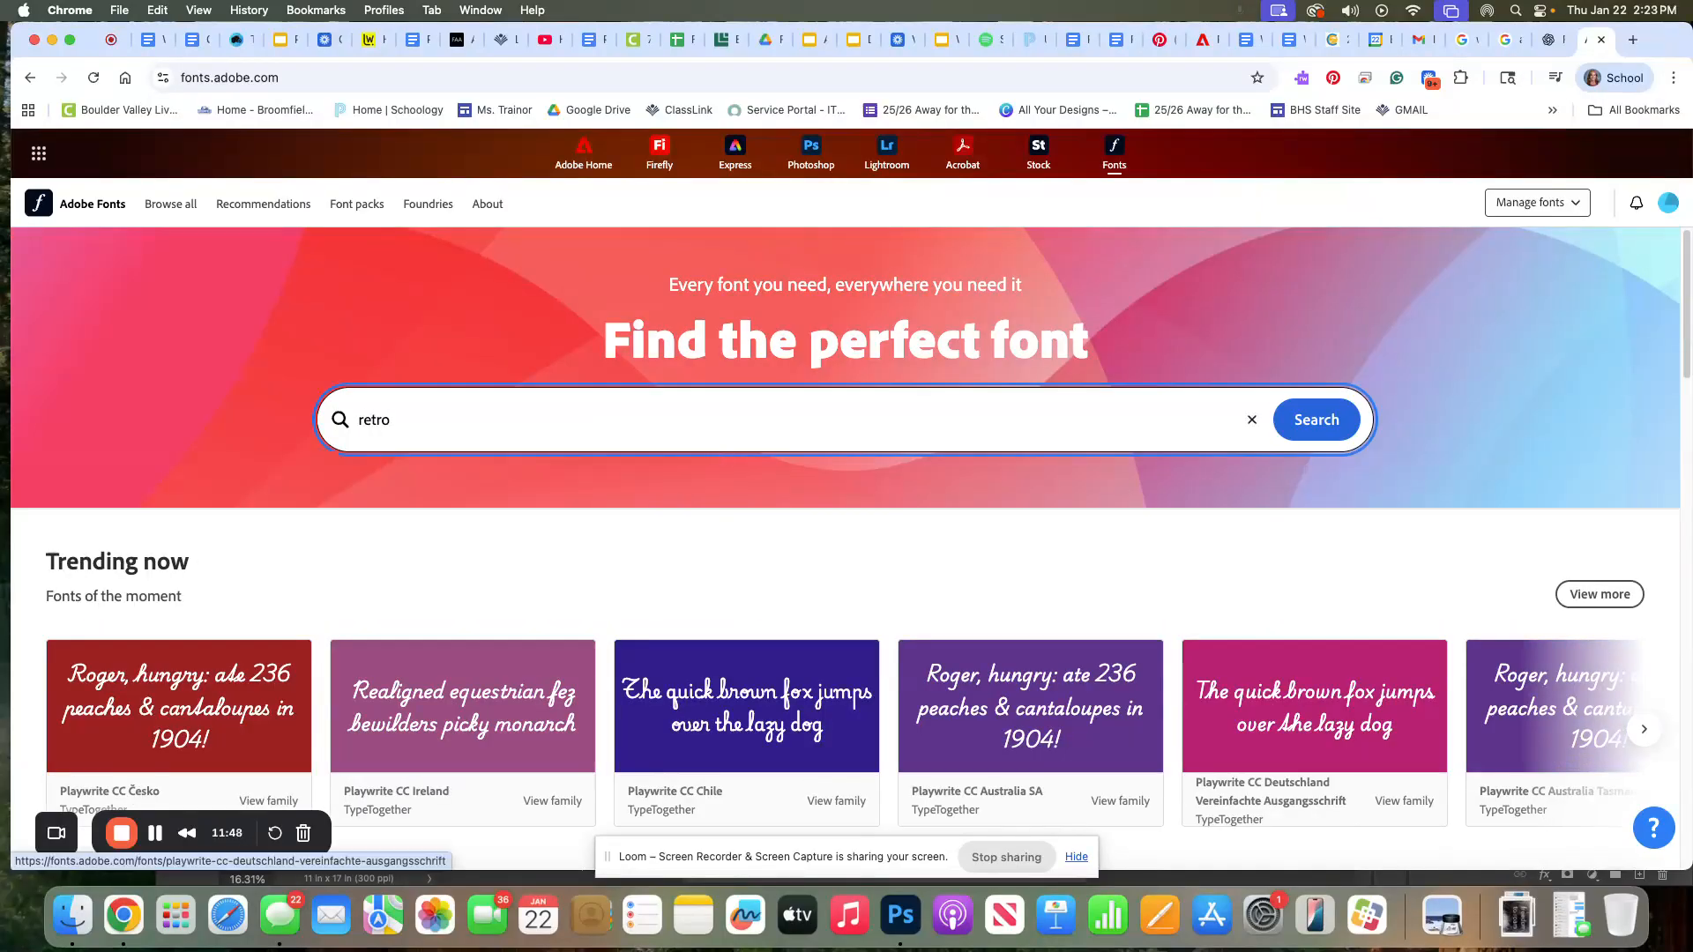
{"action": "key", "text": "Return"}
{"action": "scroll", "coordinate": [644, 365], "scroll_direction": "down", "scroll_amount": 2}
{"action": "scroll", "coordinate": [643, 366], "scroll_direction": "down", "scroll_amount": 4}
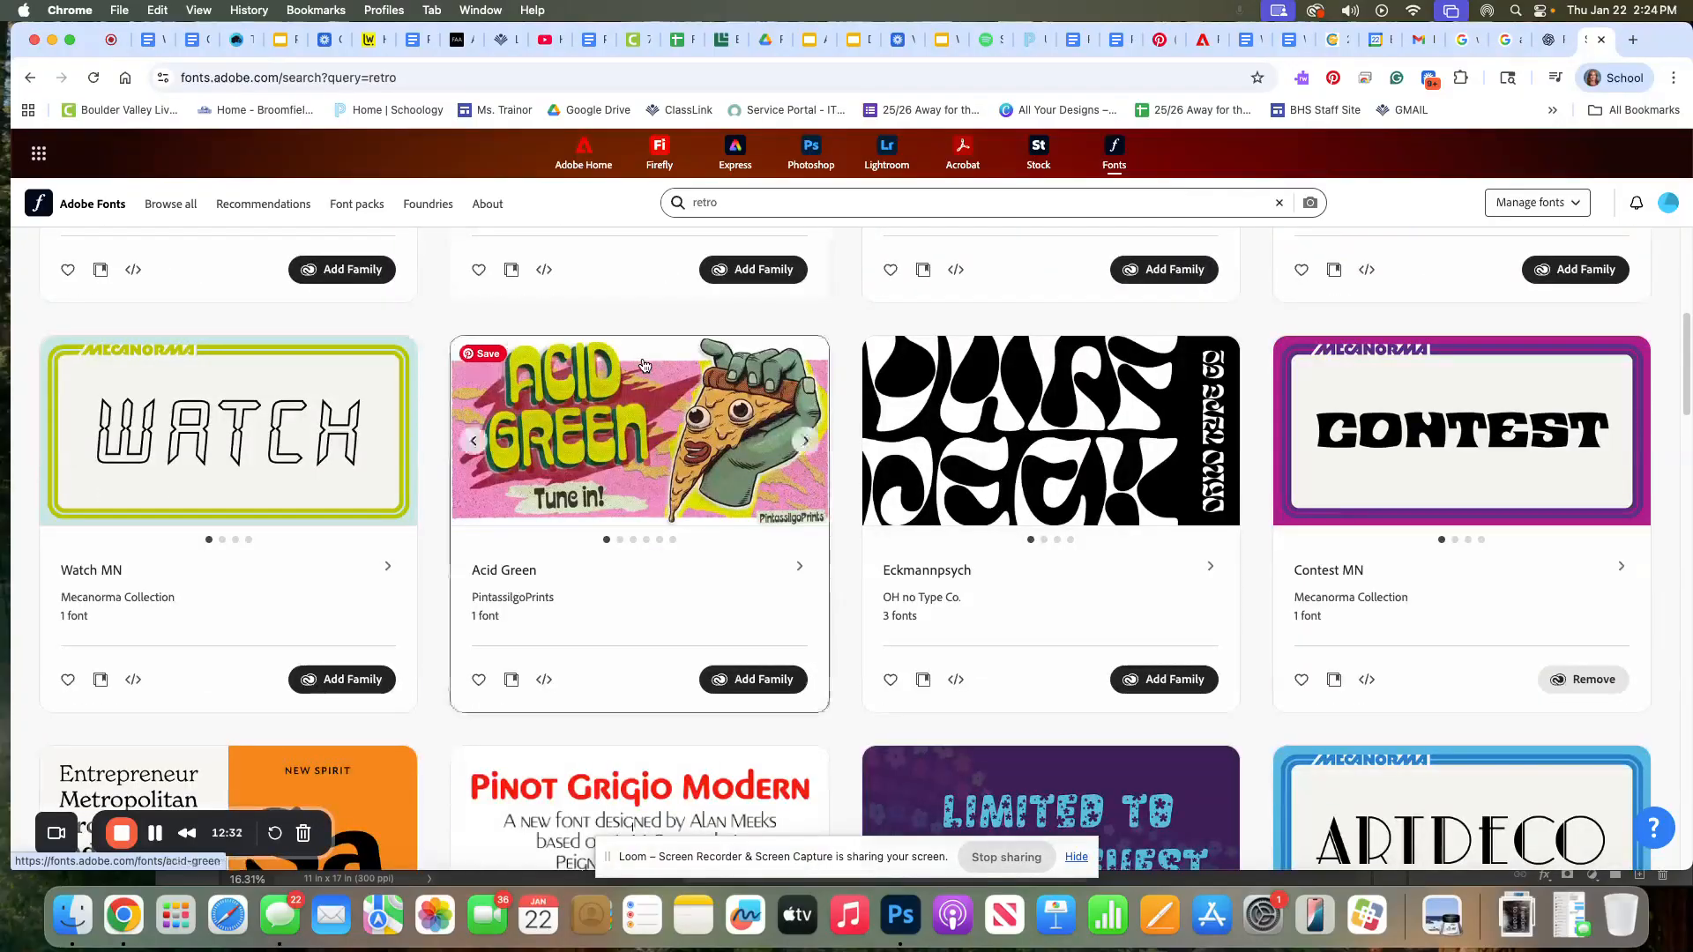
{"action": "scroll", "coordinate": [643, 365], "scroll_direction": "down", "scroll_amount": 4}
{"action": "scroll", "coordinate": [644, 365], "scroll_direction": "down", "scroll_amount": 2}
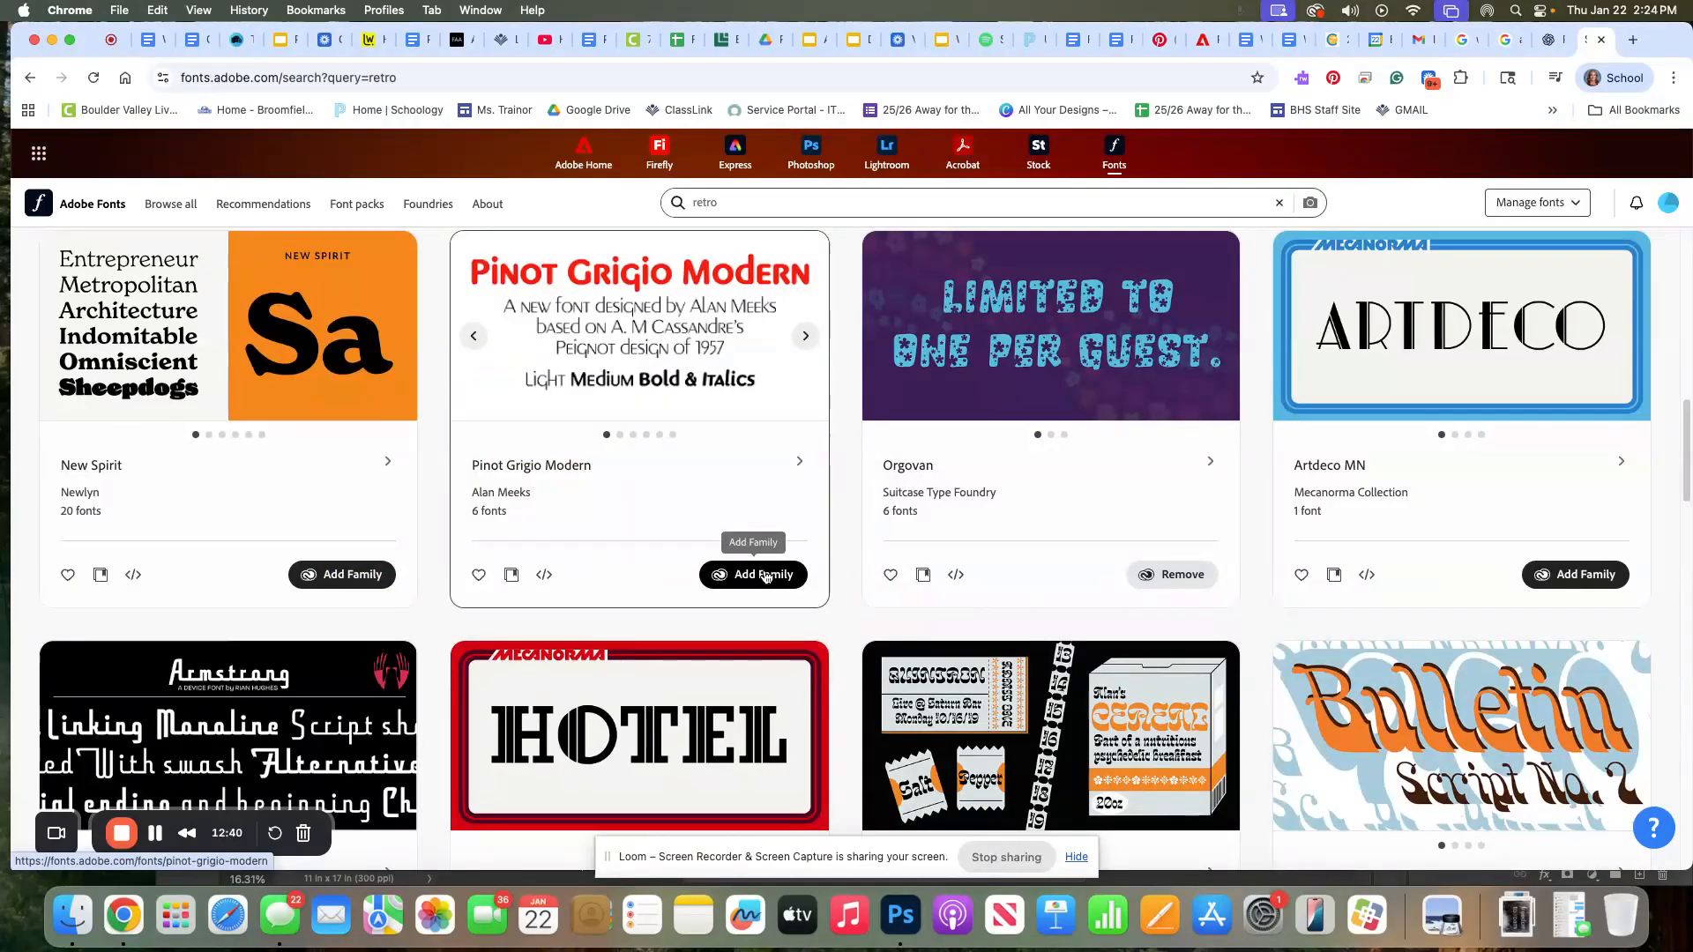
{"action": "scroll", "coordinate": [764, 574], "scroll_direction": "down", "scroll_amount": 3}
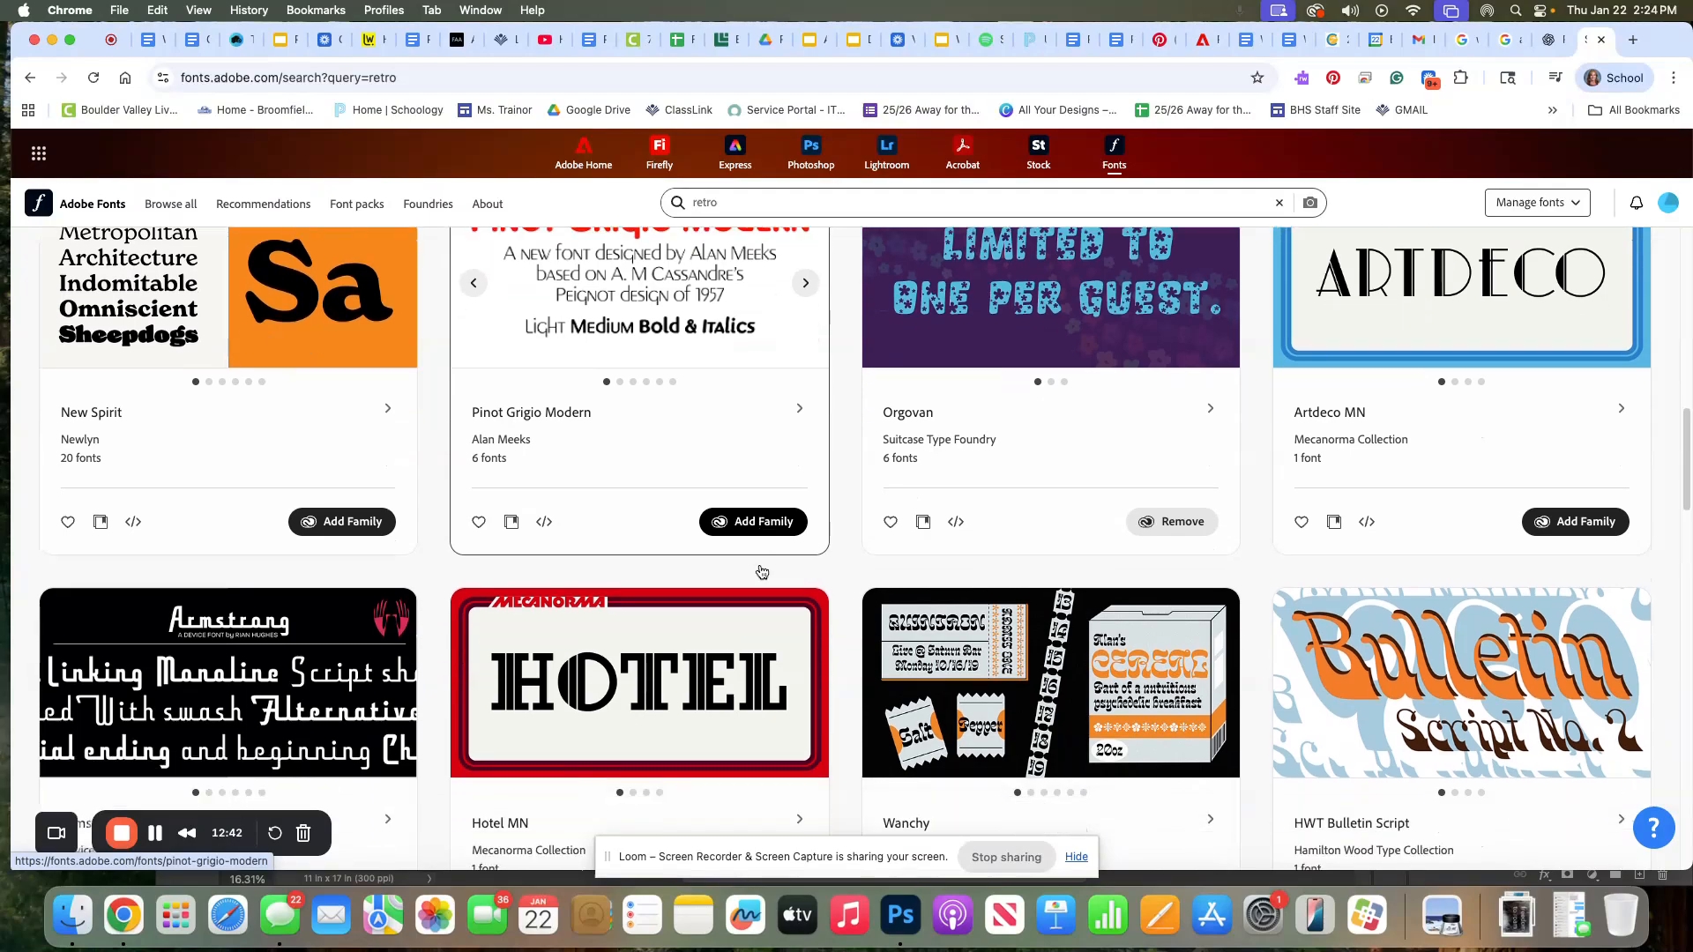
{"action": "scroll", "coordinate": [684, 567], "scroll_direction": "down", "scroll_amount": 2}
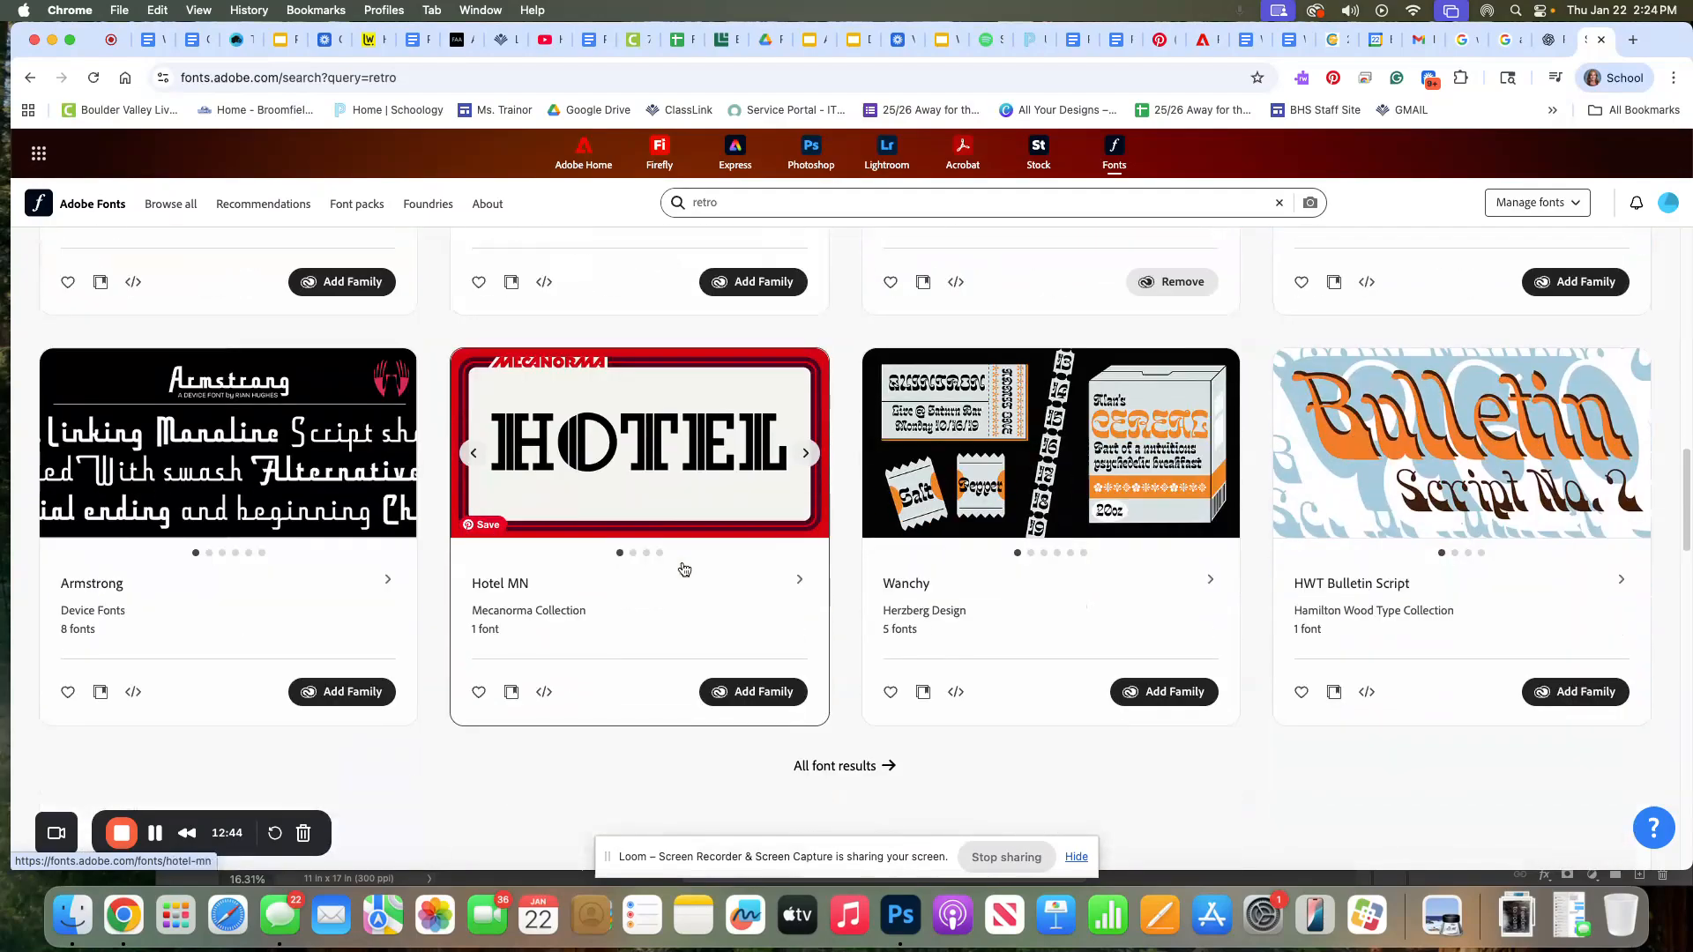
{"action": "scroll", "coordinate": [684, 569], "scroll_direction": "down", "scroll_amount": 3}
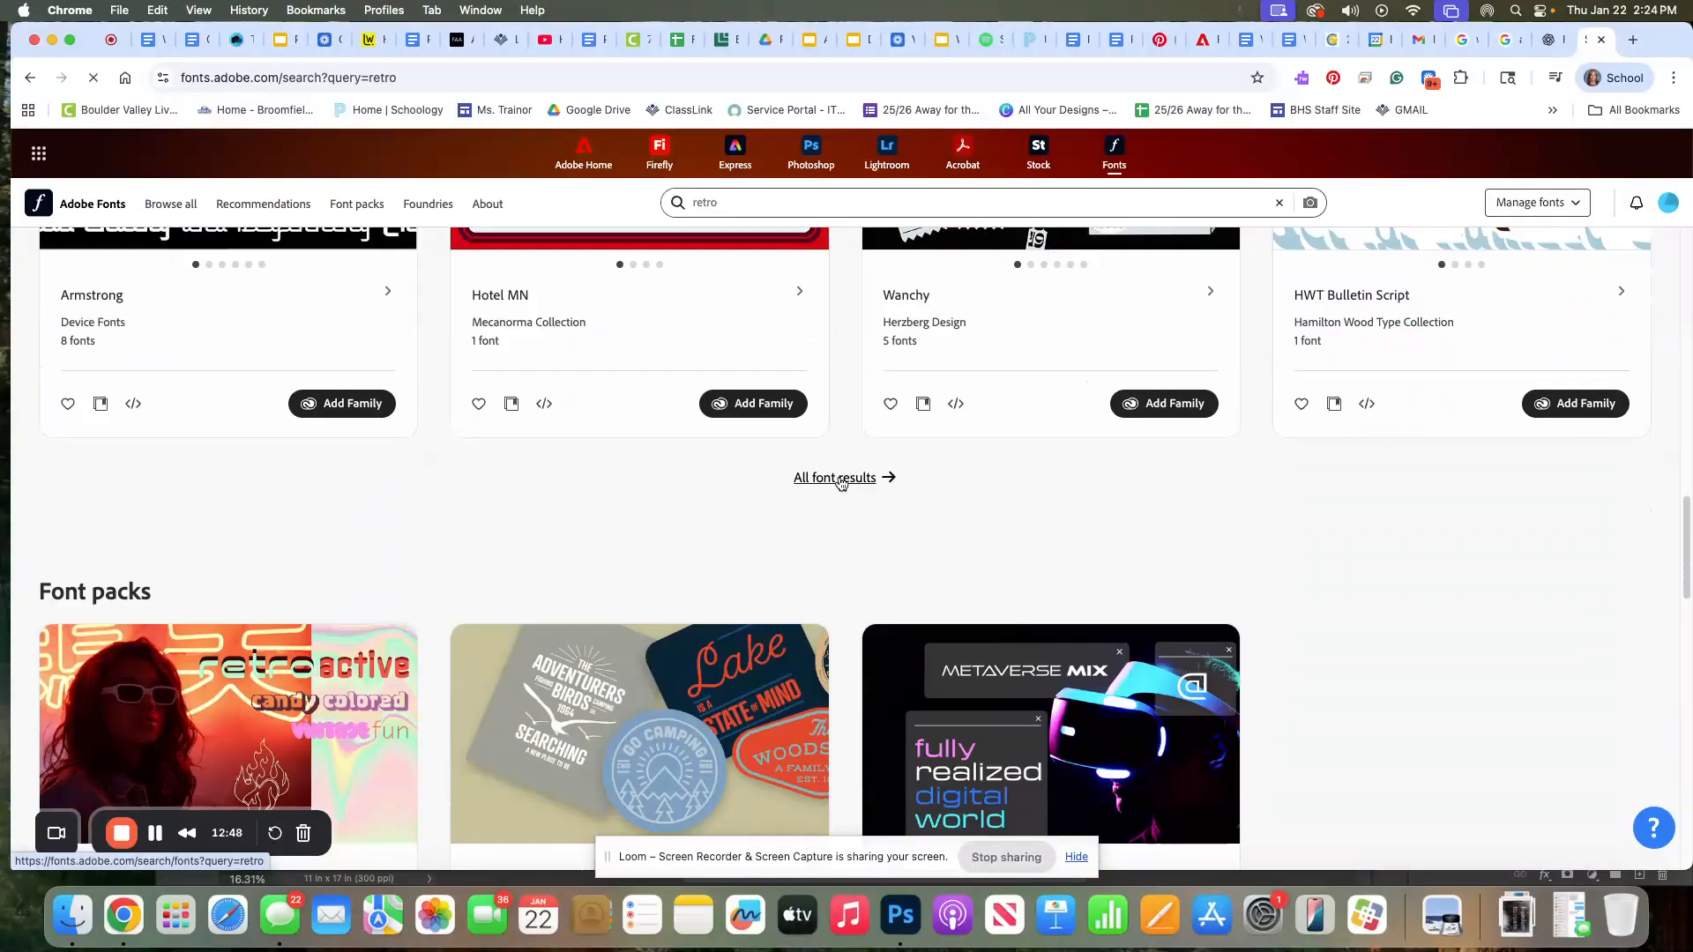
Open all retro font results and add the Tamarillo JF family, dismissing the confirmation
{"action": "left_click", "coordinate": [840, 478]}
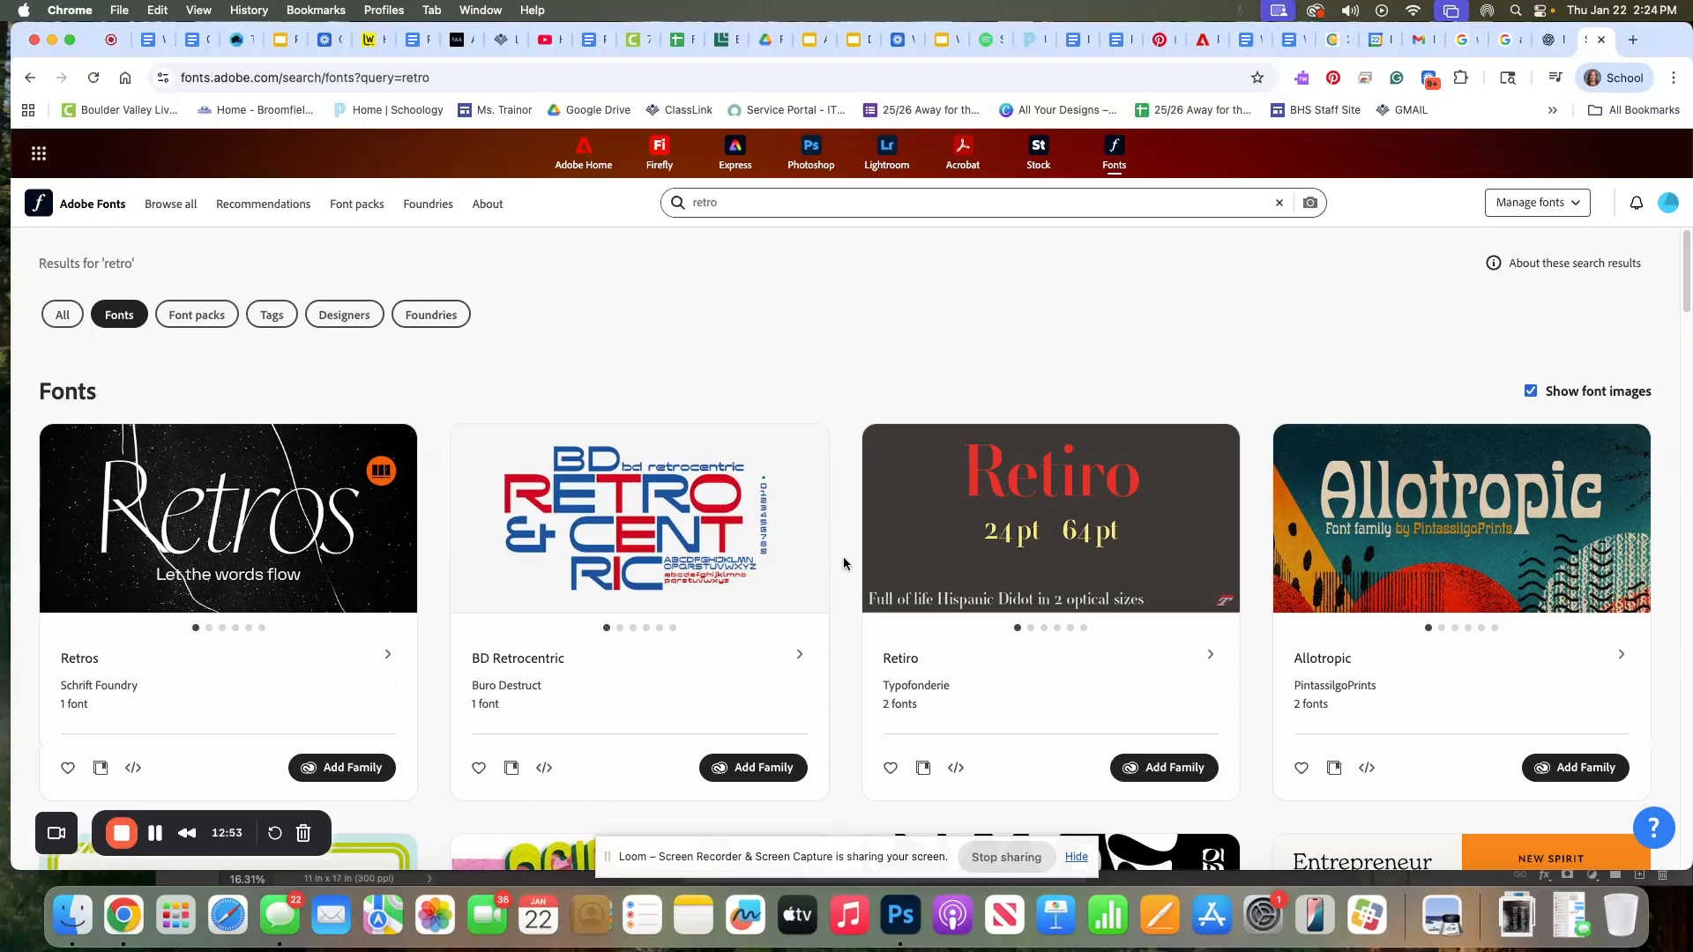
{"action": "scroll", "coordinate": [838, 565], "scroll_direction": "down", "scroll_amount": 2}
{"action": "scroll", "coordinate": [836, 565], "scroll_direction": "down", "scroll_amount": 7}
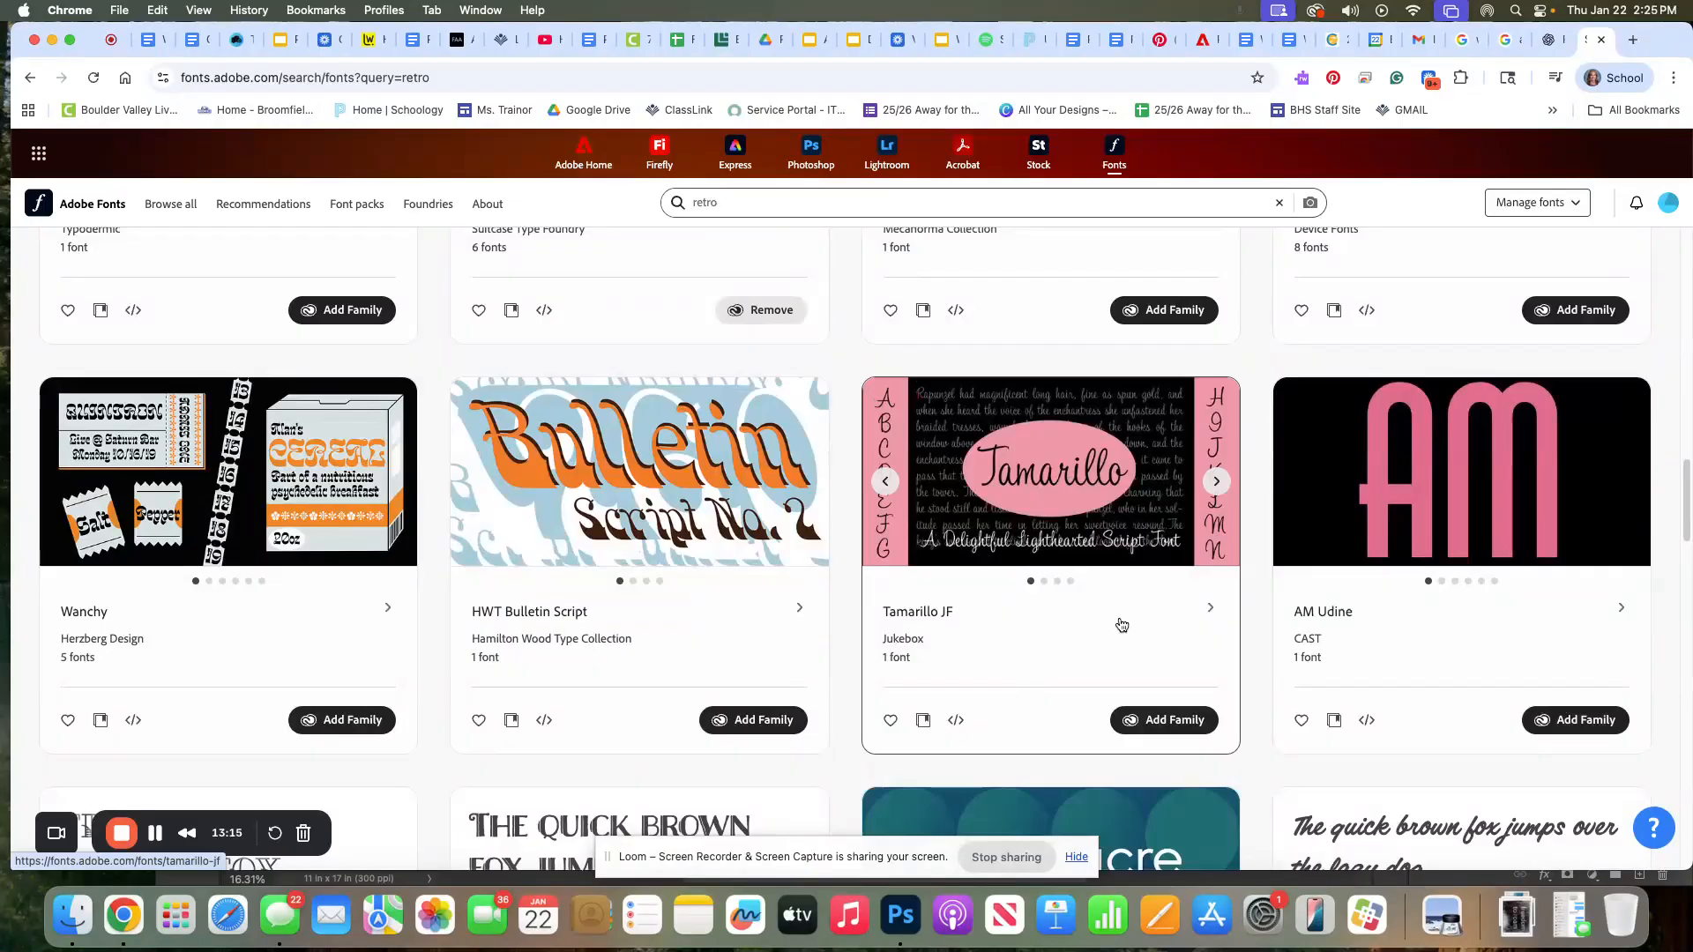
{"action": "left_click", "coordinate": [1142, 724]}
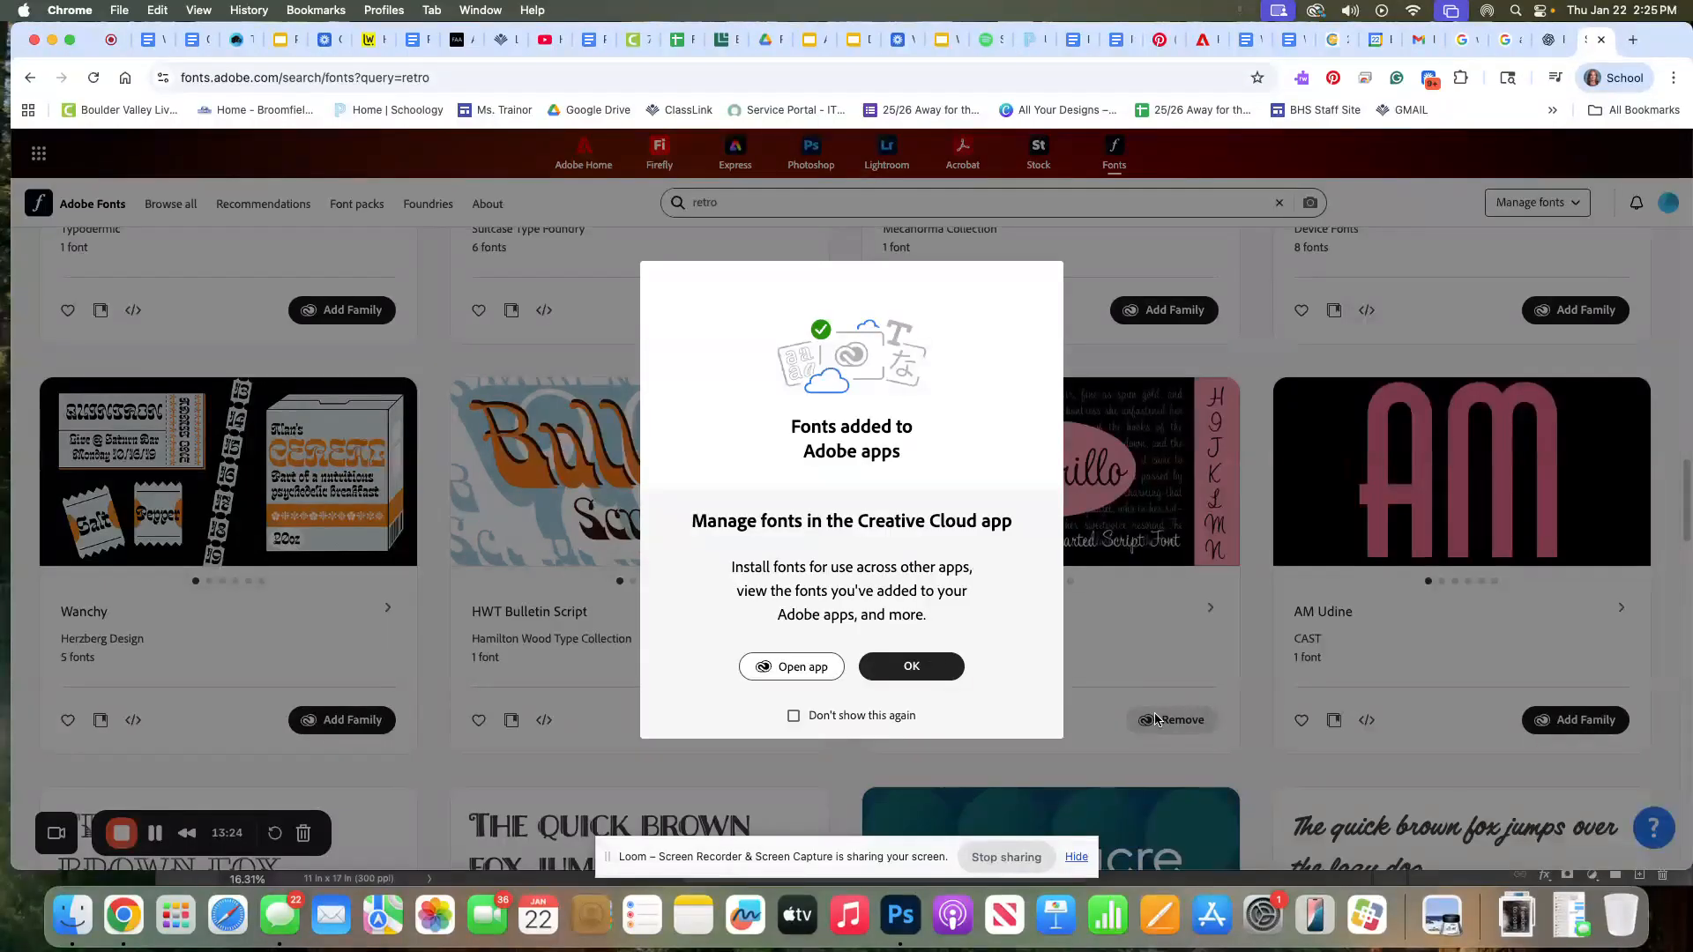
{"action": "left_click", "coordinate": [911, 674]}
{"action": "left_click", "coordinate": [912, 675]}
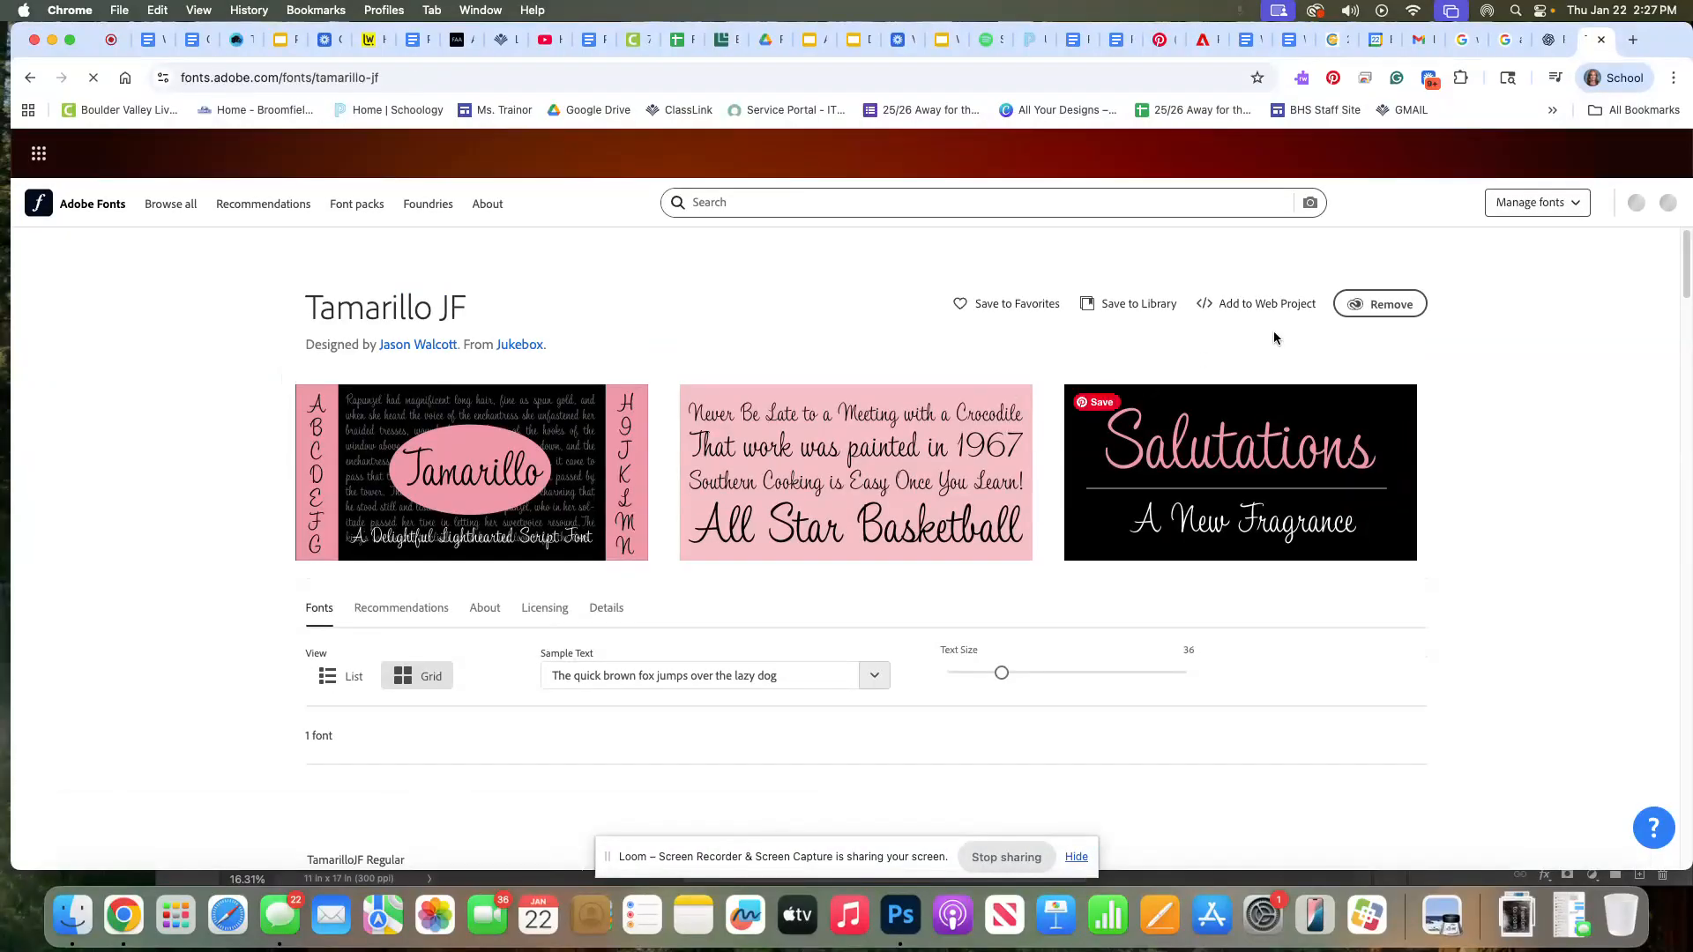
Open the Creative Cloud app from Adobe Fonts' font management, allowing the site to access the local network
{"action": "left_click", "coordinate": [1534, 202]}
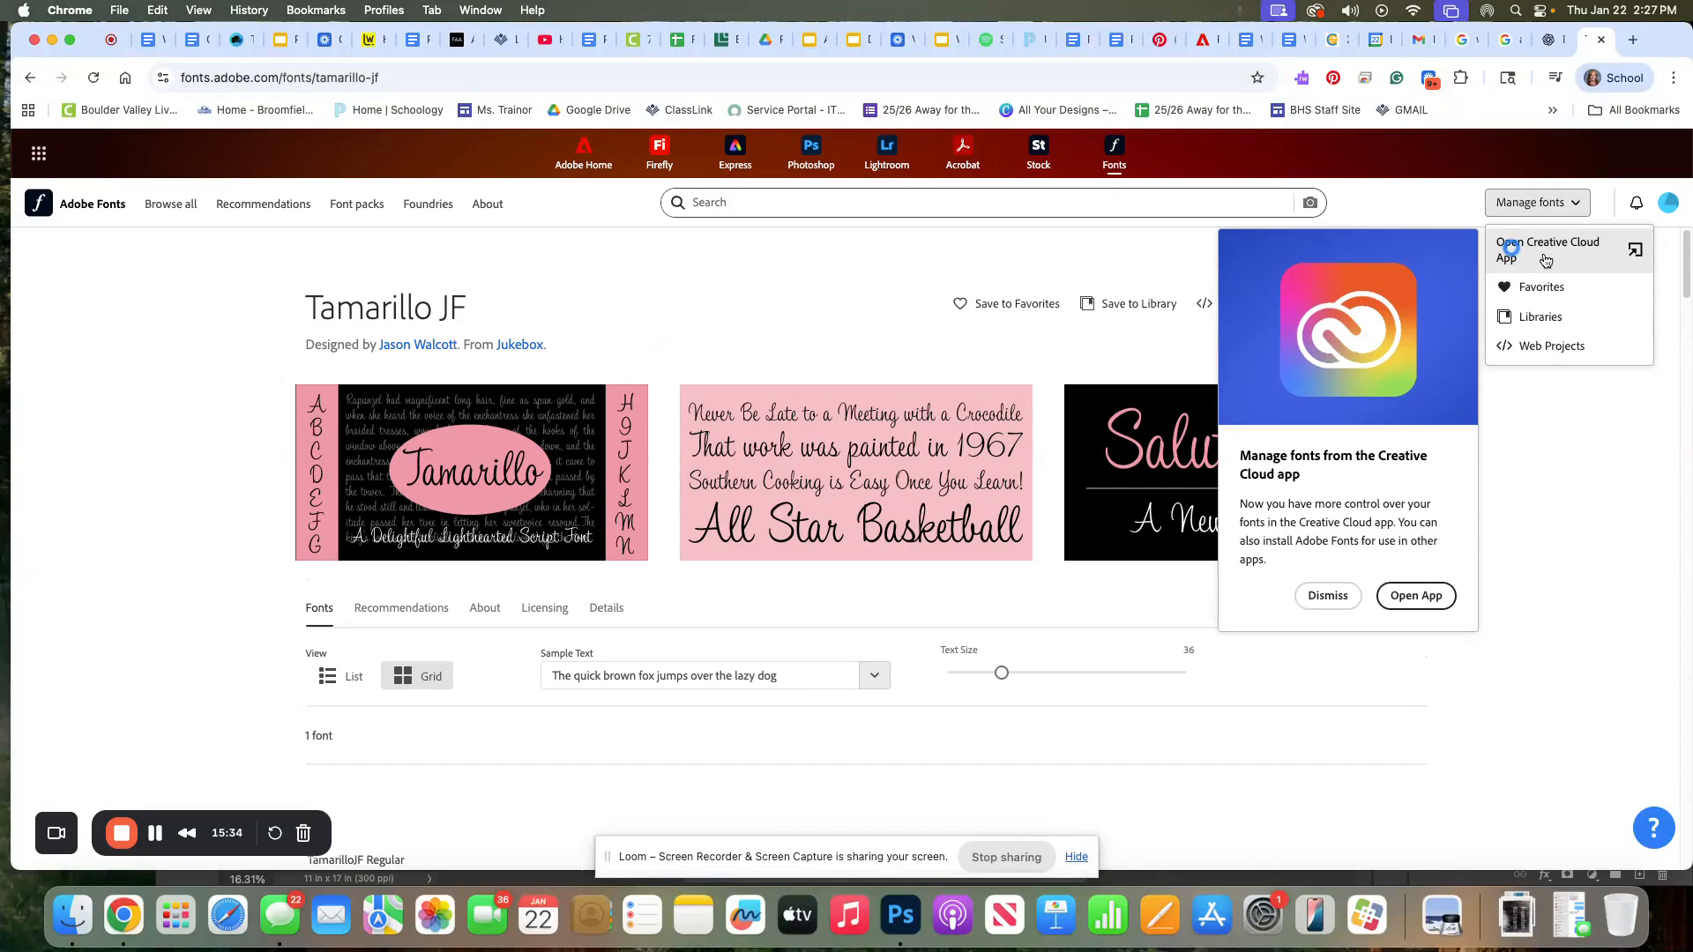
{"action": "left_click", "coordinate": [1427, 603]}
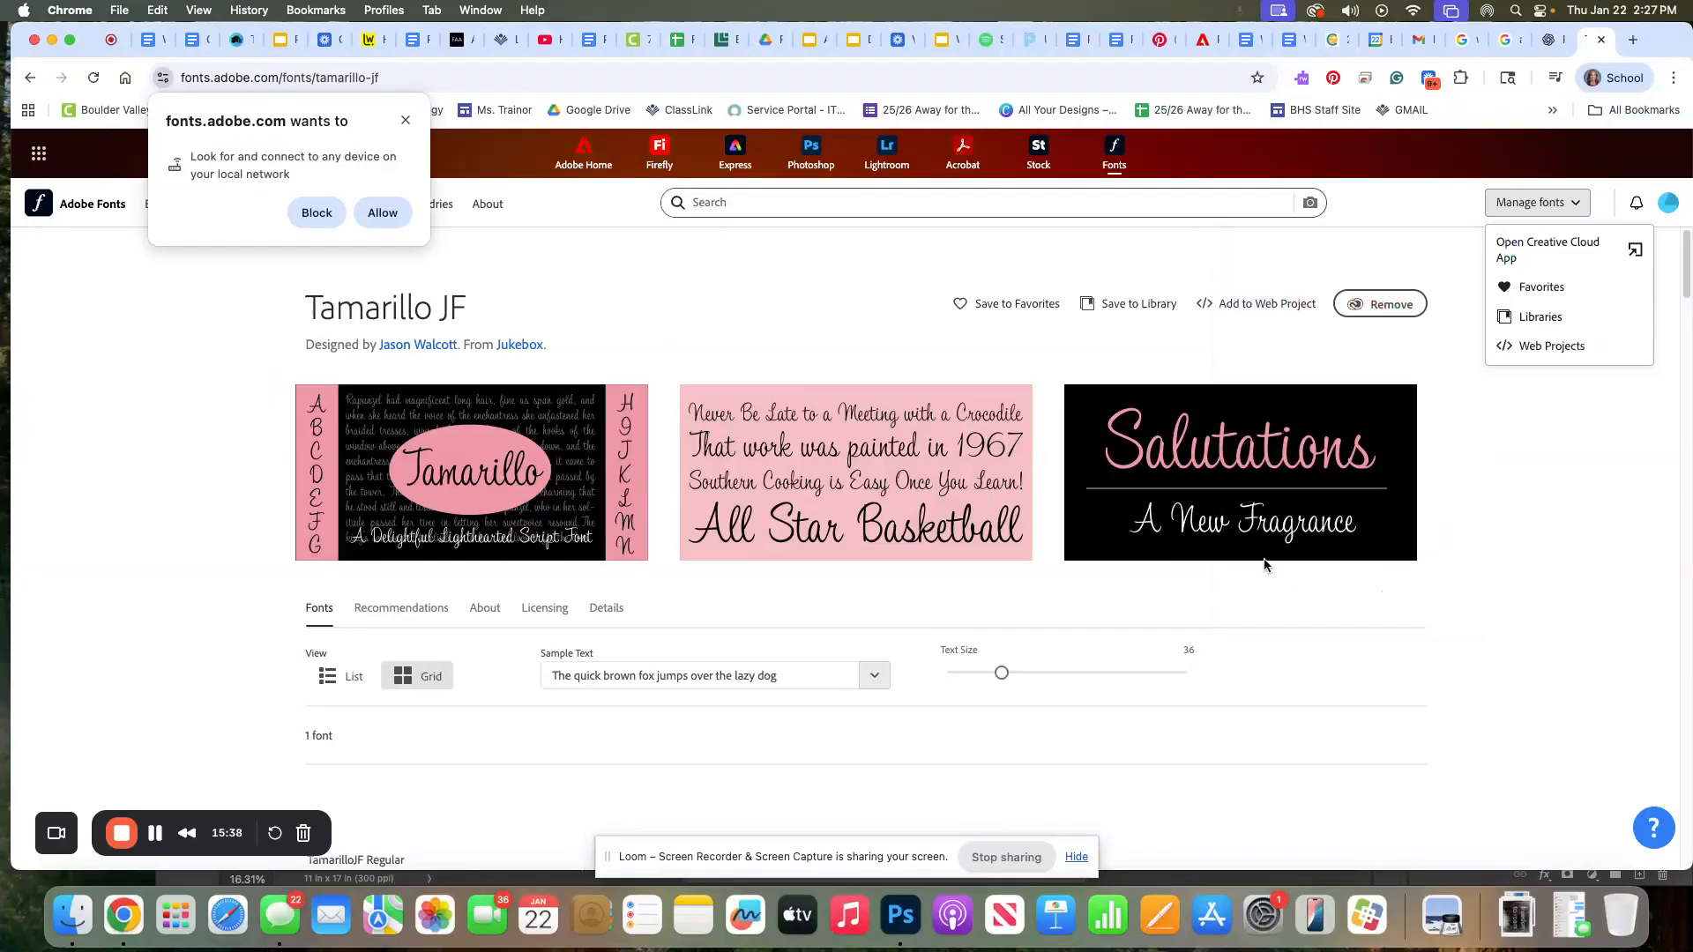
{"action": "left_click", "coordinate": [389, 214]}
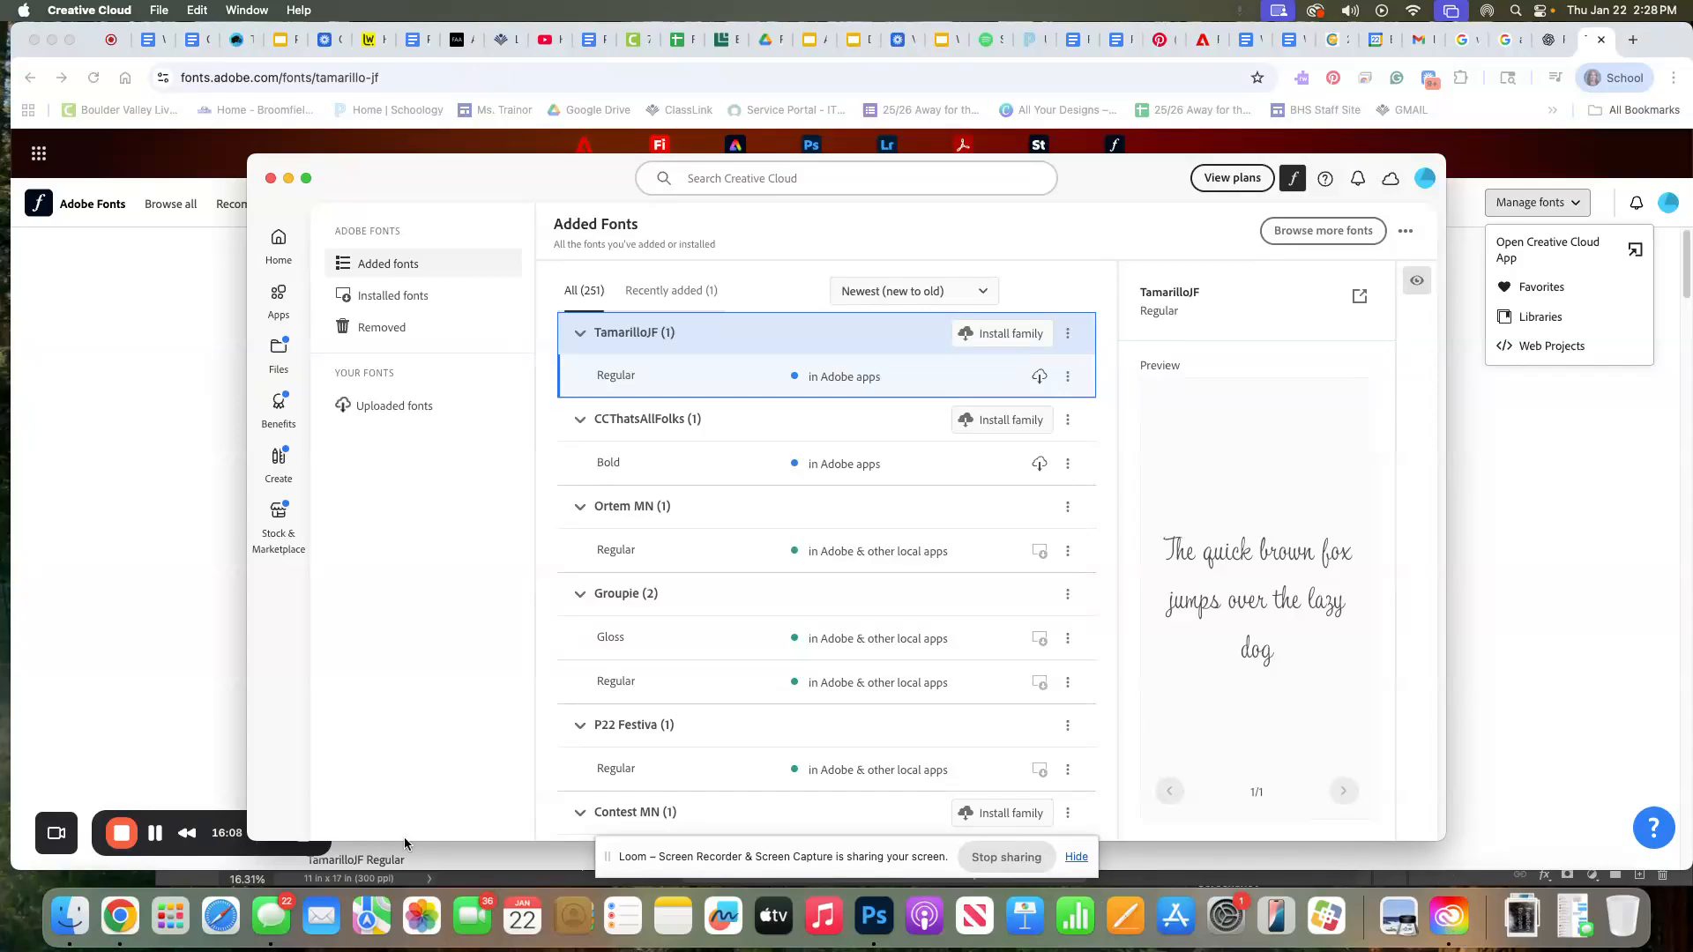
Launch the Creative Cloud app via Launchpad search and install the TamarilloJF font family from Added Fonts
{"action": "left_click", "coordinate": [168, 919]}
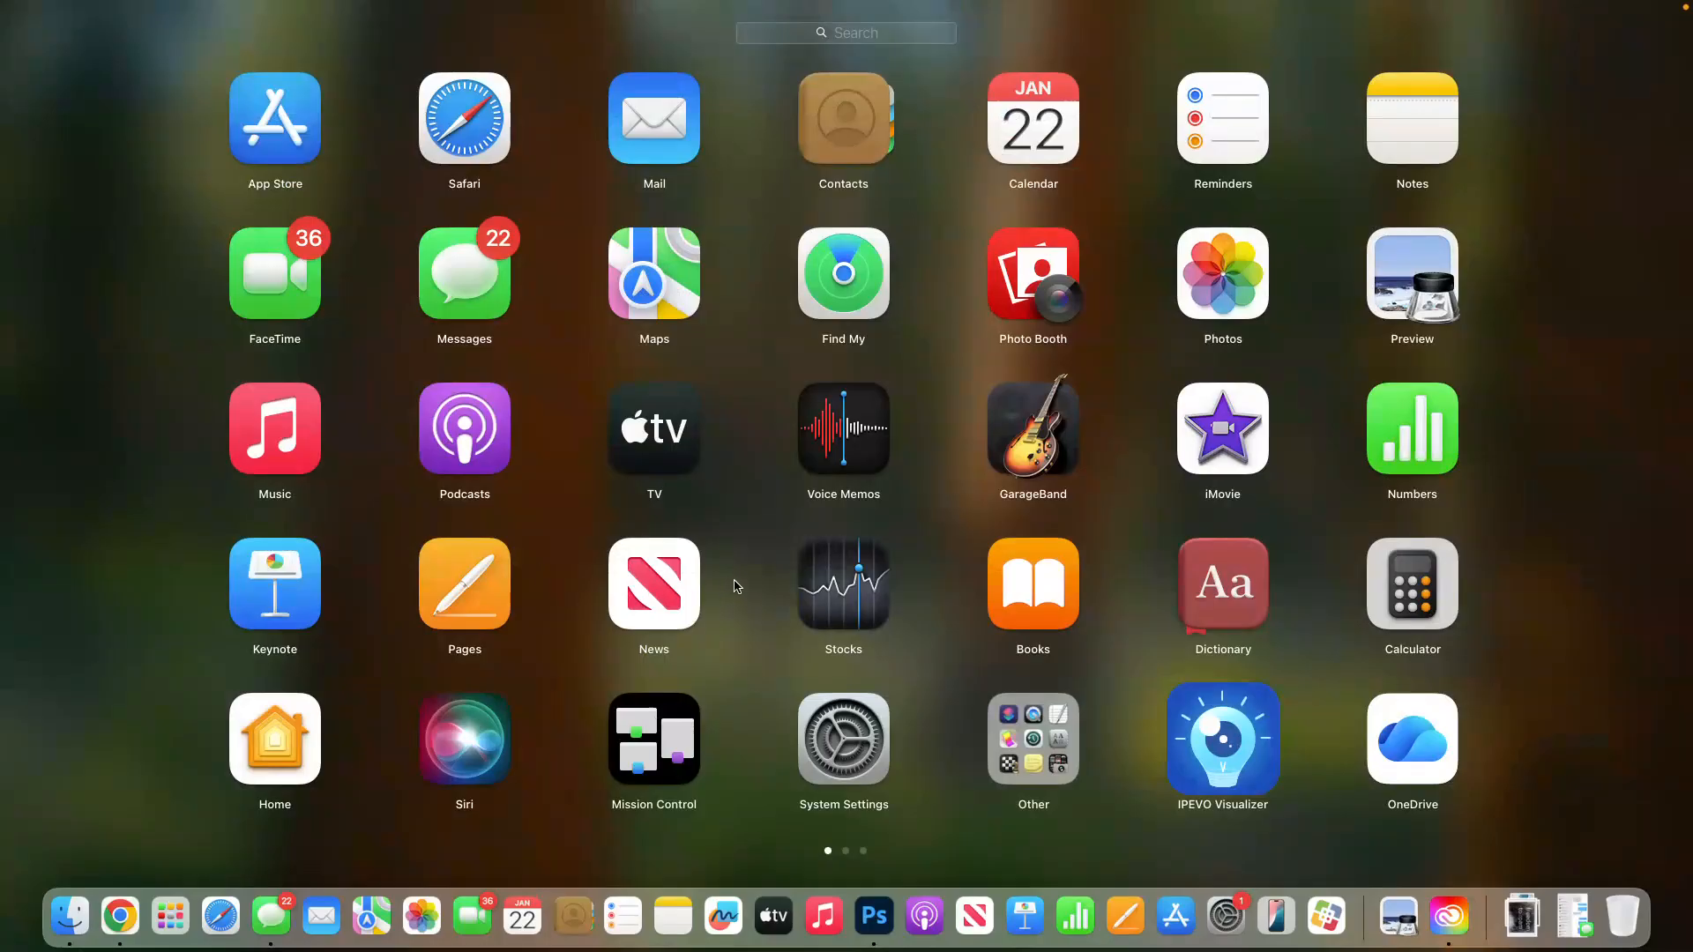
{"action": "left_click", "coordinate": [796, 32]}
{"action": "type", "text": "crea"}
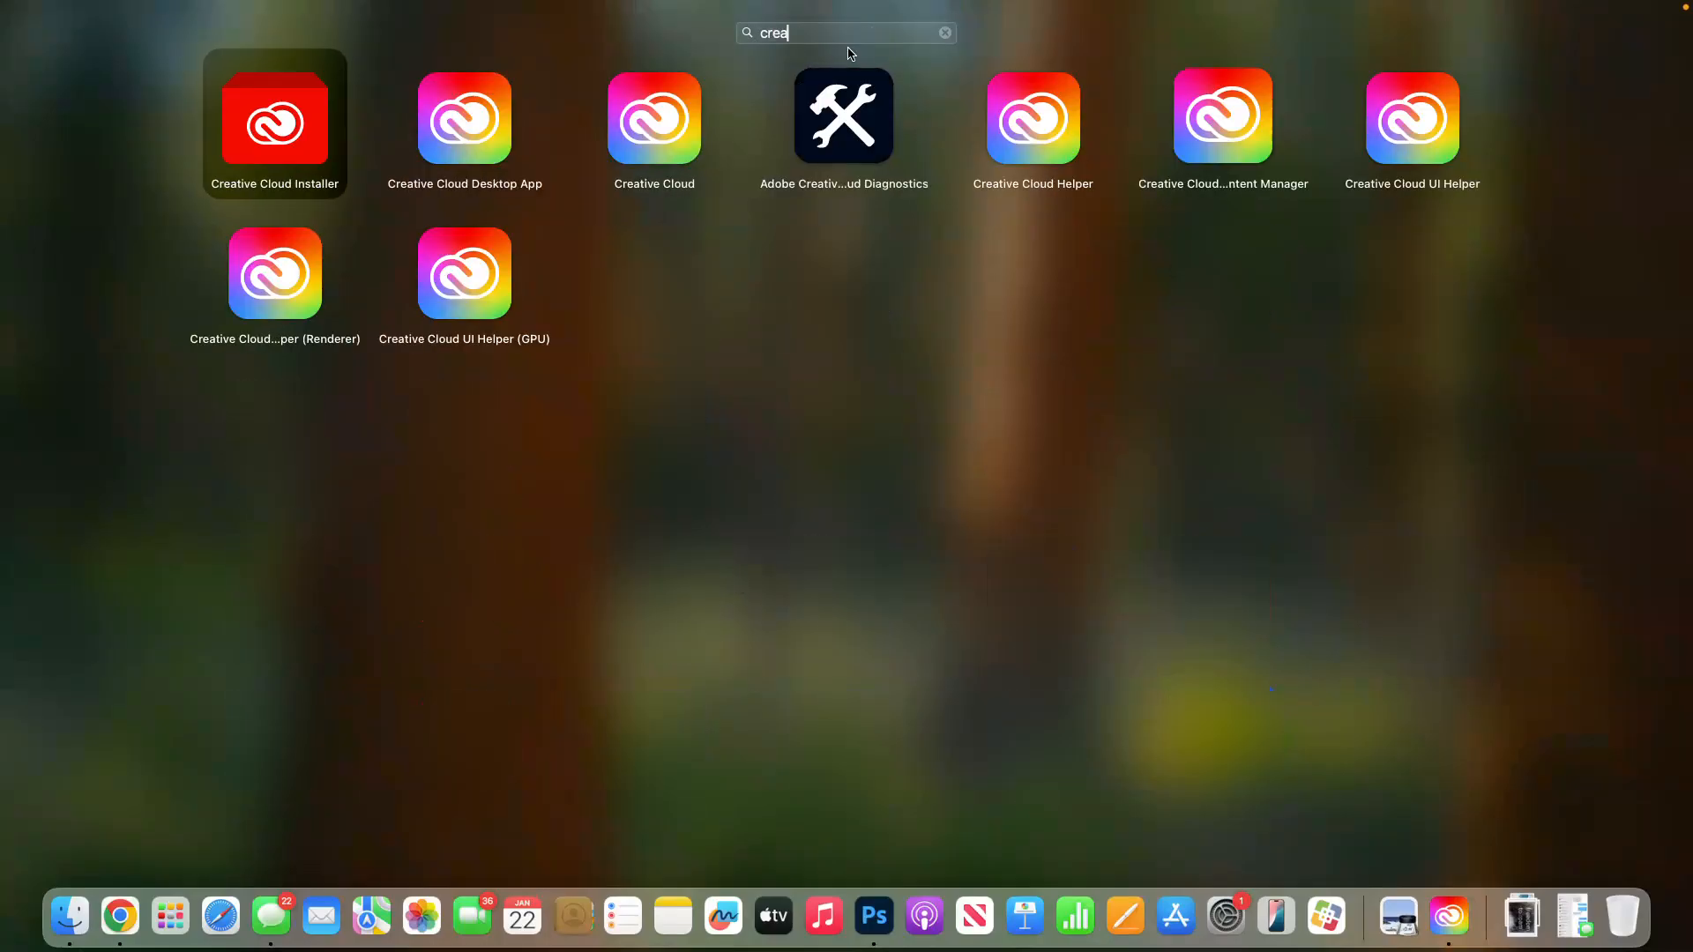
{"action": "type", "text": "tive cloud"}
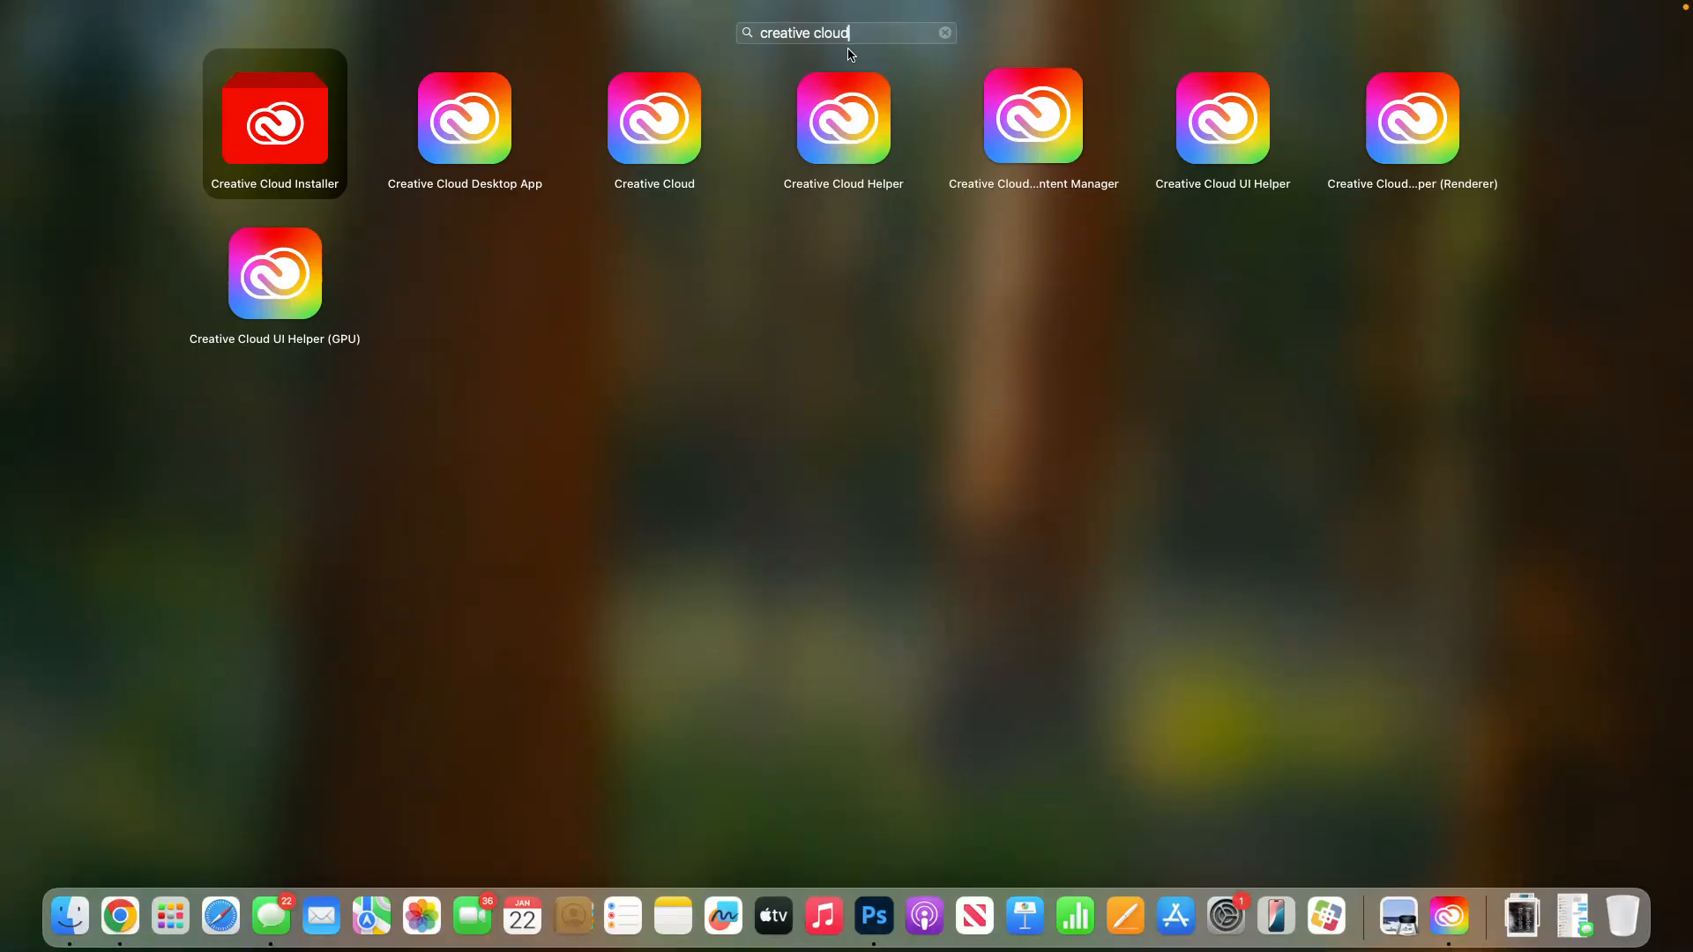
{"action": "left_click", "coordinate": [640, 130]}
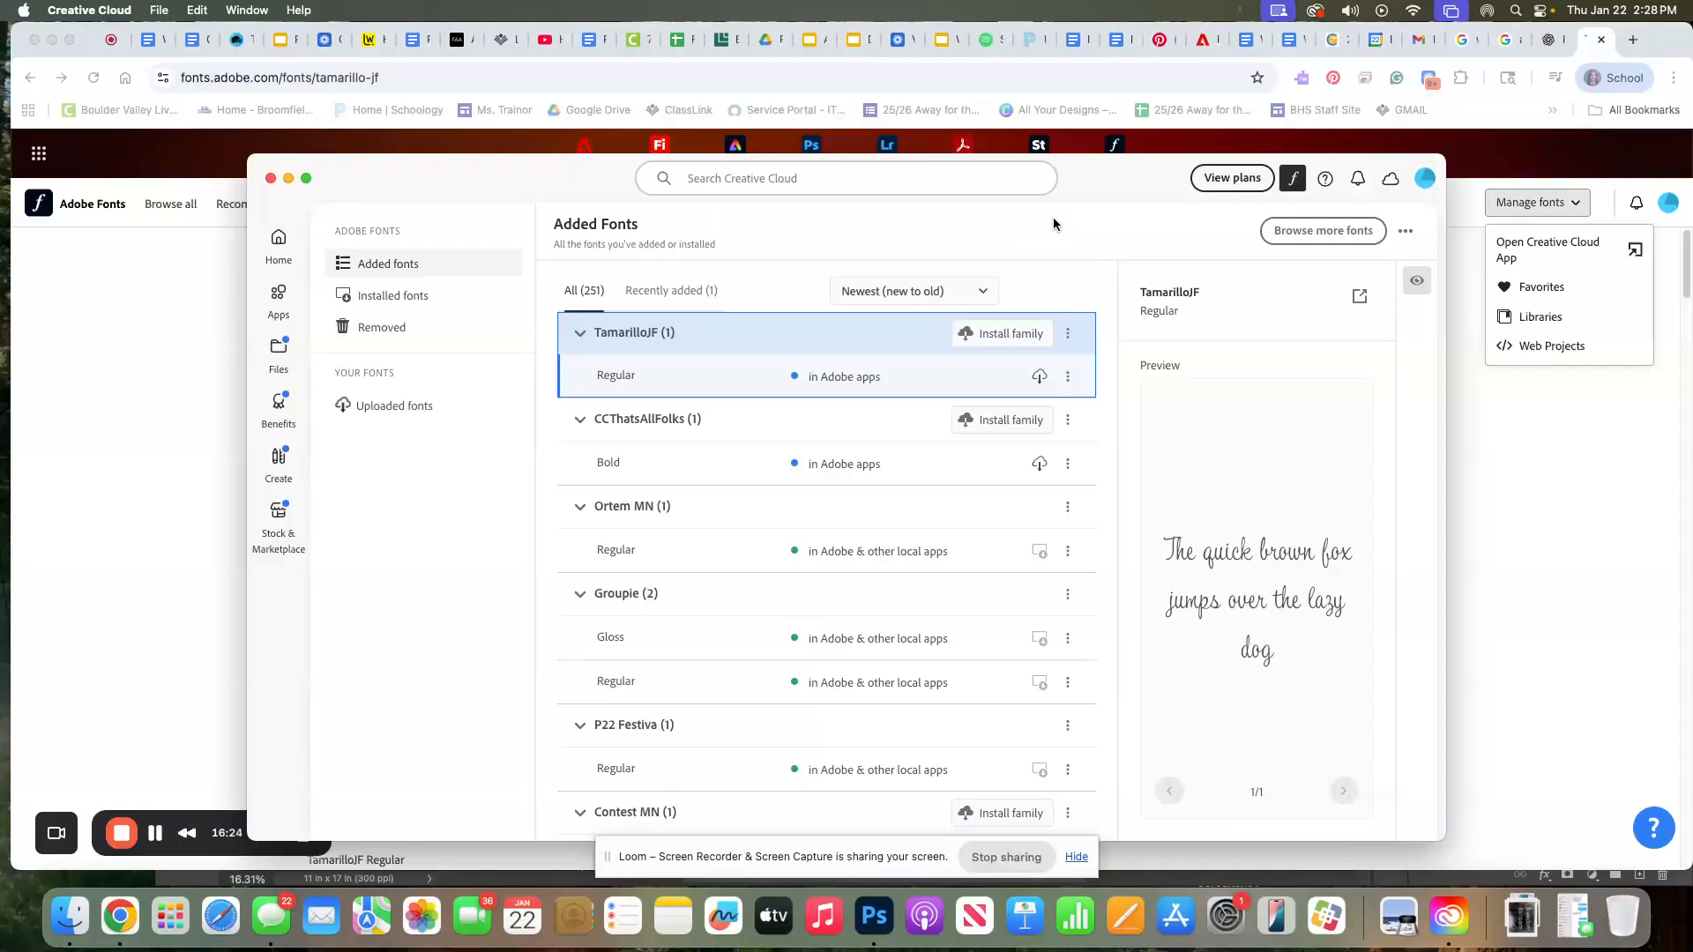
{"action": "left_click", "coordinate": [1004, 334]}
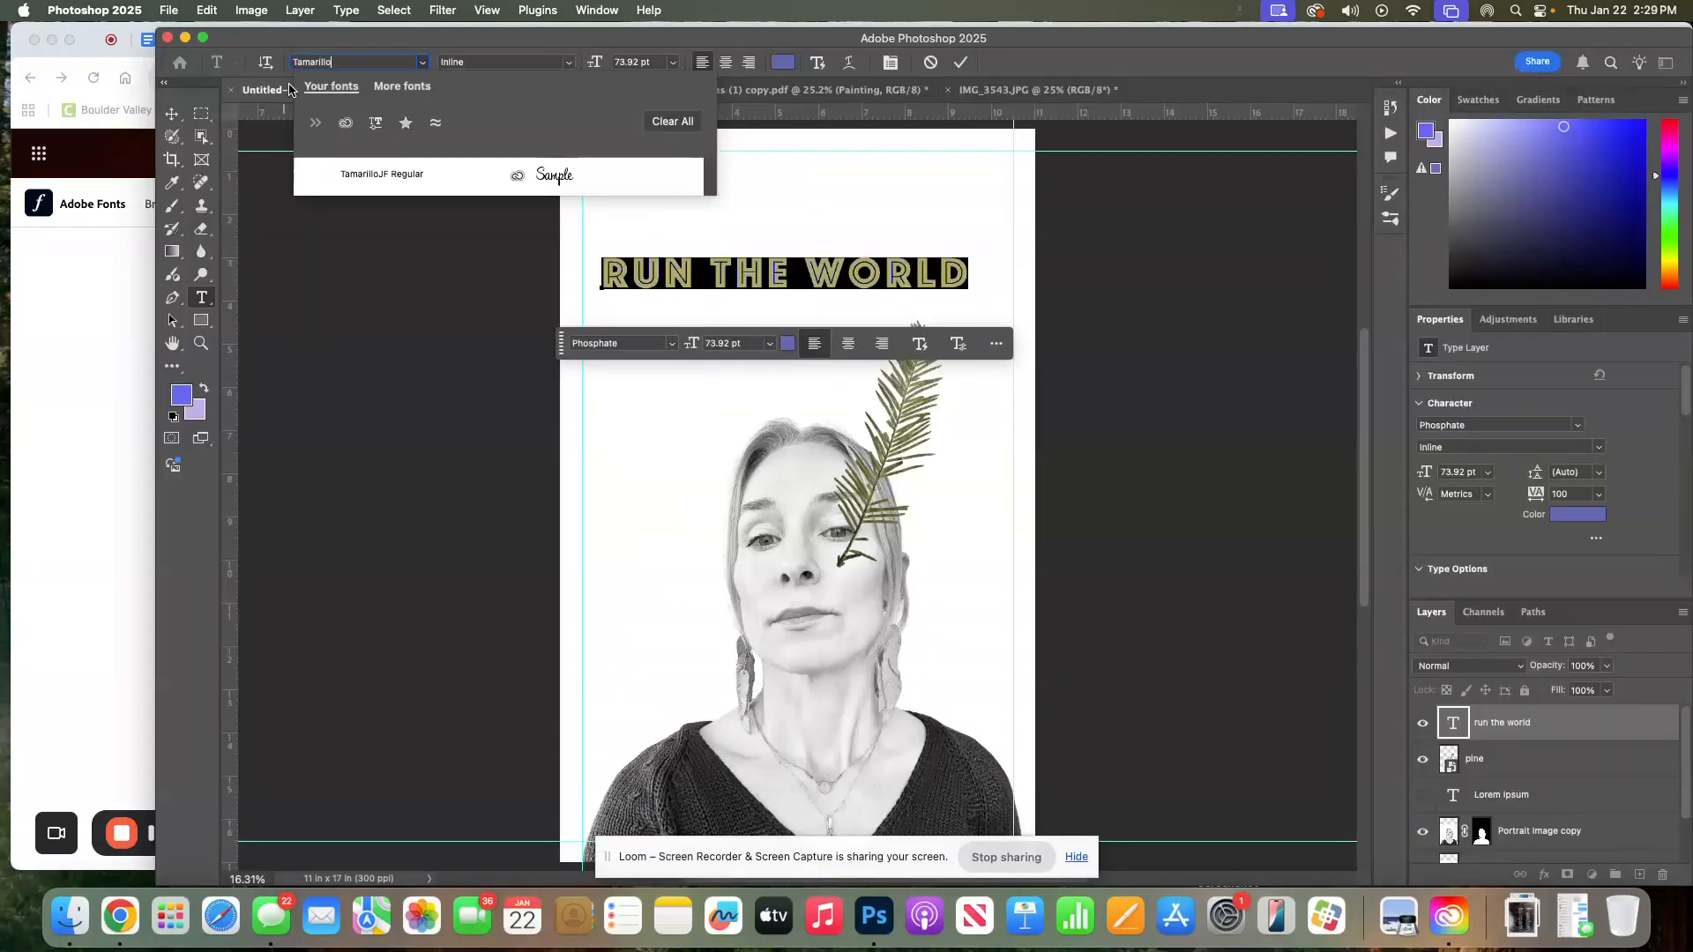
Change the headline font to TamarilloJF Regular and move the headline down beside the pine branch
{"action": "left_click", "coordinate": [388, 175]}
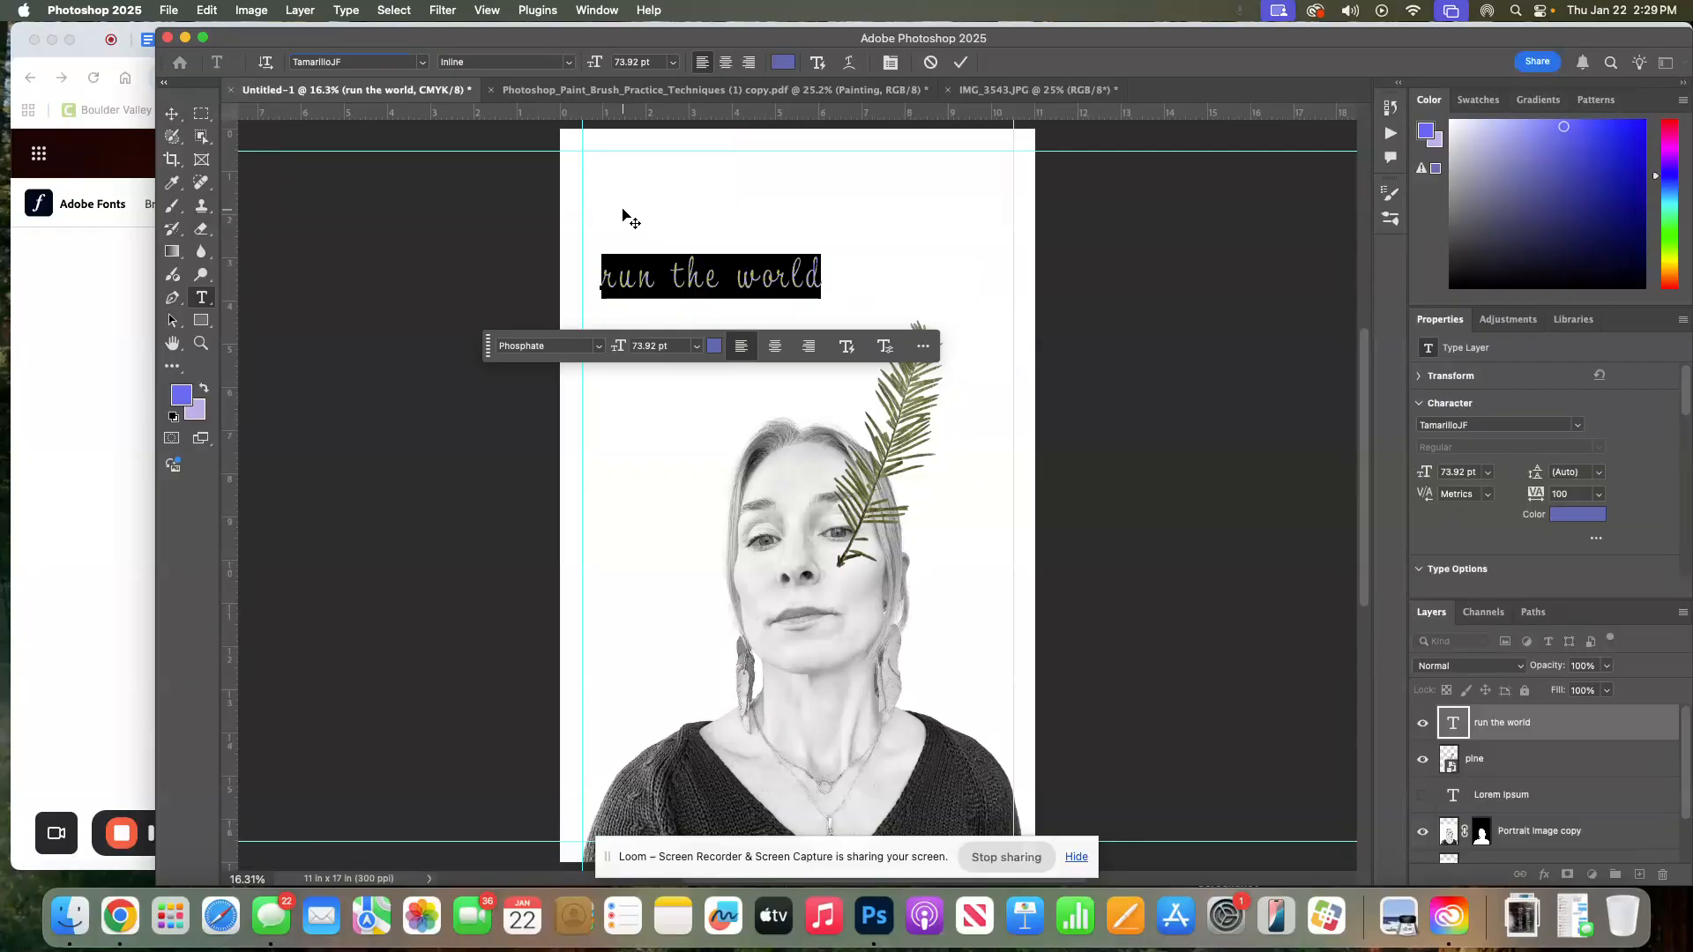
{"action": "left_click", "coordinate": [169, 115]}
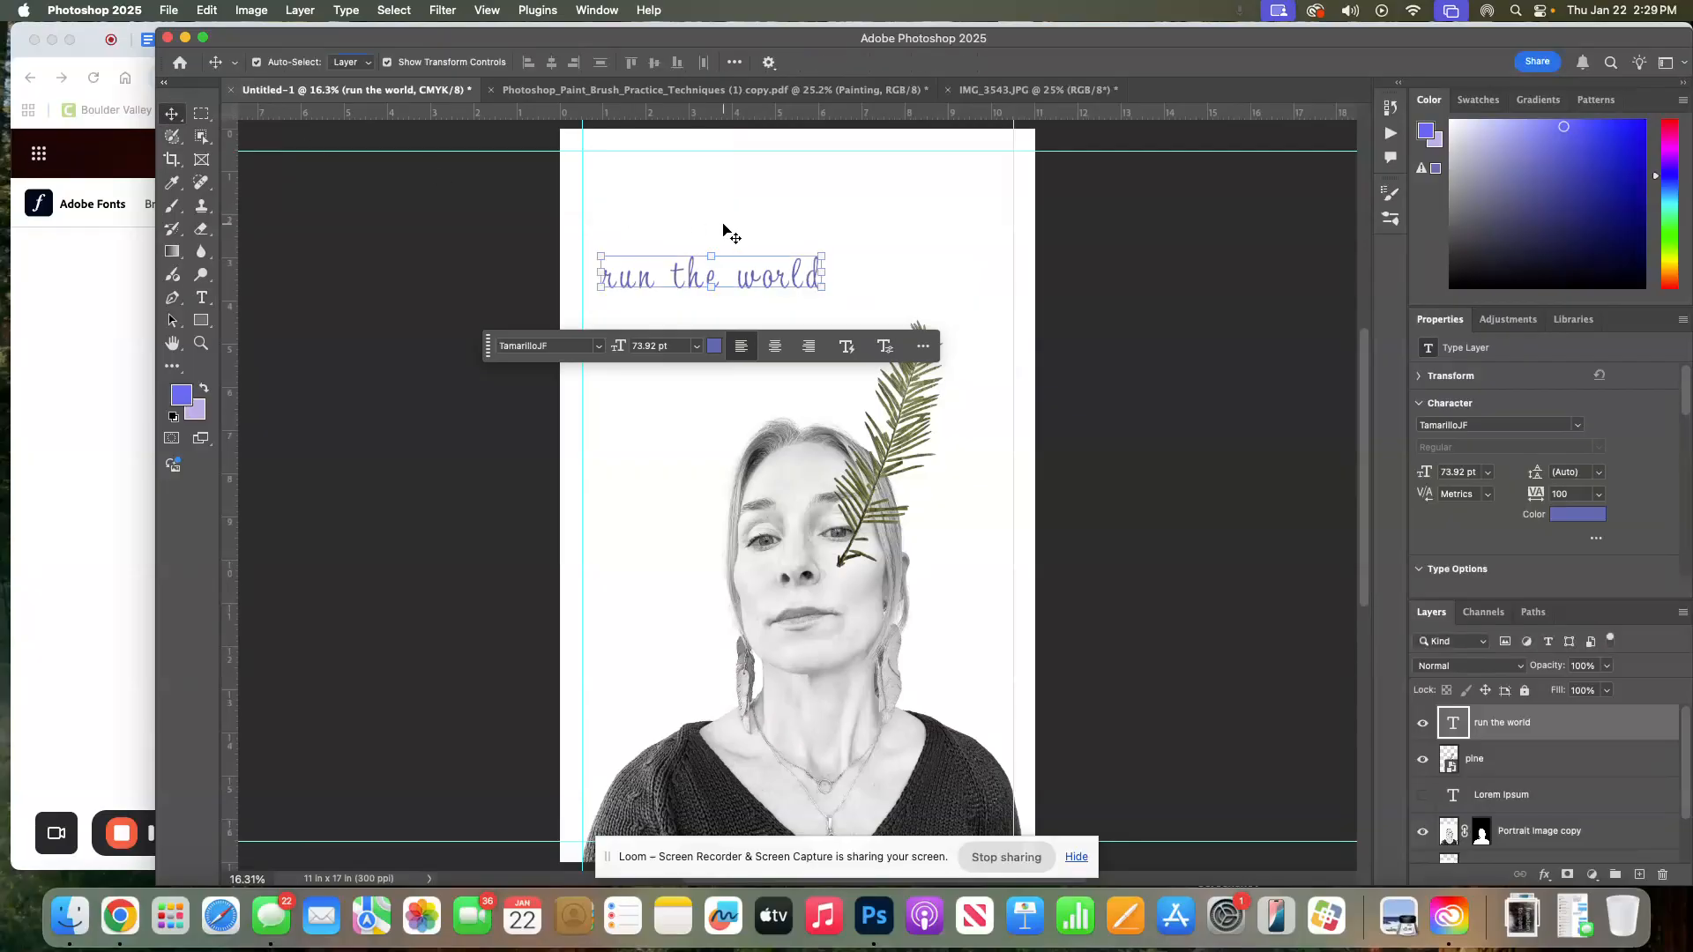
{"action": "left_click", "coordinate": [726, 235]}
{"action": "left_click_drag", "start_coordinate": [761, 288], "coordinate": [806, 376]}
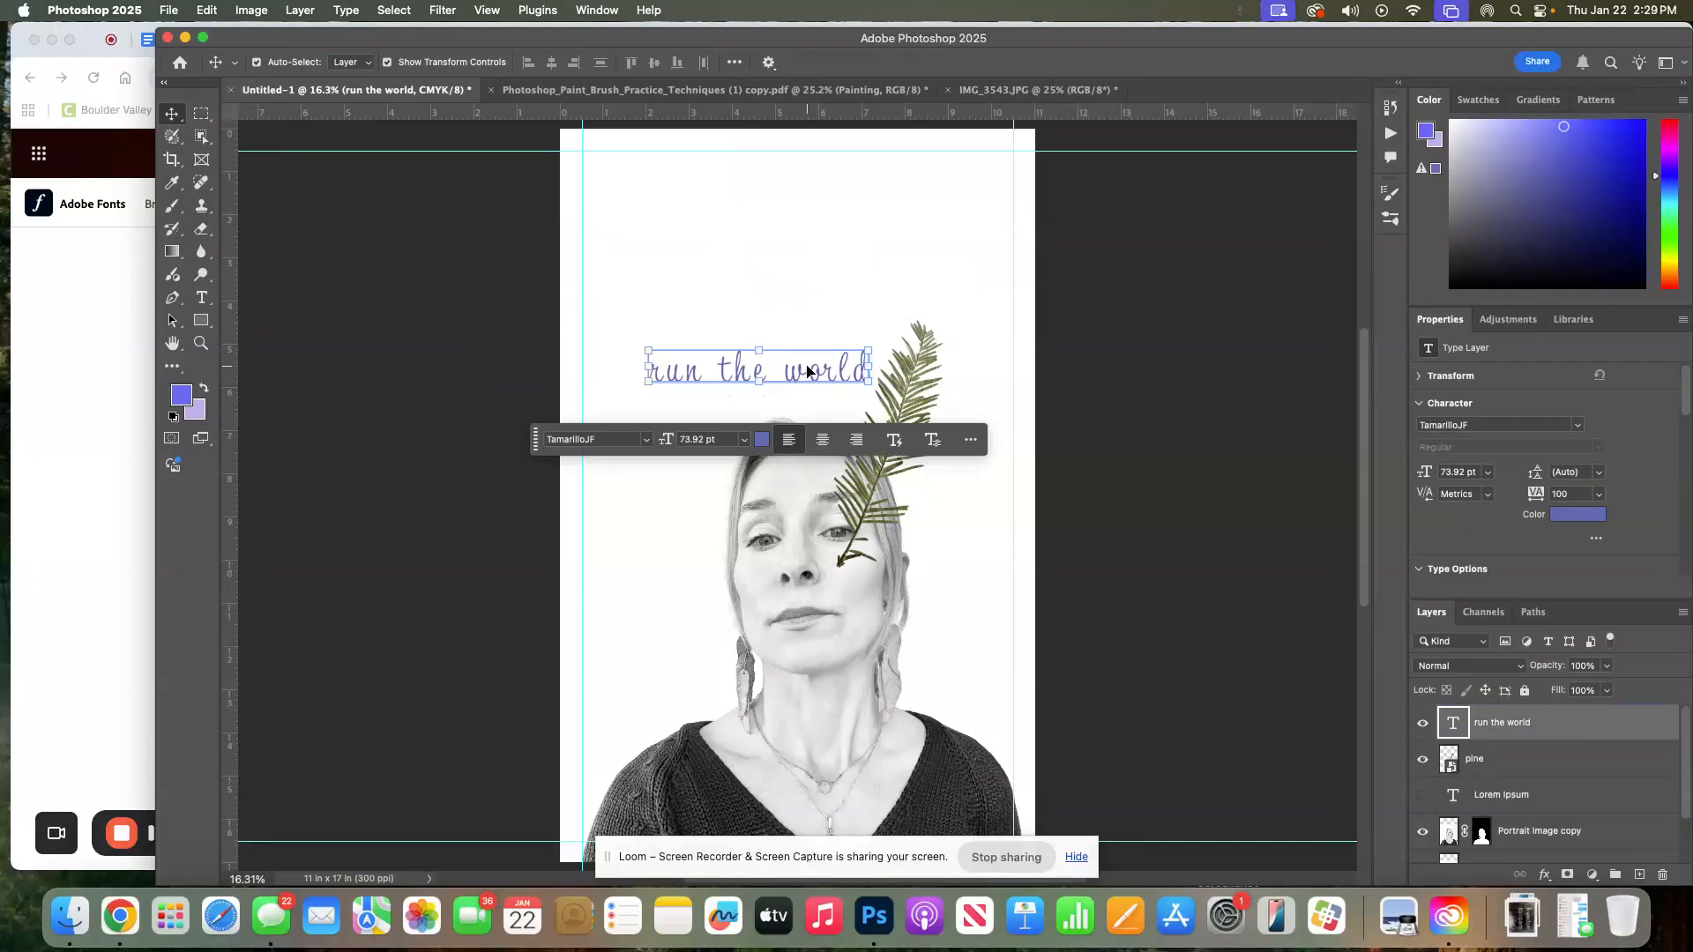
Rotate the headline about 17 degrees clockwise with Free Transform and commit it
{"action": "key", "text": "super+t"}
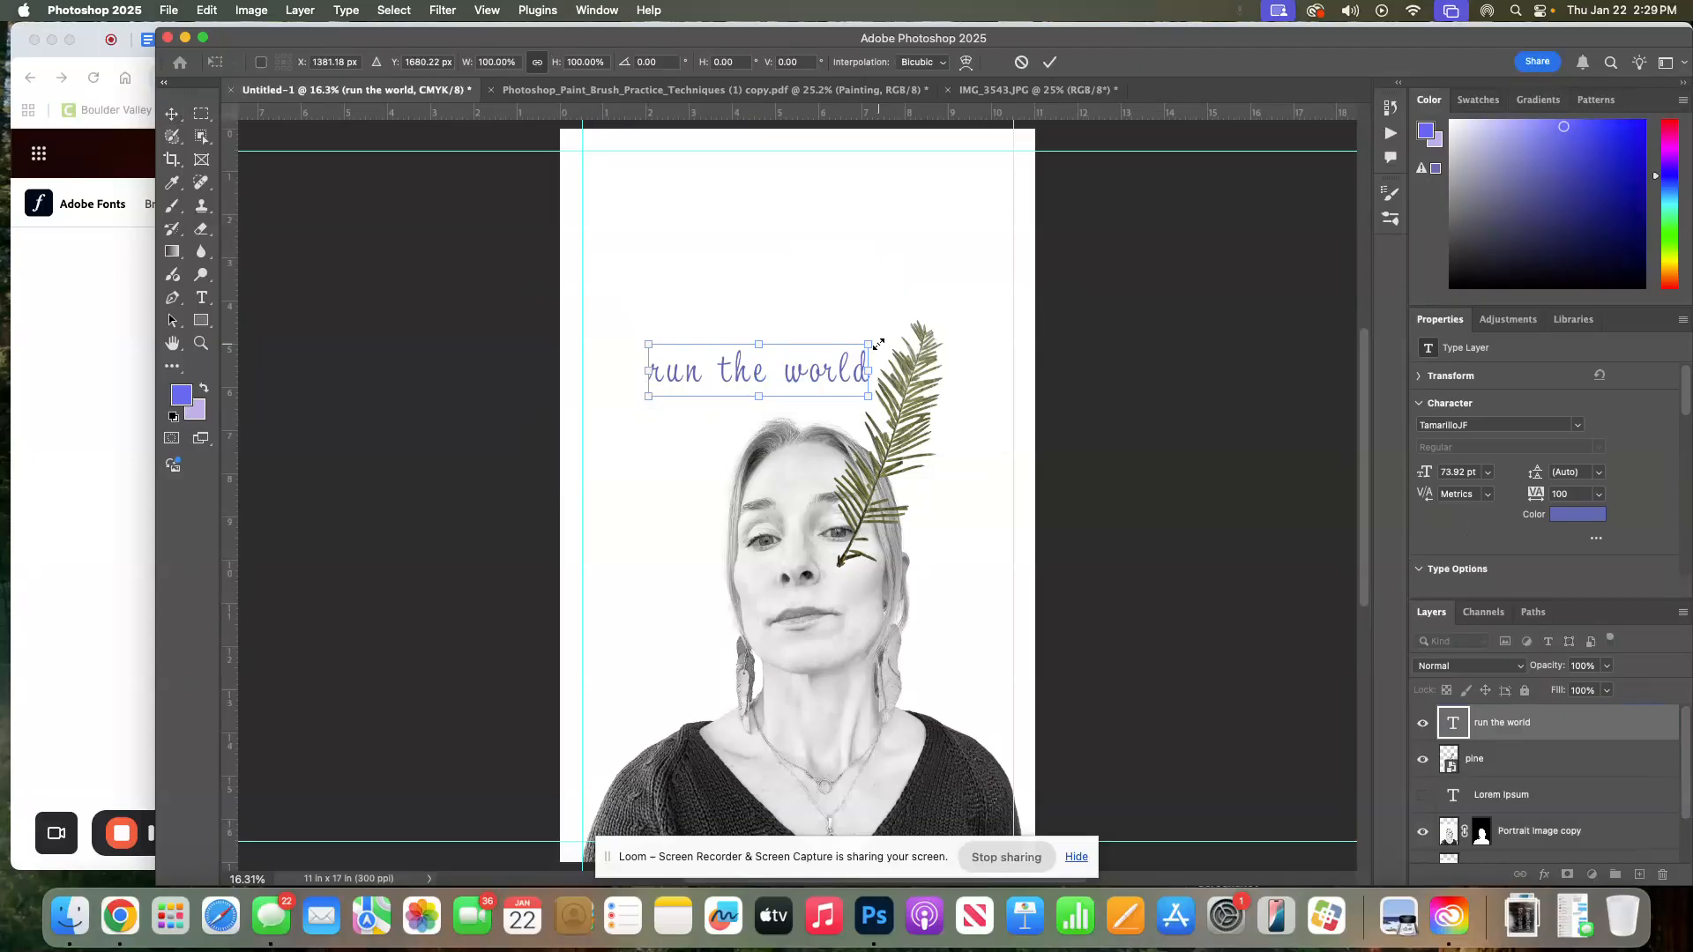
{"action": "left_click_drag", "start_coordinate": [879, 344], "coordinate": [799, 415]}
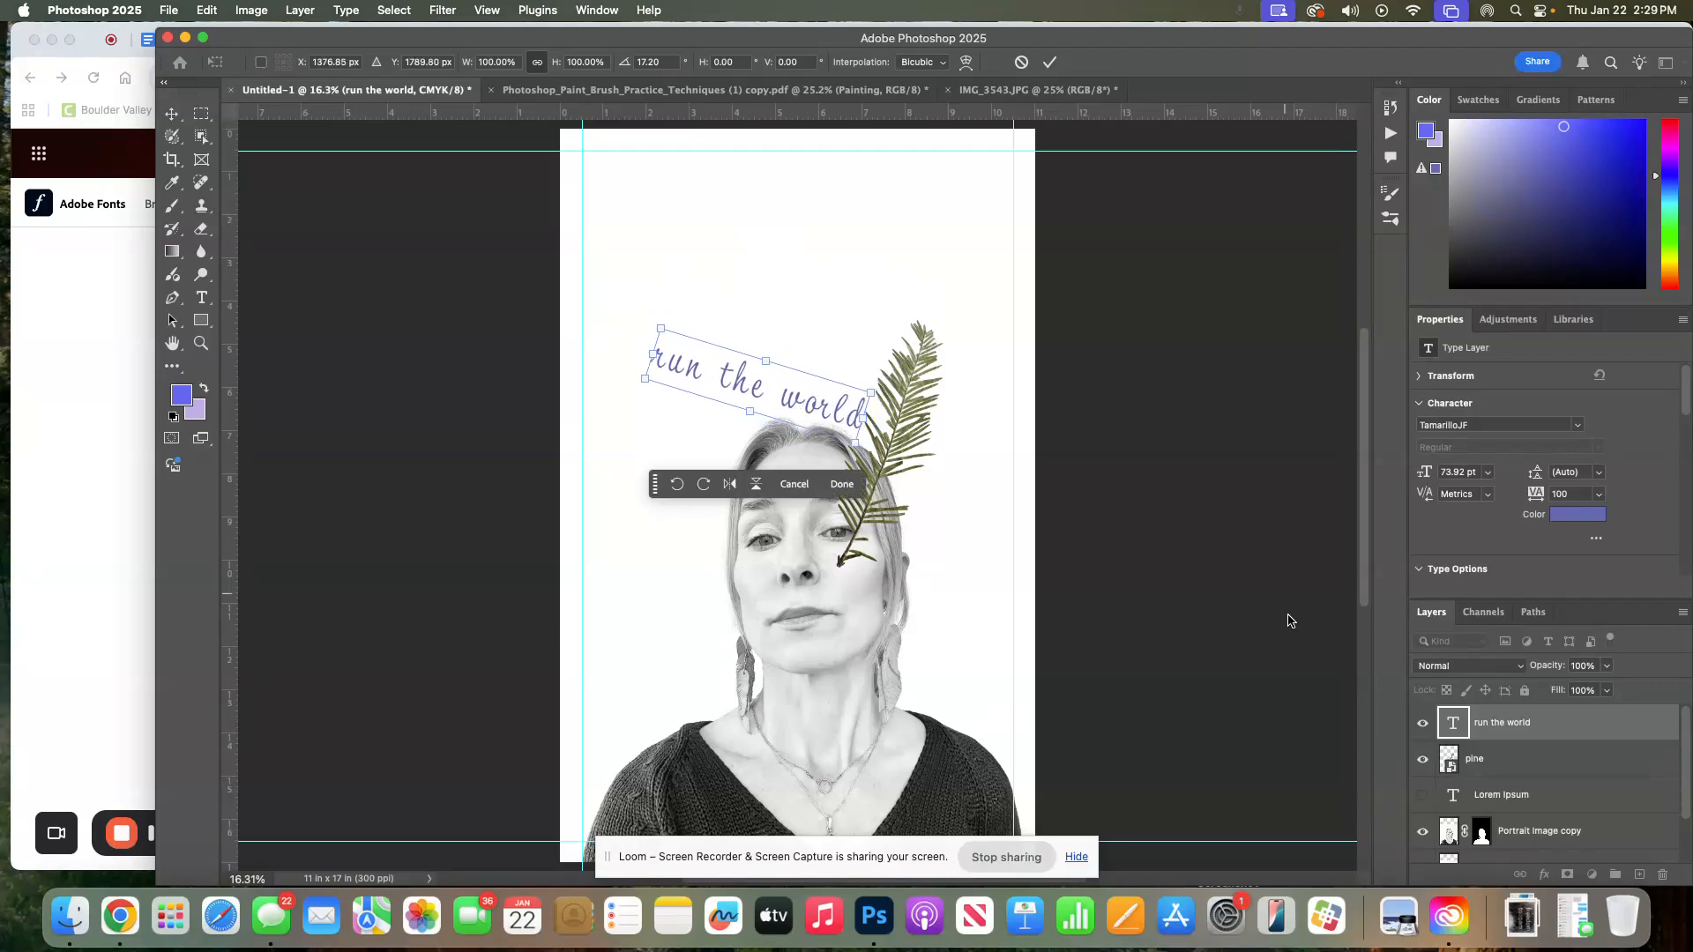
{"action": "key", "text": "Return"}
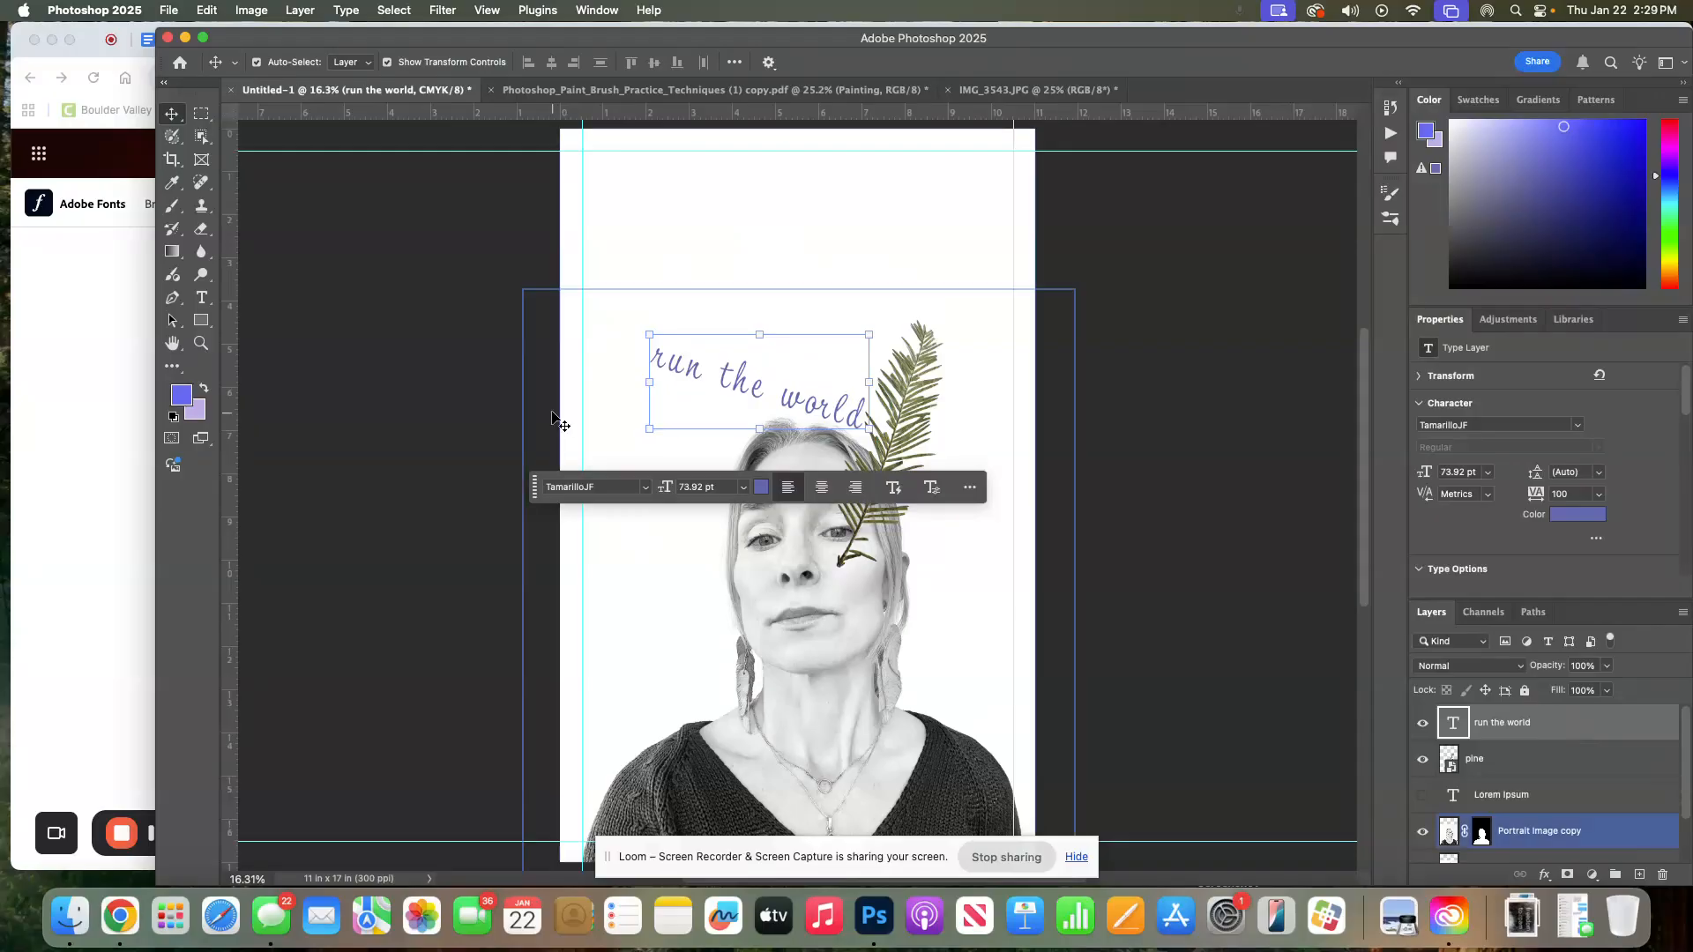
Reselect TamarilloJF, open the Character panel for the headline text, and try the faux bold and faux italic styles
{"action": "left_click", "coordinate": [645, 489]}
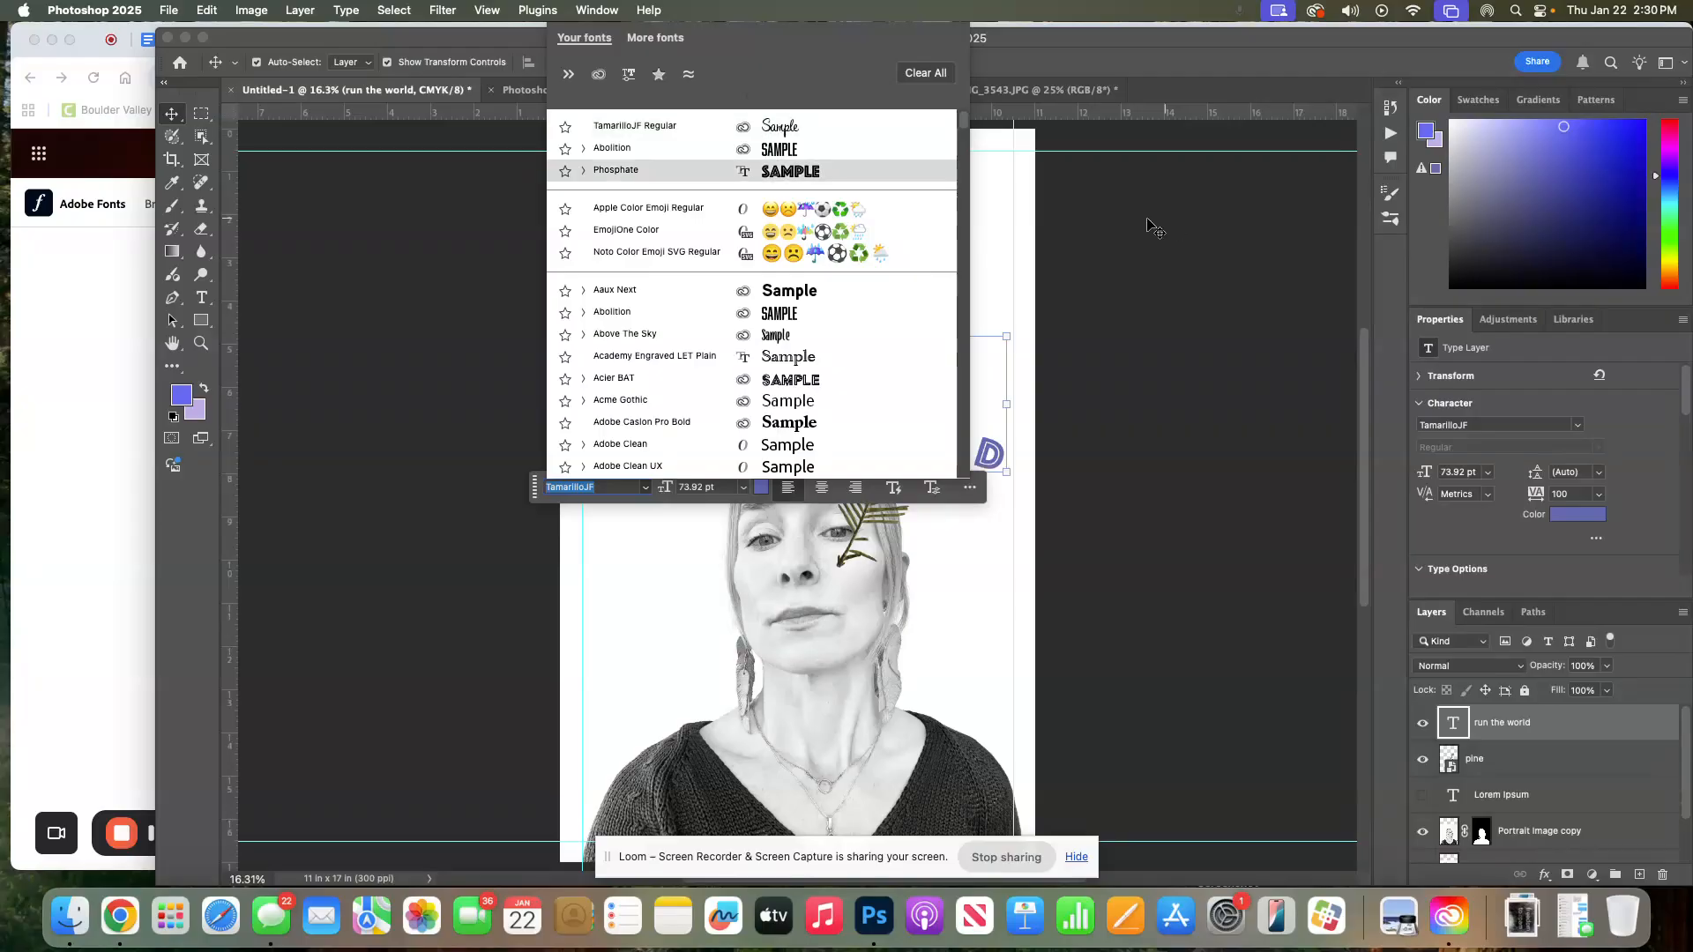
{"action": "left_click", "coordinate": [797, 134]}
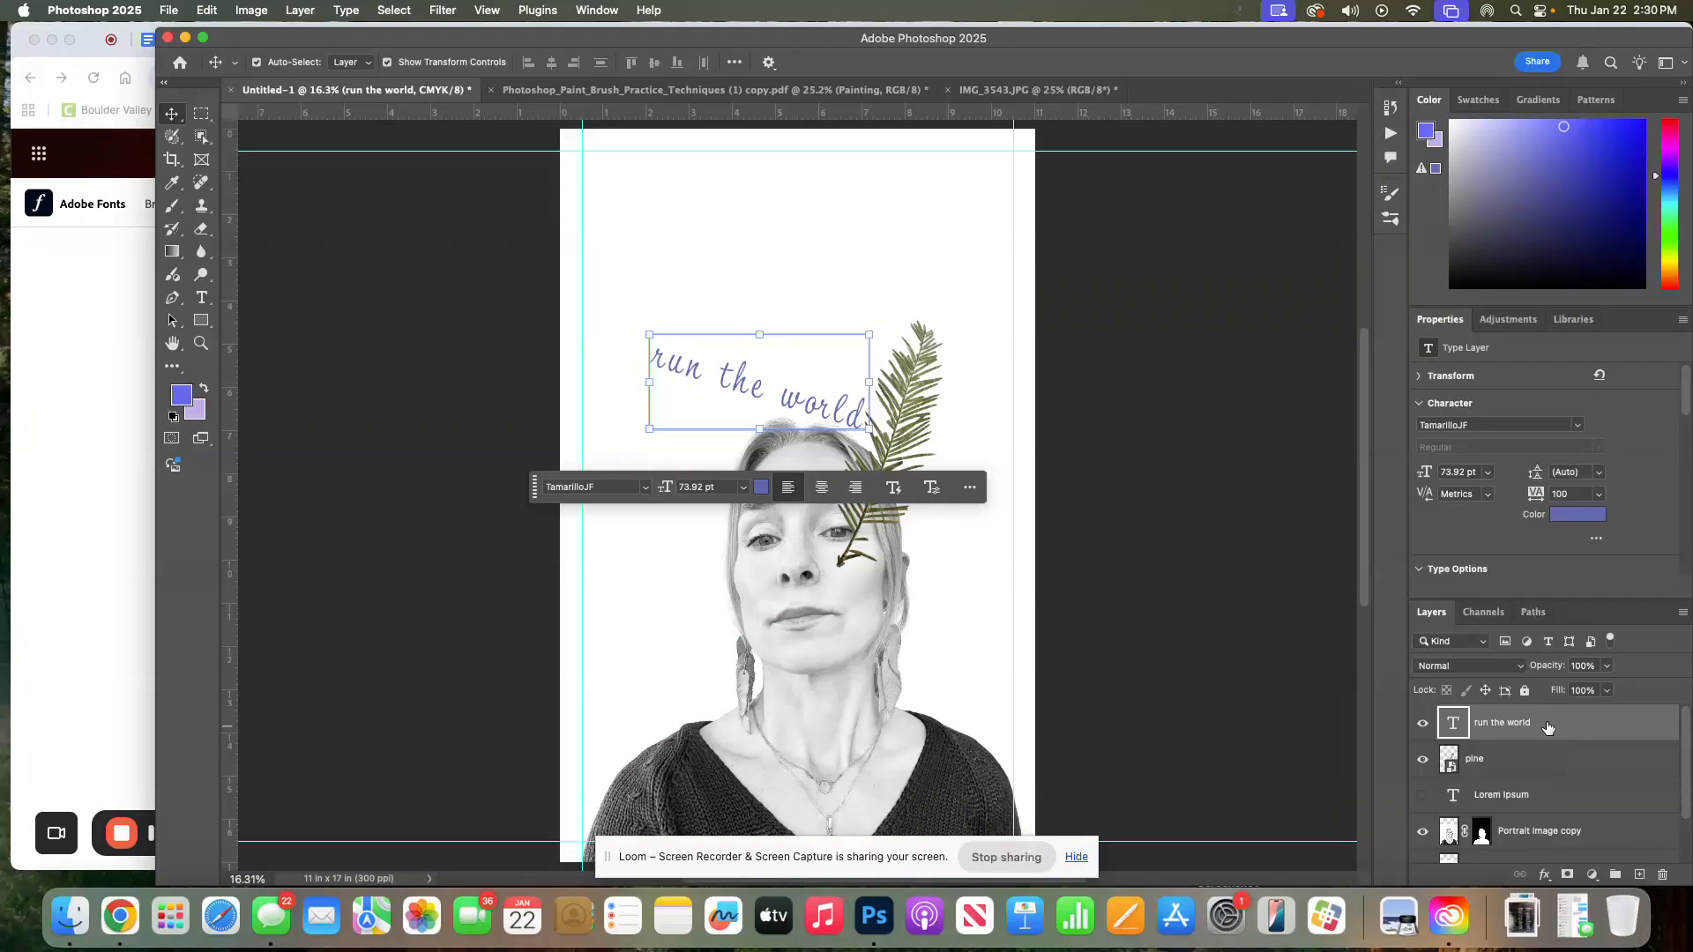
{"action": "double_click", "coordinate": [1461, 725]}
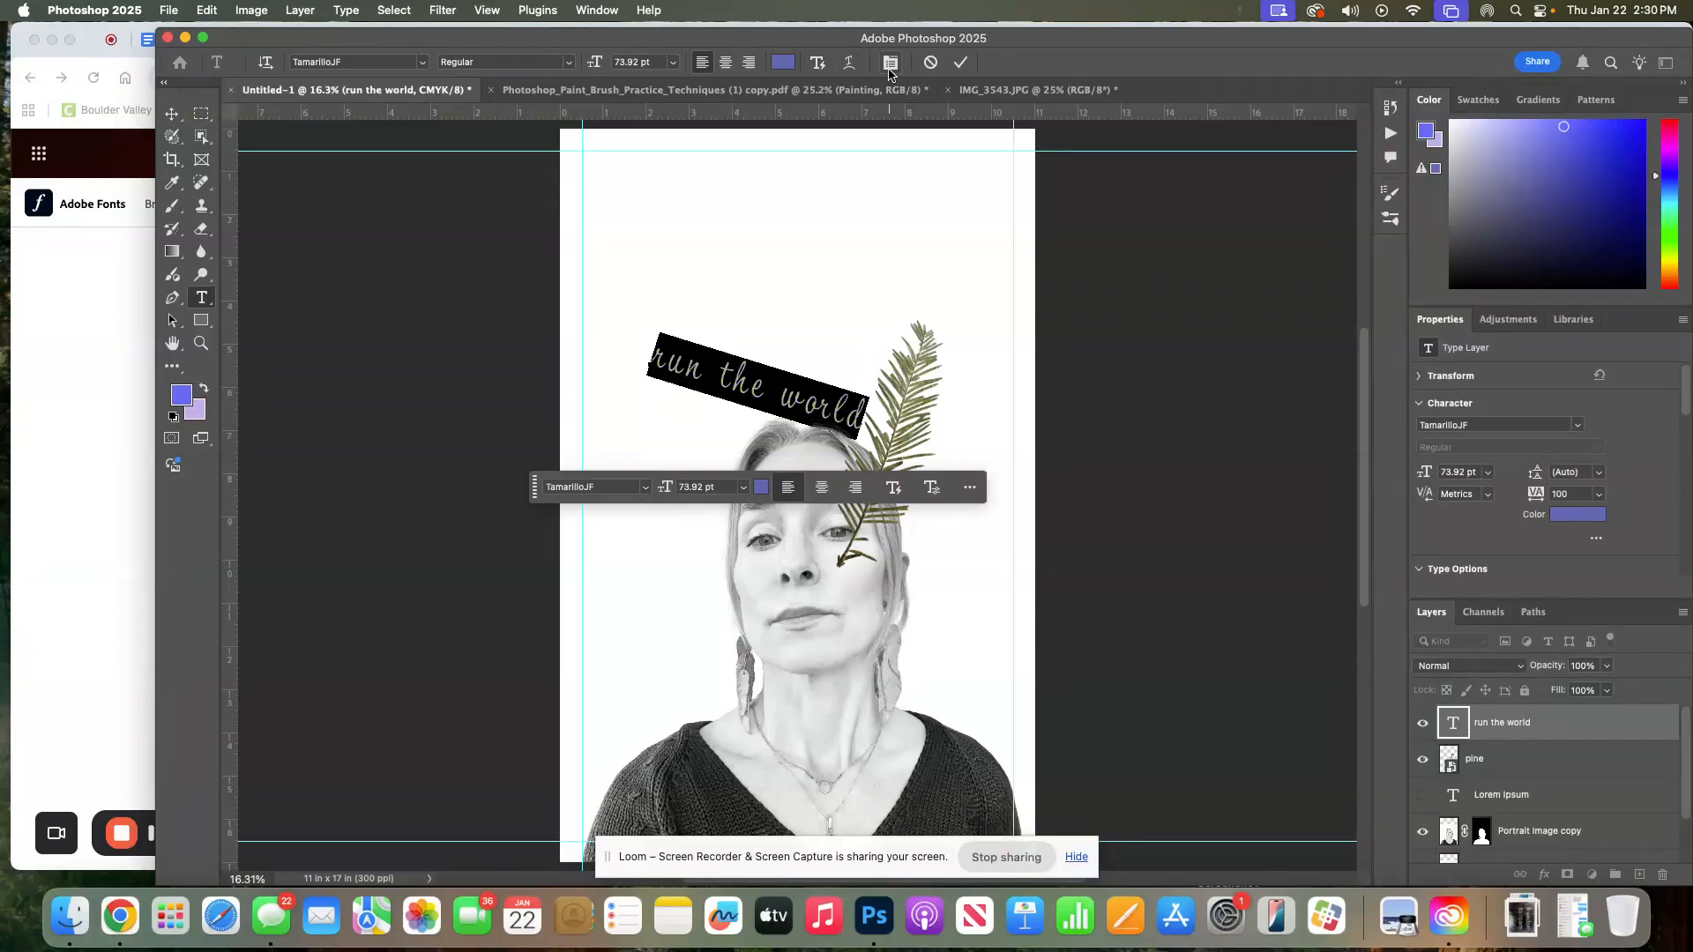
{"action": "left_click", "coordinate": [890, 64]}
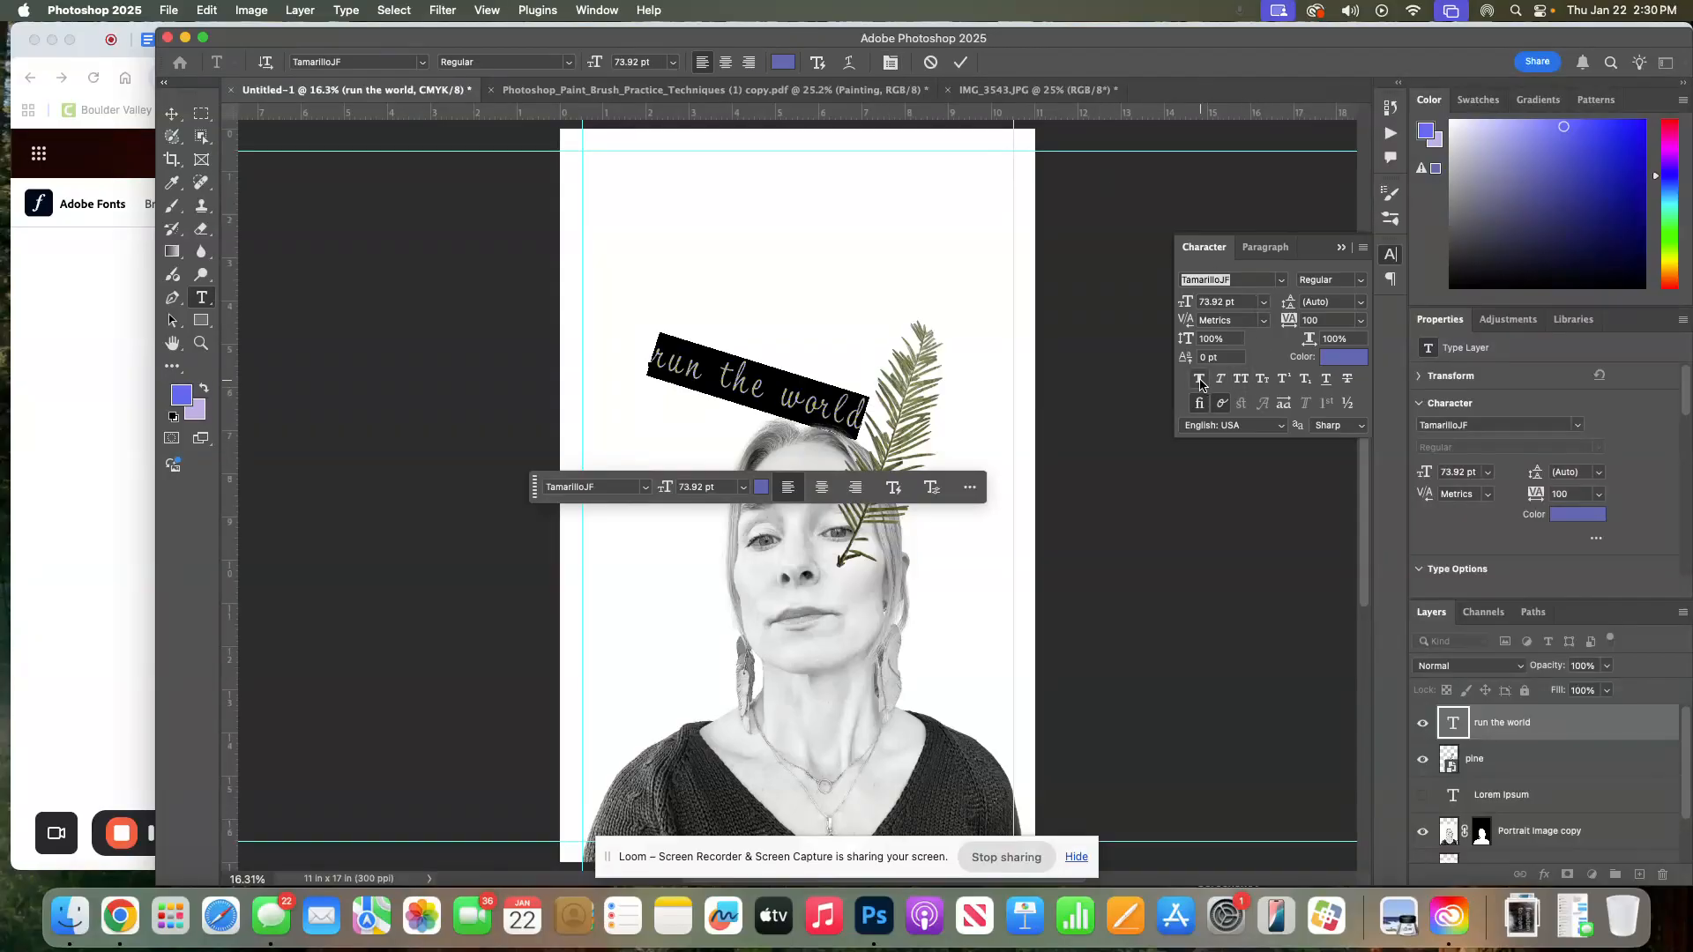
{"action": "left_click", "coordinate": [1199, 381]}
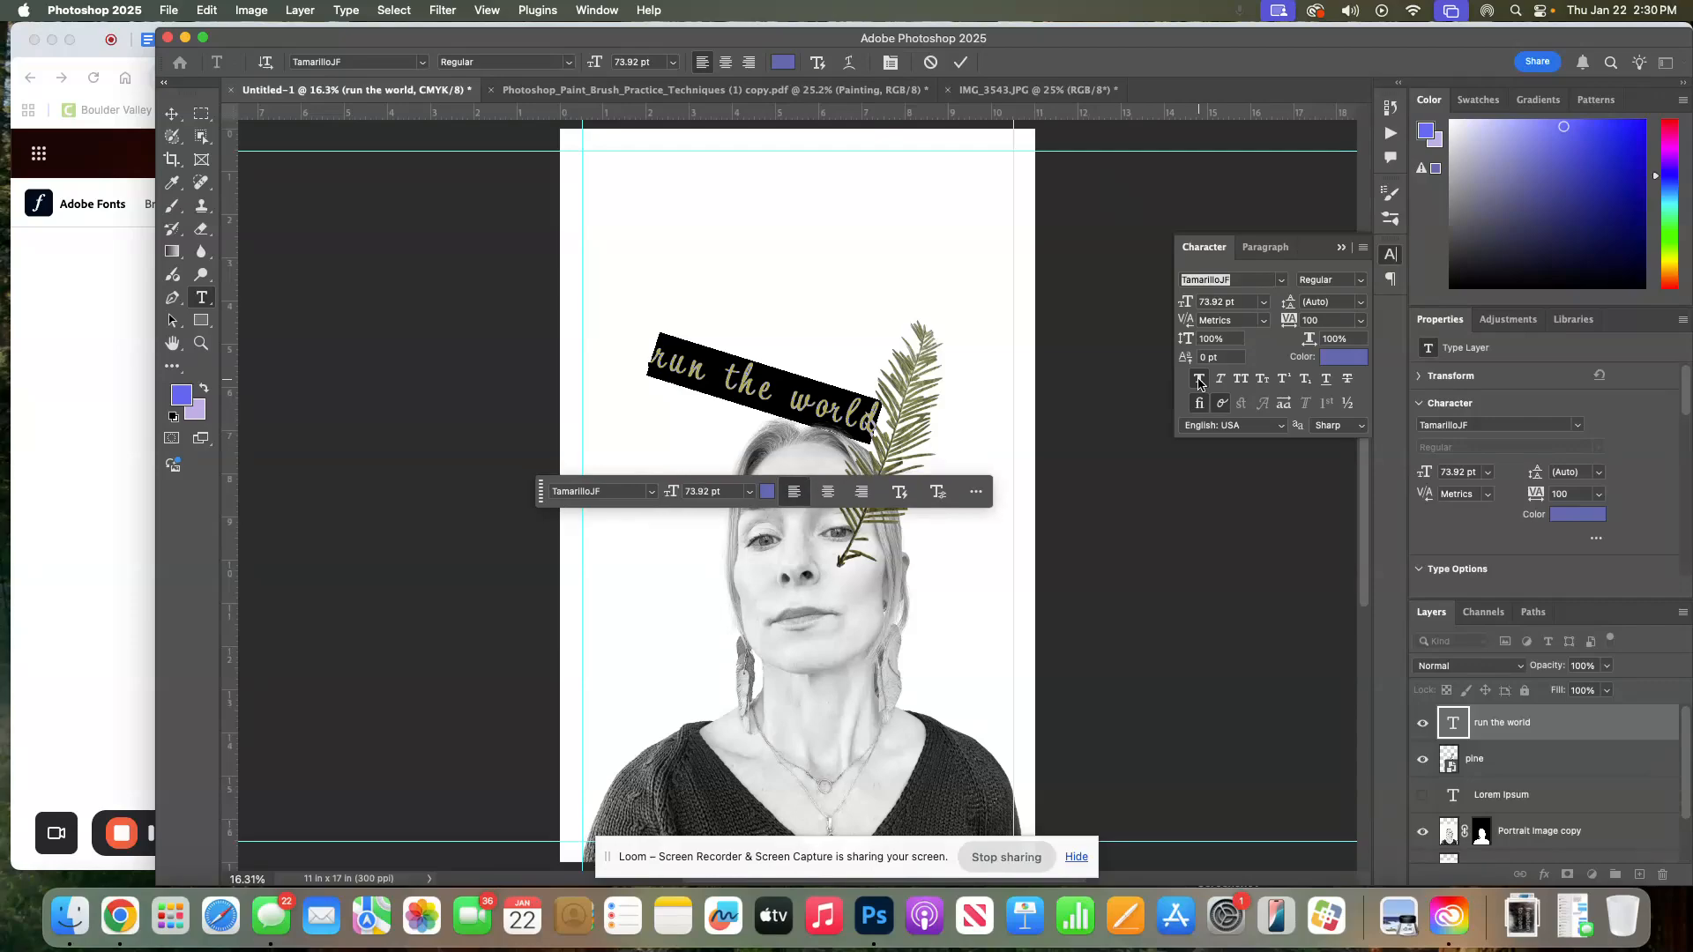
{"action": "left_click", "coordinate": [1222, 381]}
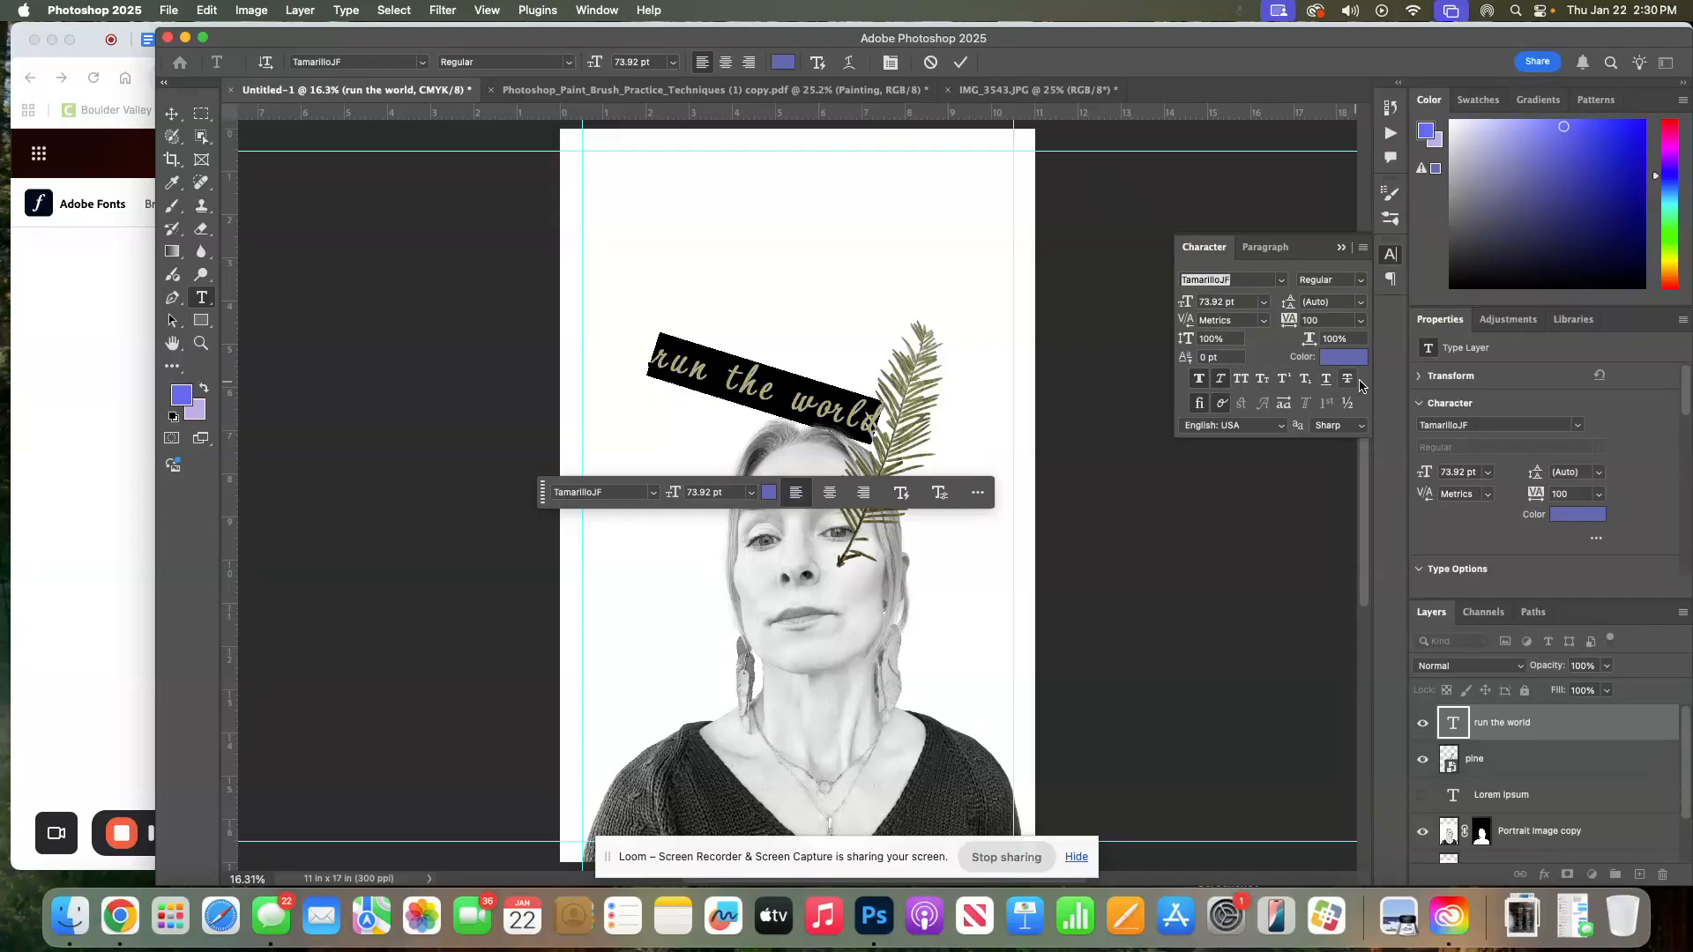
{"action": "left_click", "coordinate": [1198, 381]}
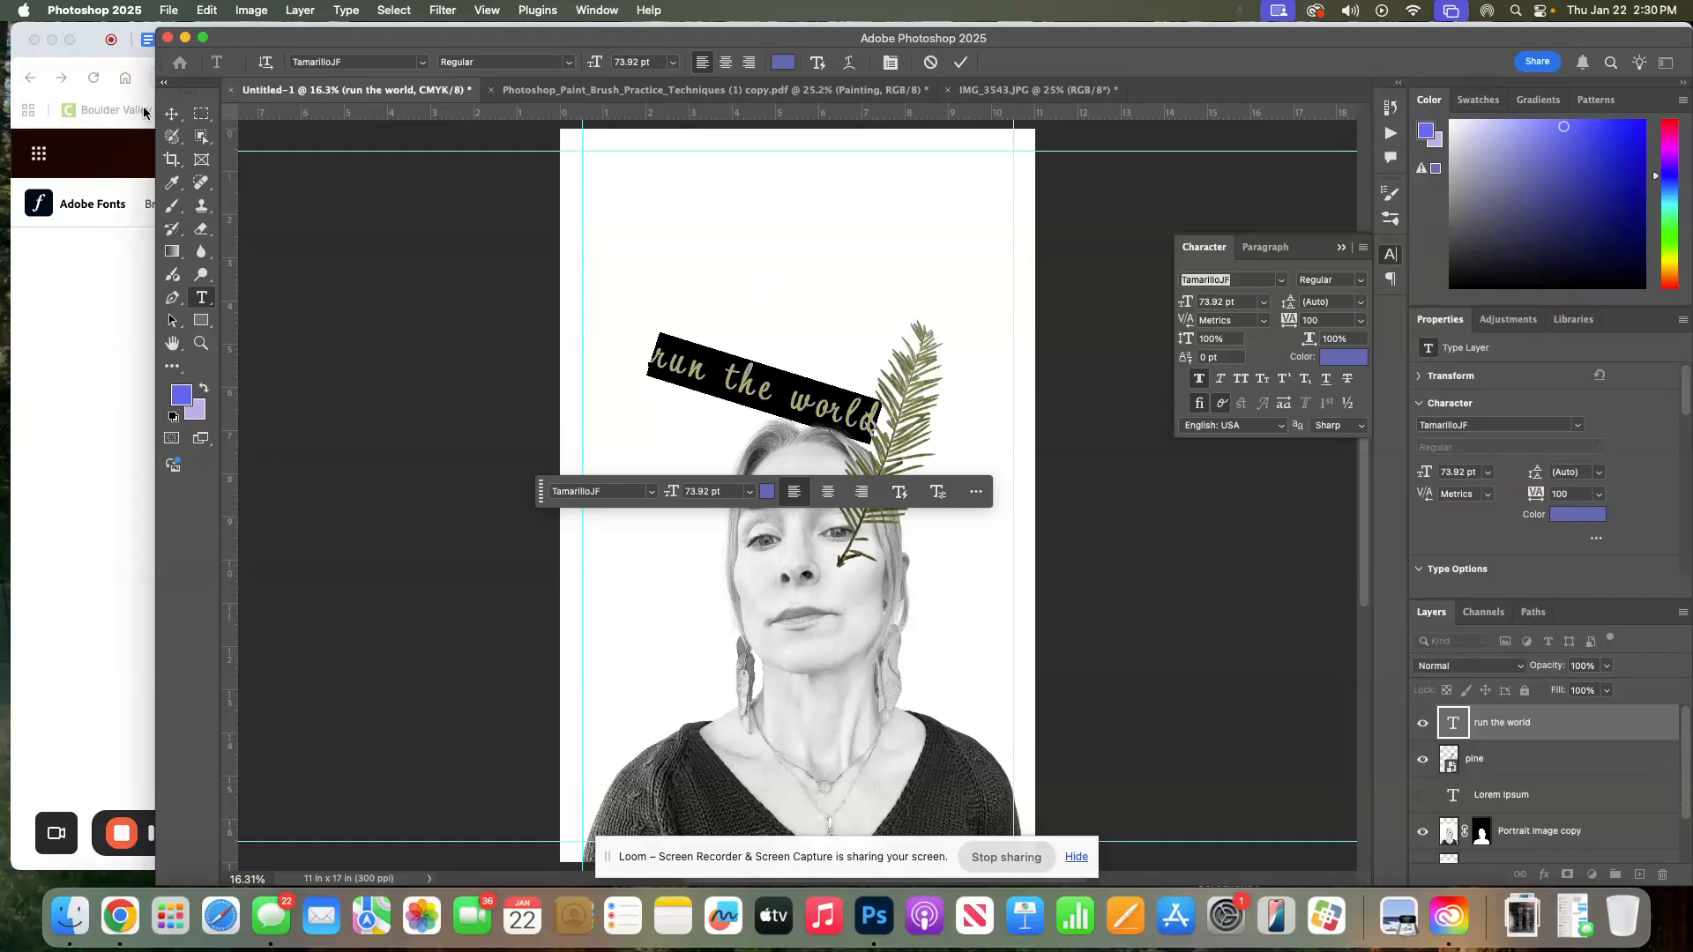
Open the headline layer's Layer Style and add a Stroke positioned Outside
{"action": "left_click", "coordinate": [167, 113]}
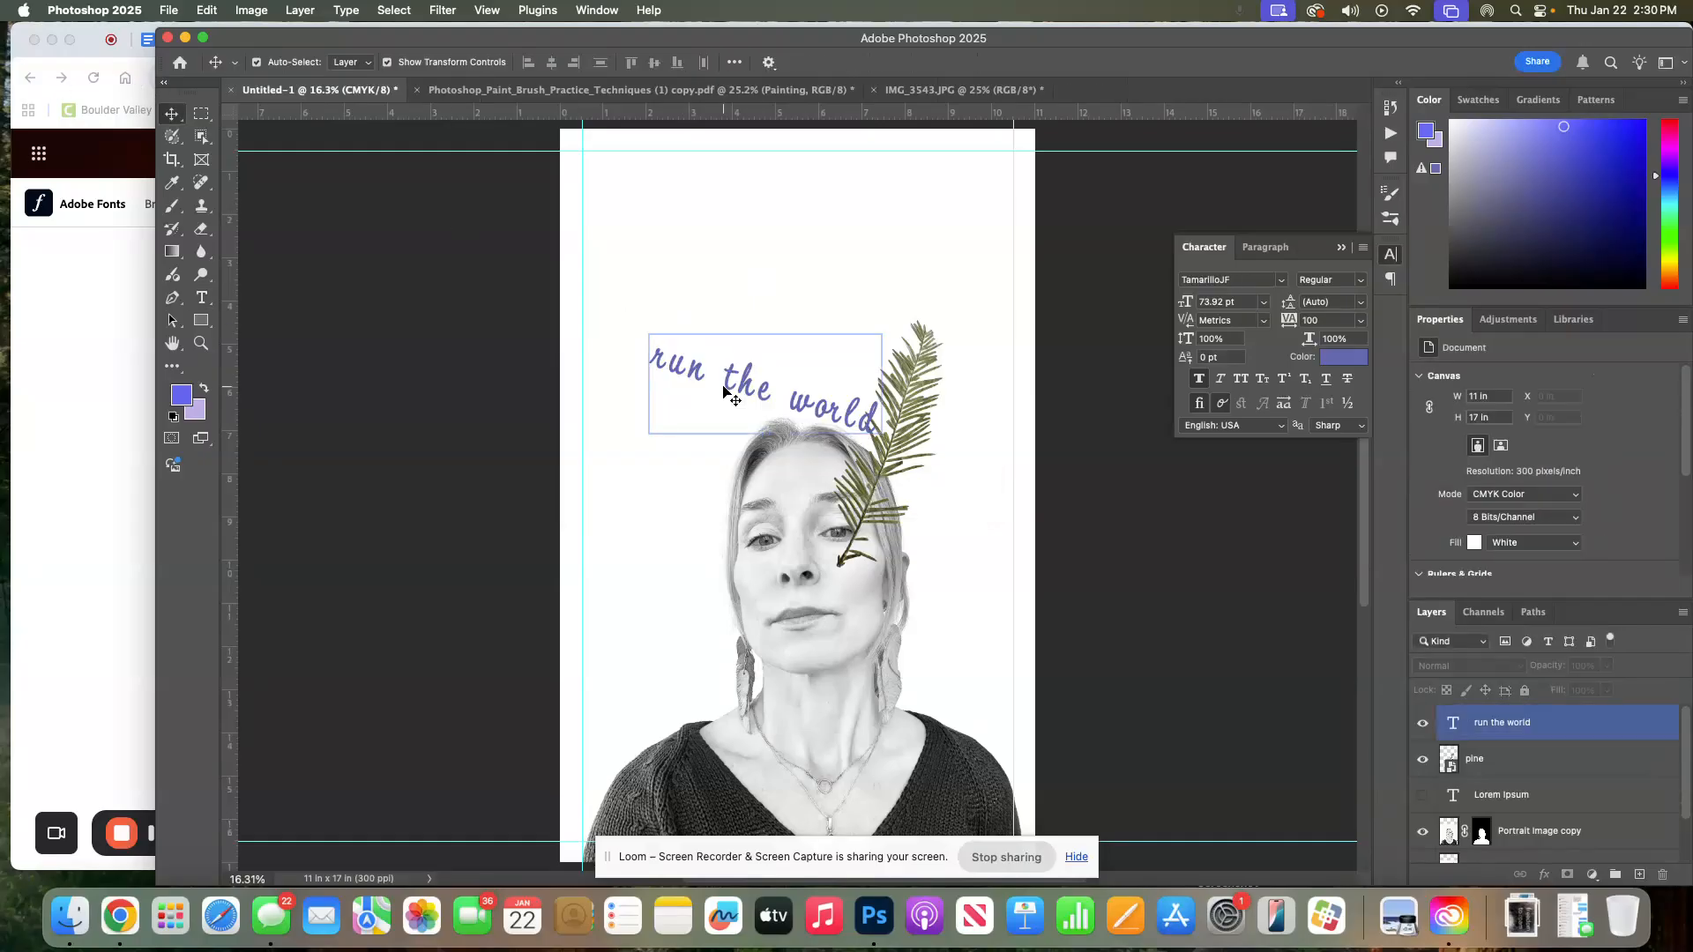
{"action": "left_click", "coordinate": [725, 391]}
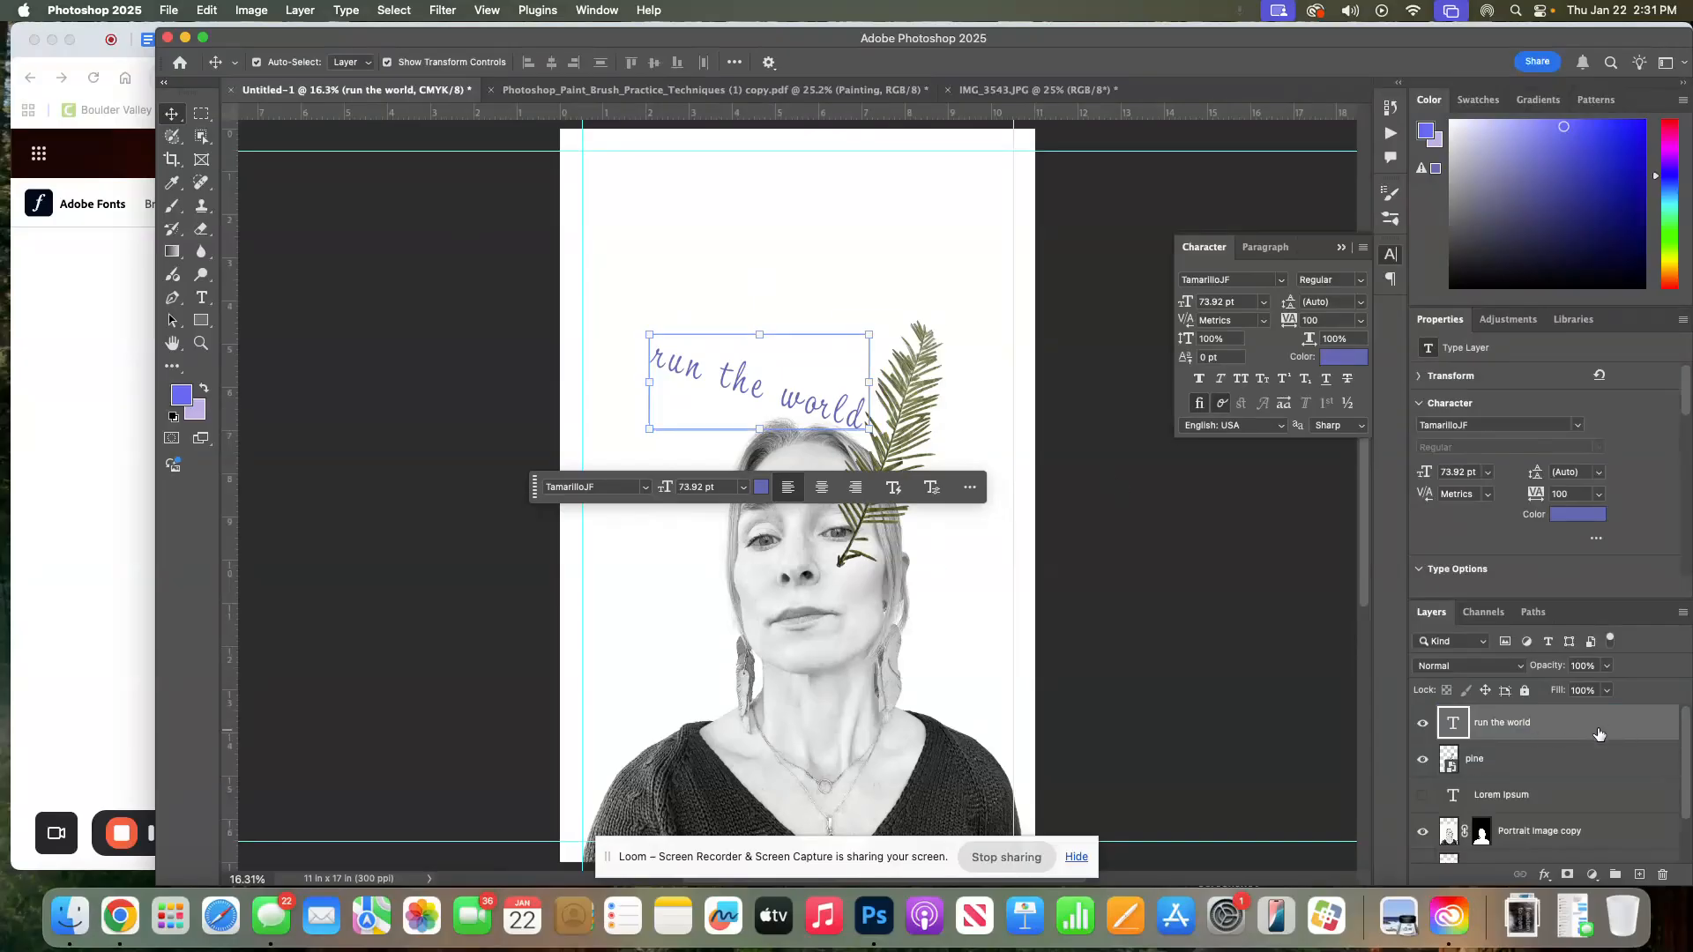
{"action": "double_click", "coordinate": [1573, 728]}
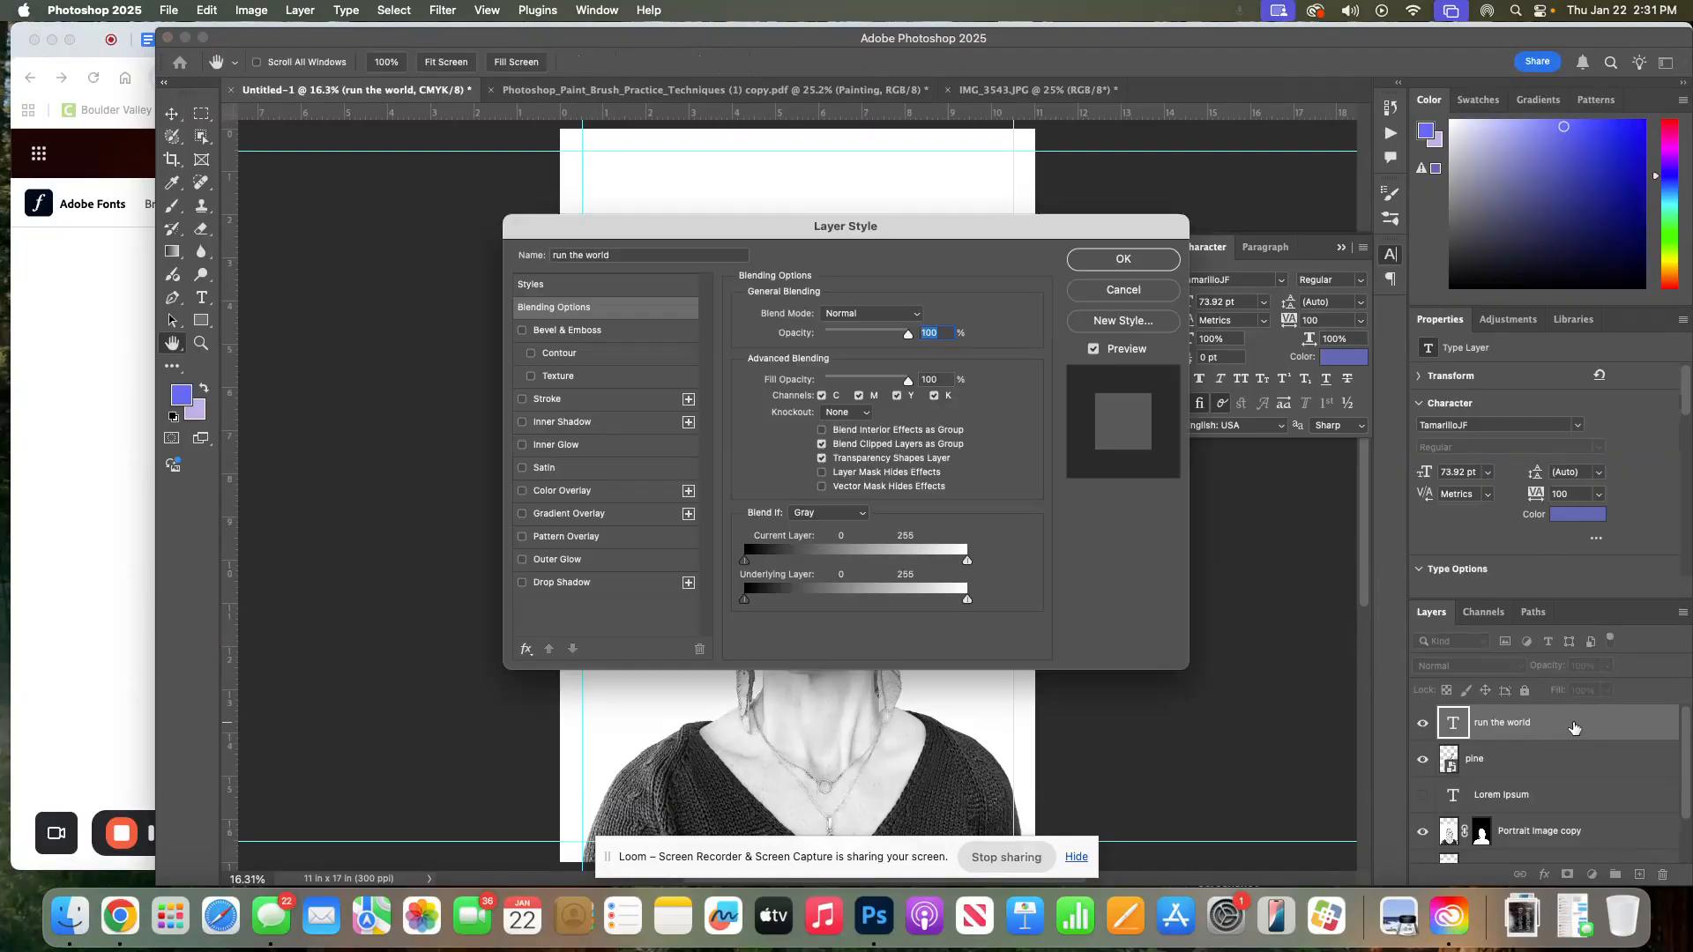
{"action": "left_click_drag", "start_coordinate": [664, 240], "coordinate": [1101, 193]}
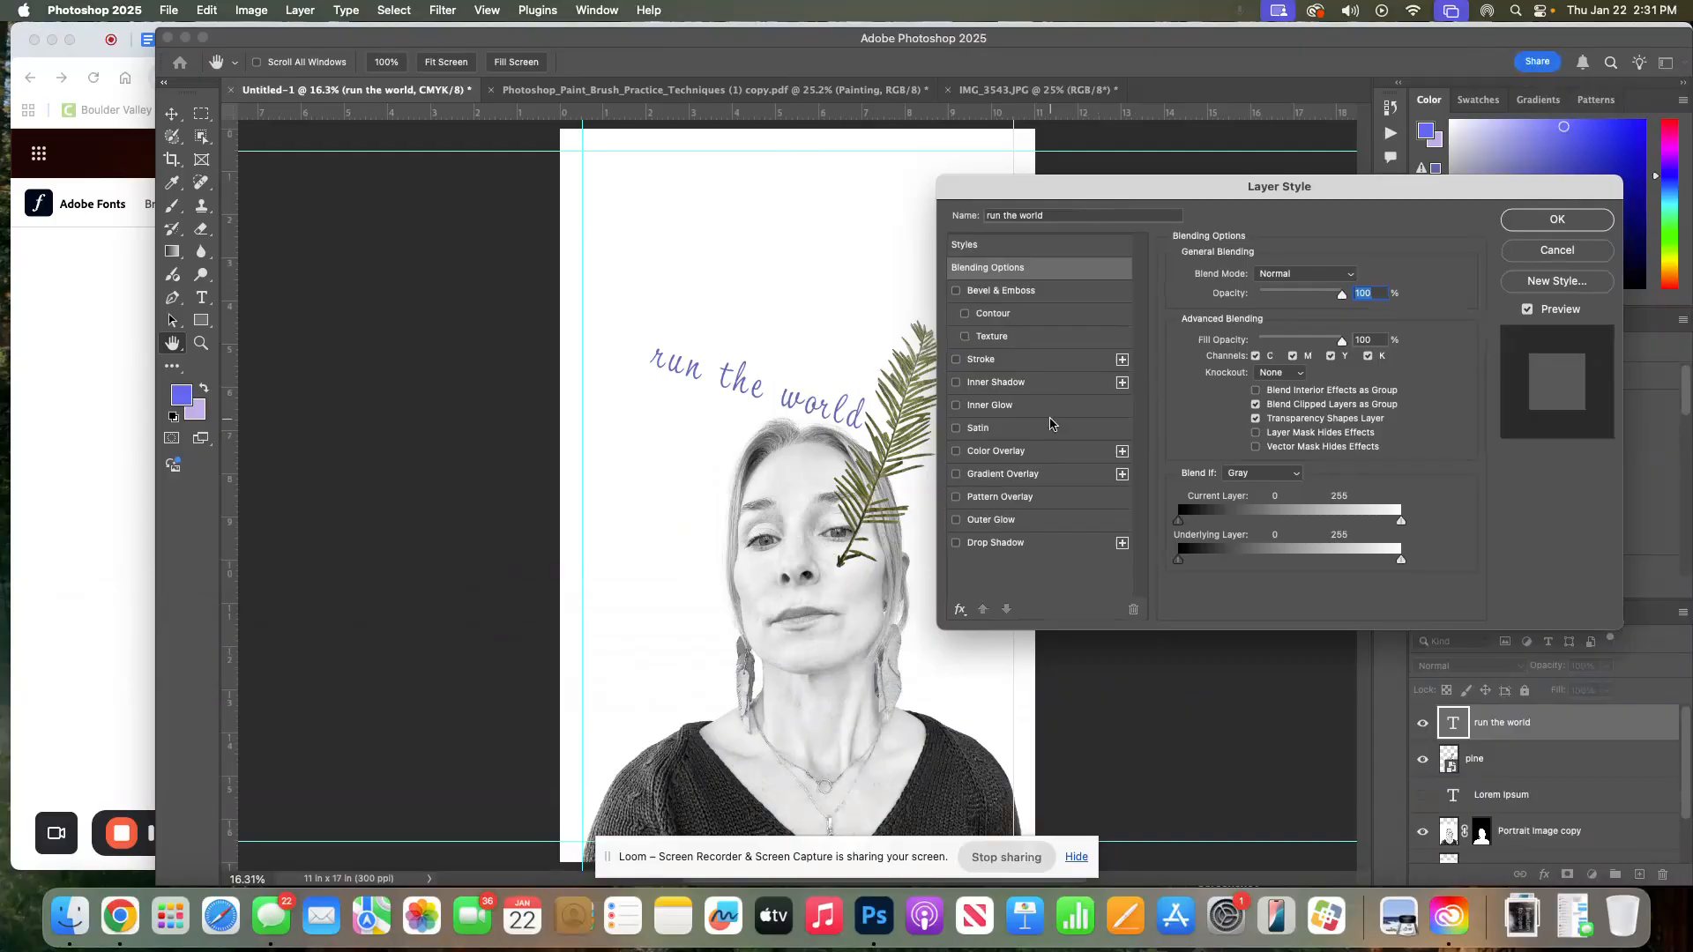
{"action": "left_click", "coordinate": [1048, 360]}
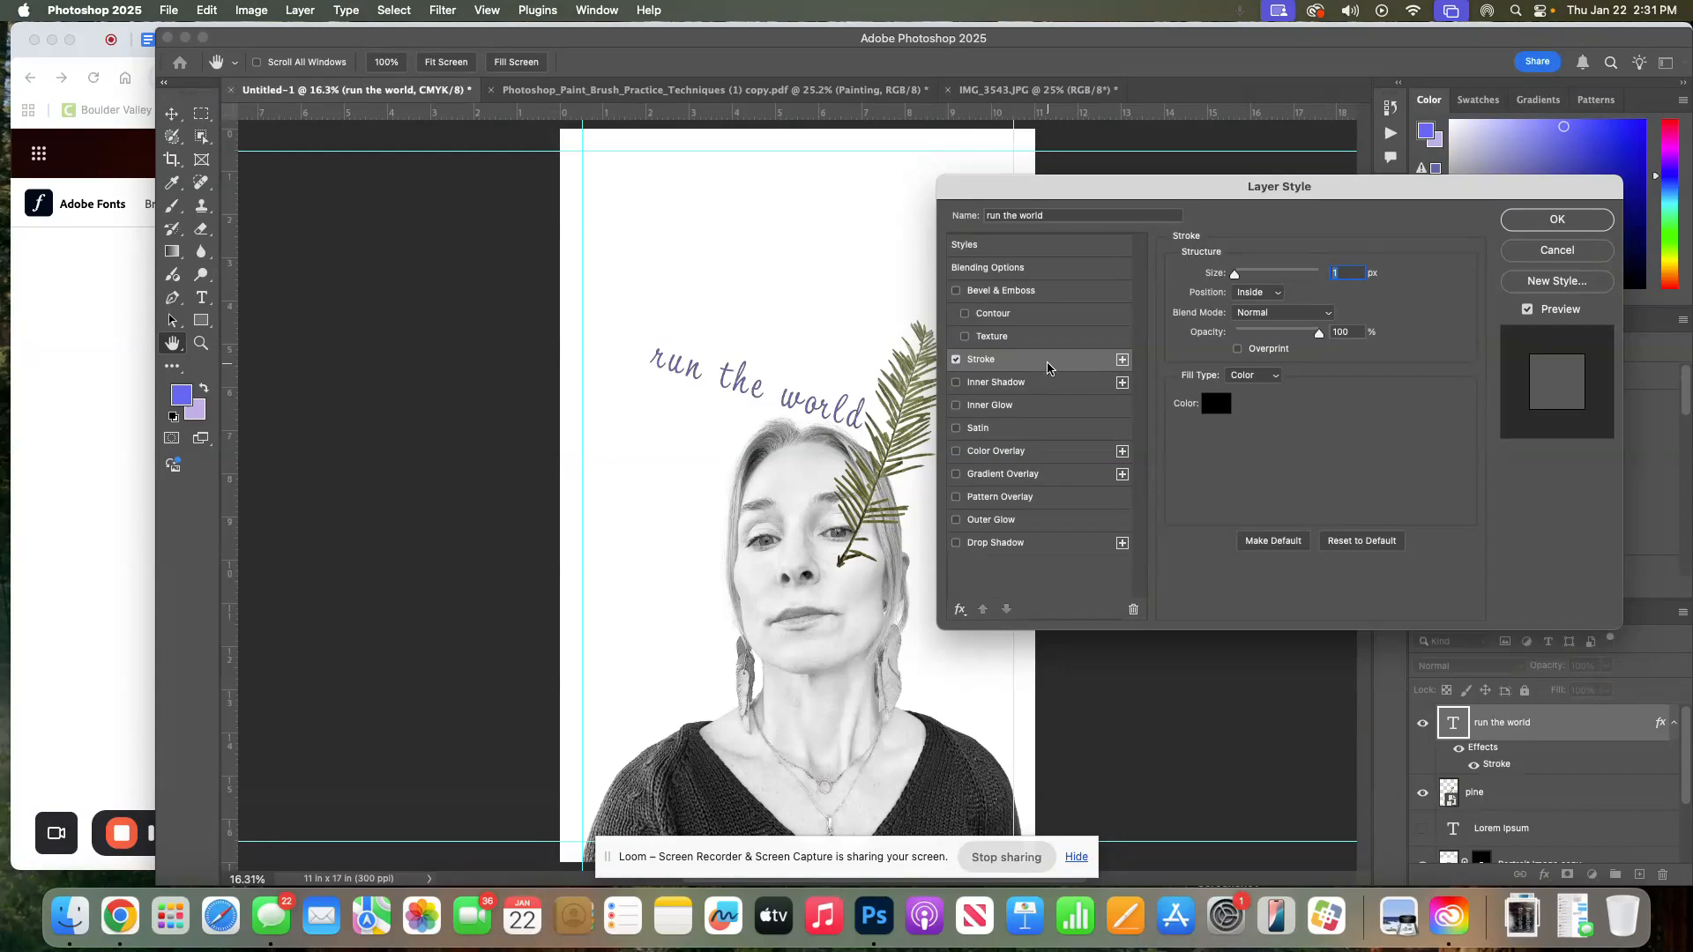
{"action": "left_click", "coordinate": [1246, 294]}
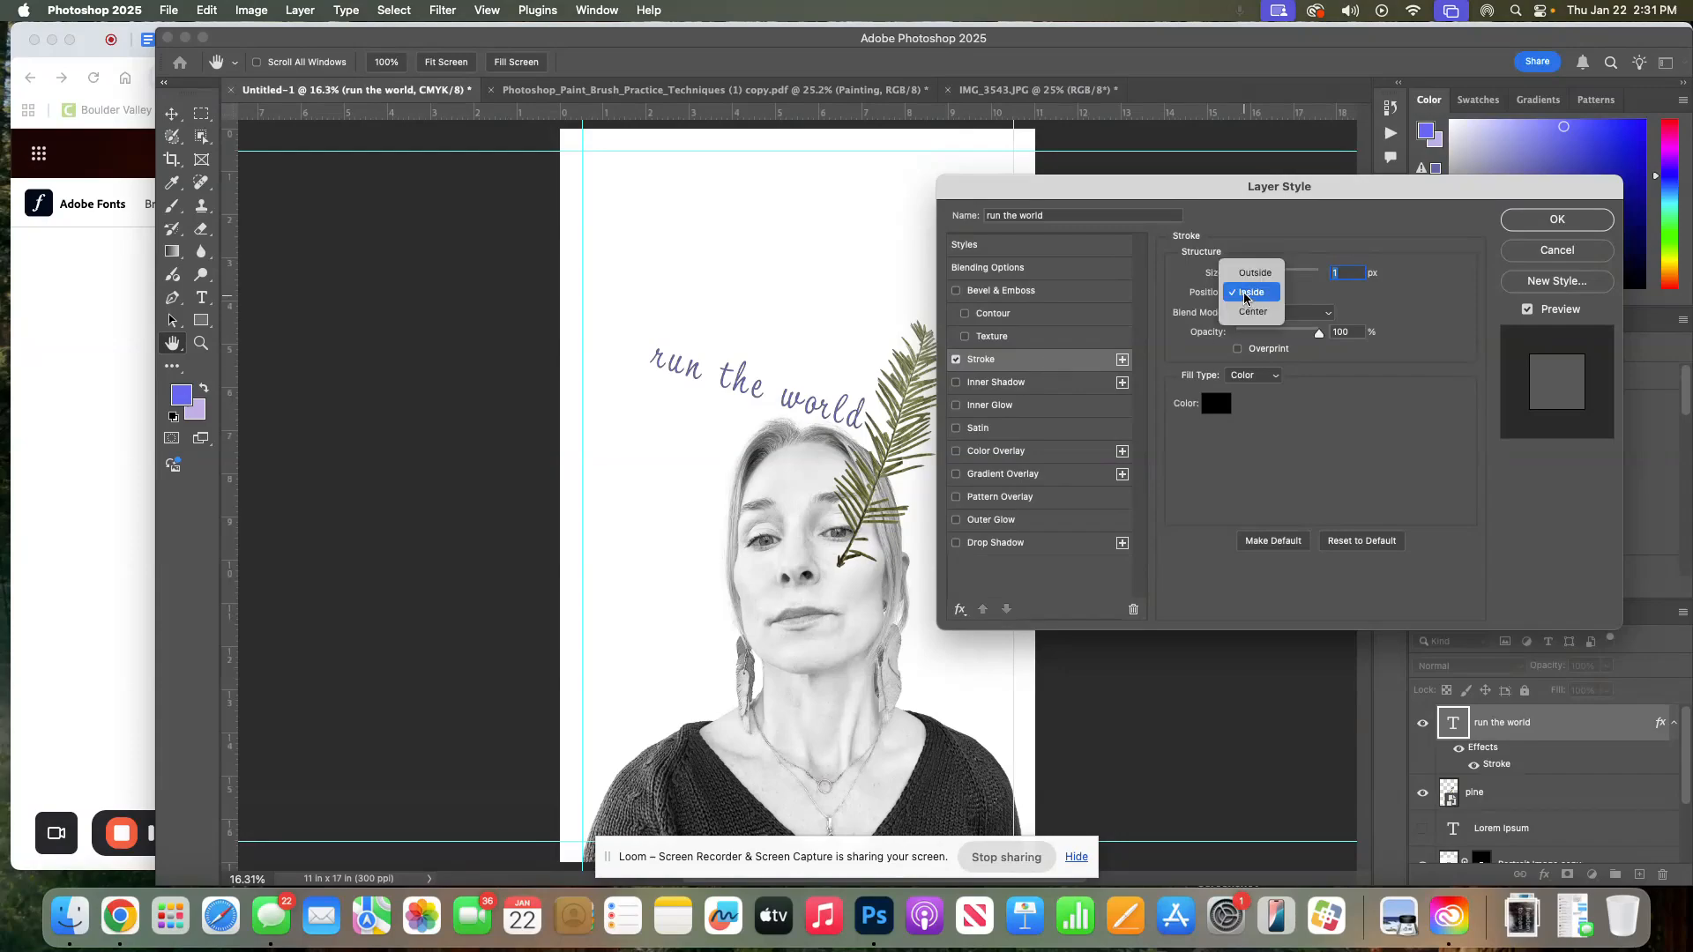
{"action": "left_click", "coordinate": [1255, 272]}
Set the stroke colour to #6569f4 sampled from the foreground swatch and its size to 2 px, then confirm the style
{"action": "left_click", "coordinate": [1217, 403]}
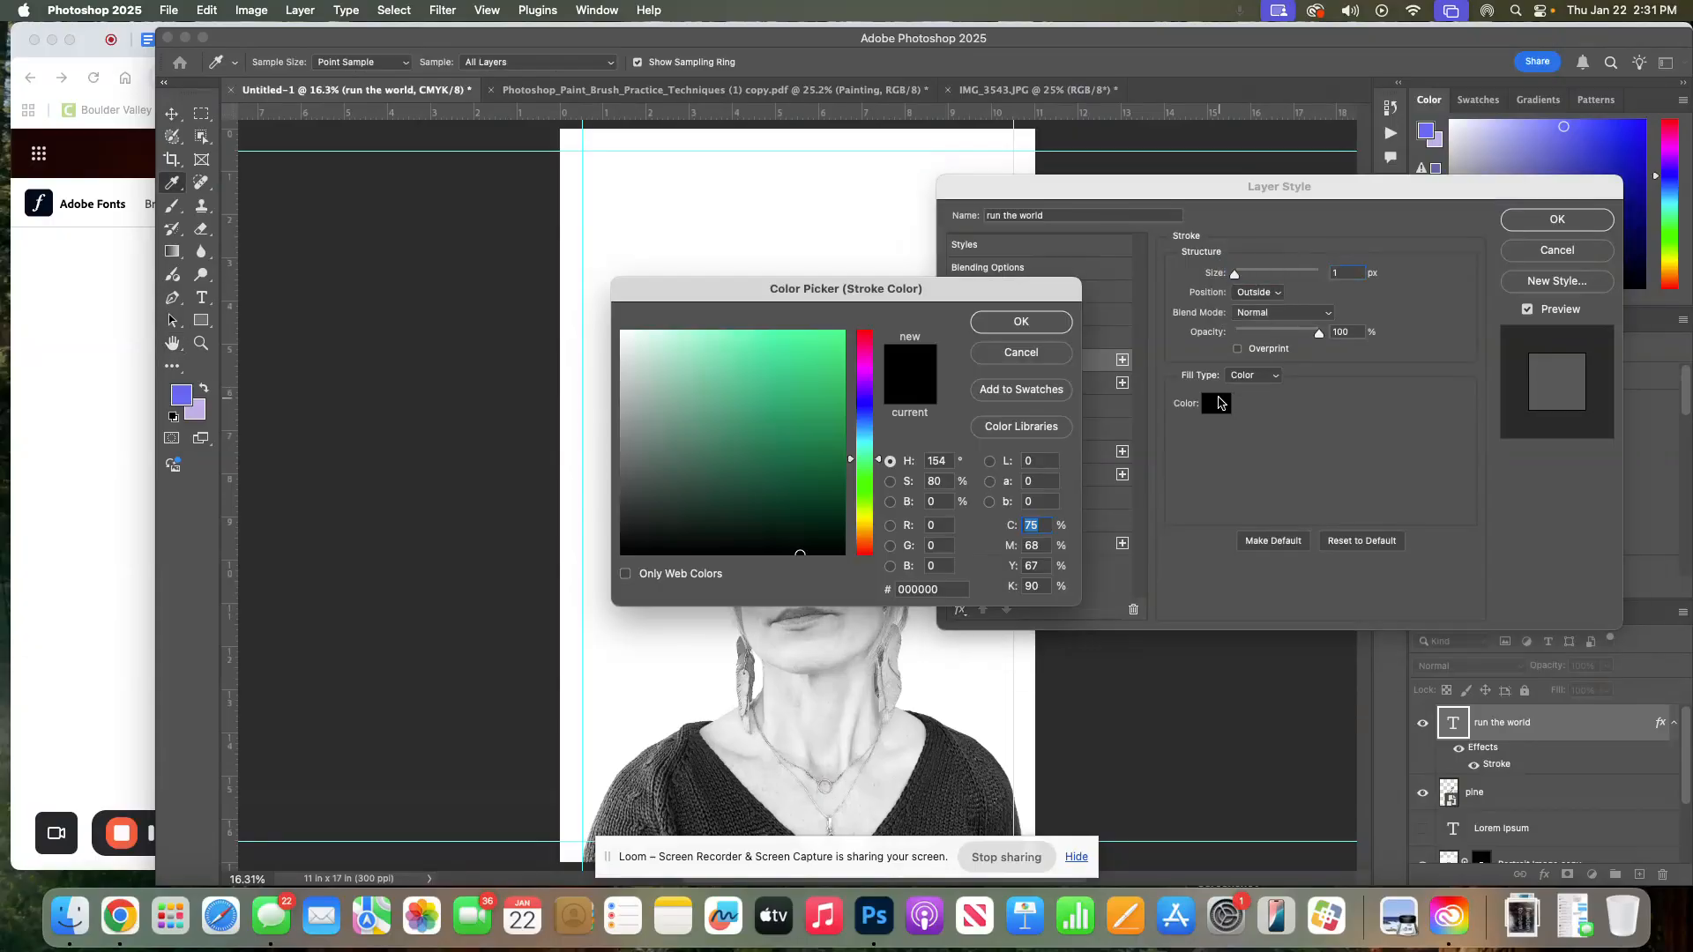
{"action": "left_click_drag", "start_coordinate": [768, 291], "coordinate": [1041, 312]}
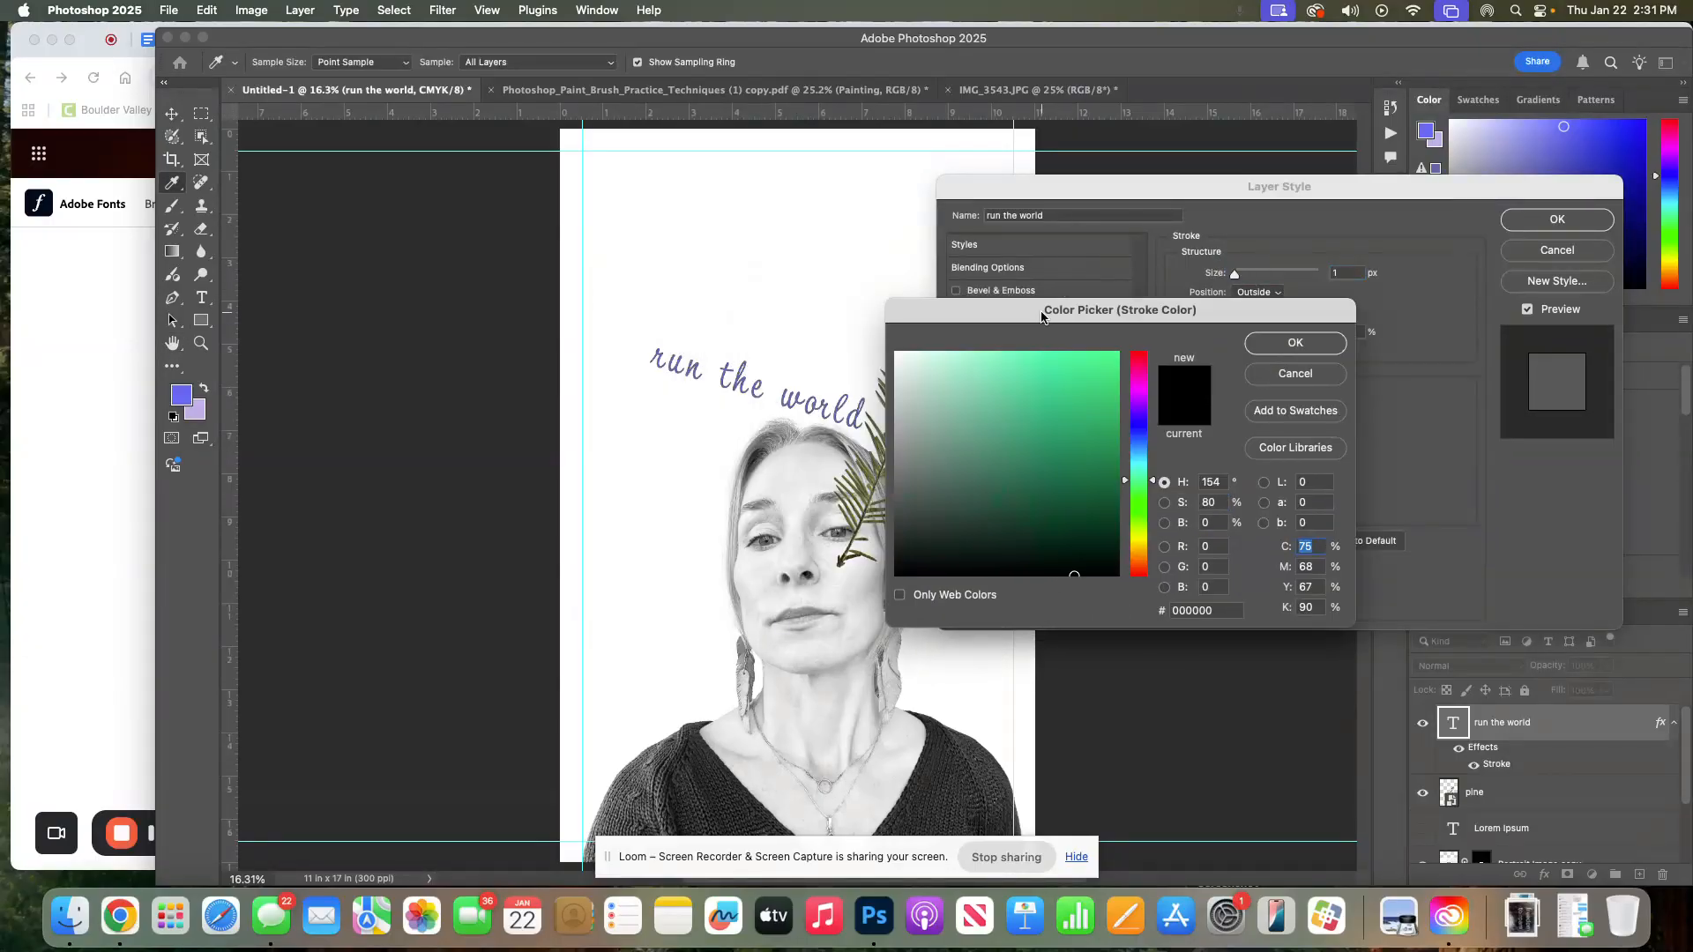
{"action": "left_click", "coordinate": [184, 389]}
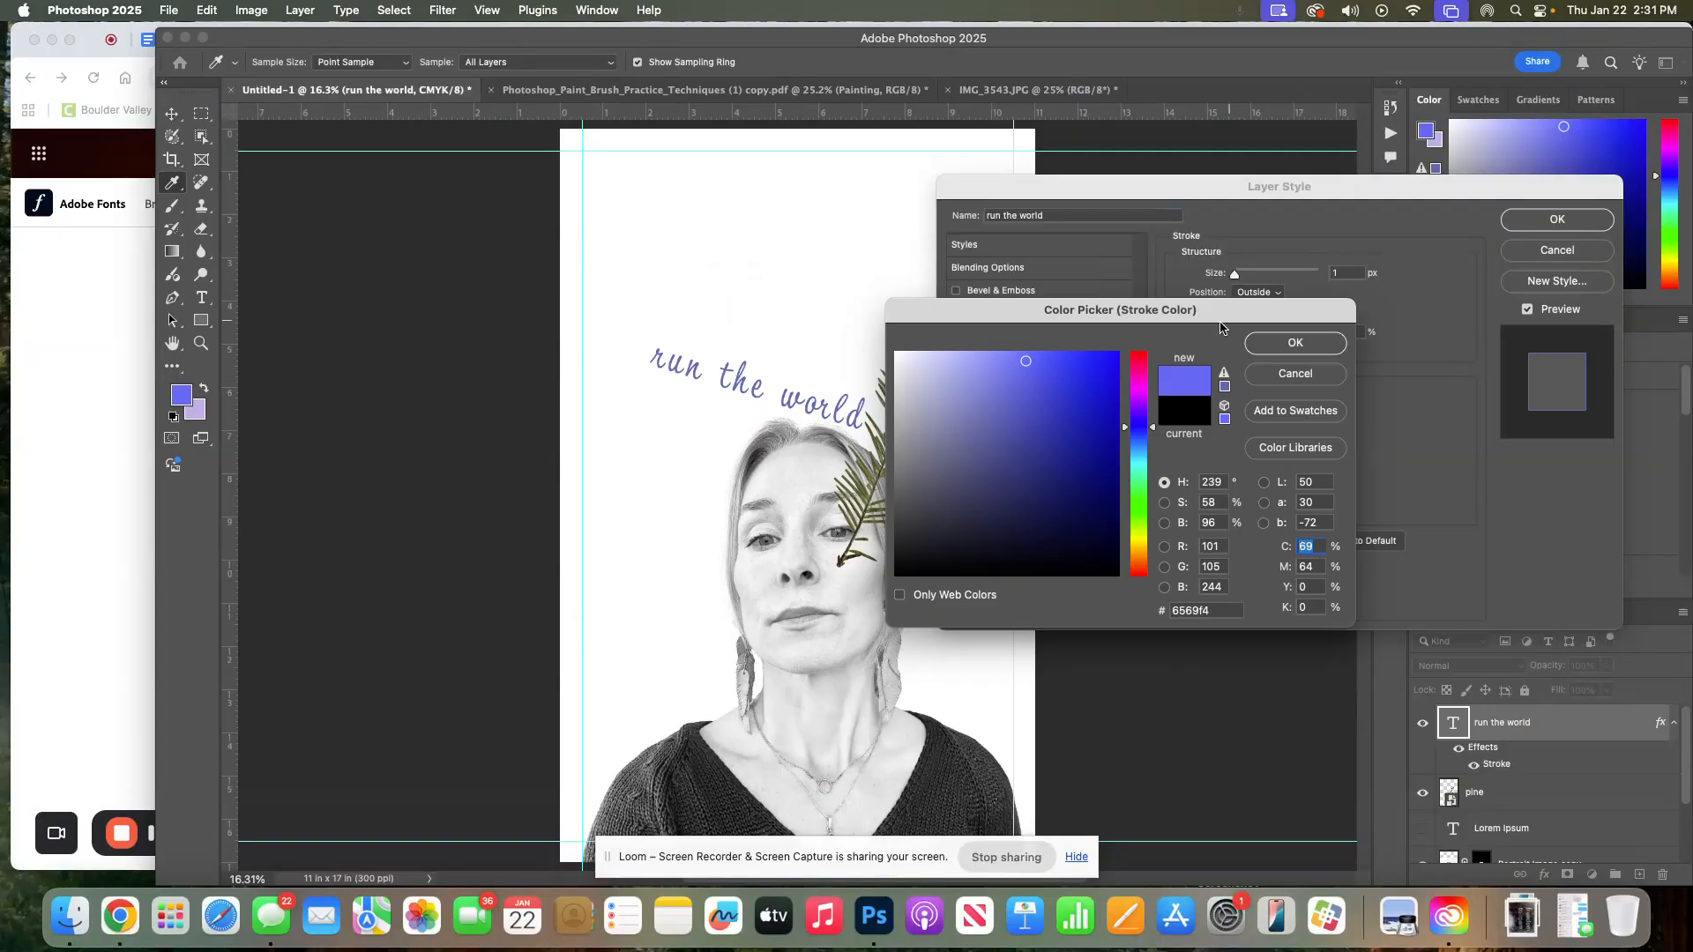
{"action": "left_click", "coordinate": [1293, 349]}
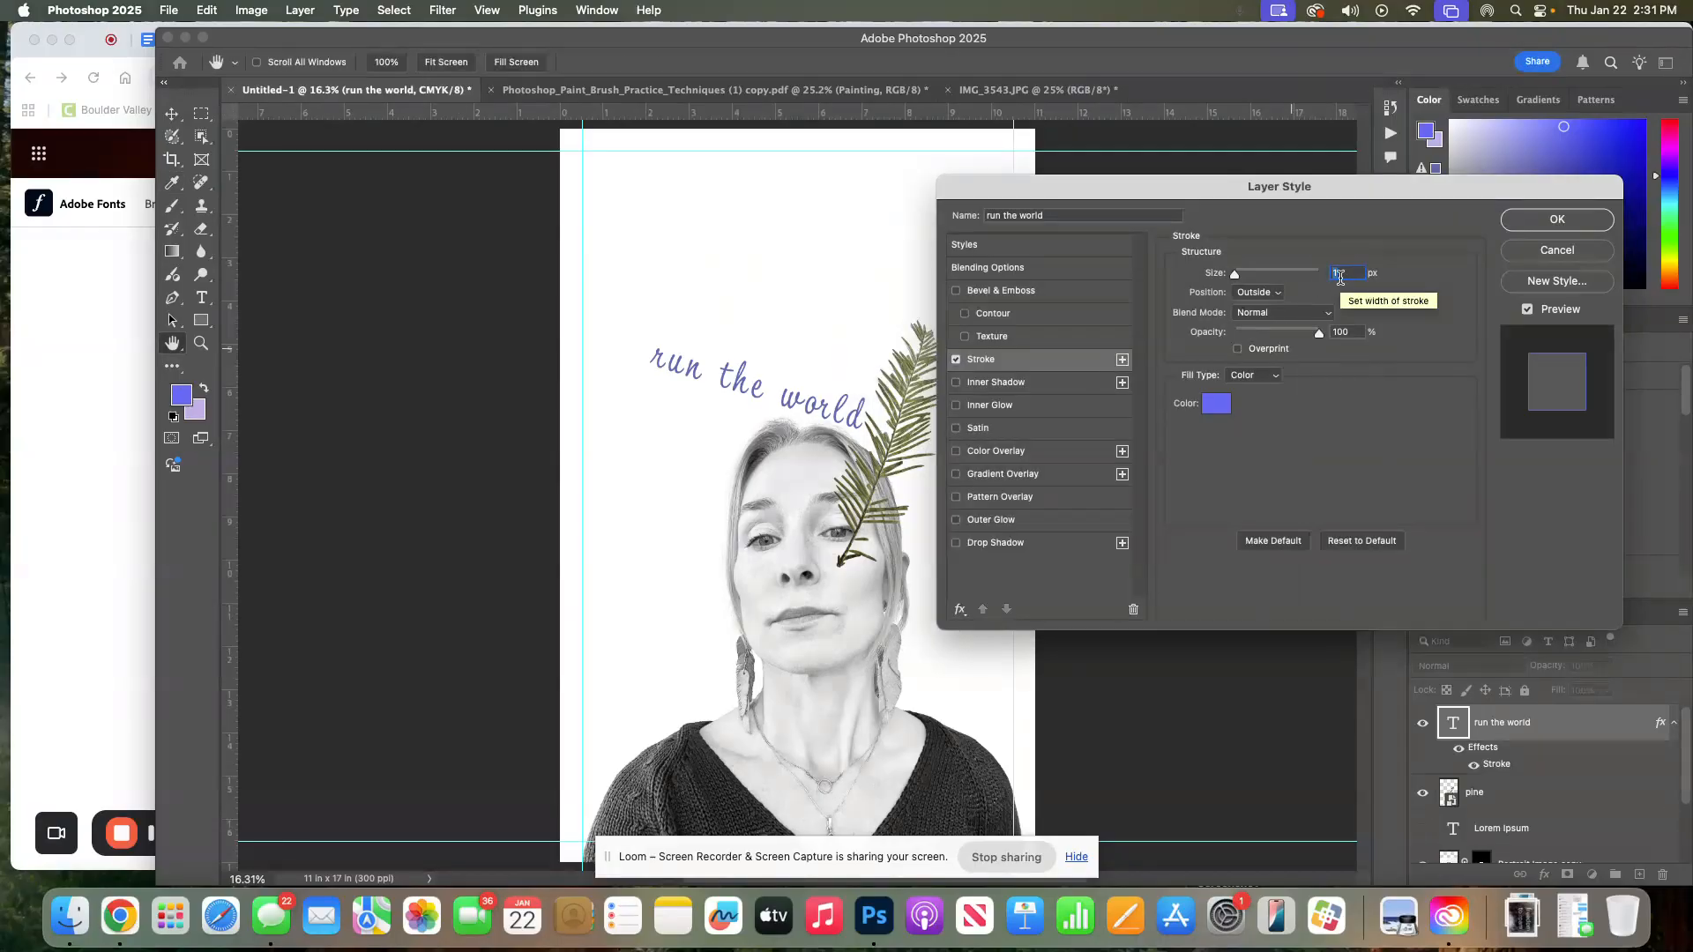
{"action": "left_click_drag", "start_coordinate": [1235, 273], "coordinate": [1235, 276]}
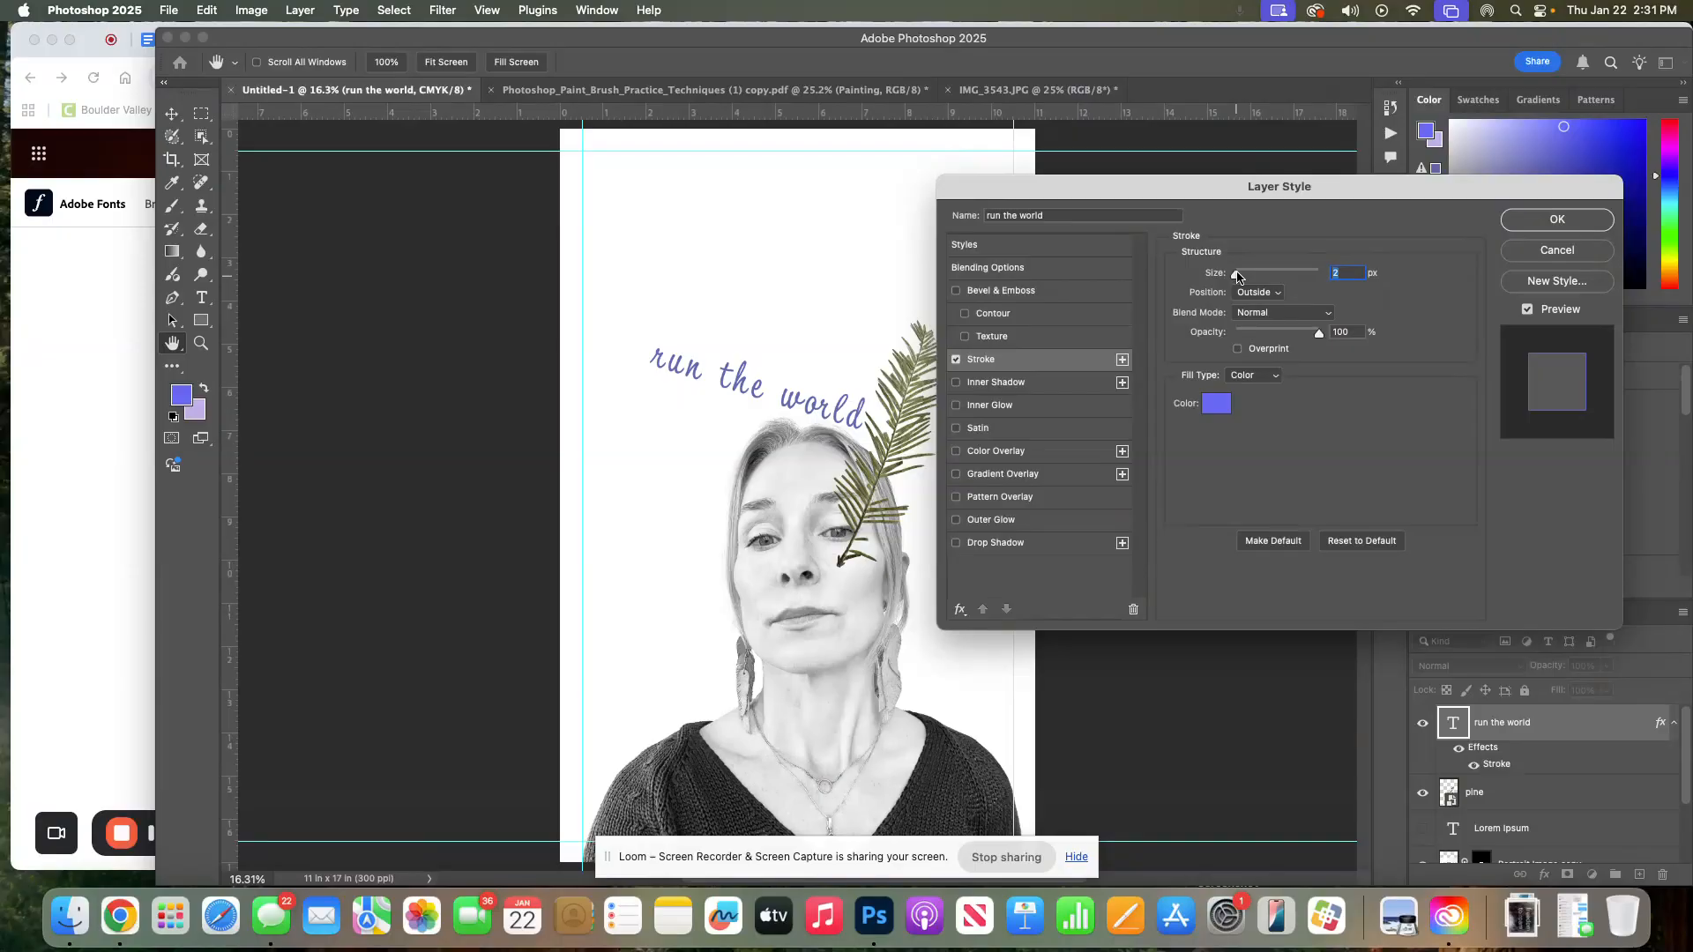
{"action": "left_click", "coordinate": [1557, 220]}
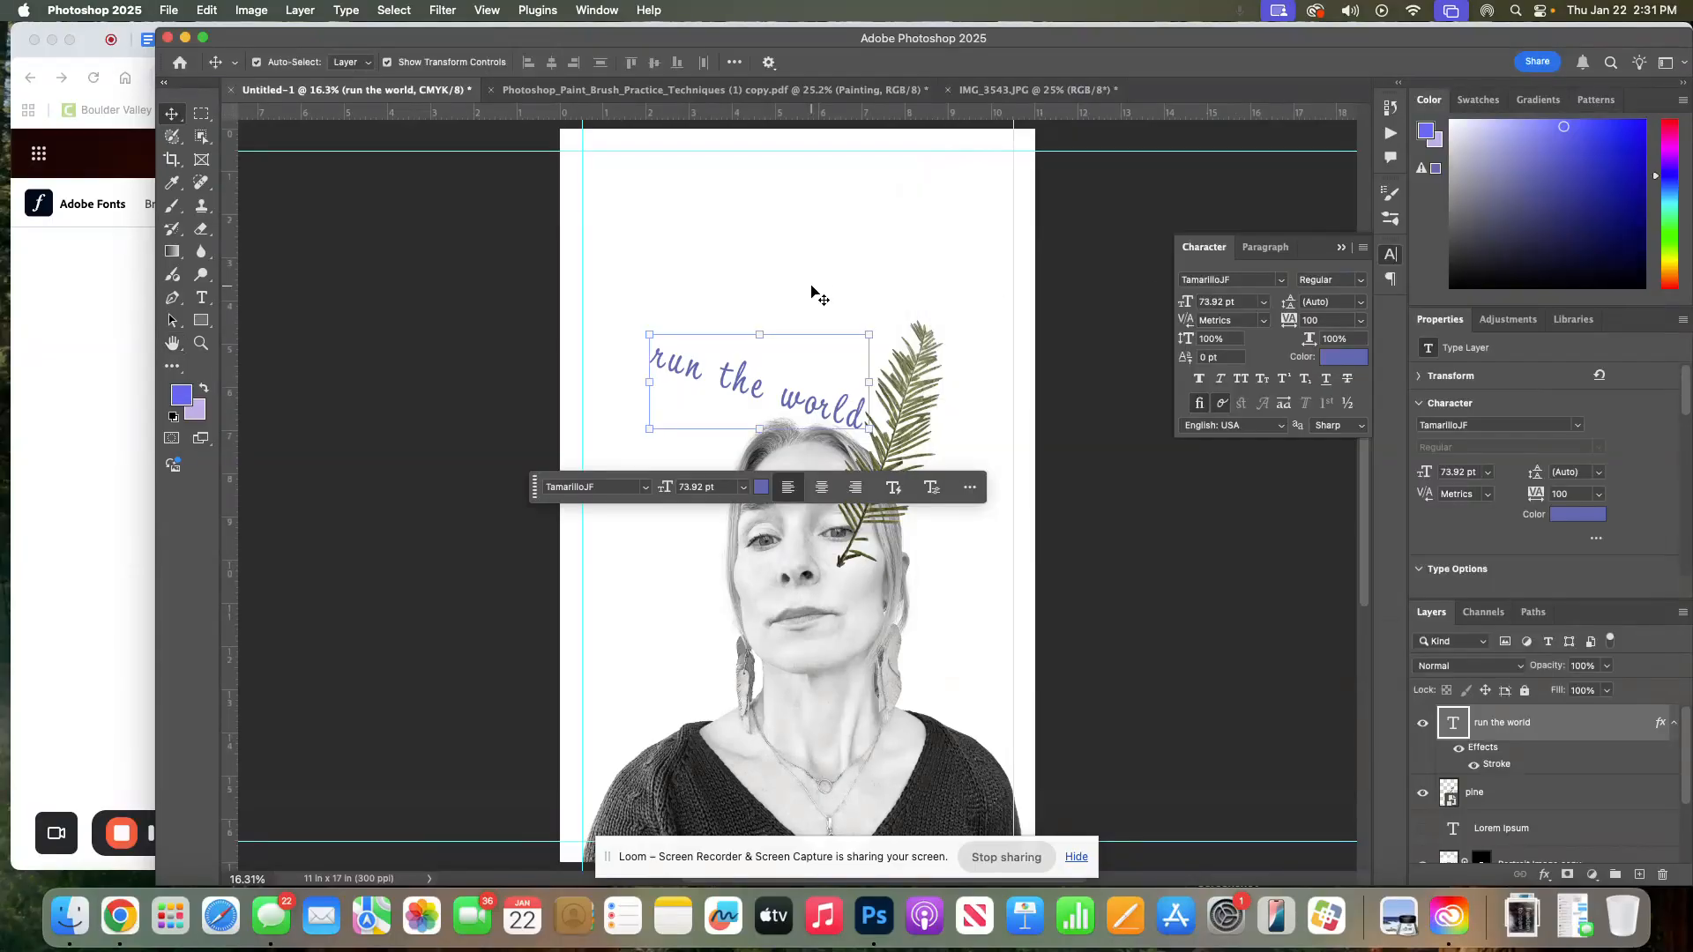
{"action": "left_click", "coordinate": [633, 259]}
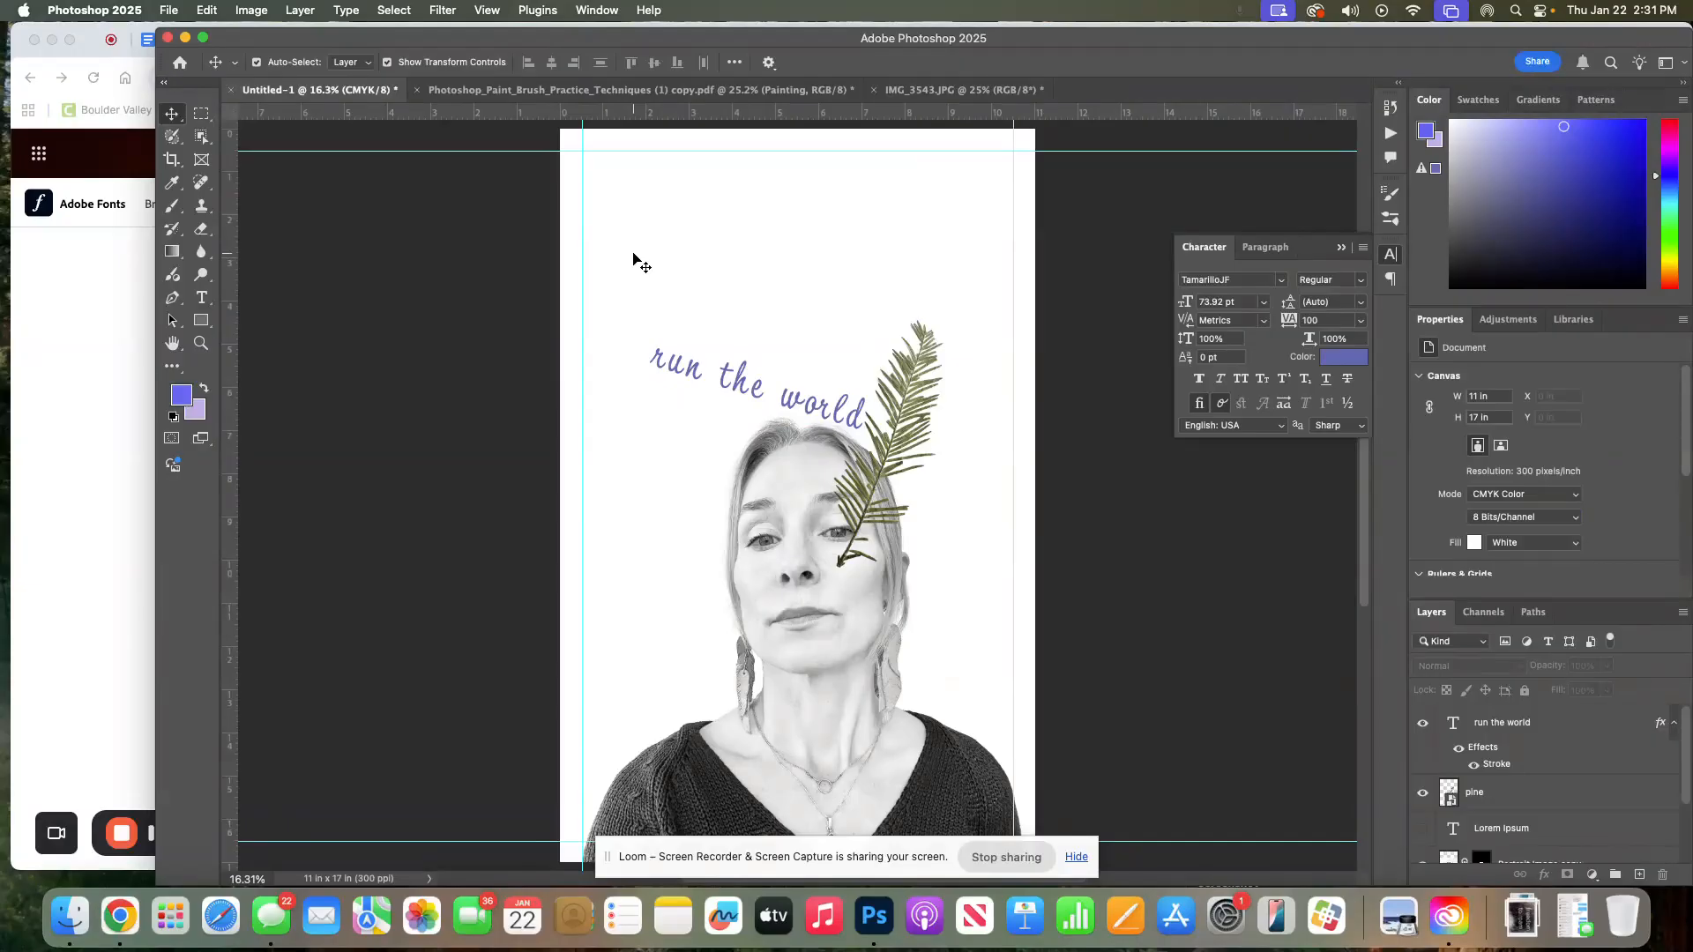
{"action": "left_click", "coordinate": [1341, 248]}
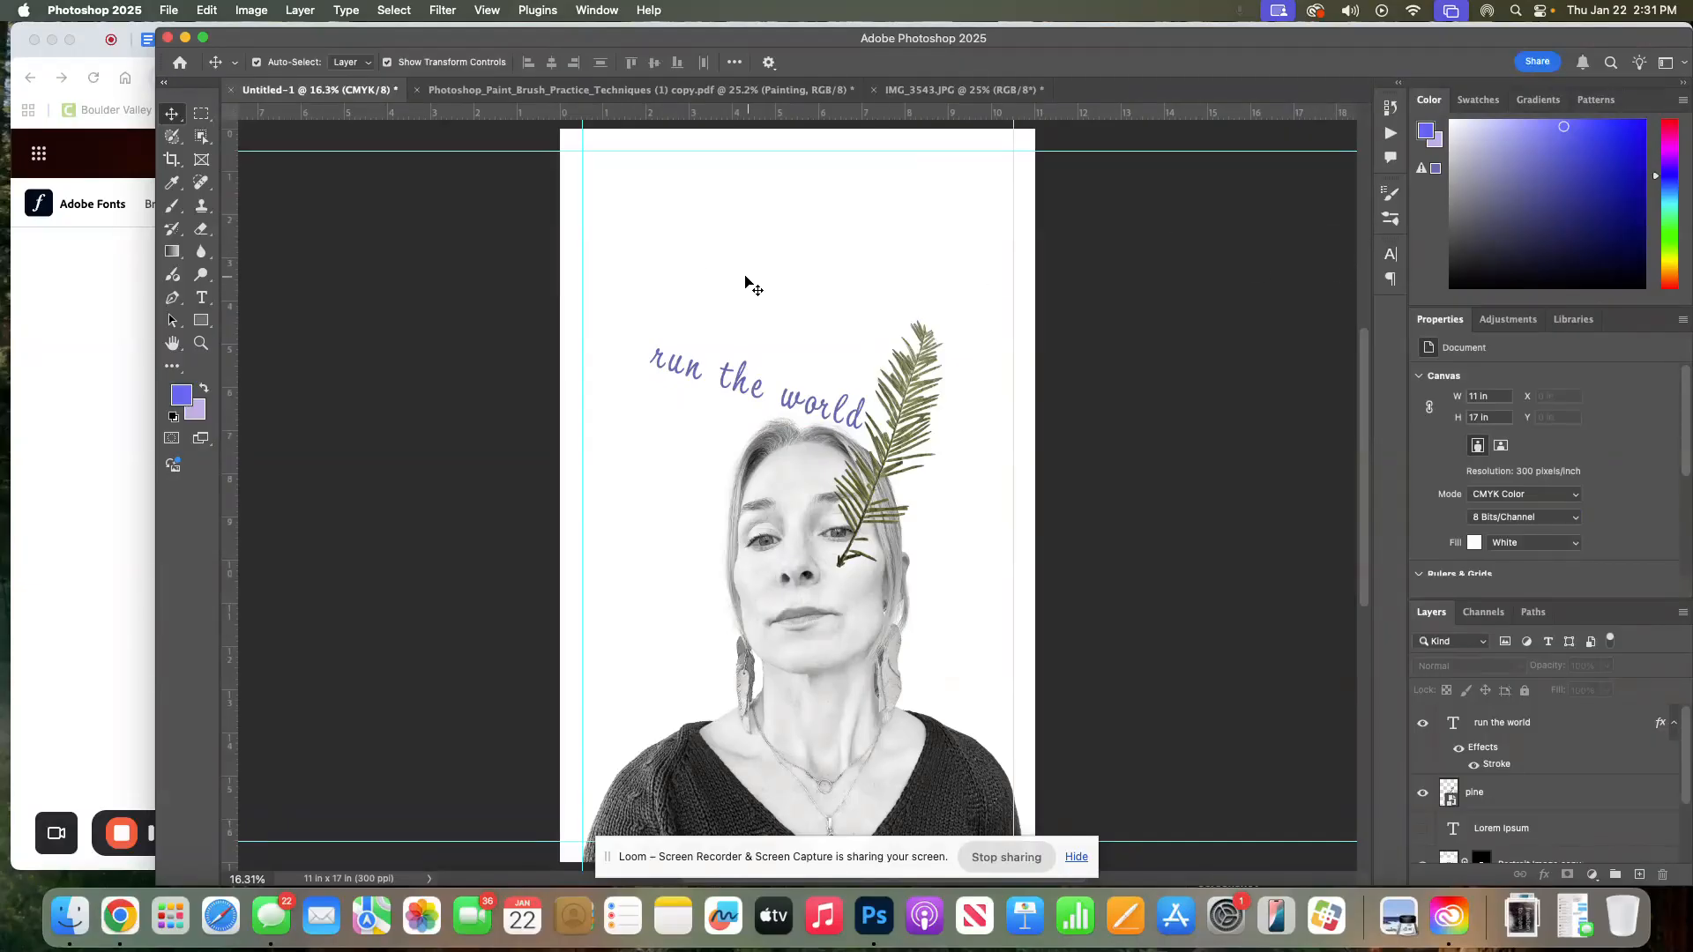
Place the photo IMG_3550.JPG into the poster as an embedded image
{"action": "left_click", "coordinate": [796, 364]}
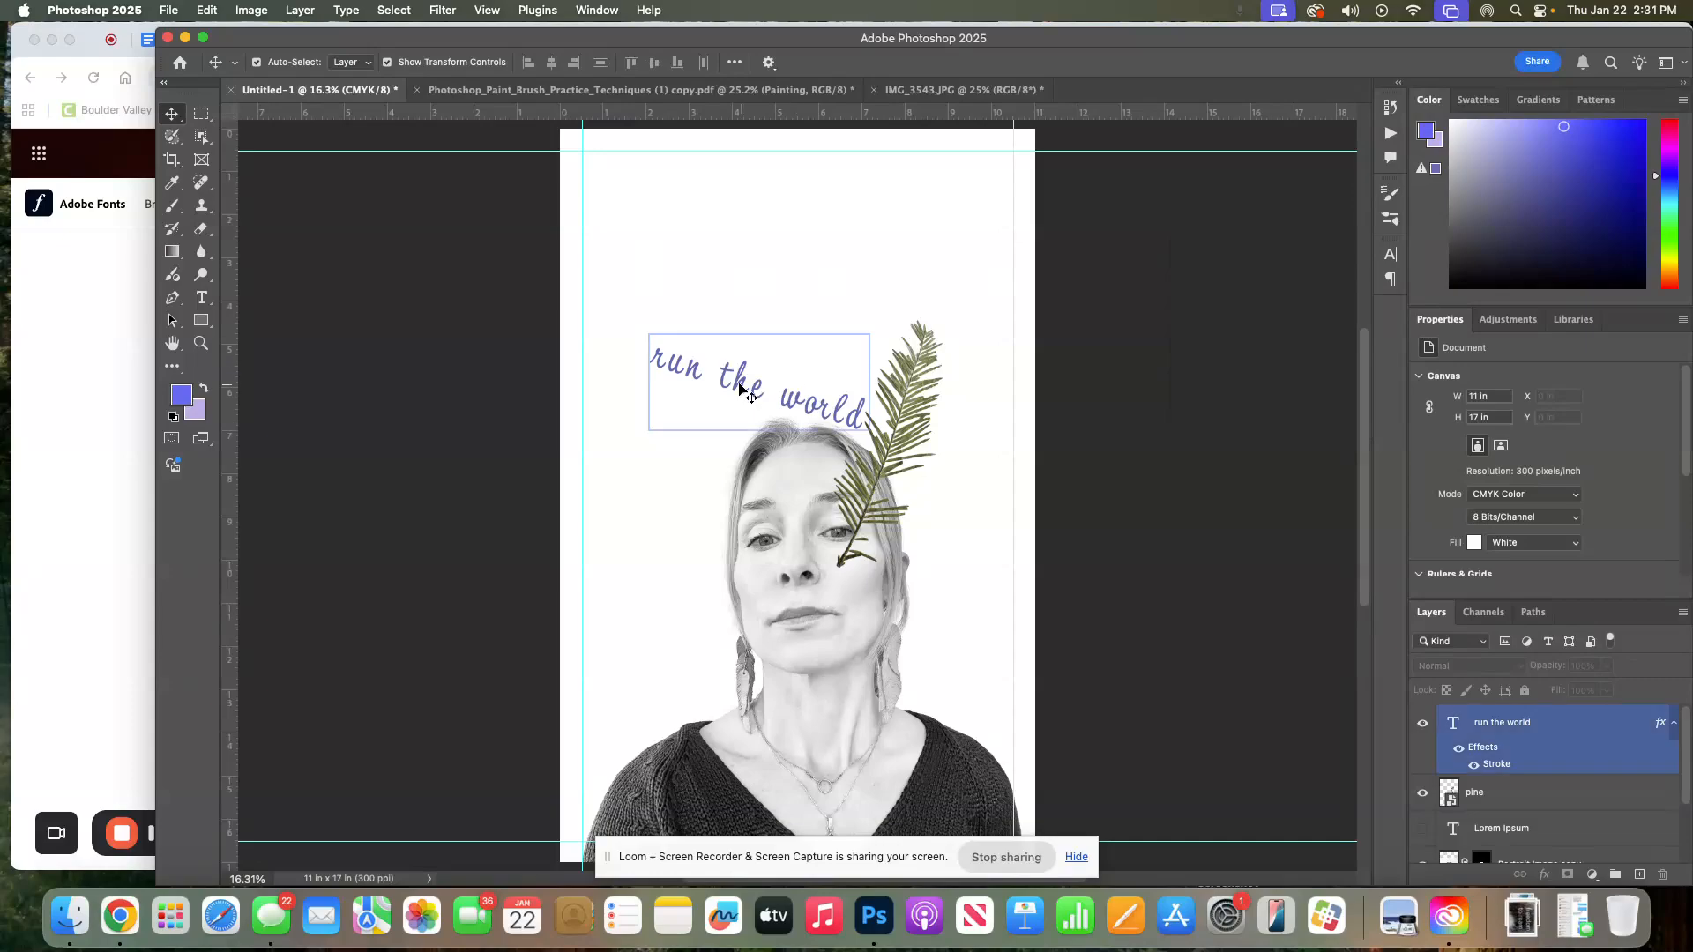
{"action": "left_click", "coordinate": [901, 394]}
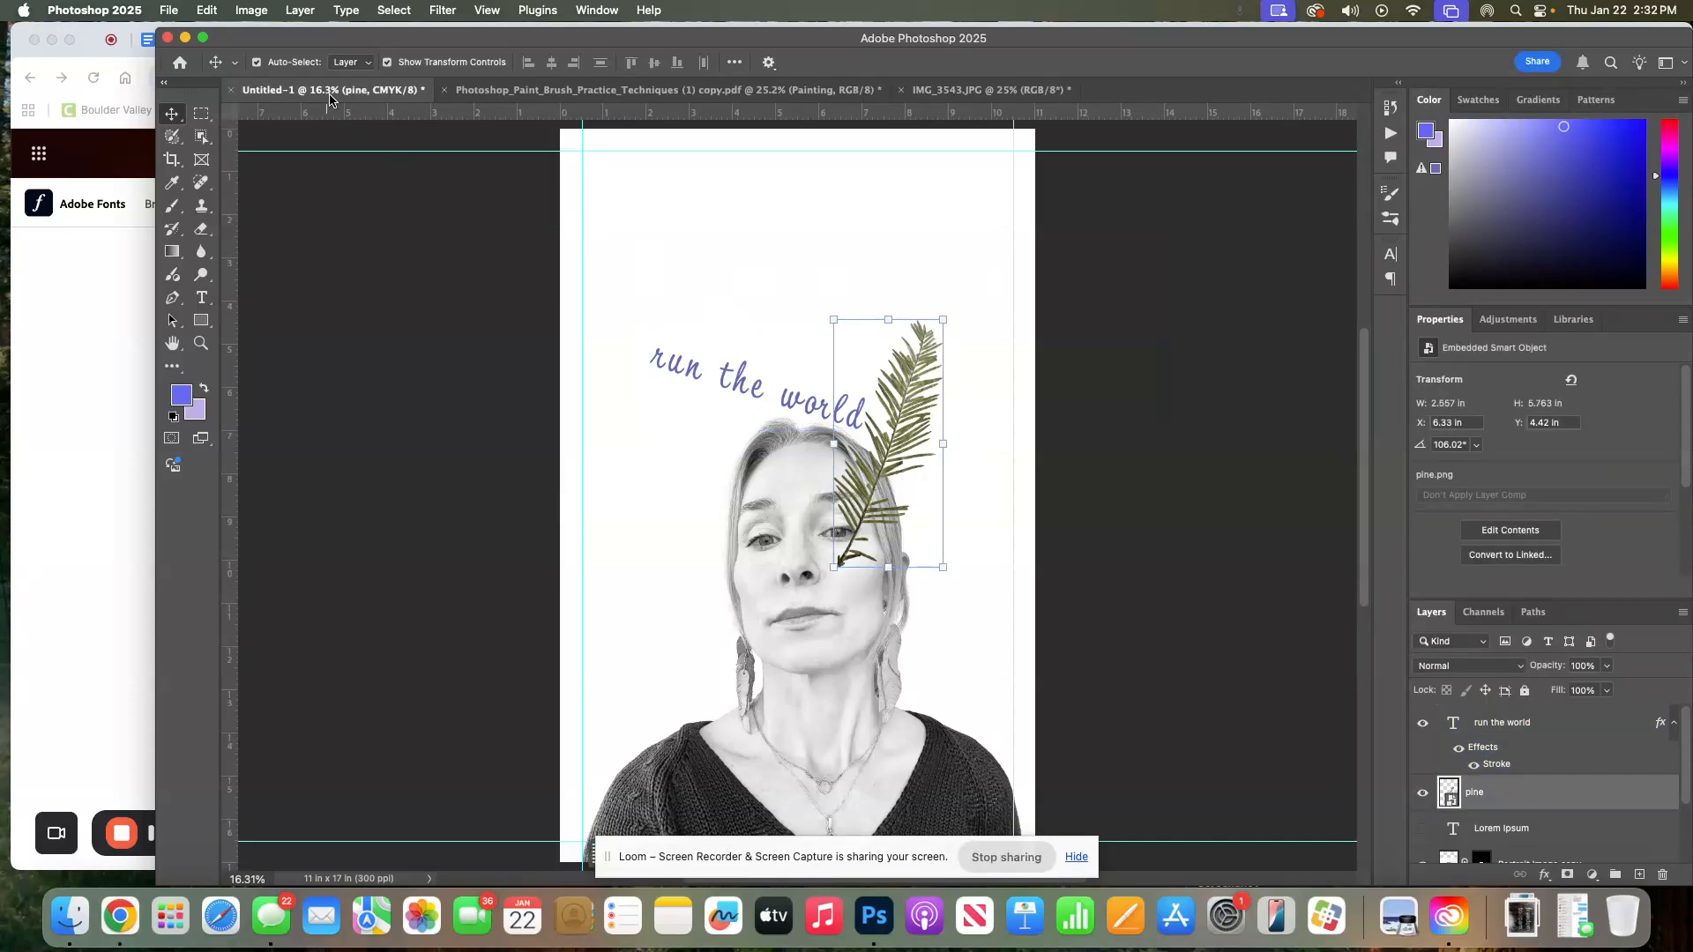
{"action": "left_click", "coordinate": [178, 17]}
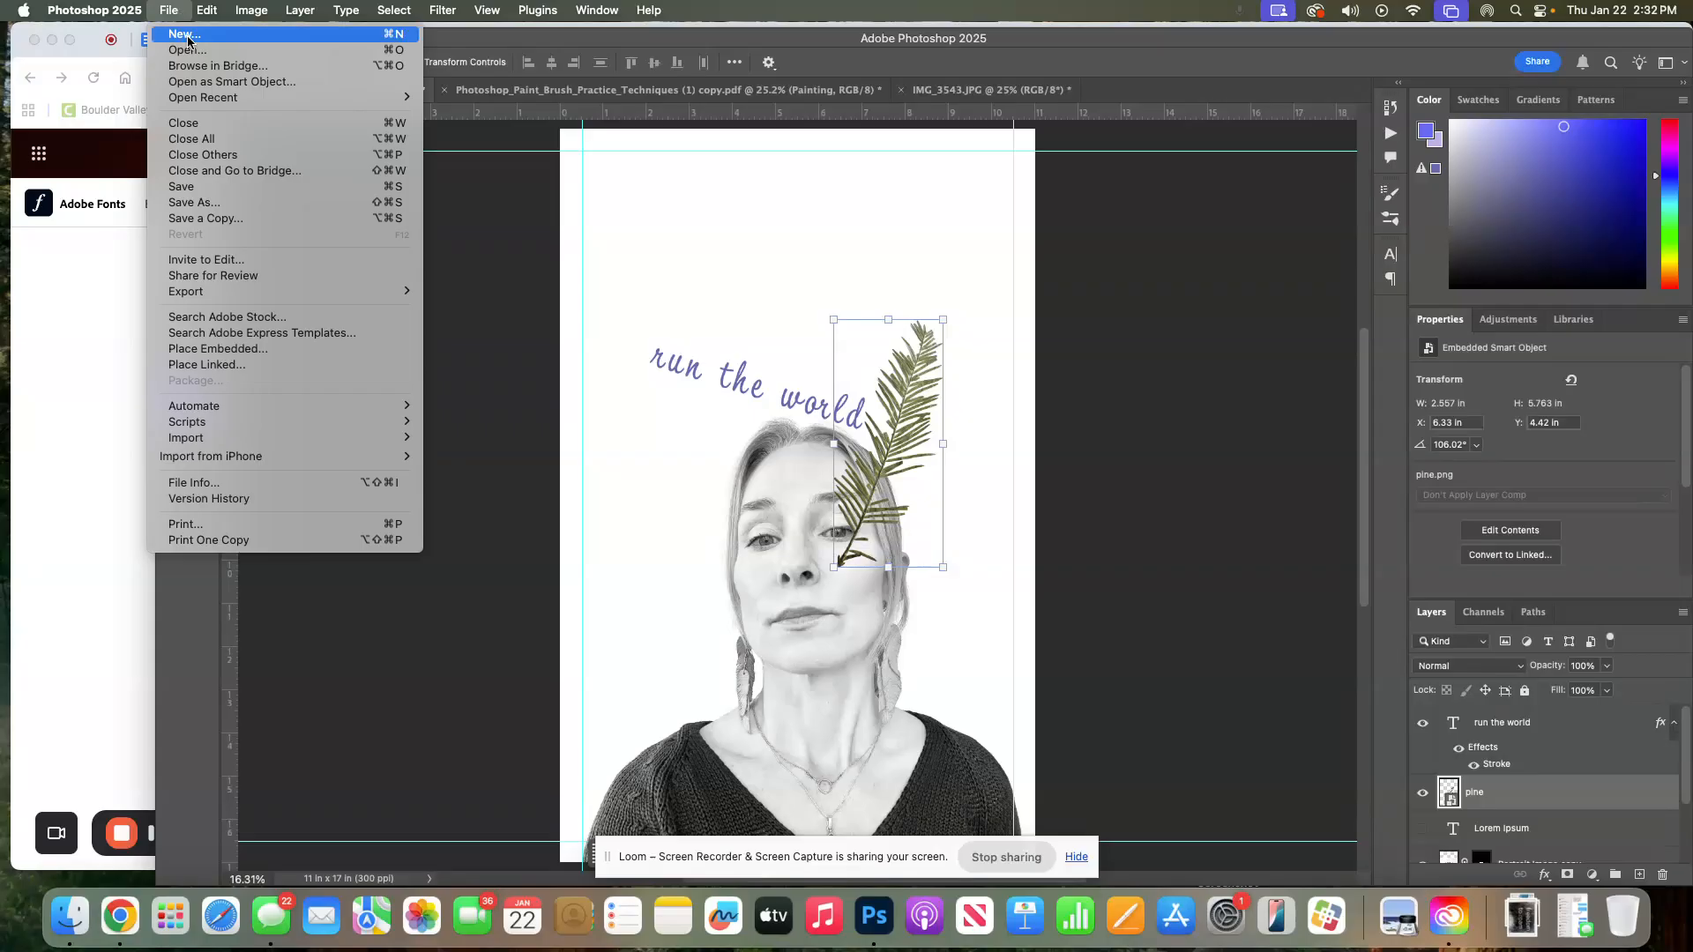
{"action": "left_click", "coordinate": [211, 352]}
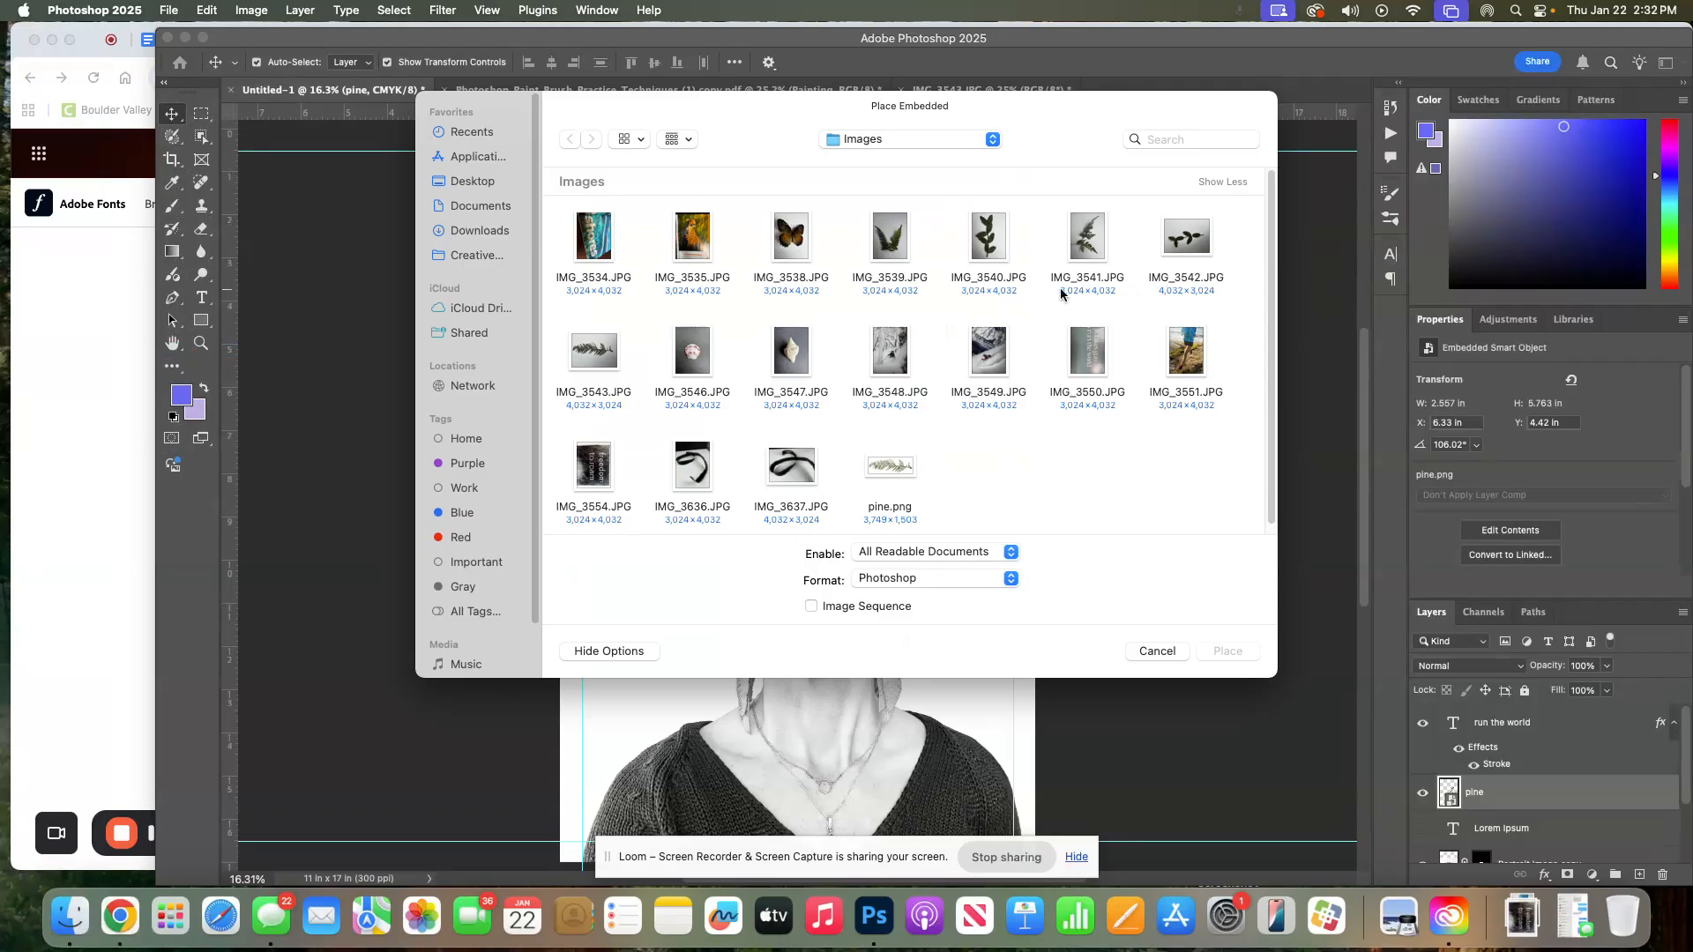
{"action": "left_click", "coordinate": [1086, 368]}
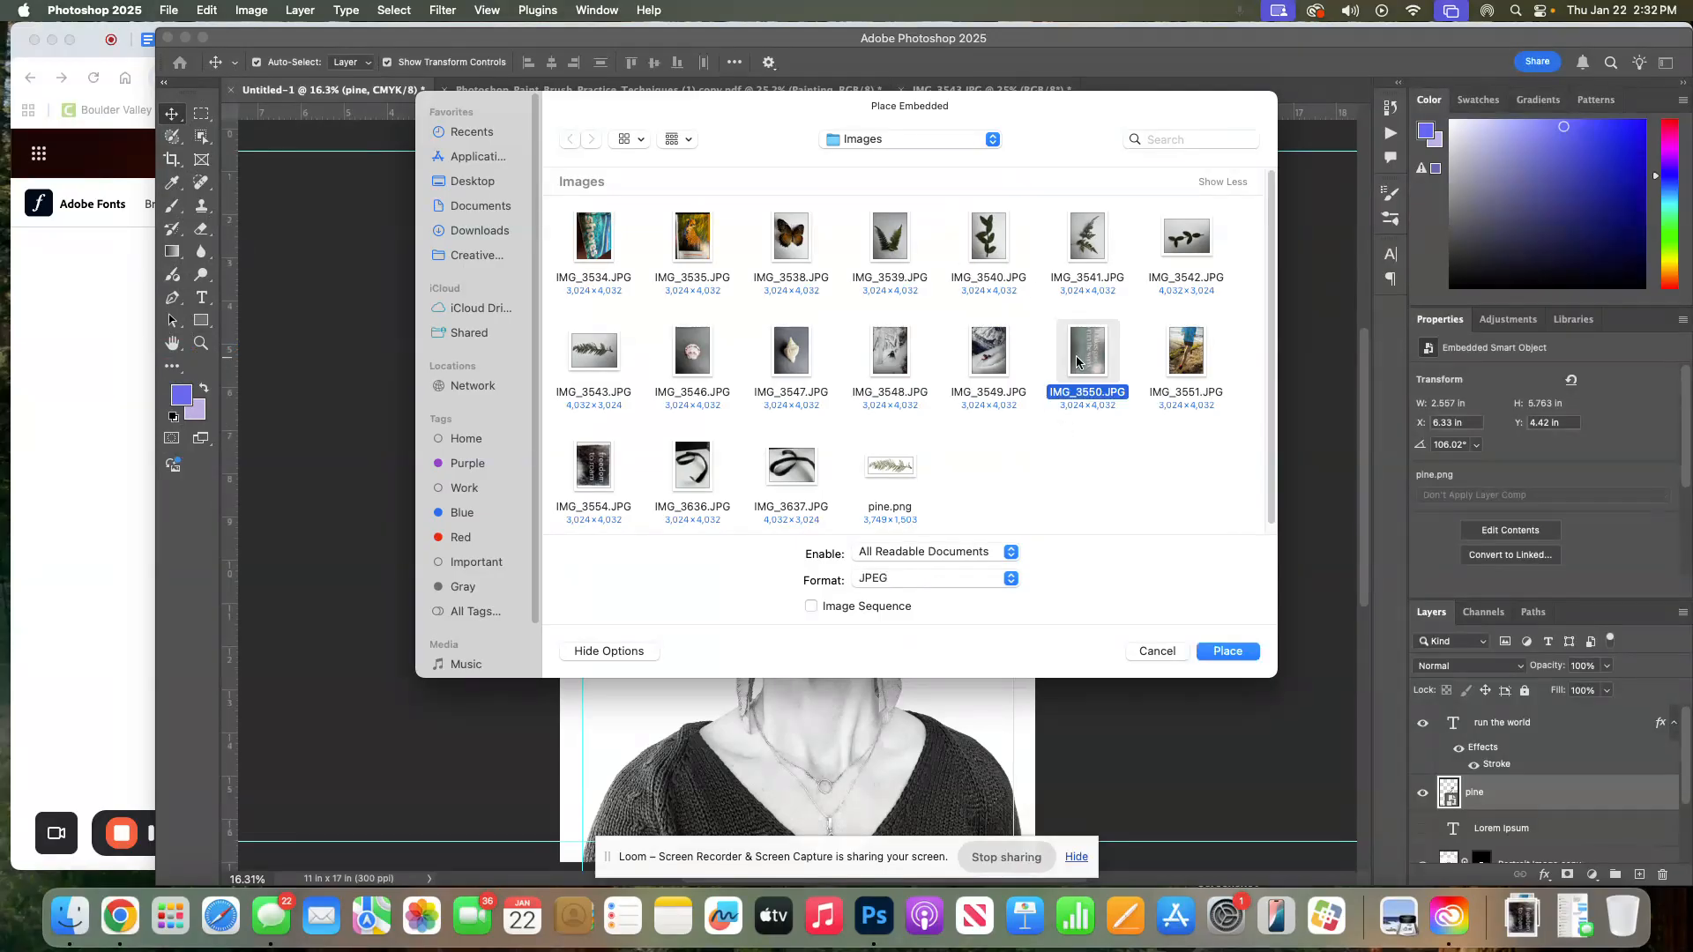
{"action": "left_click", "coordinate": [1226, 652]}
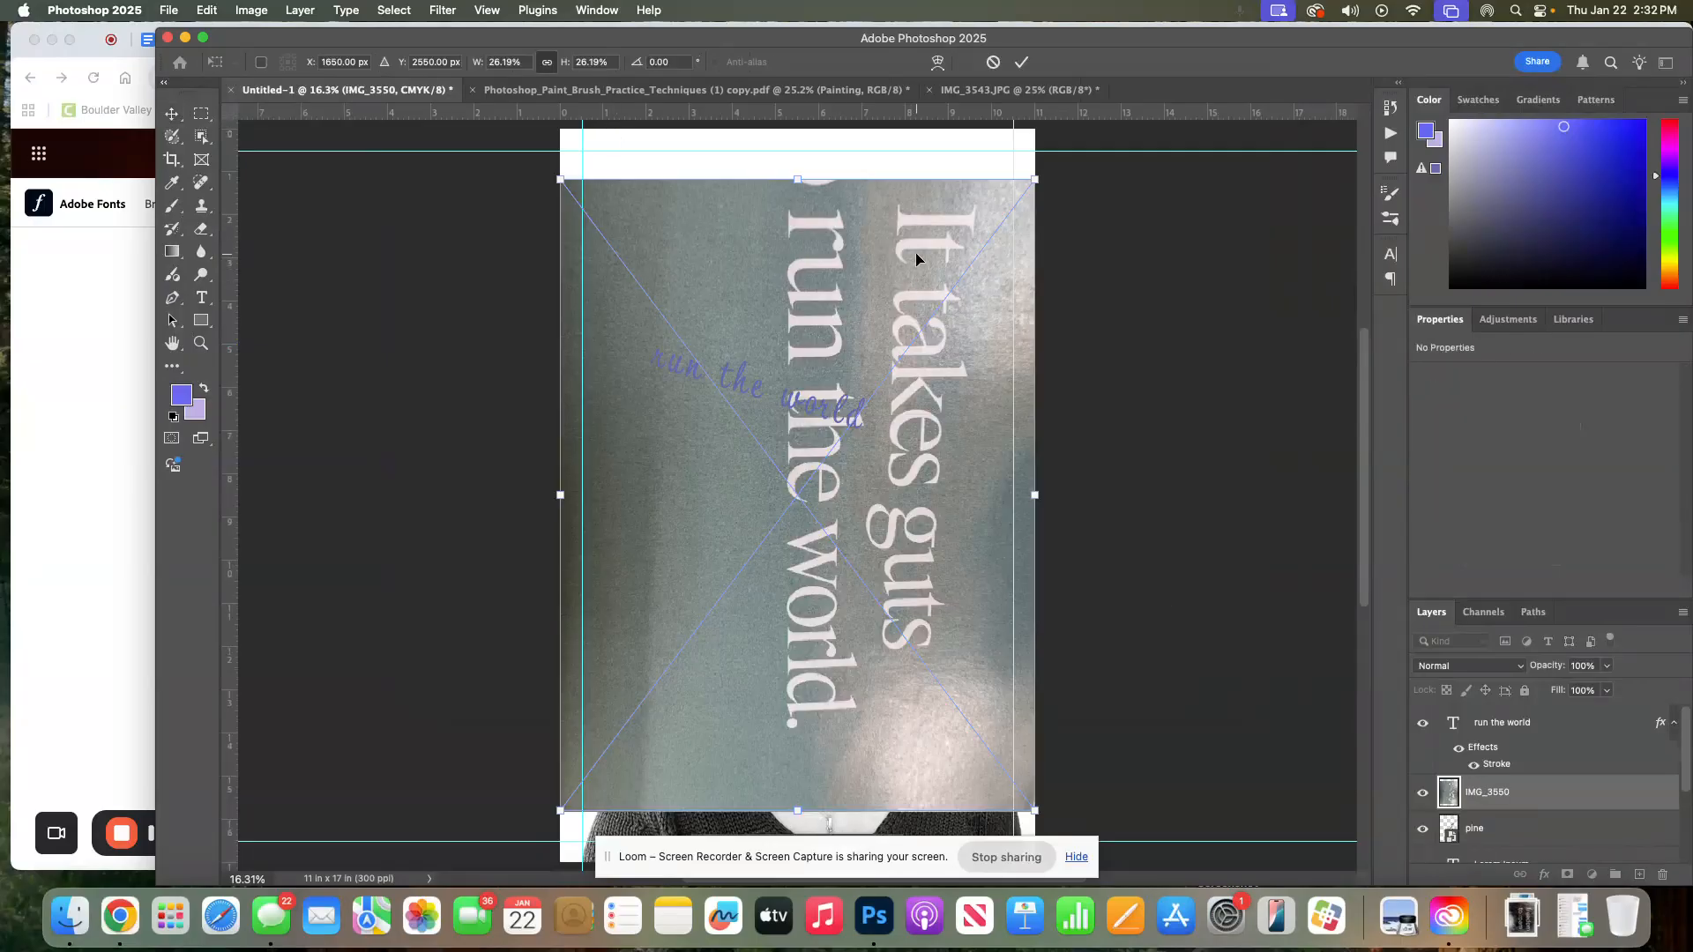
Scale the placed photo down, rotate it about -97 degrees so its text reads horizontally, and commit it near the poster's top
{"action": "left_click_drag", "start_coordinate": [688, 255], "coordinate": [732, 211]}
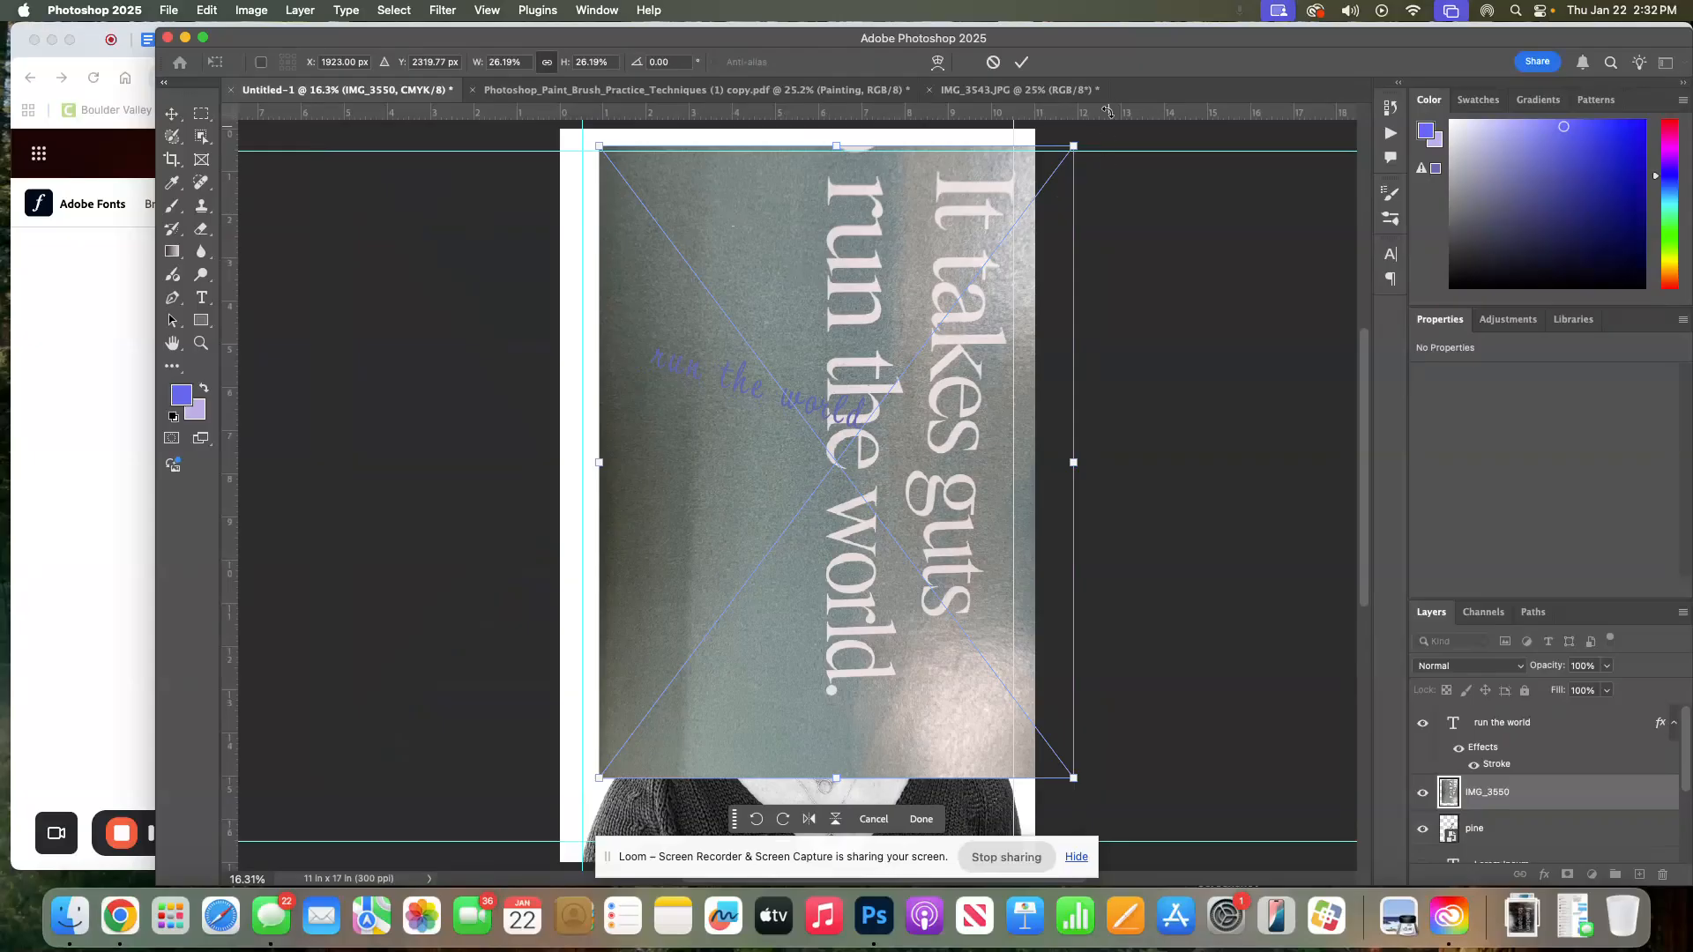
{"action": "left_click_drag", "start_coordinate": [1075, 144], "coordinate": [641, 464]}
{"action": "left_click_drag", "start_coordinate": [705, 564], "coordinate": [808, 93]}
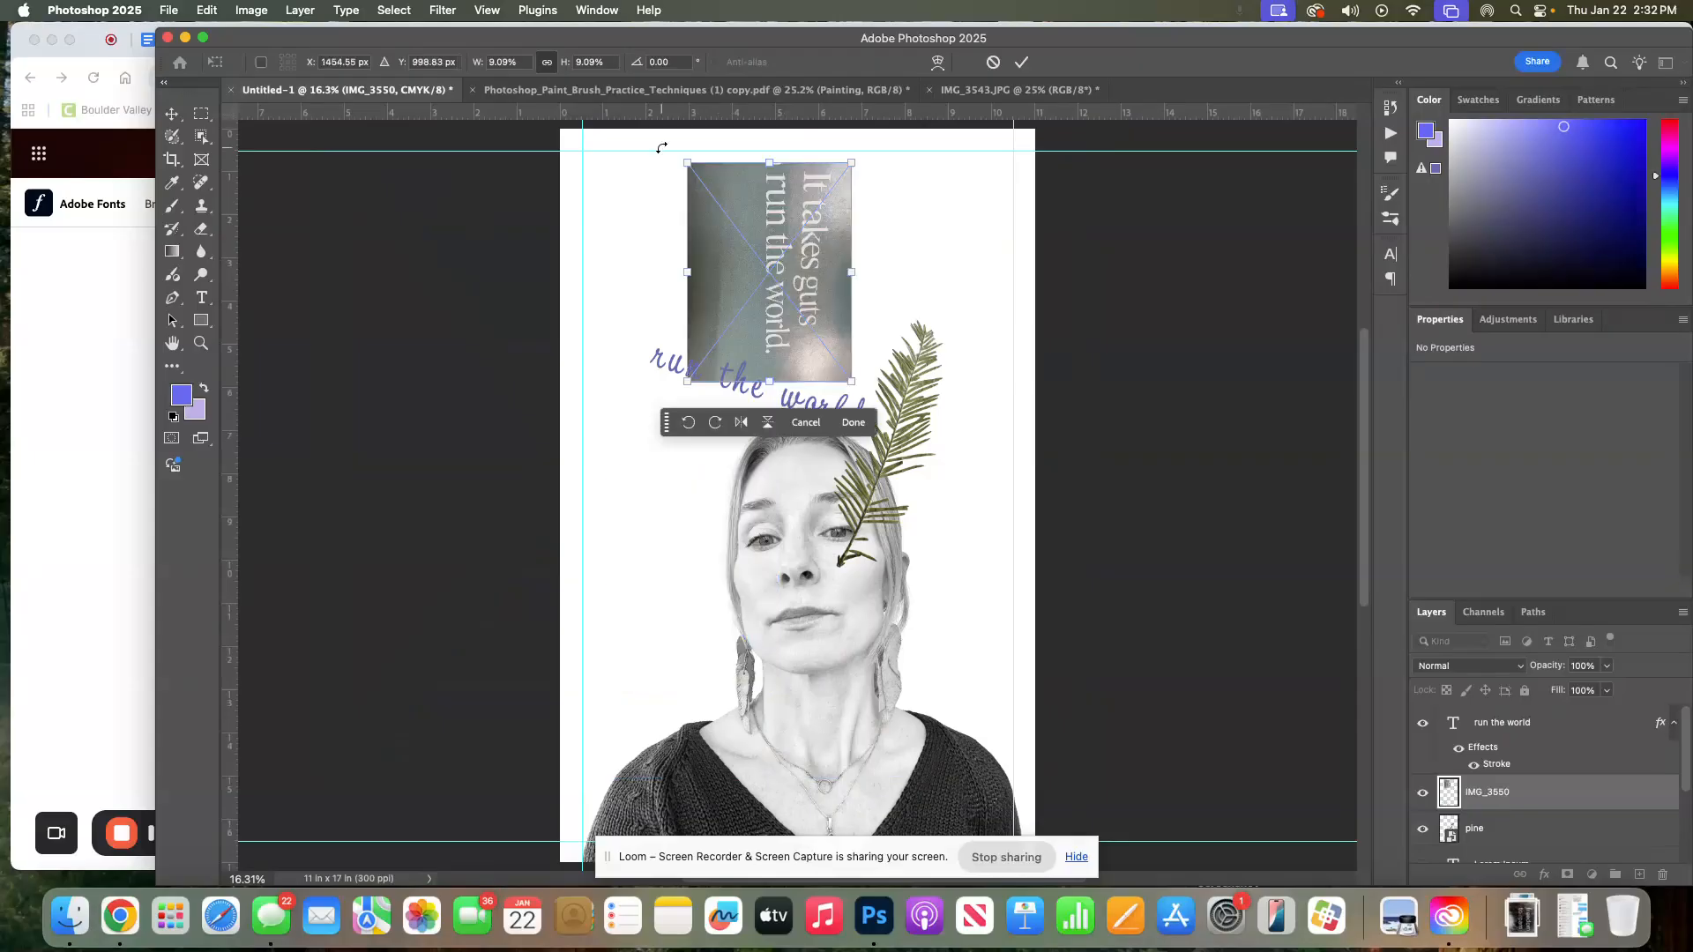
{"action": "left_click_drag", "start_coordinate": [669, 165], "coordinate": [638, 412]}
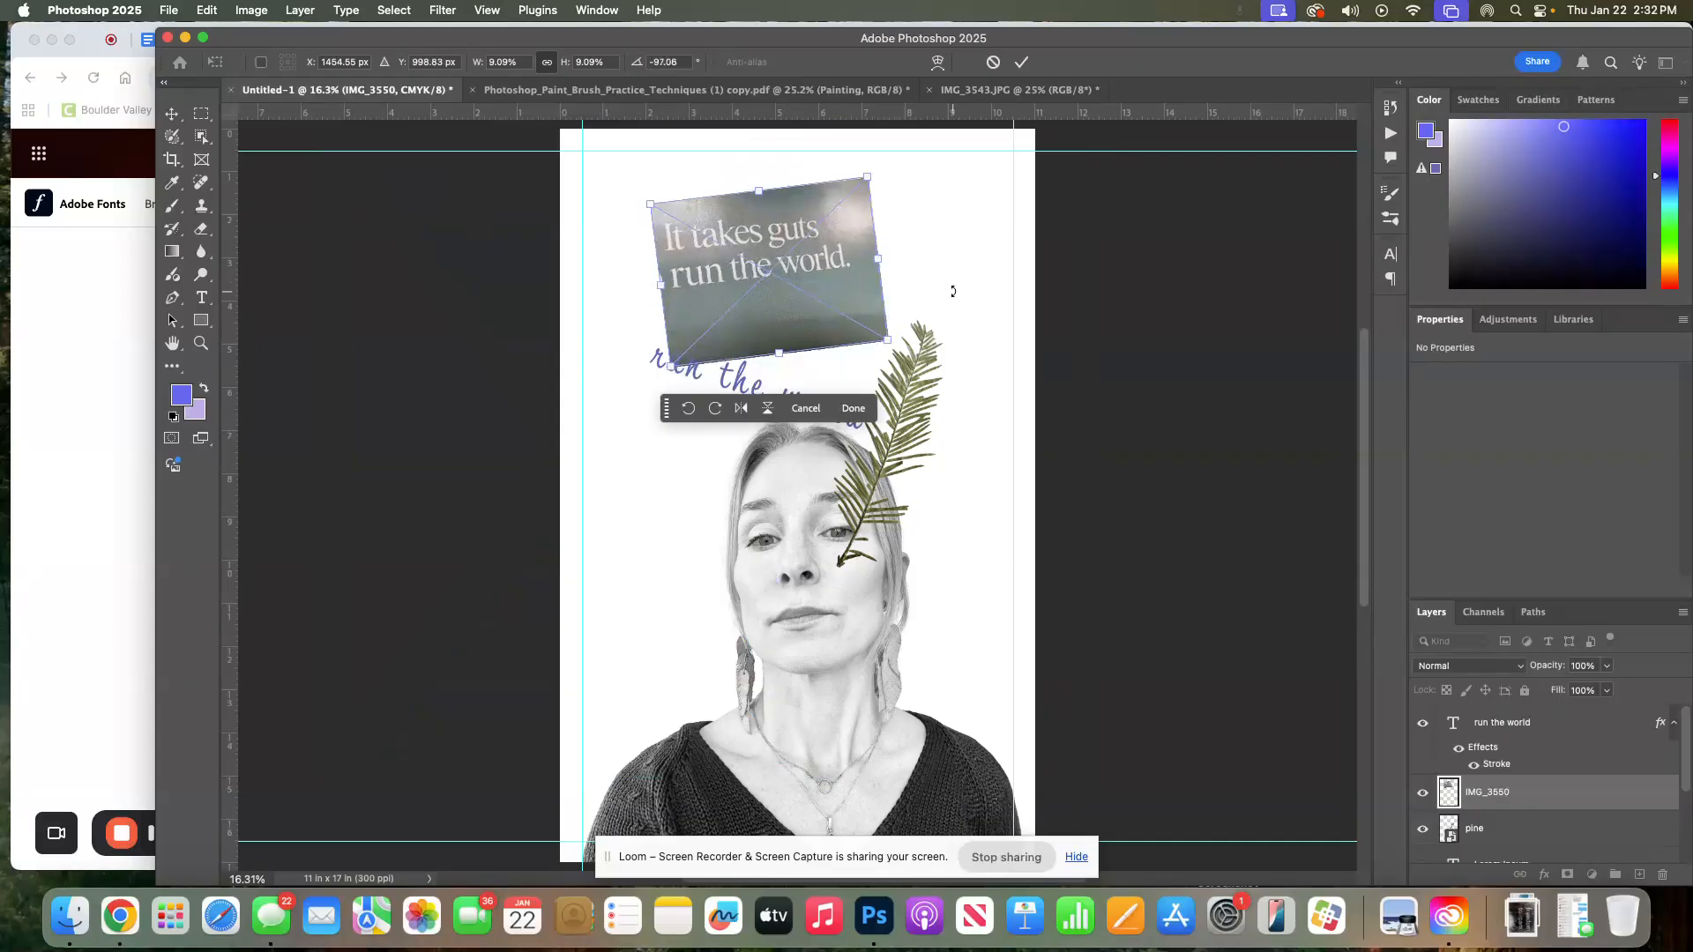
{"action": "left_click_drag", "start_coordinate": [834, 289], "coordinate": [862, 268]}
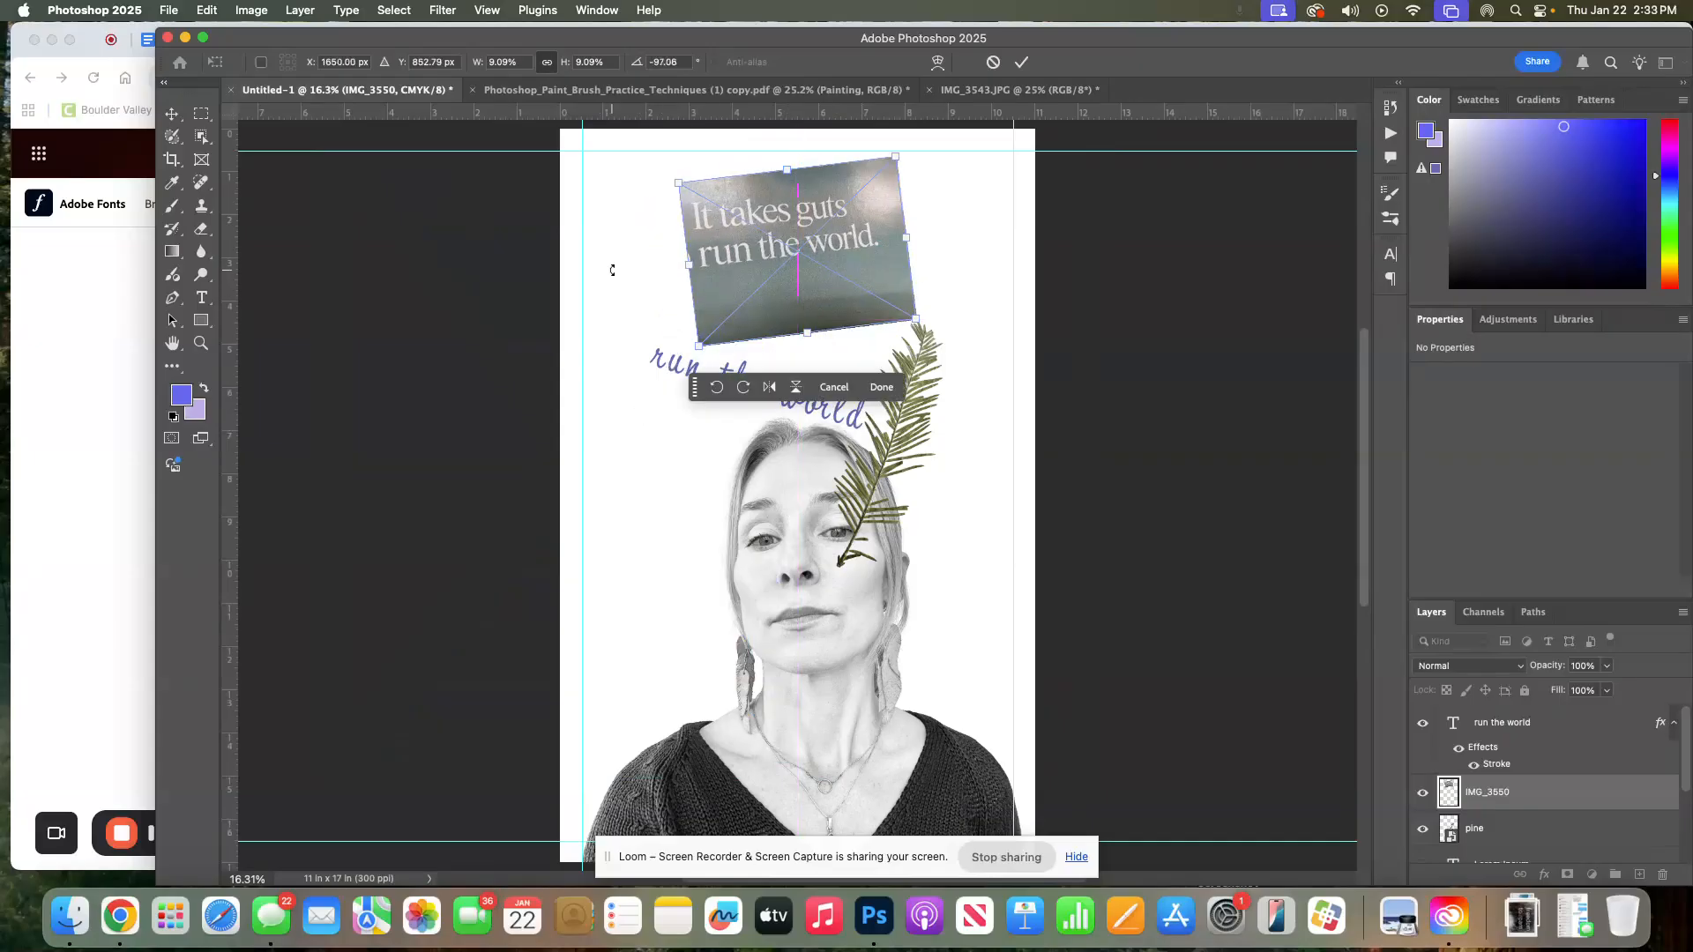
{"action": "left_click", "coordinate": [1021, 65]}
Convert the photo layer into a frame named Frame 1
{"action": "left_click", "coordinate": [967, 250]}
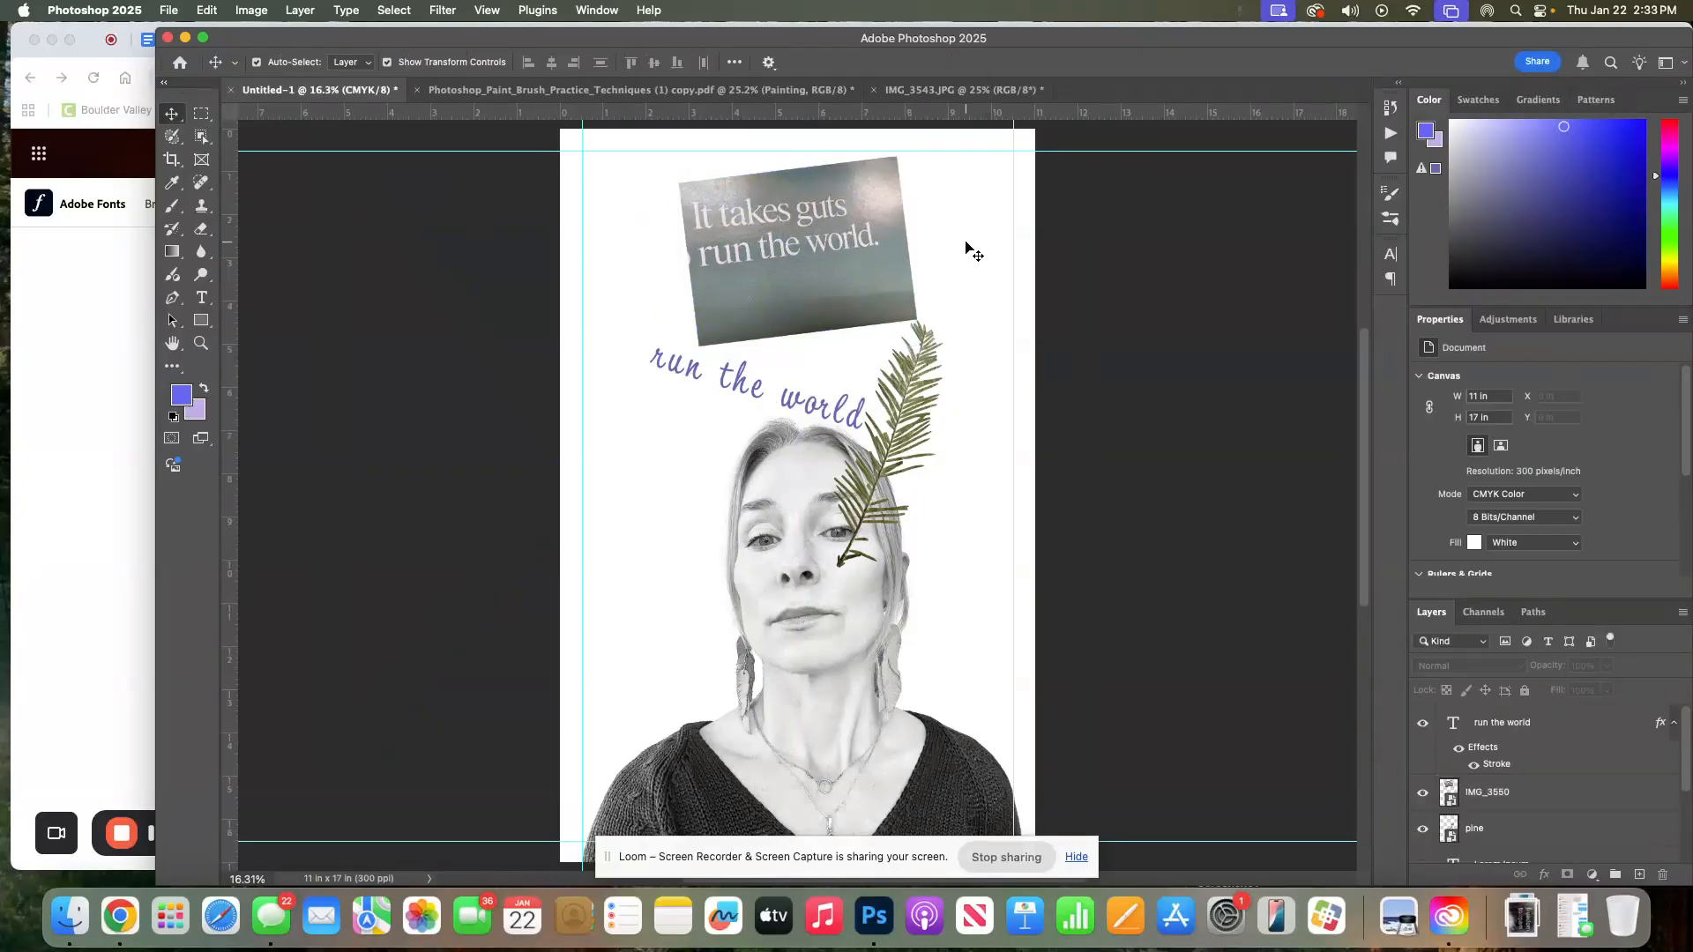
{"action": "left_click", "coordinate": [887, 274]}
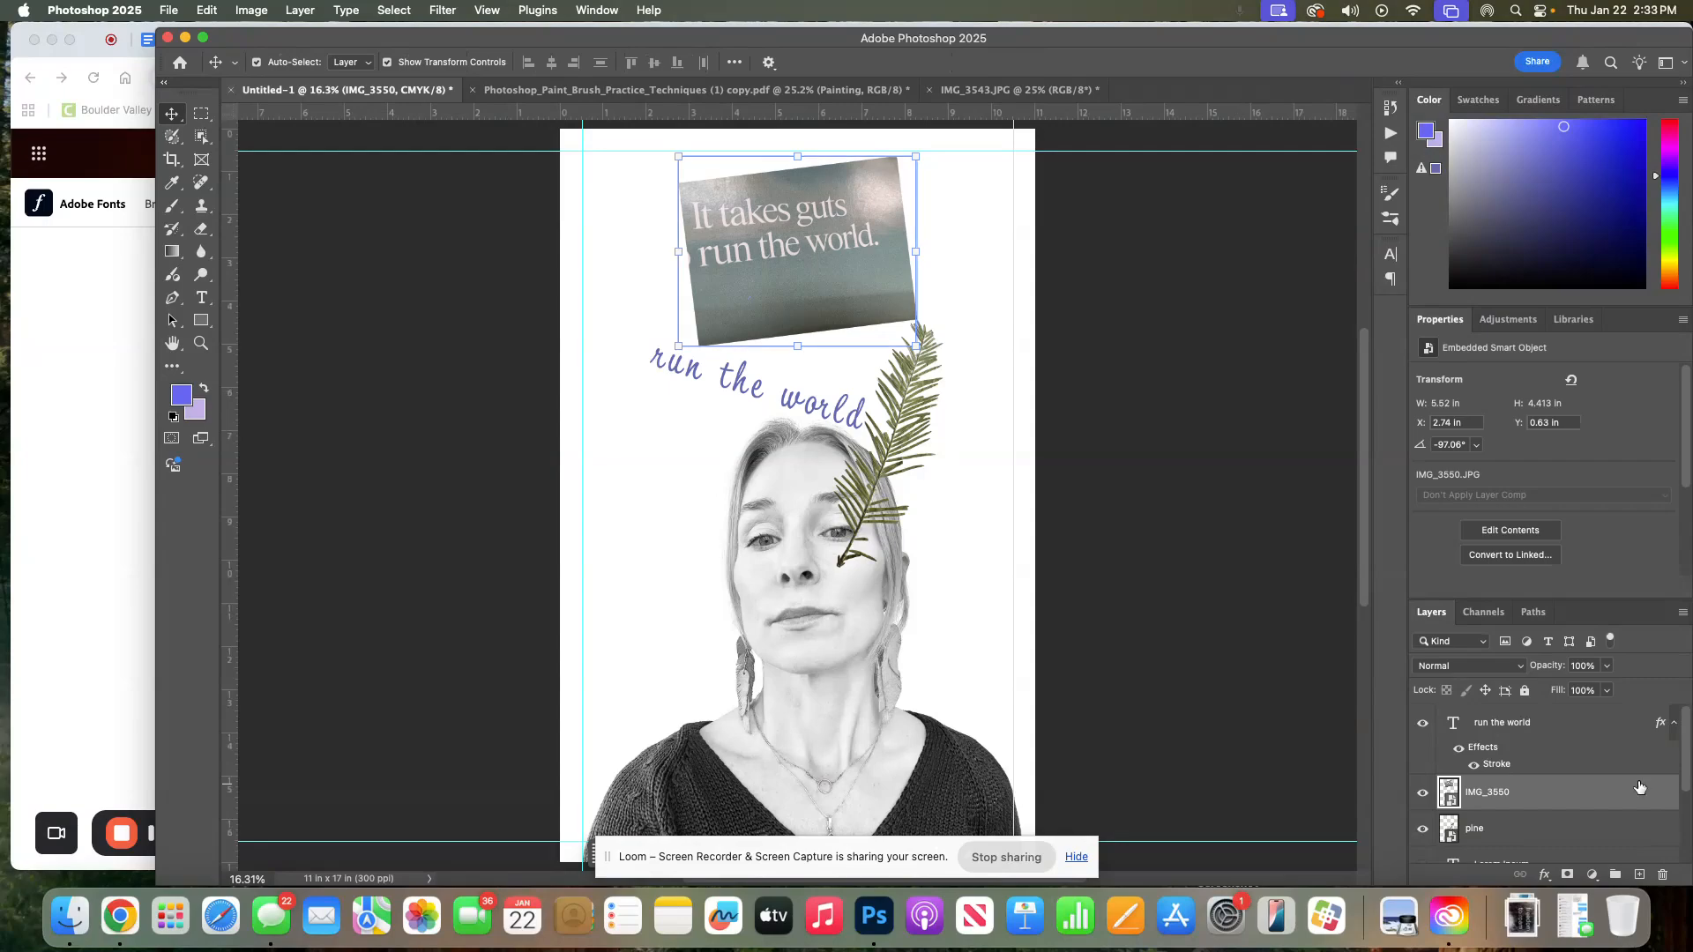
{"action": "right_click", "coordinate": [1541, 802]}
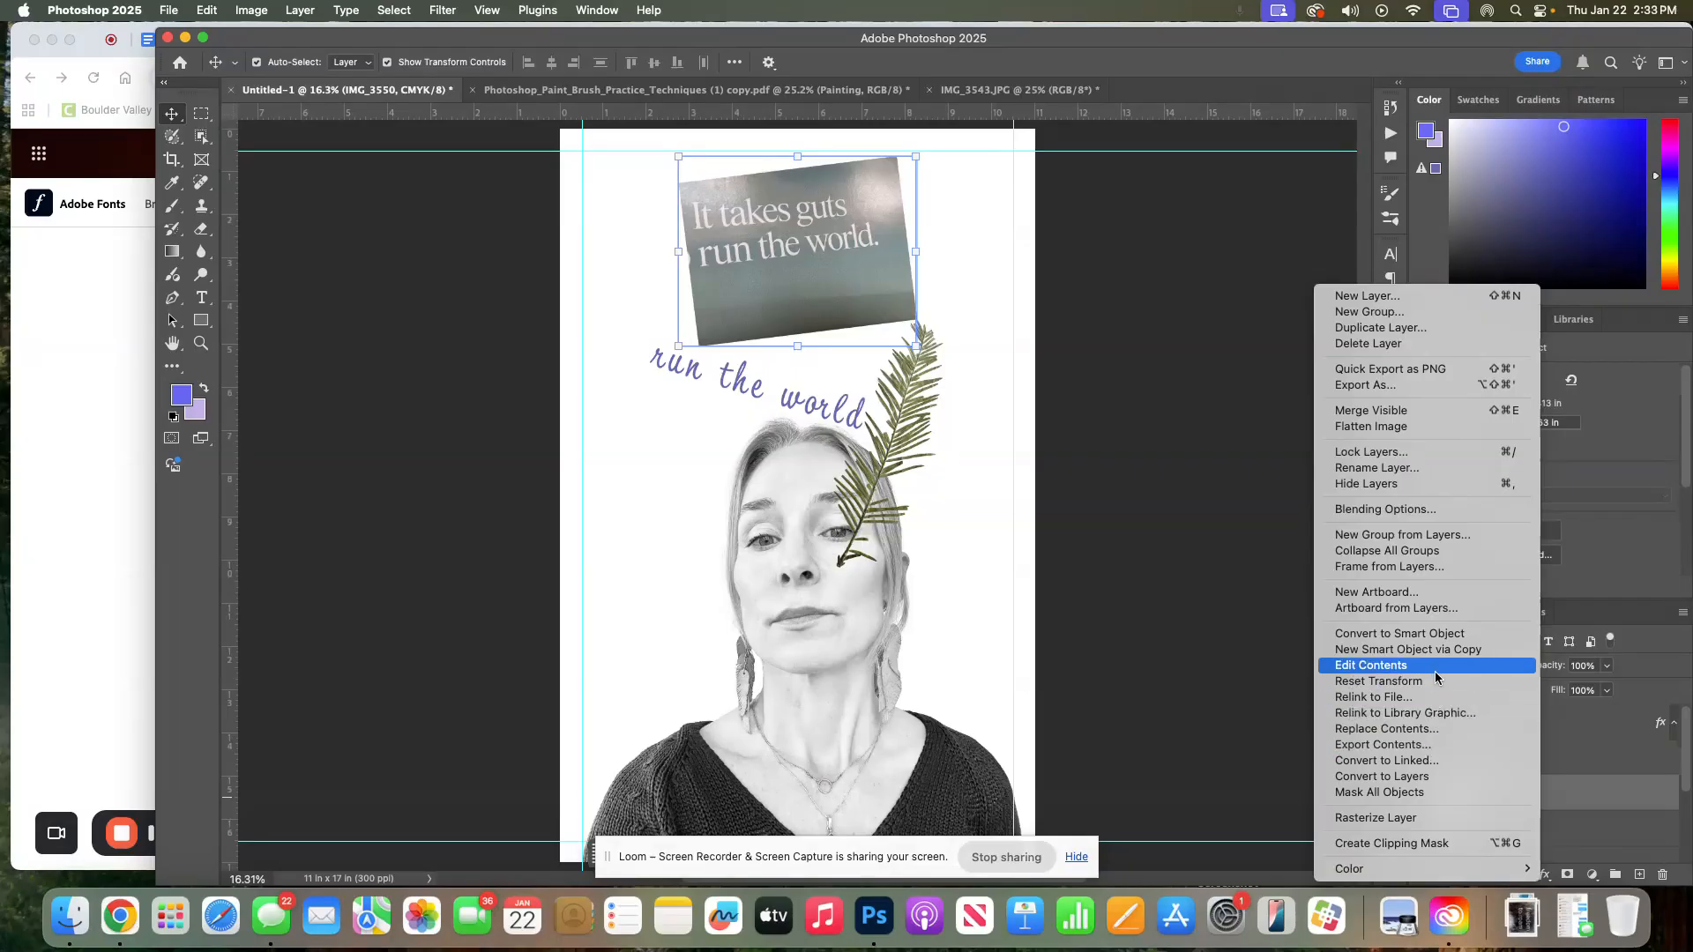
{"action": "left_click", "coordinate": [1416, 566]}
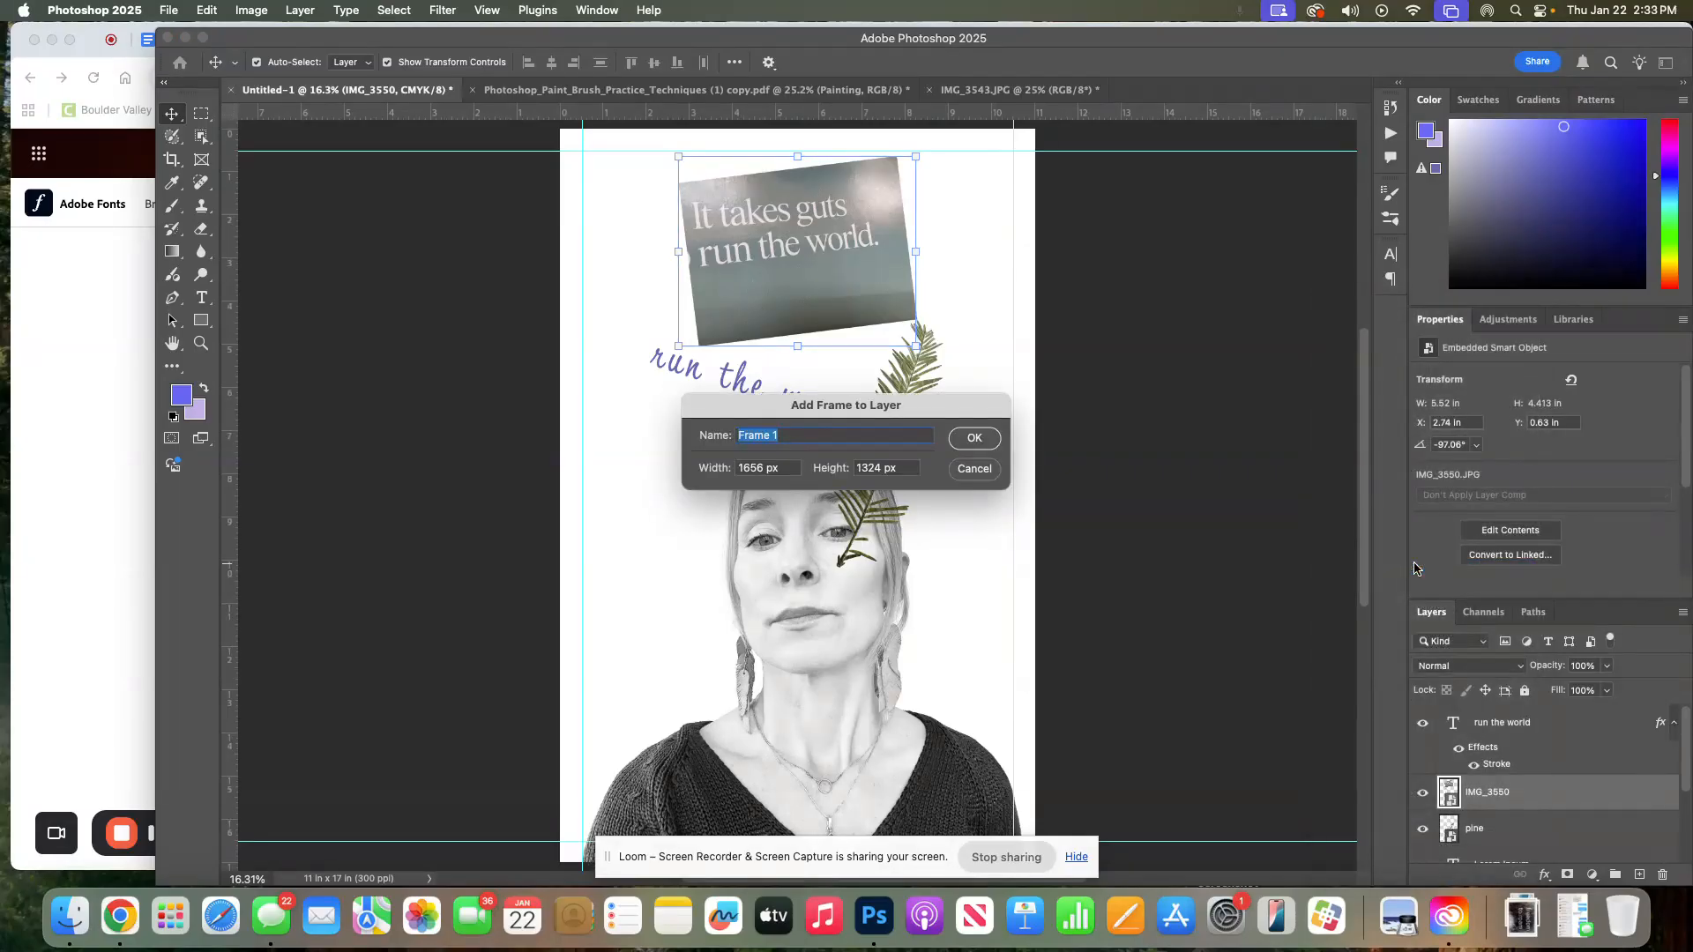
{"action": "left_click", "coordinate": [974, 438]}
Resize the frame to about 1196 × 547 px so it shows only the 'It takes guts' line
{"action": "left_click", "coordinate": [1480, 725]}
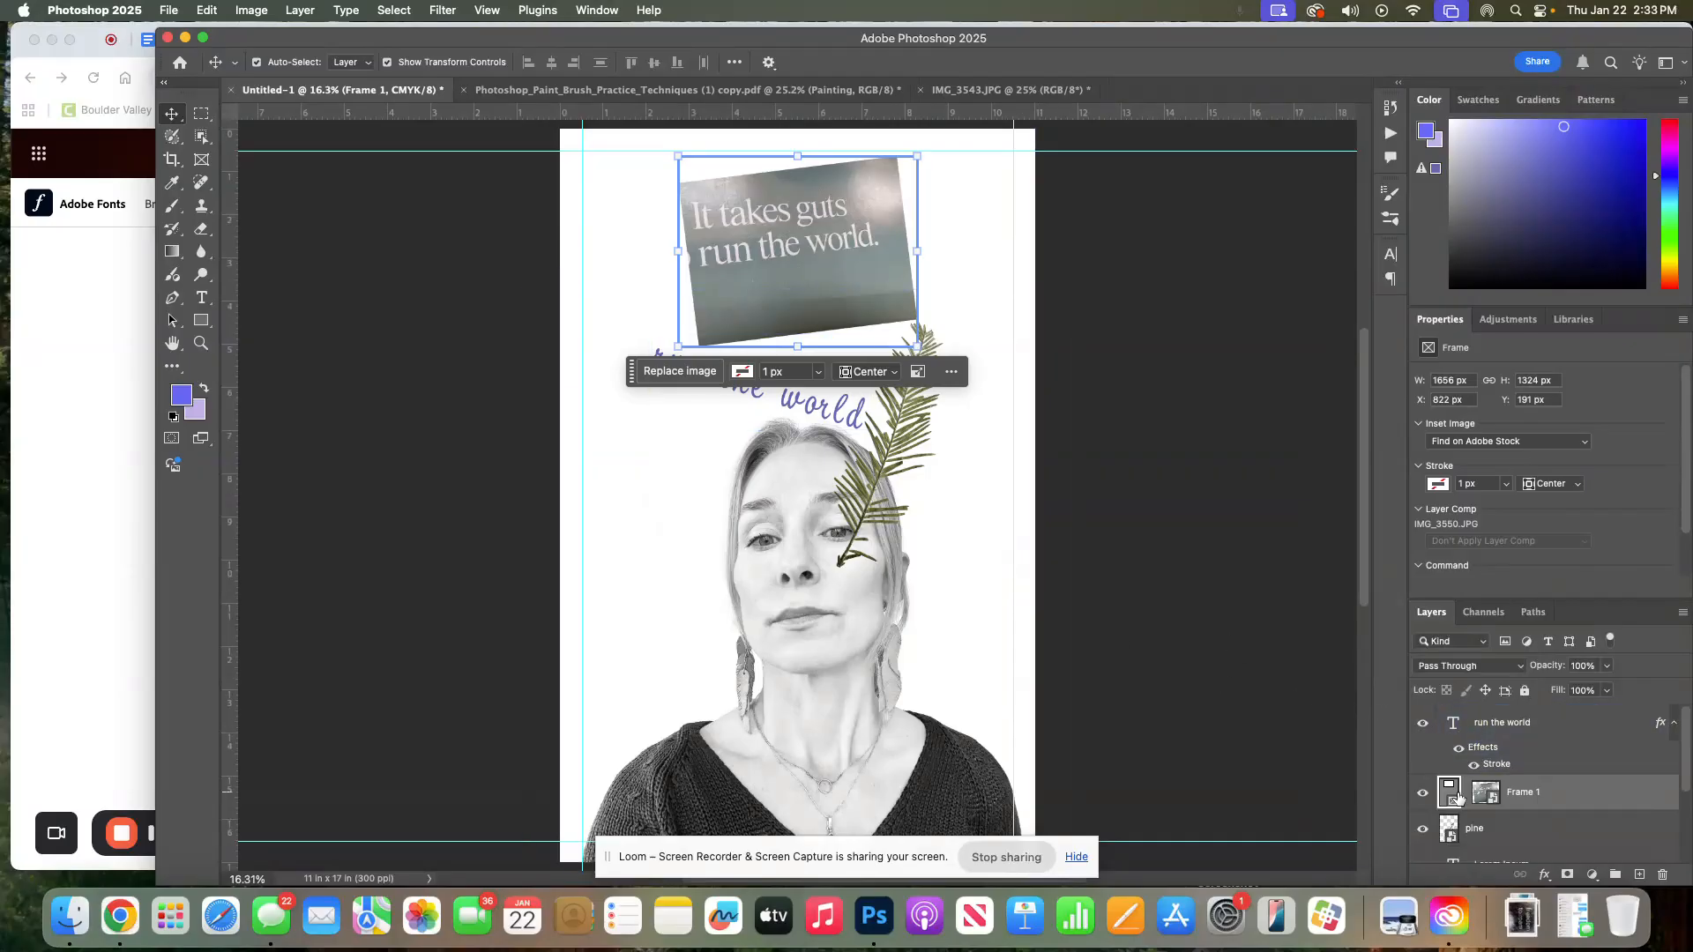
{"action": "left_click_drag", "start_coordinate": [802, 348], "coordinate": [796, 273]}
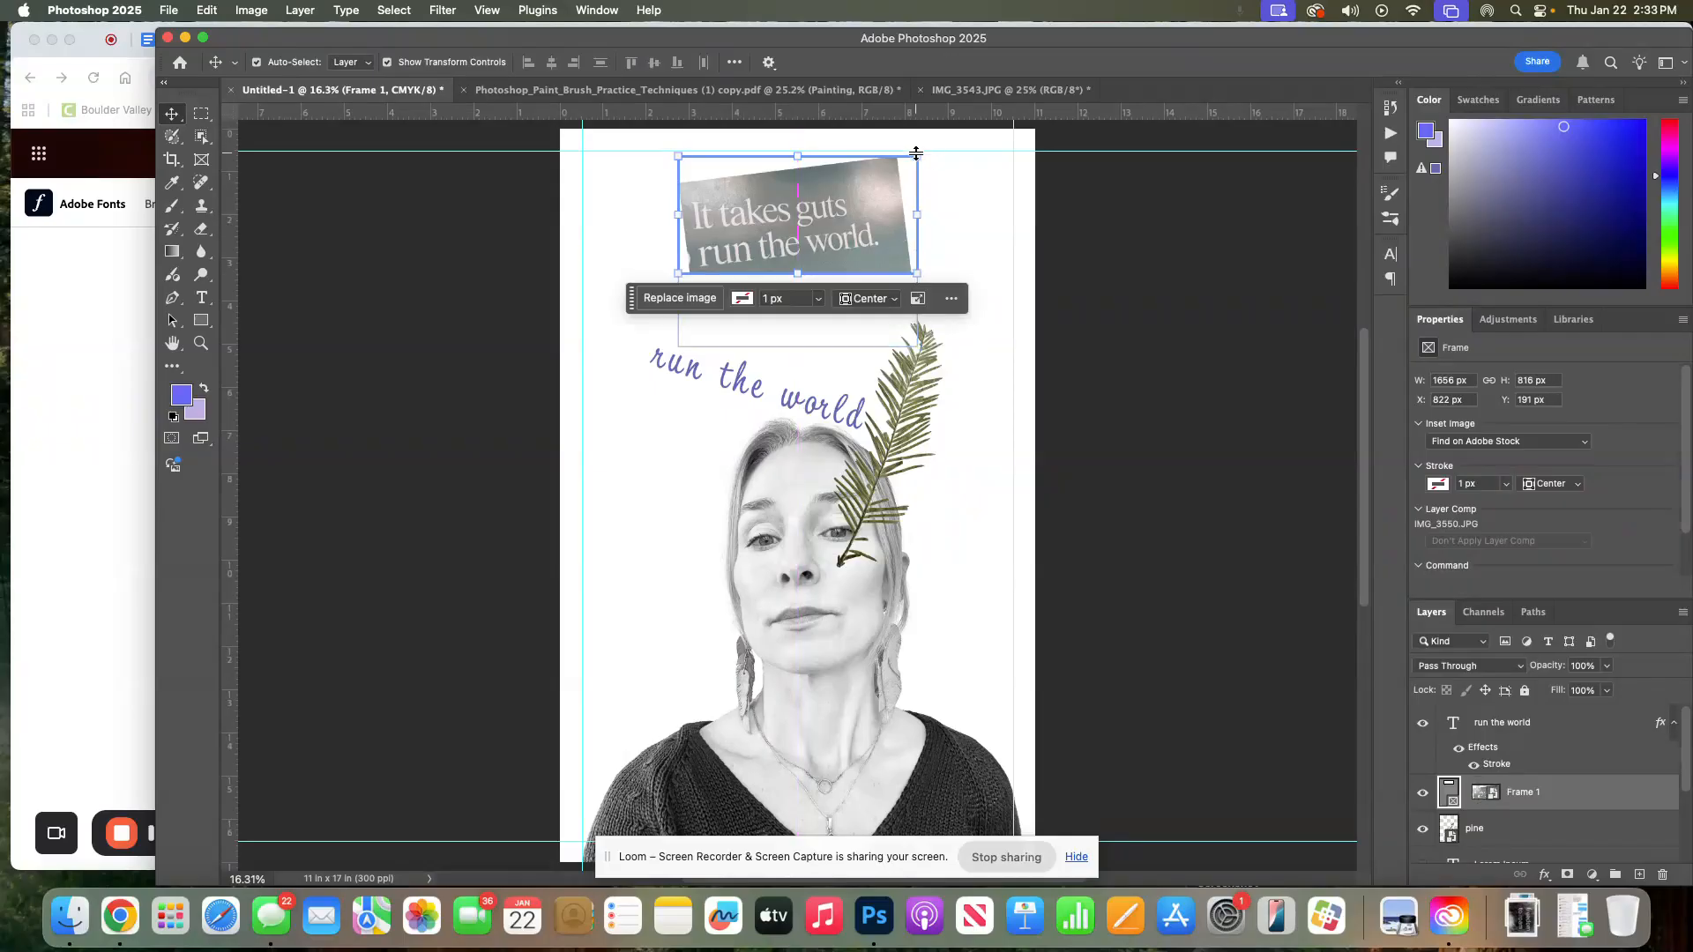
{"action": "left_click_drag", "start_coordinate": [911, 156], "coordinate": [911, 157]}
{"action": "left_click_drag", "start_coordinate": [797, 273], "coordinate": [798, 234]}
{"action": "left_click_drag", "start_coordinate": [917, 195], "coordinate": [851, 193]}
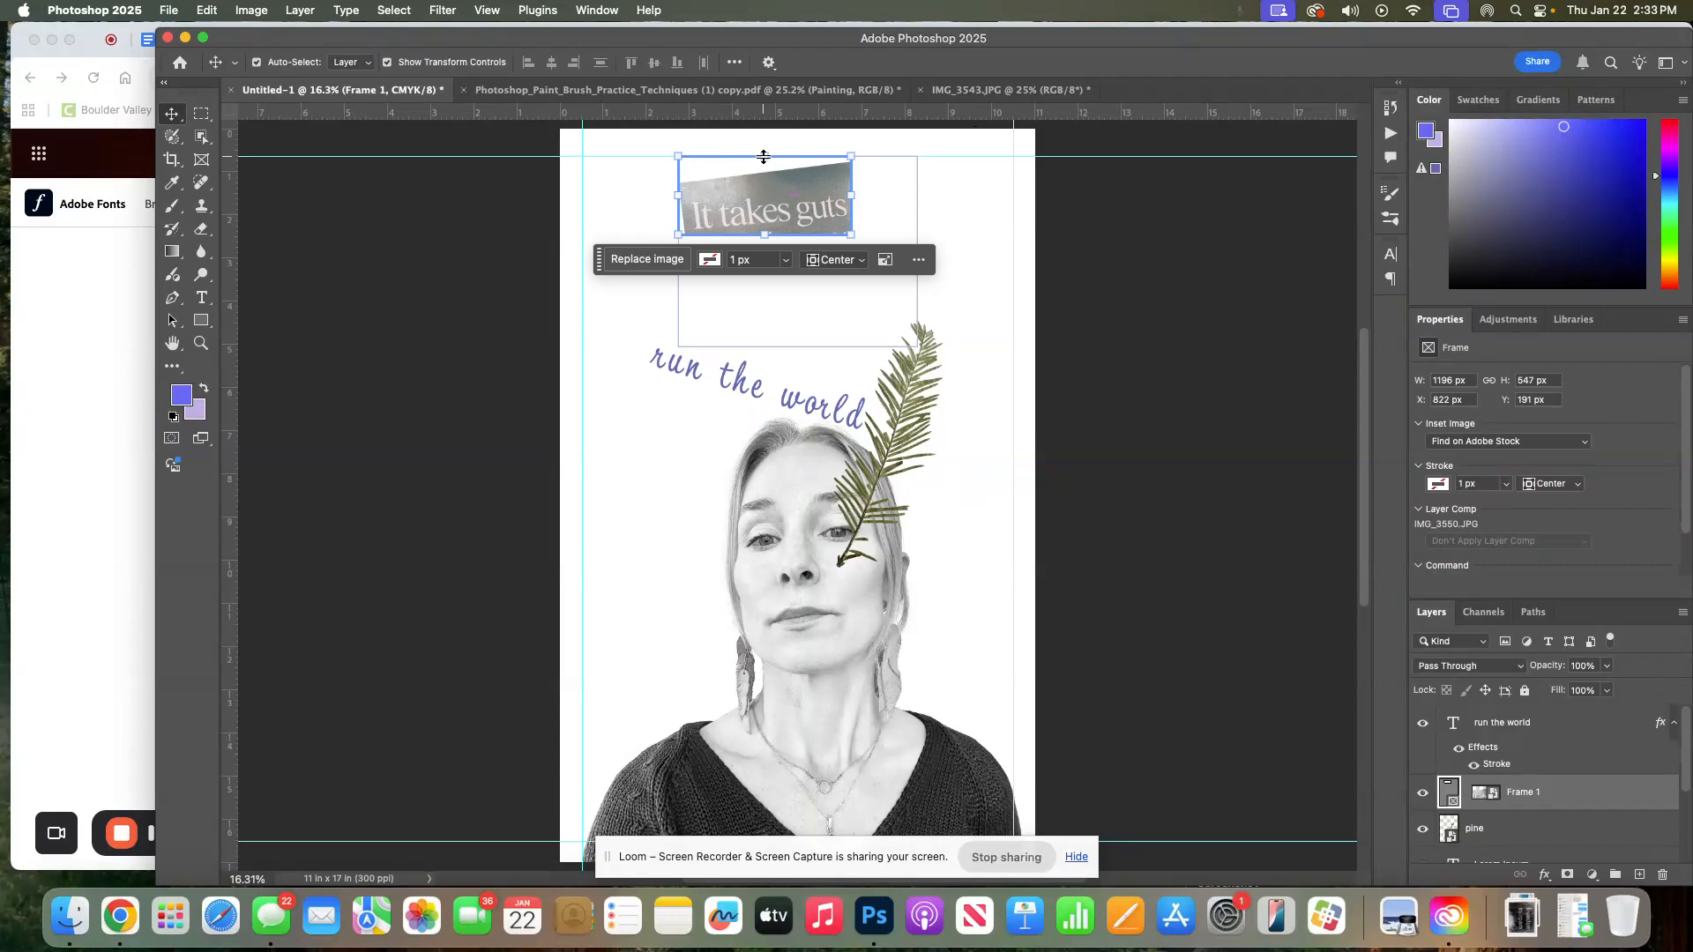
{"action": "mouse_move", "coordinate": [702, 182]}
{"action": "left_mouse_down"}
{"action": "mouse_move", "coordinate": [704, 202]}
{"action": "mouse_move", "coordinate": [695, 182]}
{"action": "left_mouse_up"}
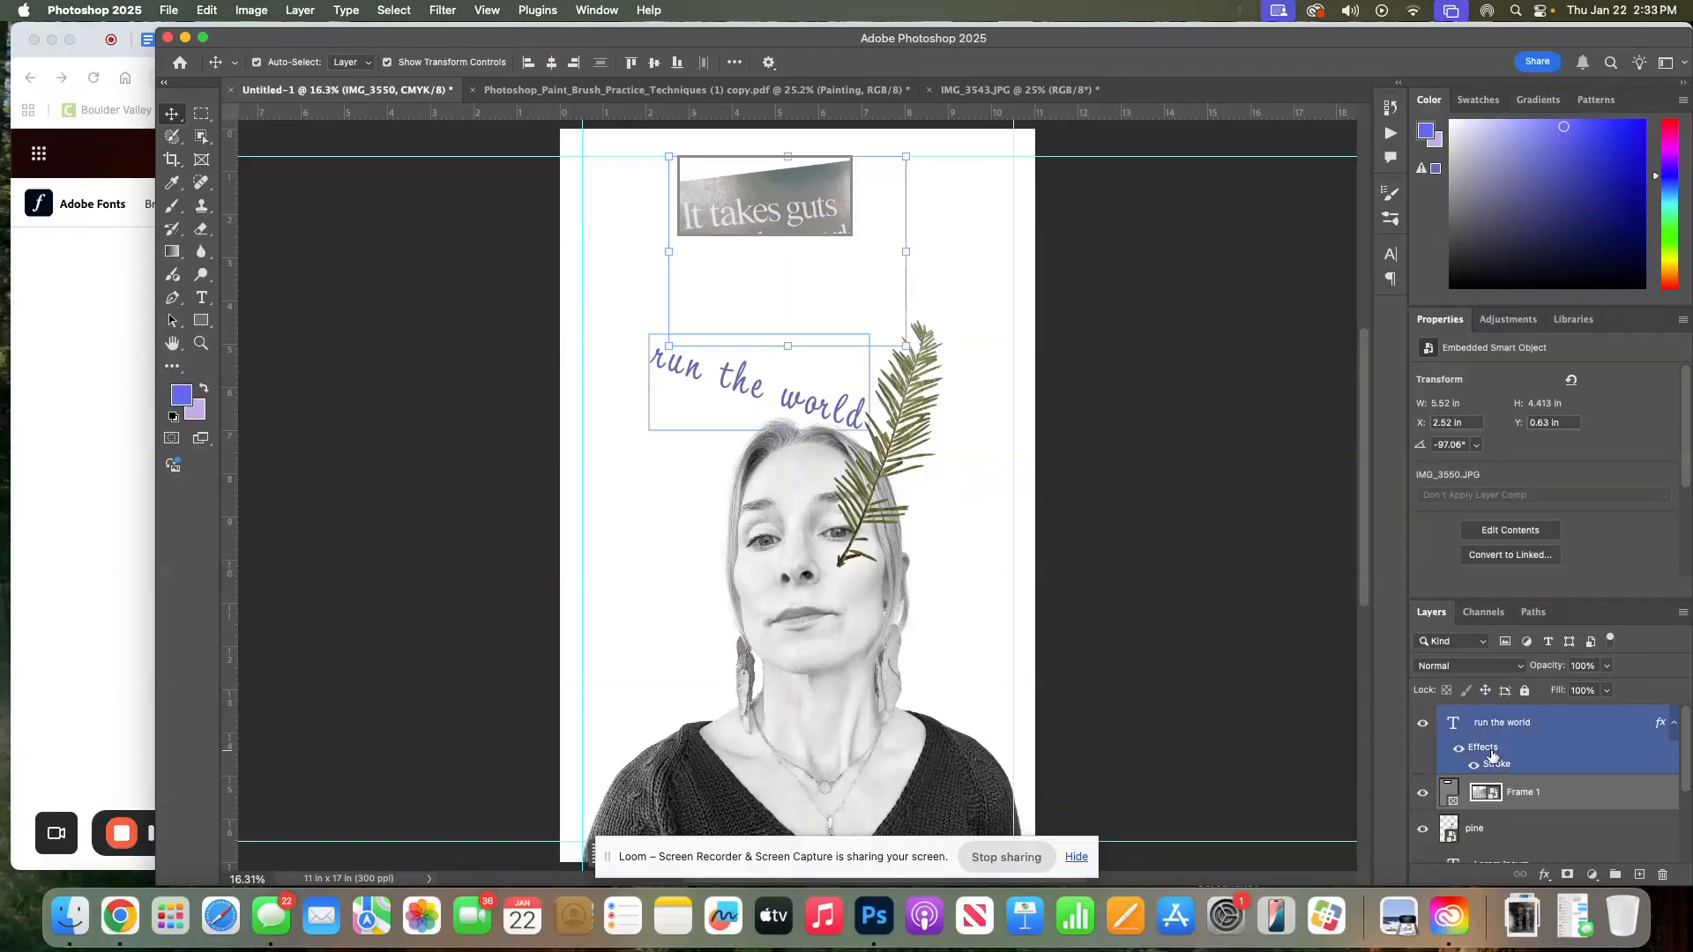
Move the frame down so it sits just above the run the world headline
{"action": "left_click", "coordinate": [1446, 804]}
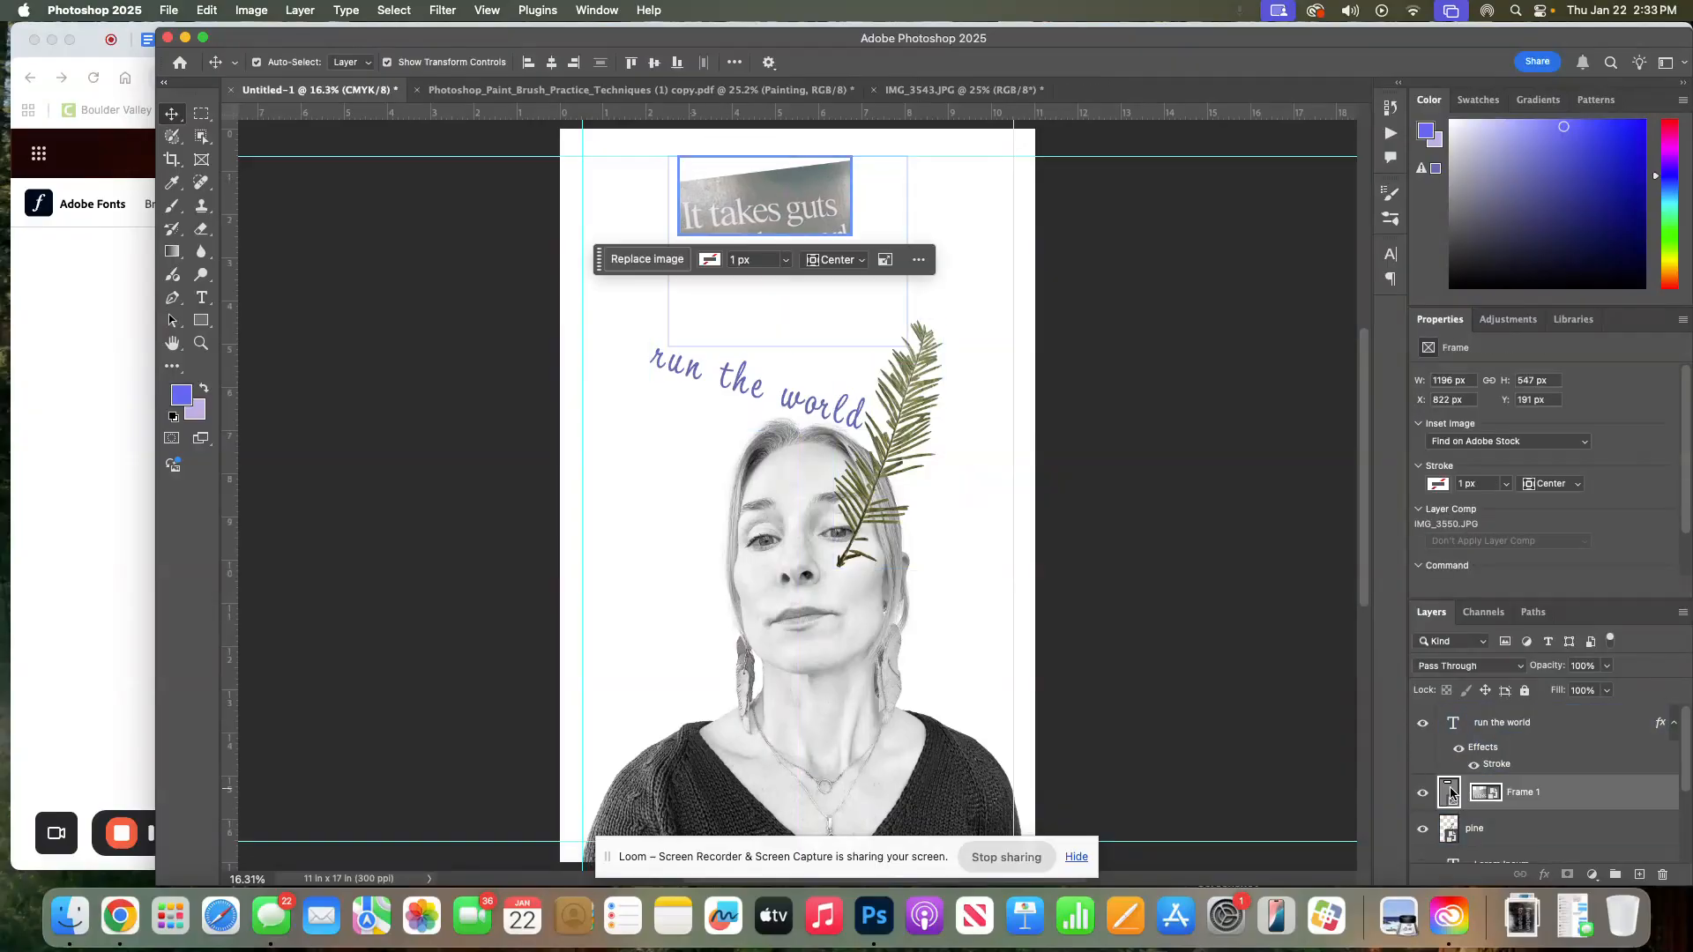
{"action": "left_click", "coordinate": [1449, 796]}
{"action": "left_click", "coordinate": [1438, 752]}
{"action": "left_click", "coordinate": [1457, 794]}
{"action": "left_click_drag", "start_coordinate": [812, 218], "coordinate": [768, 327]}
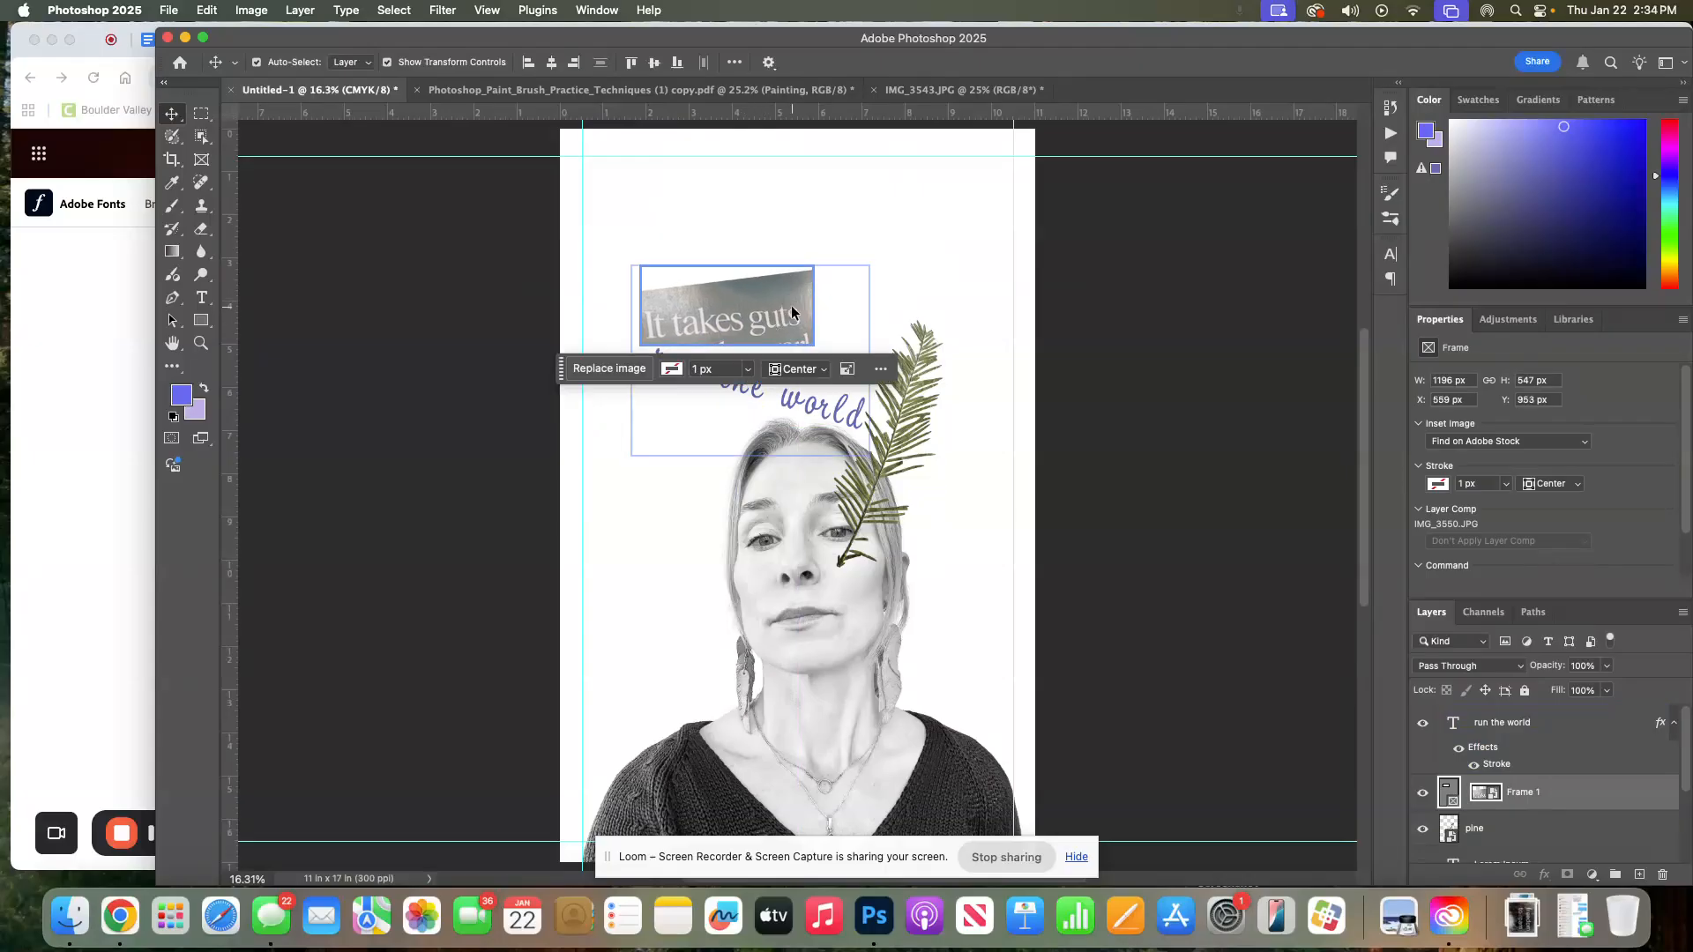
{"action": "left_click", "coordinate": [839, 309]}
{"action": "left_click", "coordinate": [799, 304]}
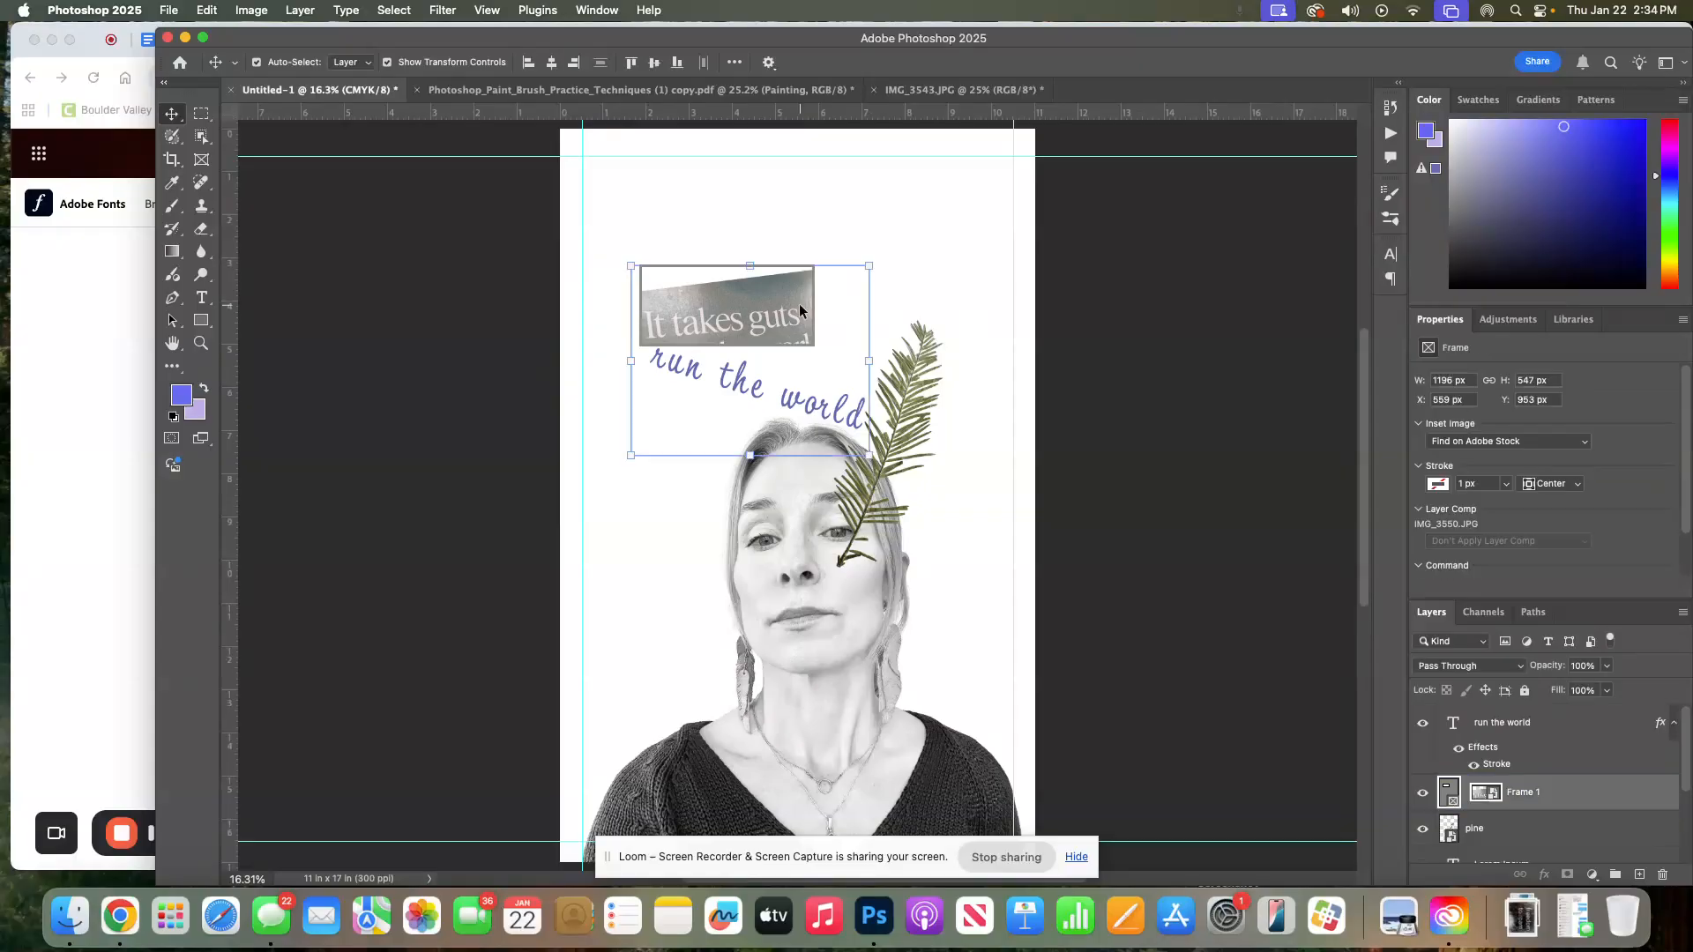
Rotate the photo inside the frame to about -91 degrees to straighten its text
{"action": "left_click", "coordinate": [749, 458]}
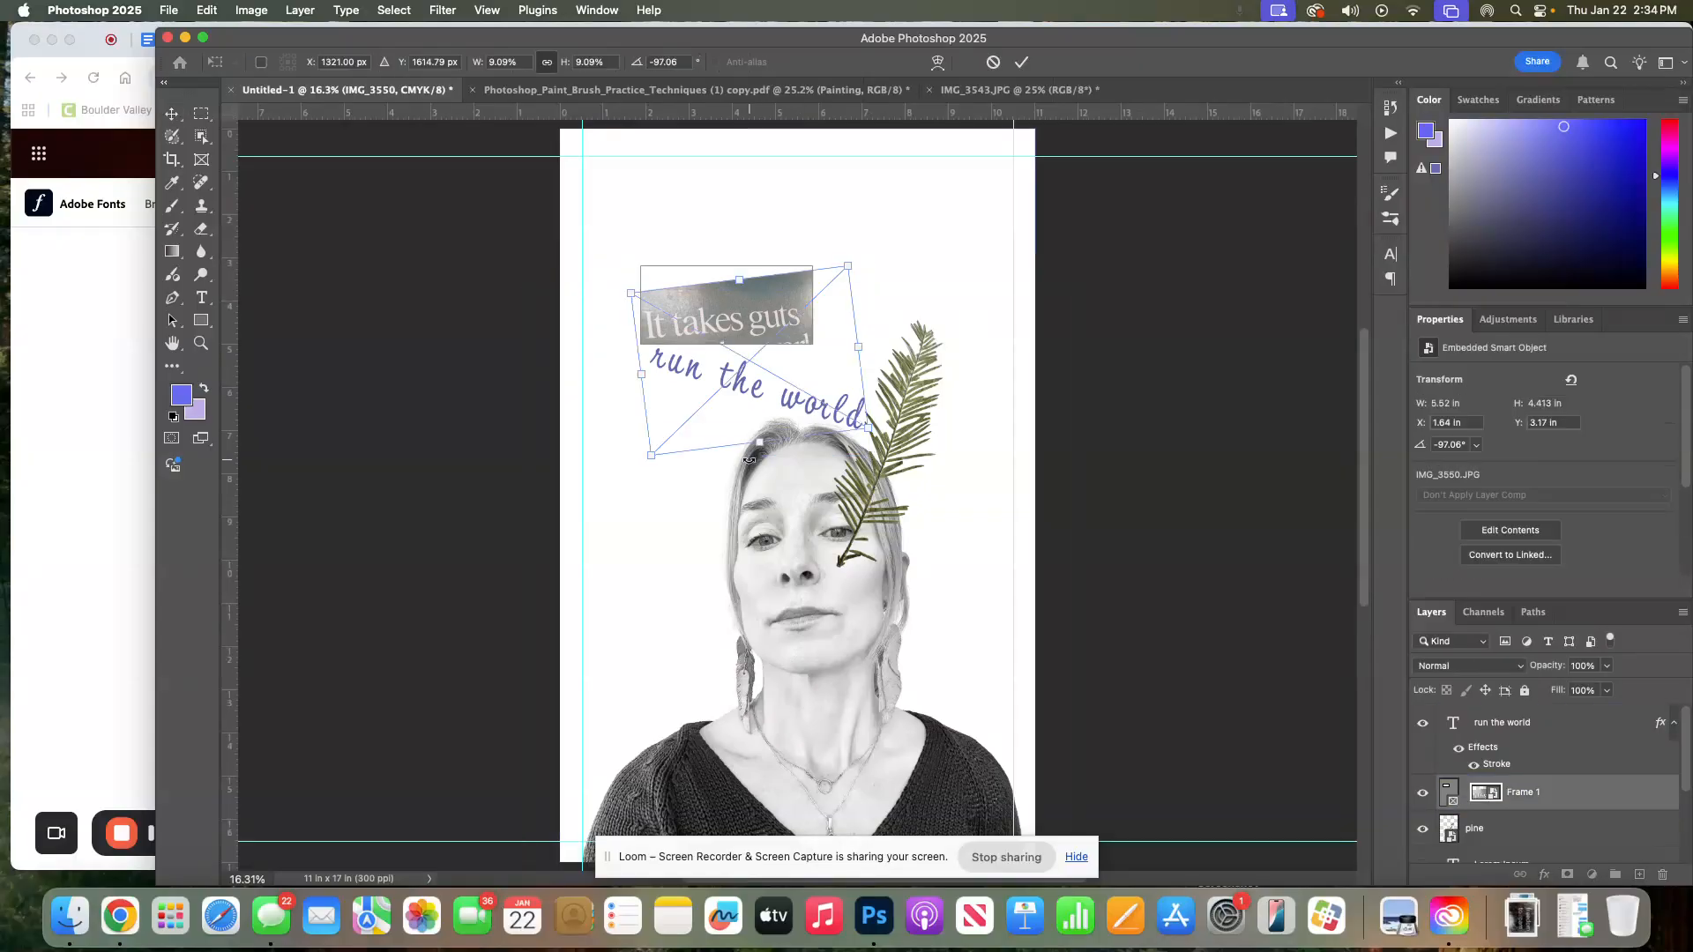
{"action": "left_click_drag", "start_coordinate": [640, 466], "coordinate": [624, 459]}
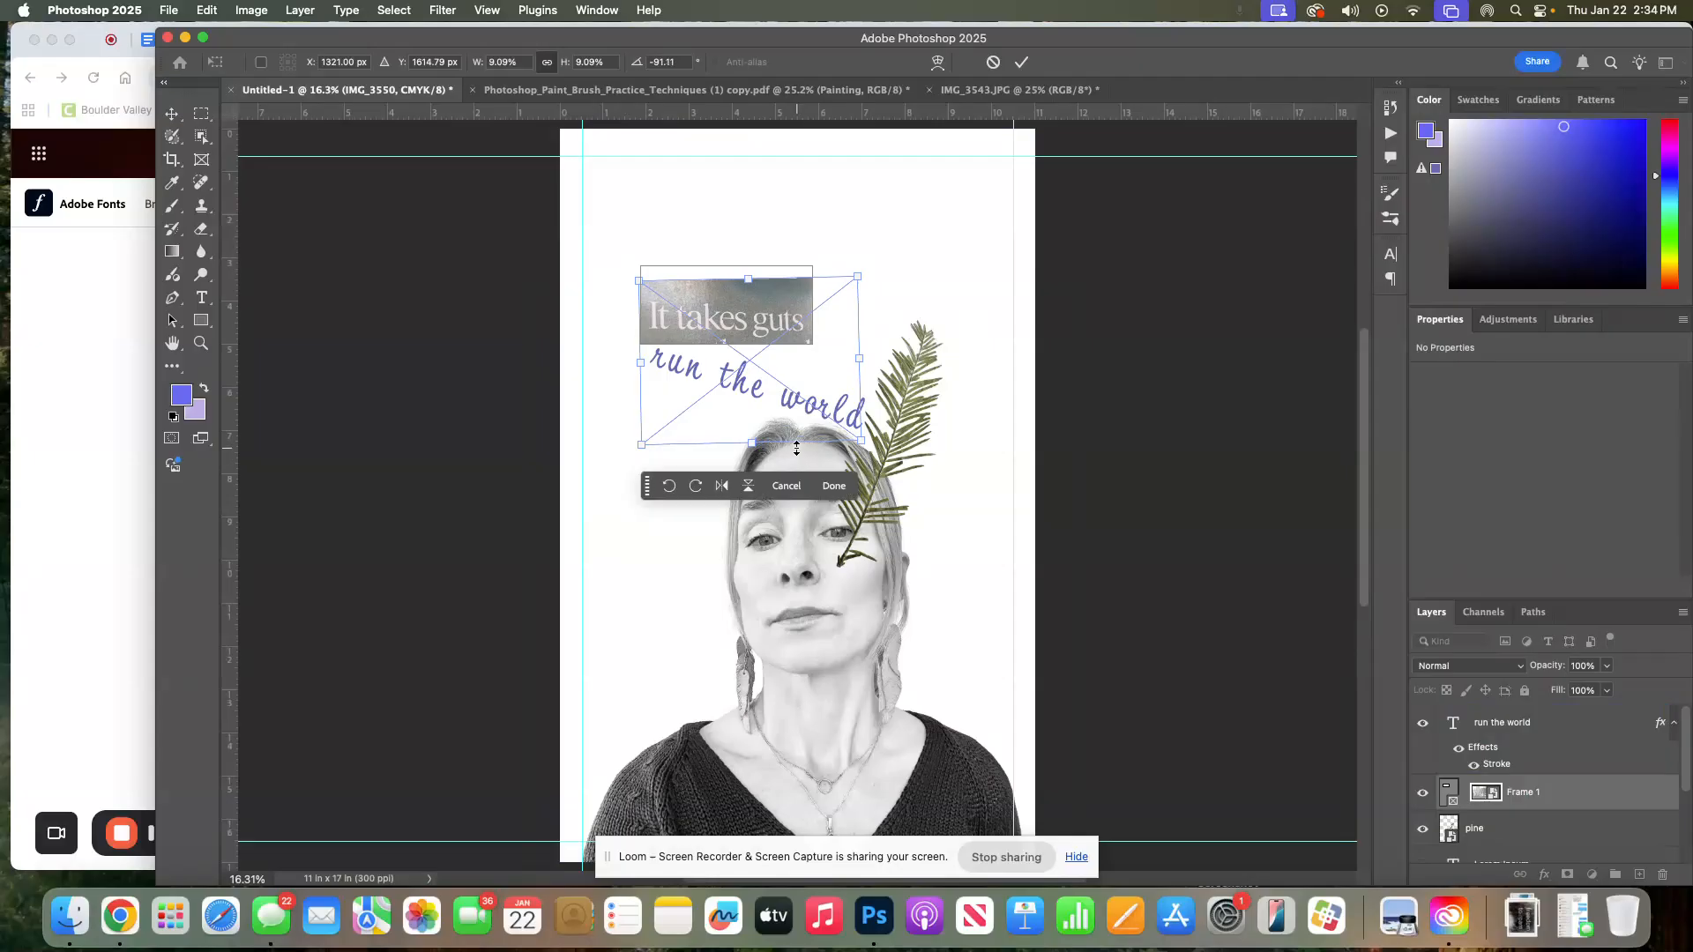
{"action": "left_click", "coordinate": [863, 450]}
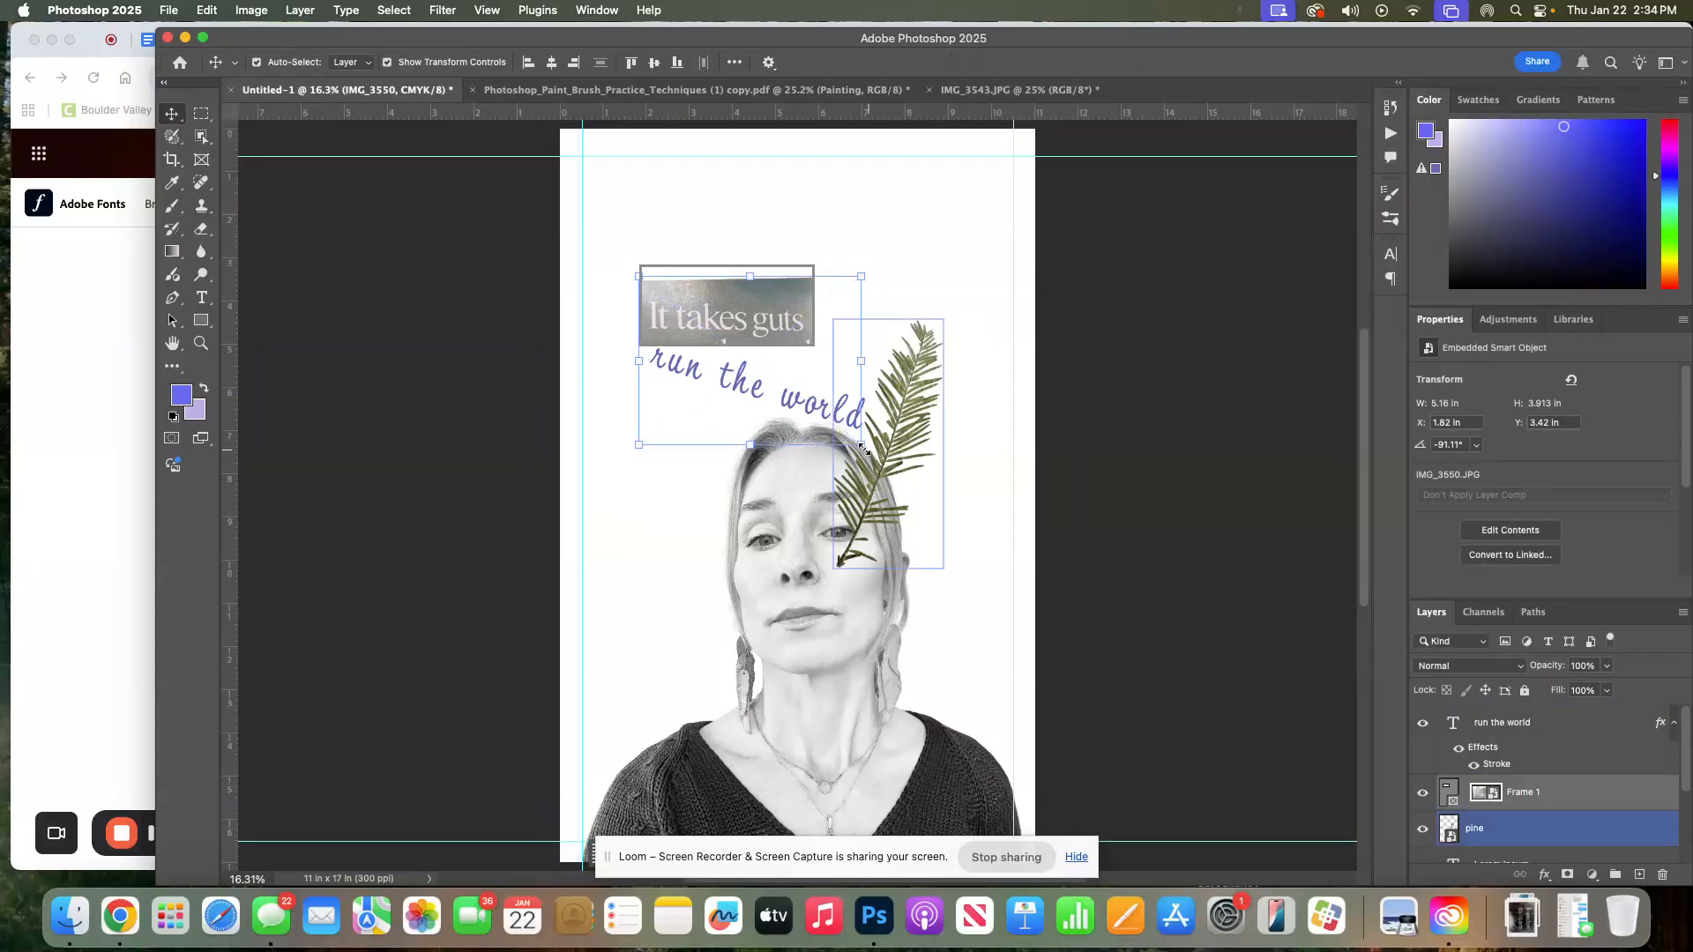
Nudge the photo upward inside the frame to centre the 'It takes guts' text
{"action": "double_click", "coordinate": [751, 321]}
{"action": "left_click_drag", "start_coordinate": [741, 319], "coordinate": [744, 341]}
{"action": "key", "text": "Up"}
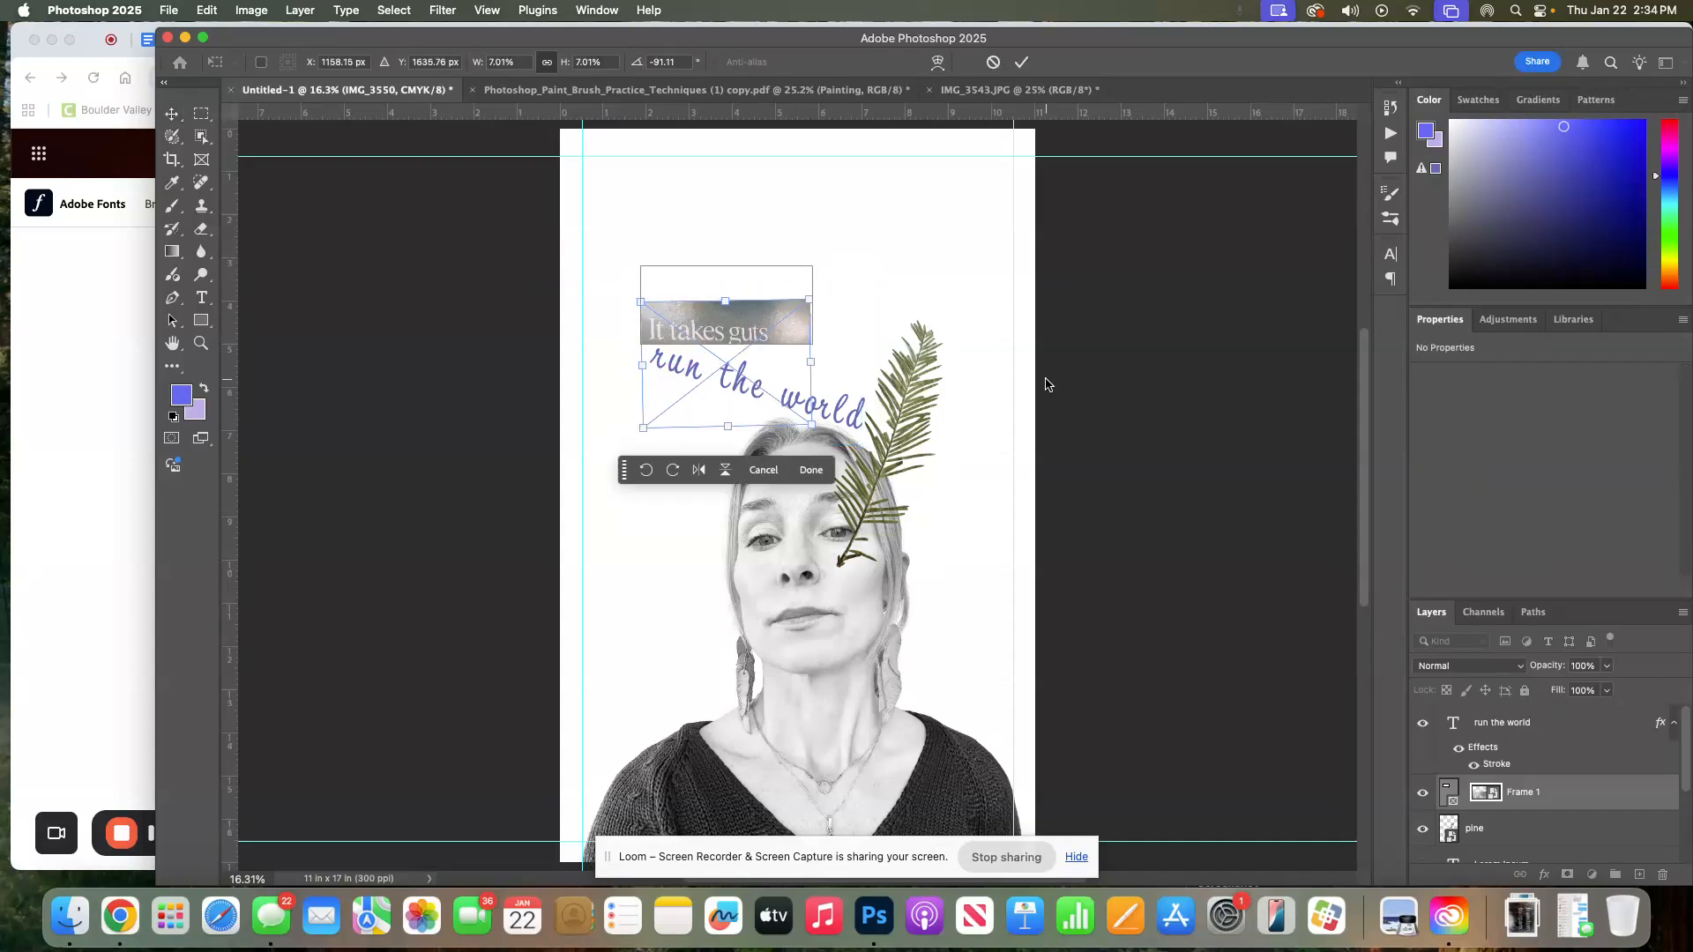
{"action": "key", "text": "Up"}
{"action": "key", "text": "Up"}
{"action": "key", "text": "Up"}
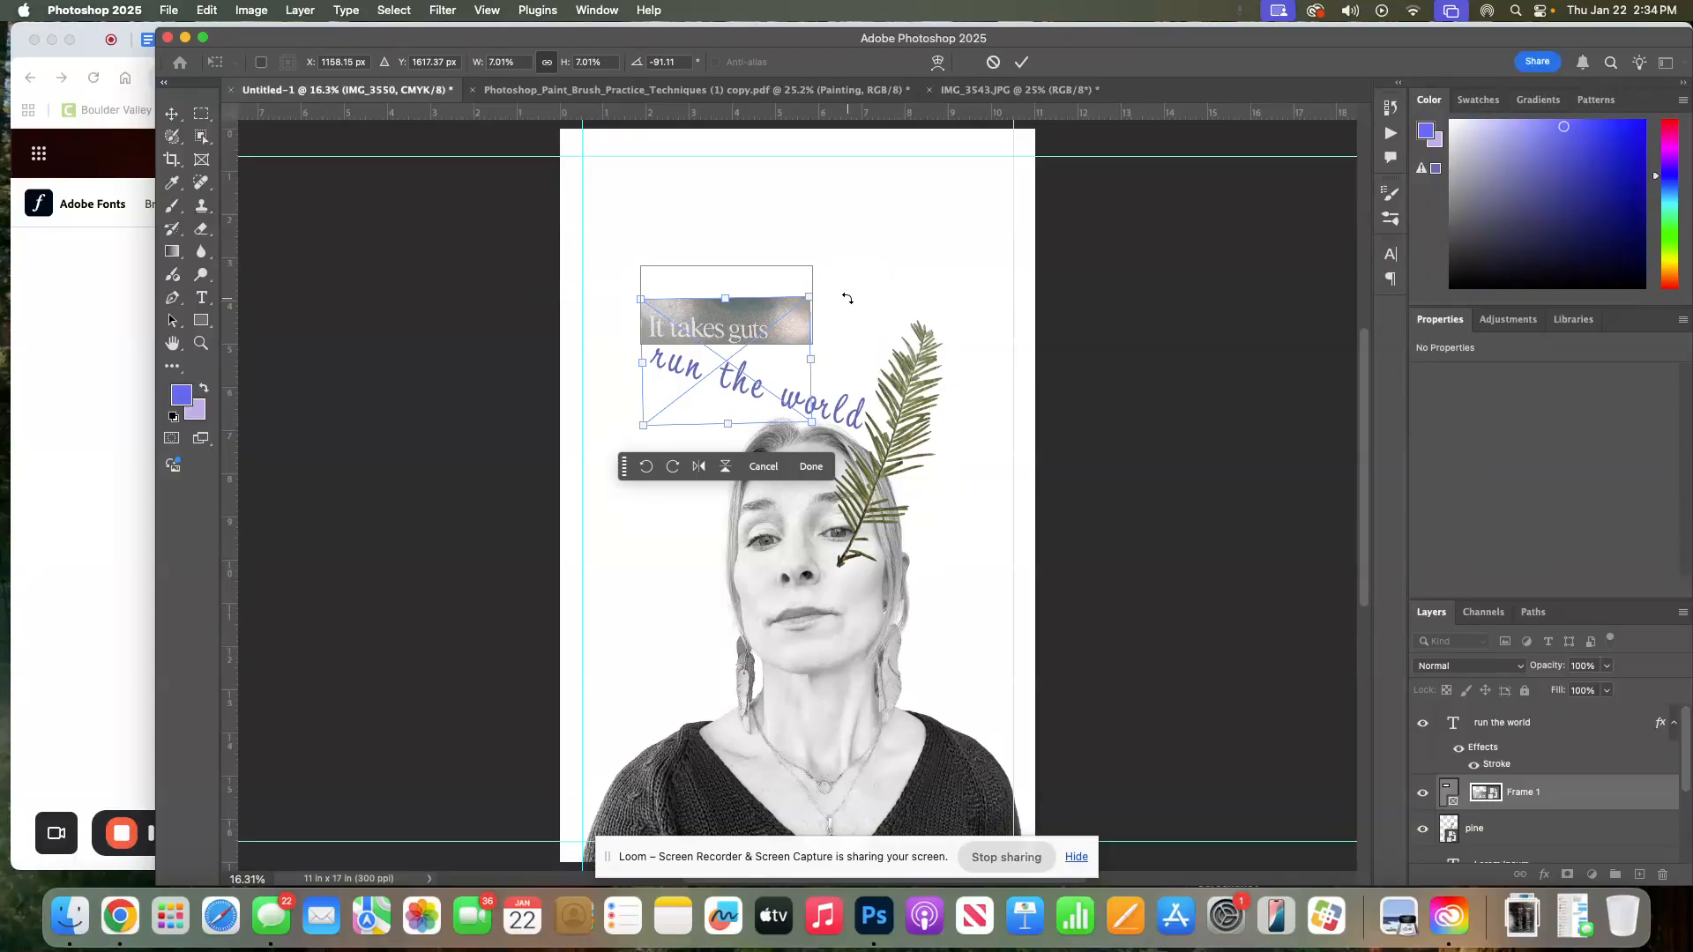
Trim the frame to about 1000 × 273 px tightly around the 'It takes guts' text
{"action": "left_click", "coordinate": [1447, 787]}
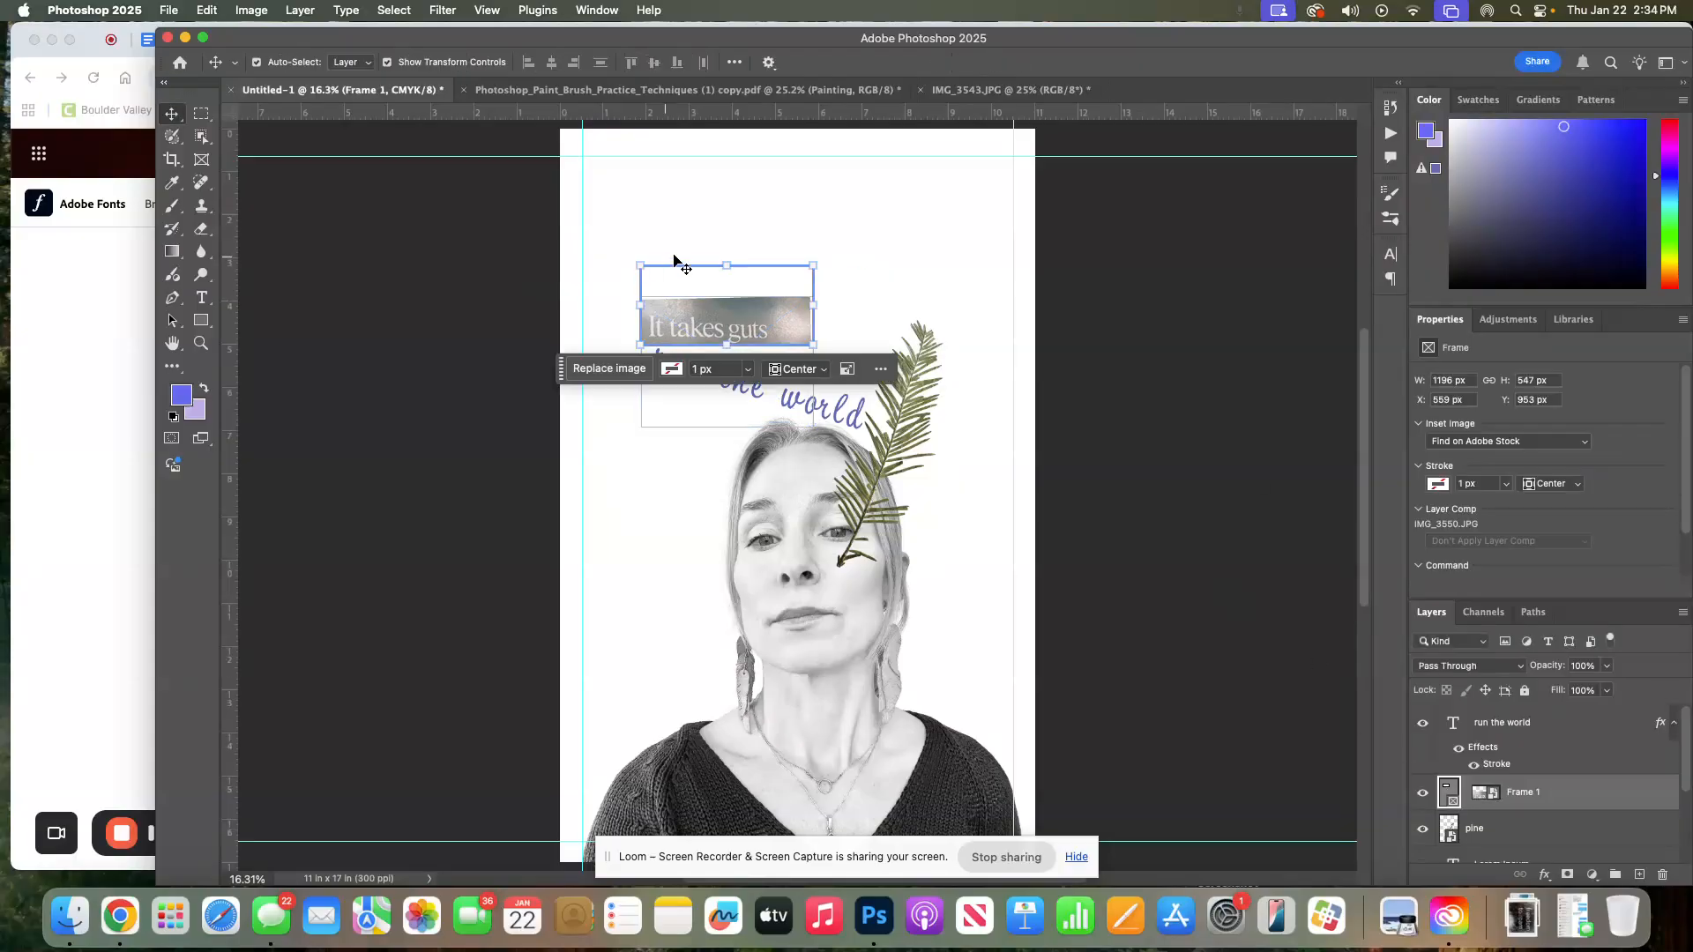
{"action": "left_click_drag", "start_coordinate": [727, 266], "coordinate": [784, 323]}
{"action": "left_click", "coordinate": [956, 270]}
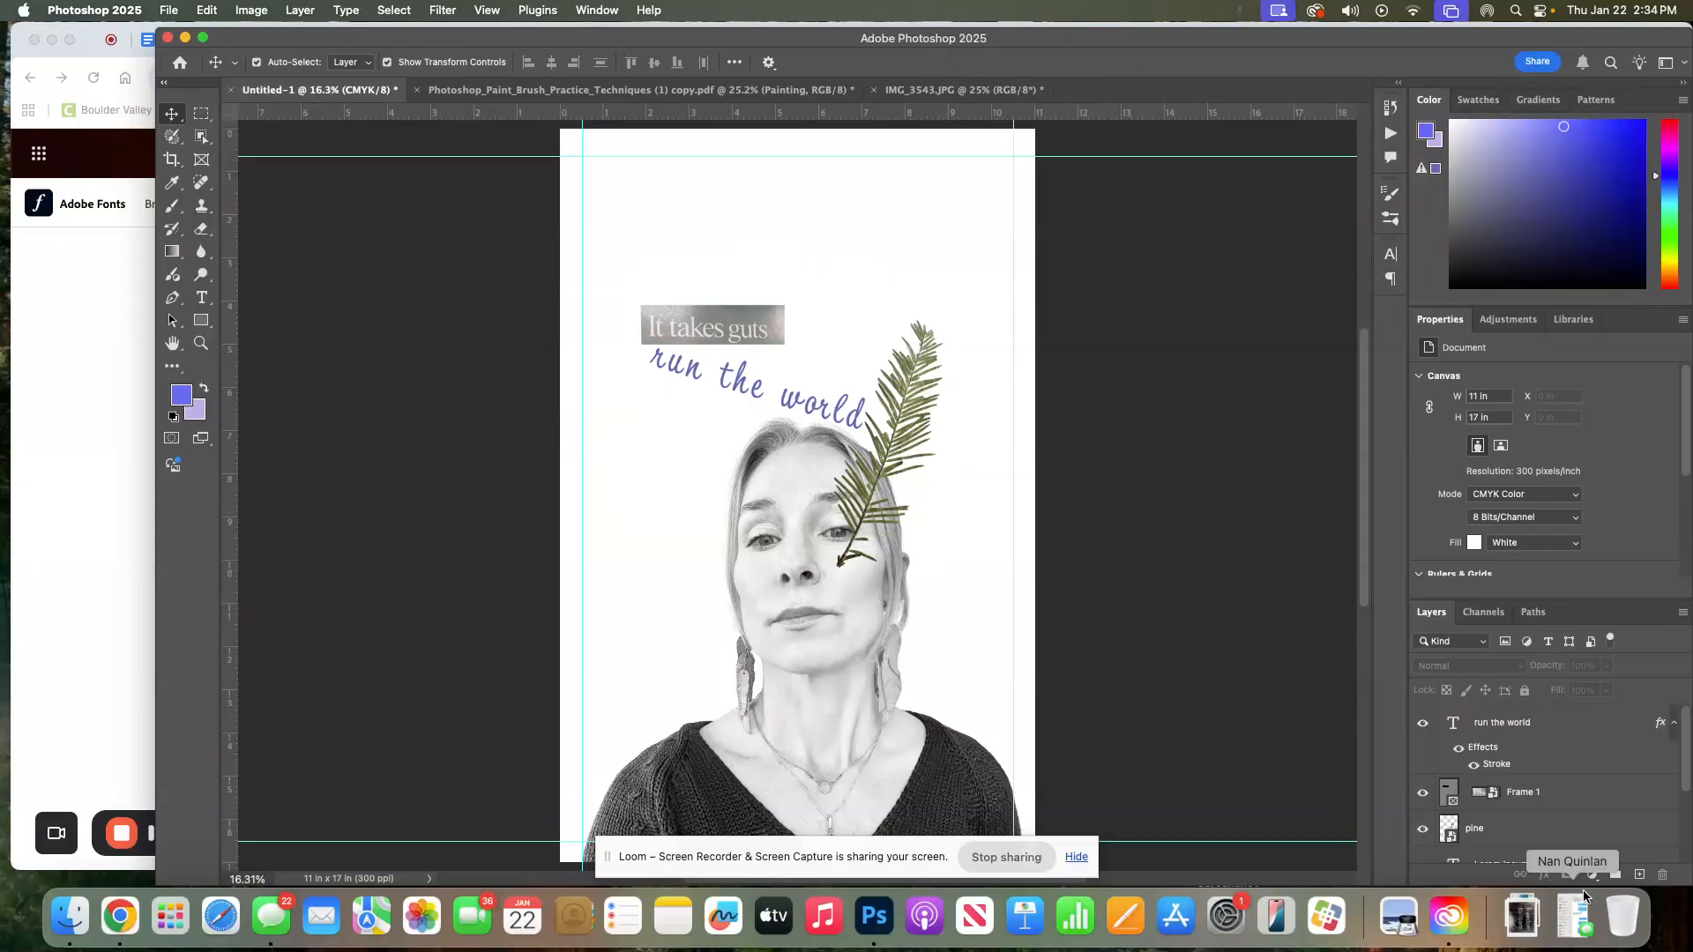
Free Transform the frame: scale it to about 172%, rotate it 15.55 degrees, and place it above the headline
{"action": "left_click", "coordinate": [1602, 799]}
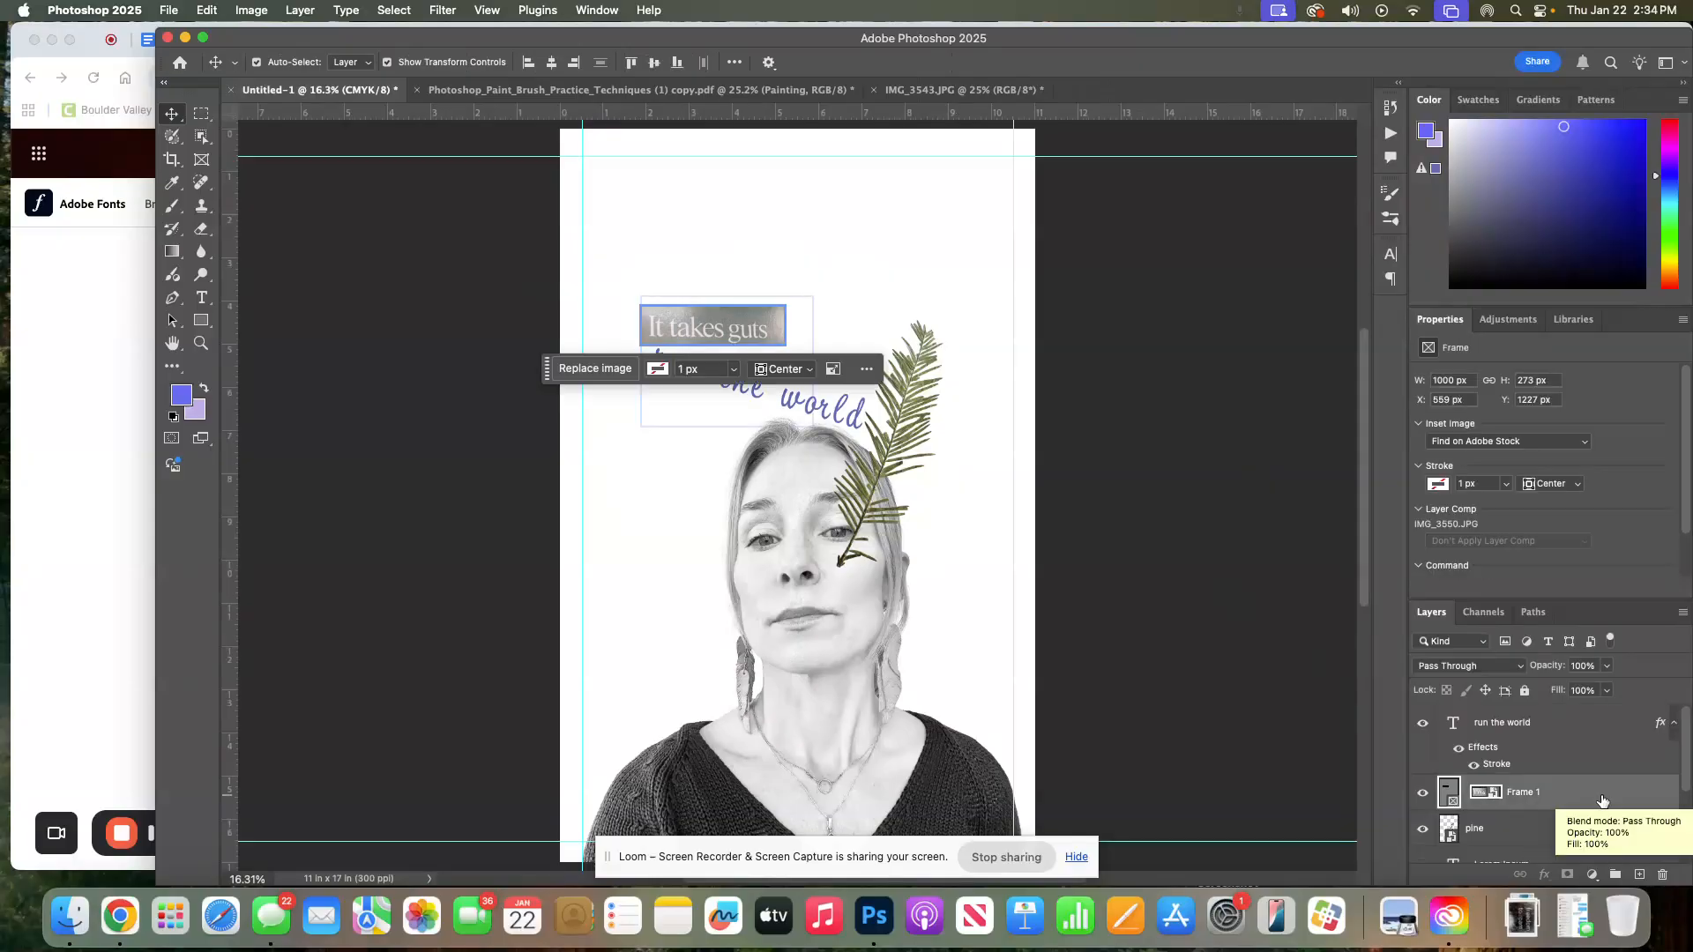
{"action": "key", "text": "super+t"}
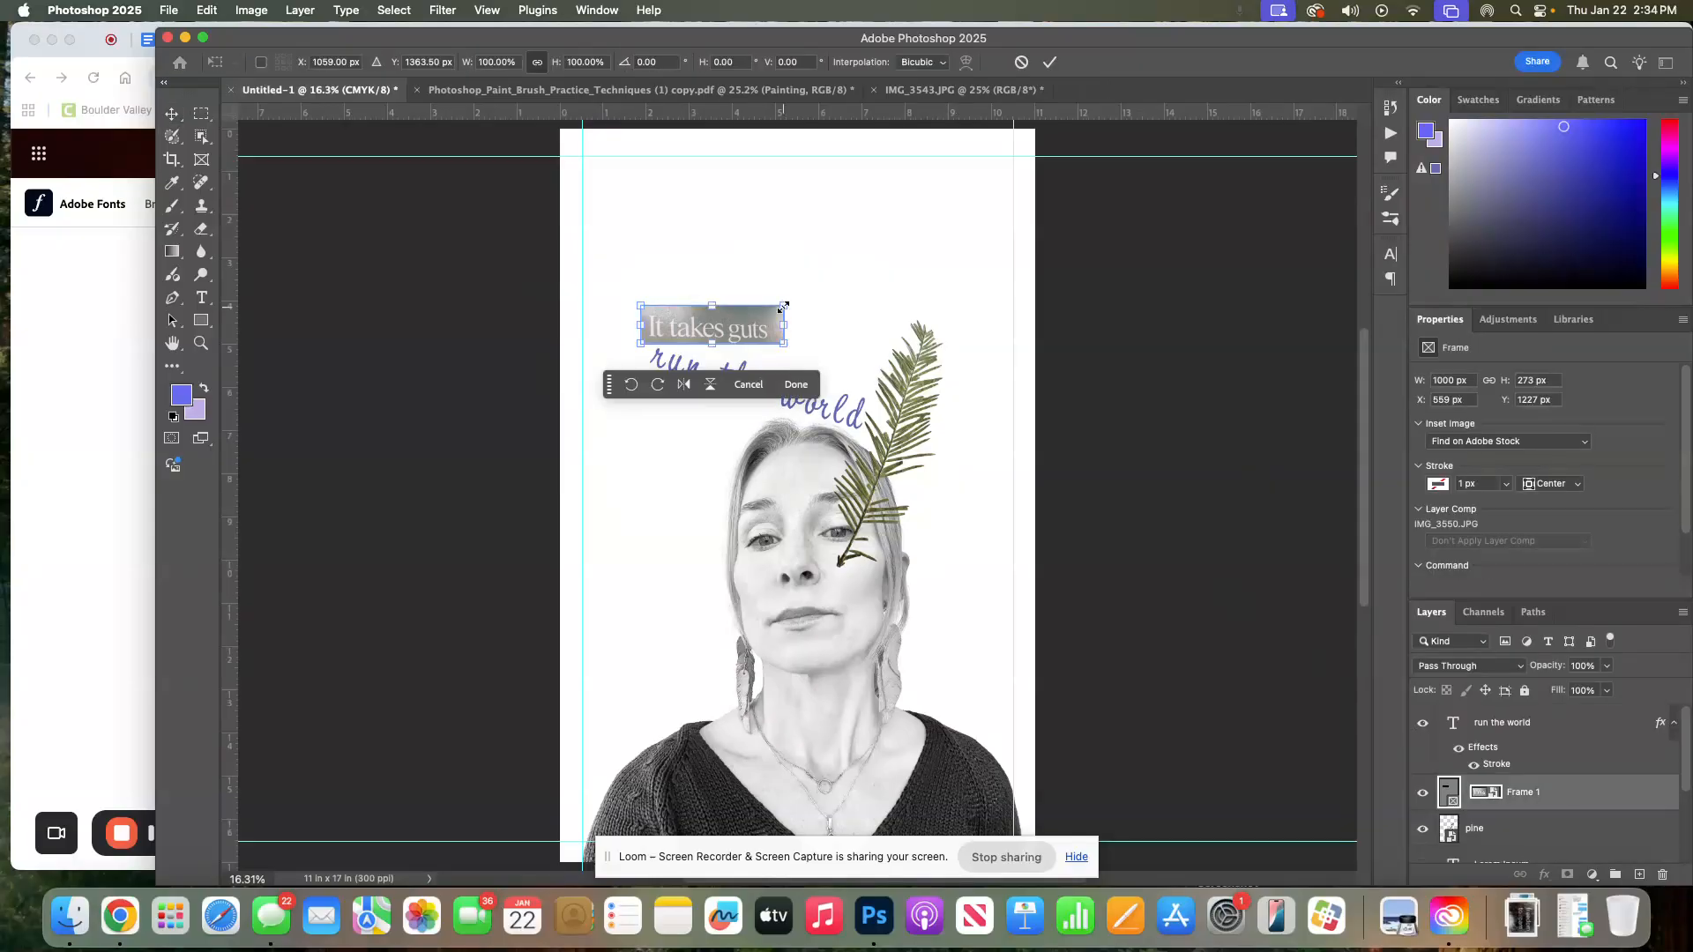
{"action": "left_click_drag", "start_coordinate": [783, 307], "coordinate": [876, 240]}
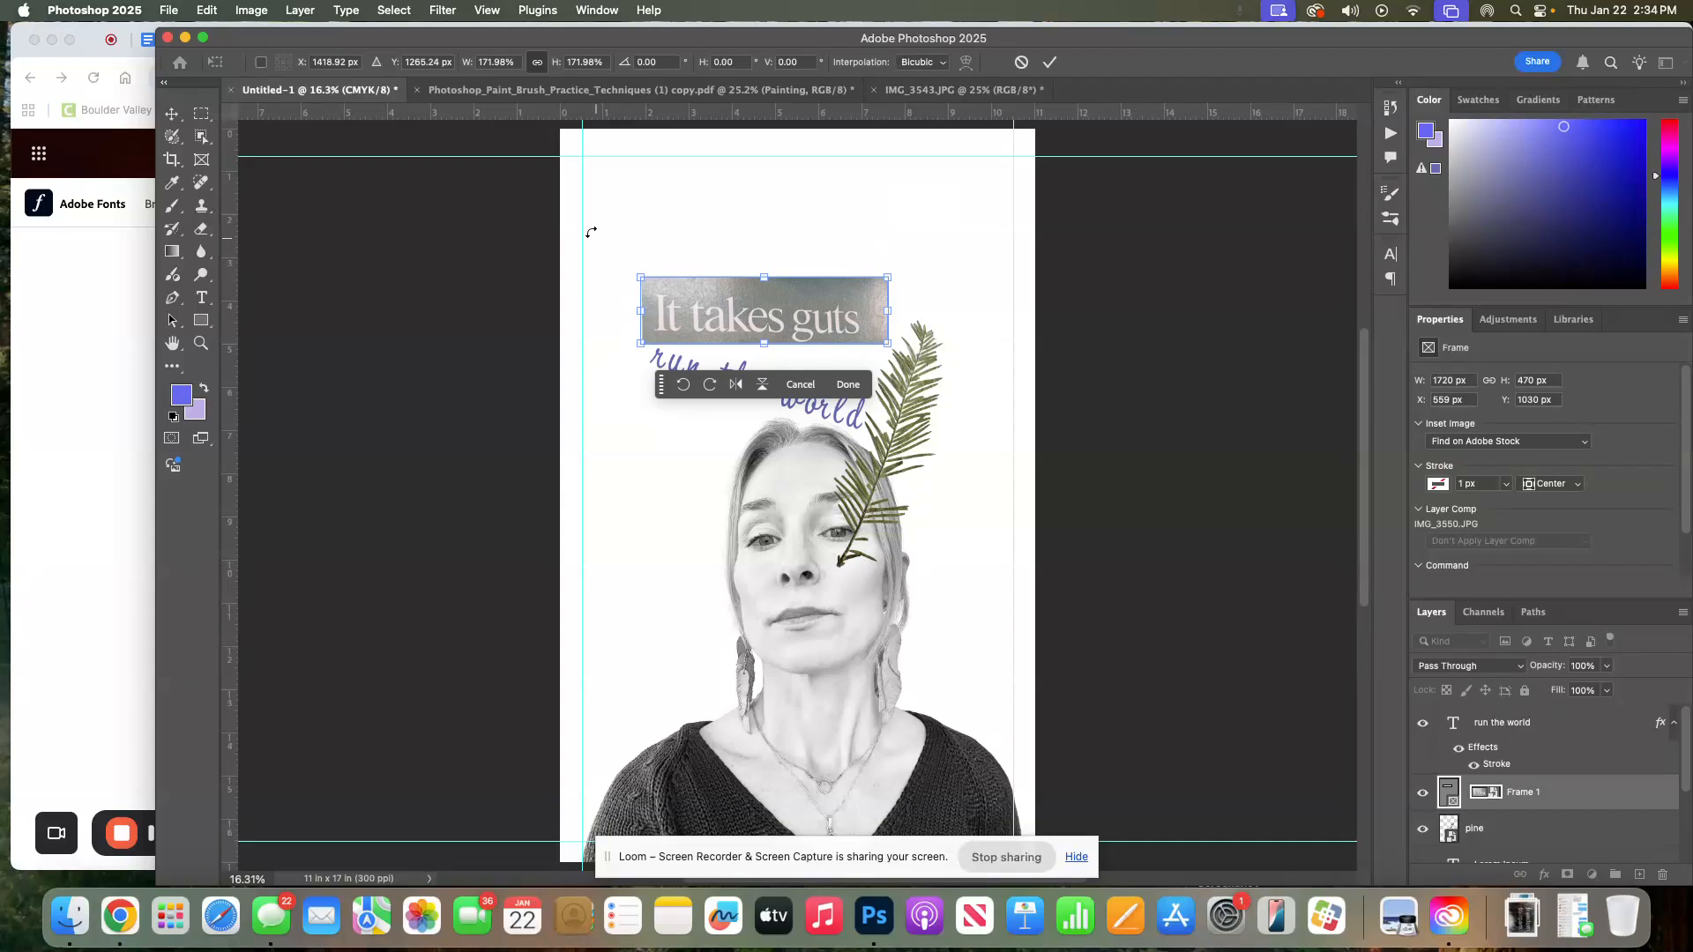
{"action": "left_click_drag", "start_coordinate": [590, 232], "coordinate": [915, 299]}
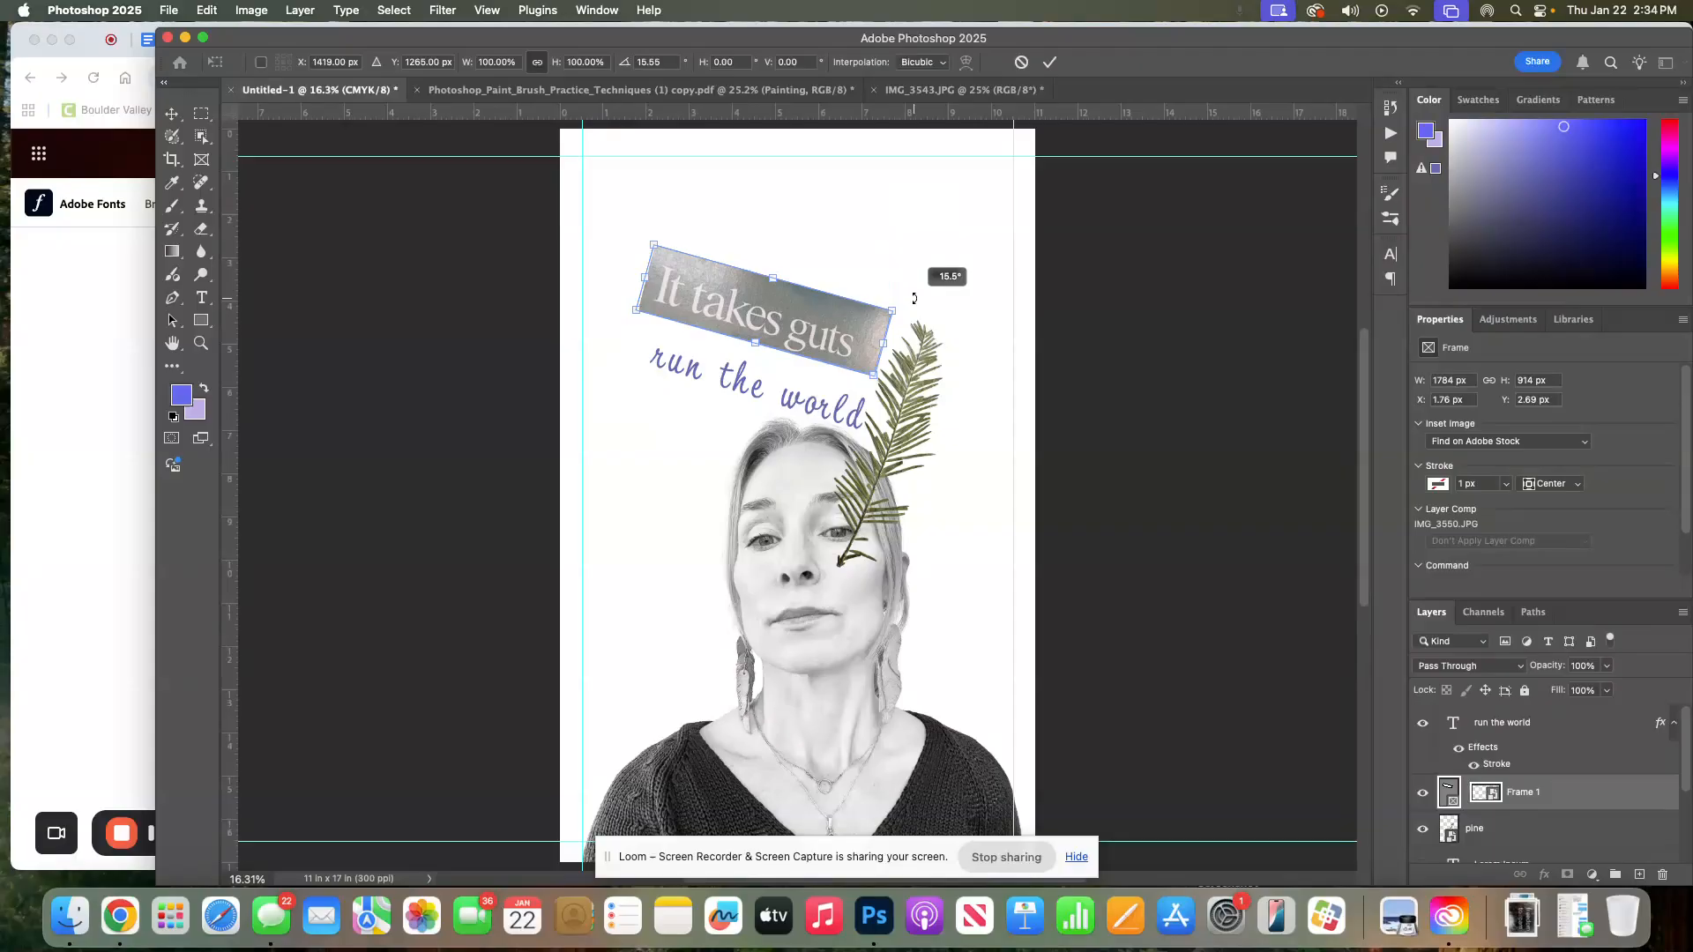
{"action": "left_click_drag", "start_coordinate": [844, 333], "coordinate": [896, 369]}
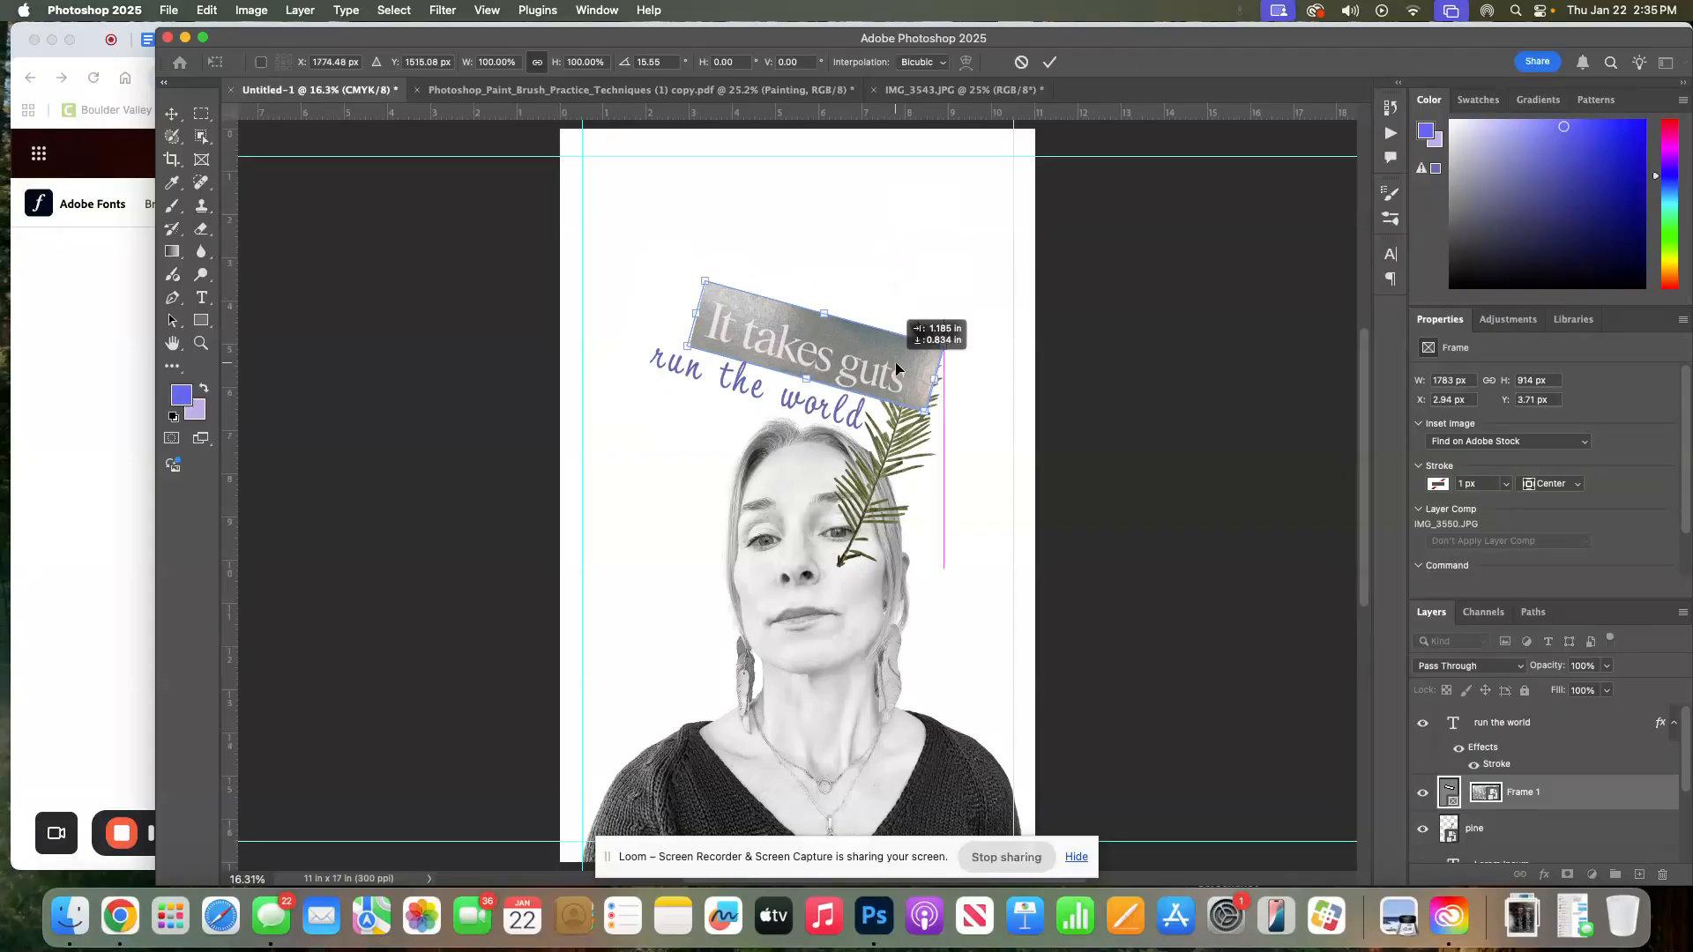
{"action": "left_click_drag", "start_coordinate": [896, 368], "coordinate": [896, 367]}
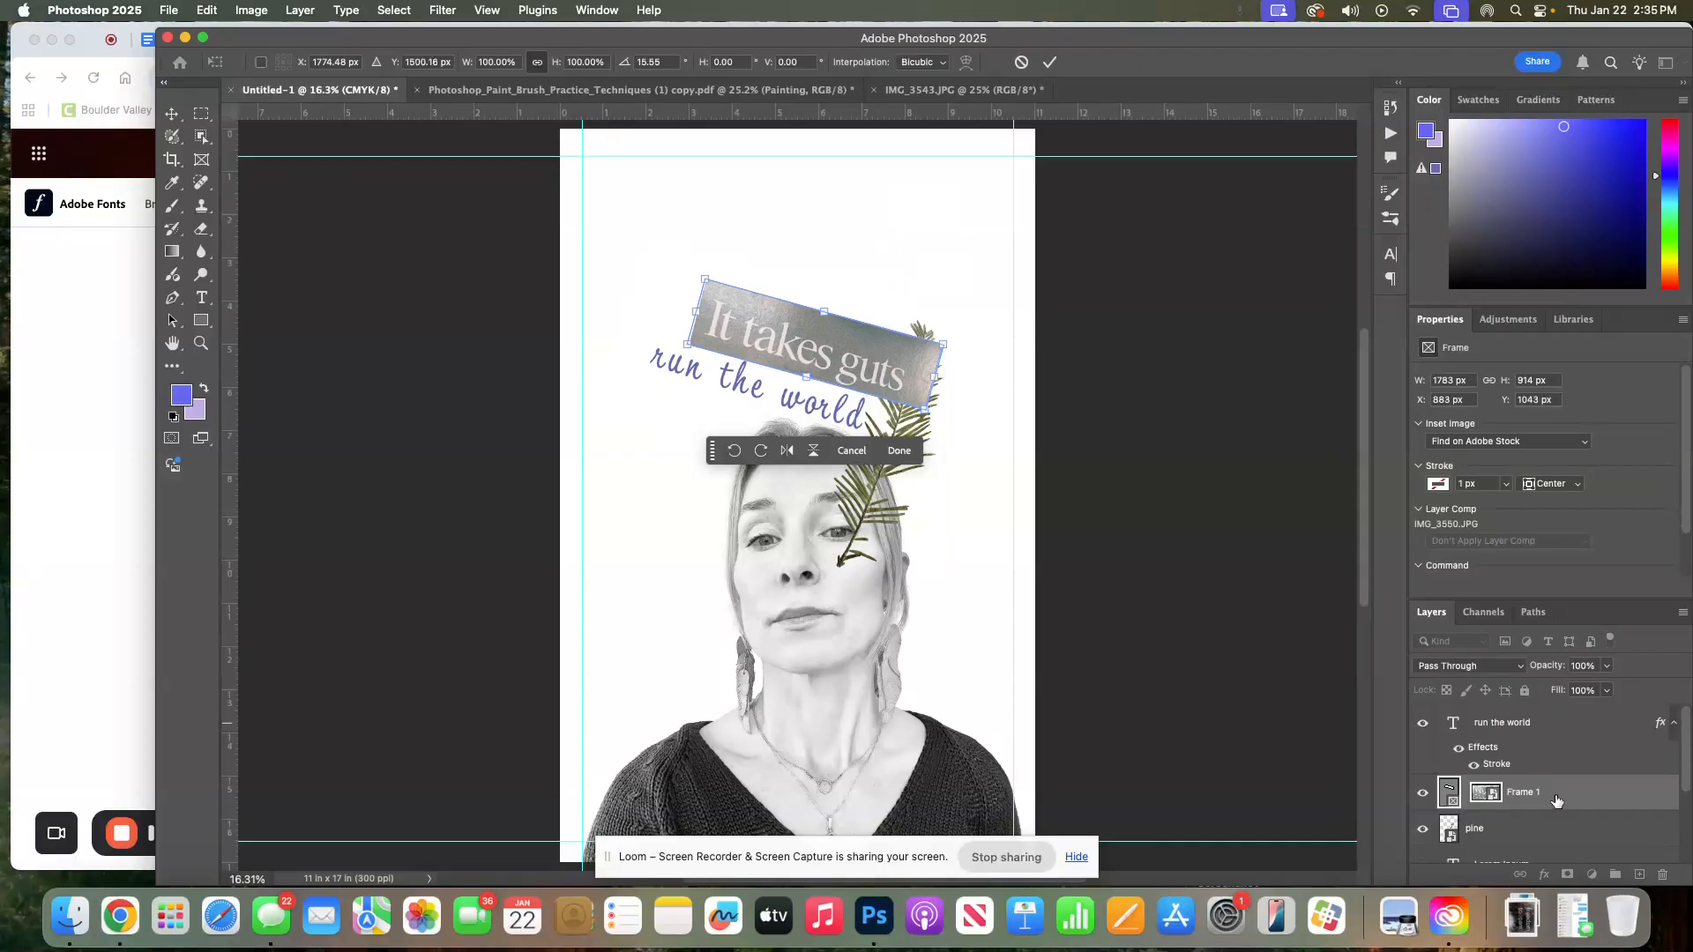
{"action": "key", "text": "Return"}
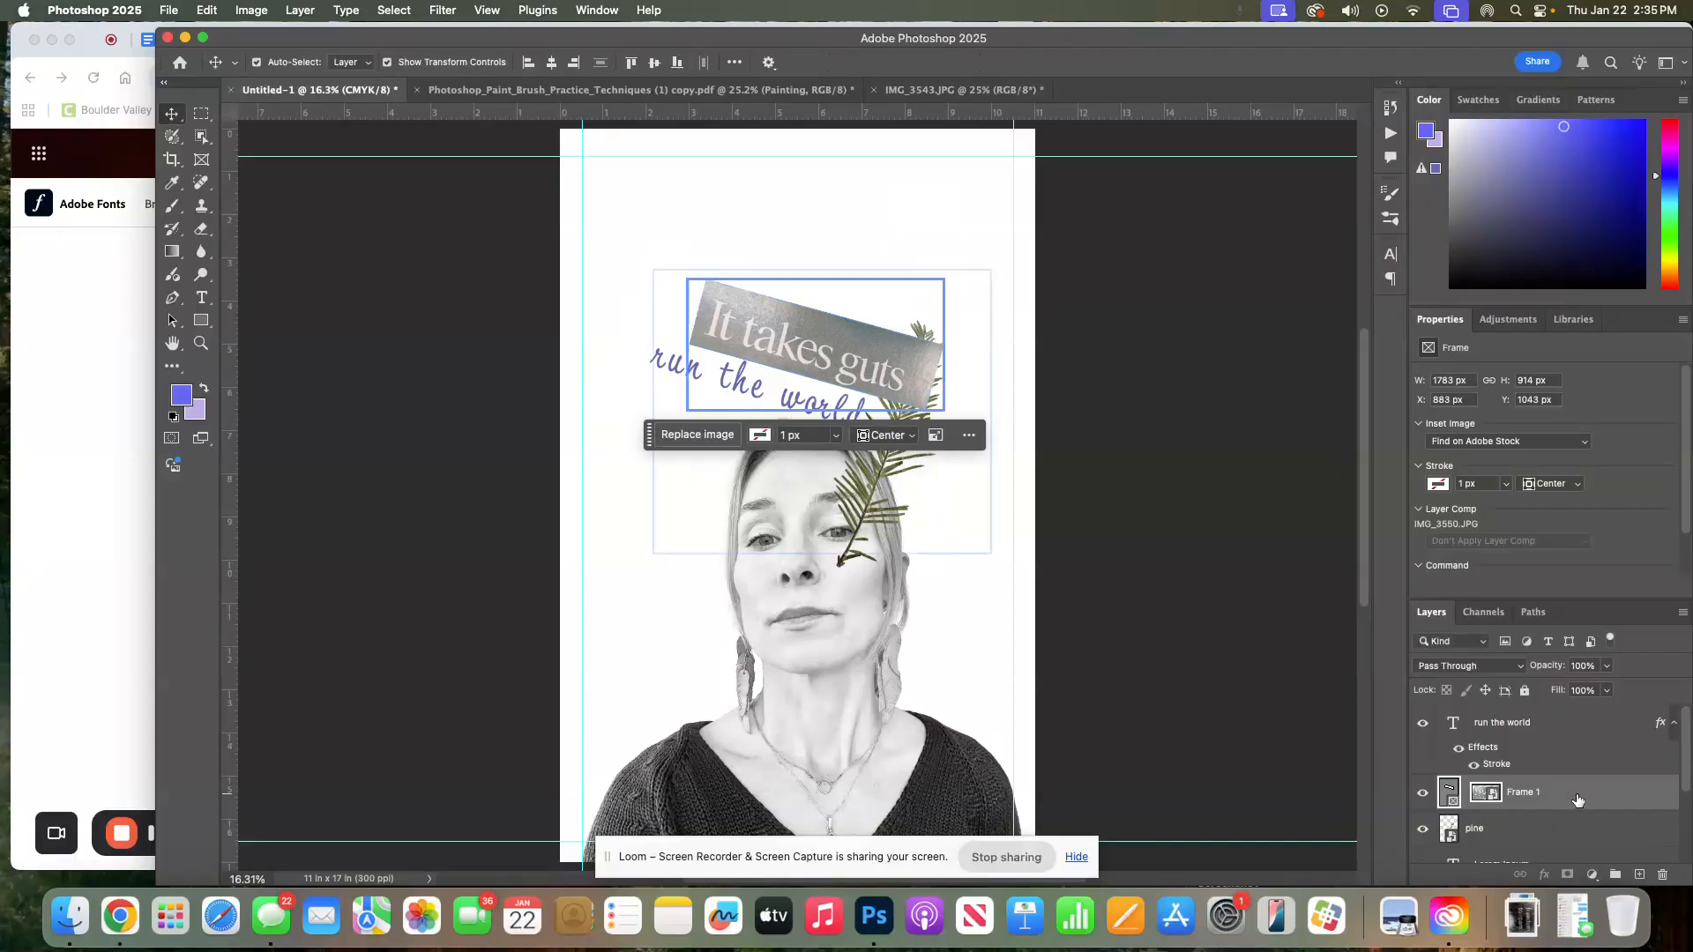
Set the frame layer's blend mode to Linear Burn
{"action": "left_click", "coordinate": [1486, 793]}
{"action": "left_click", "coordinate": [1470, 666]}
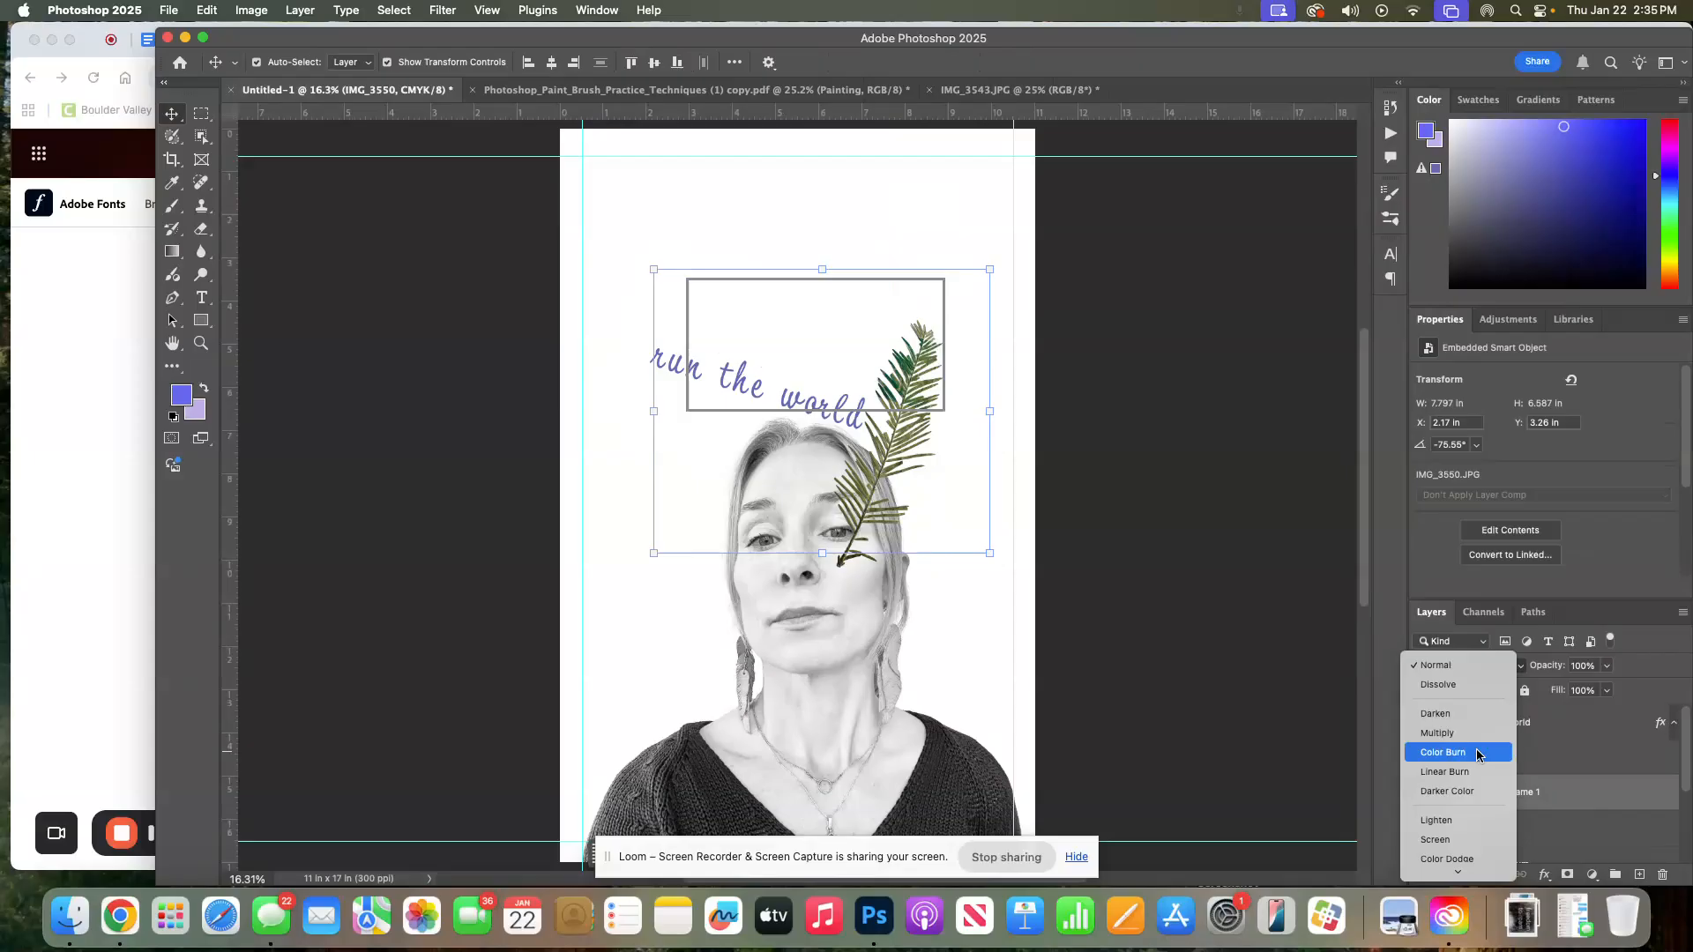
{"action": "mouse_move", "coordinate": [1455, 870]}
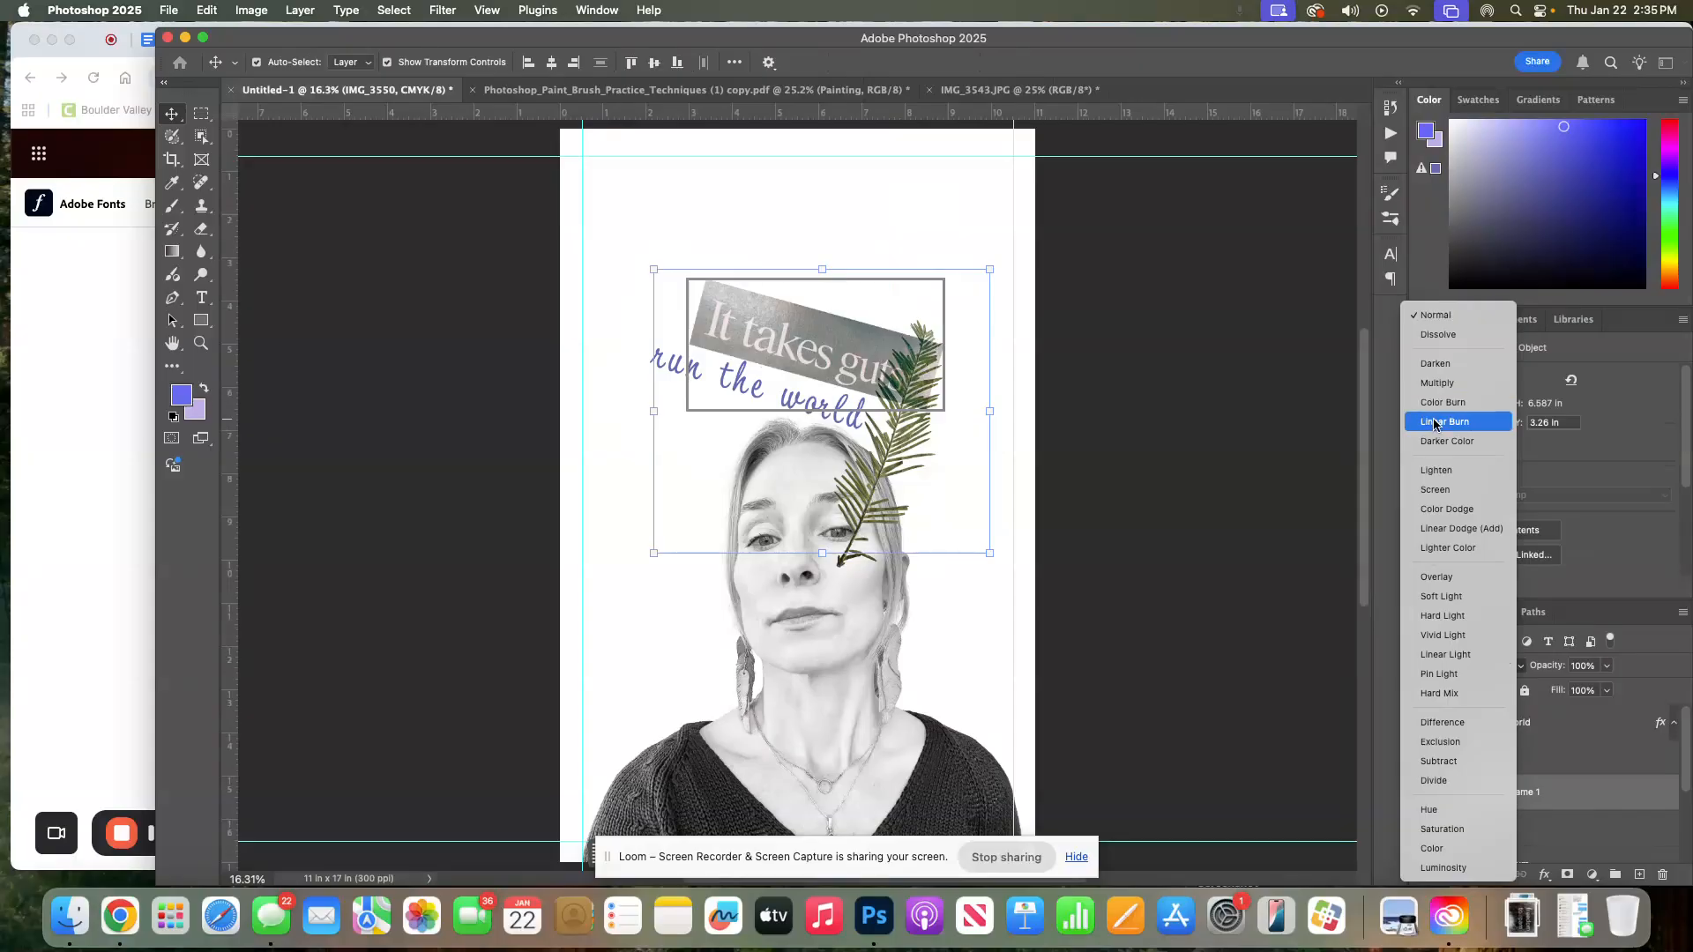
{"action": "left_click", "coordinate": [1434, 422]}
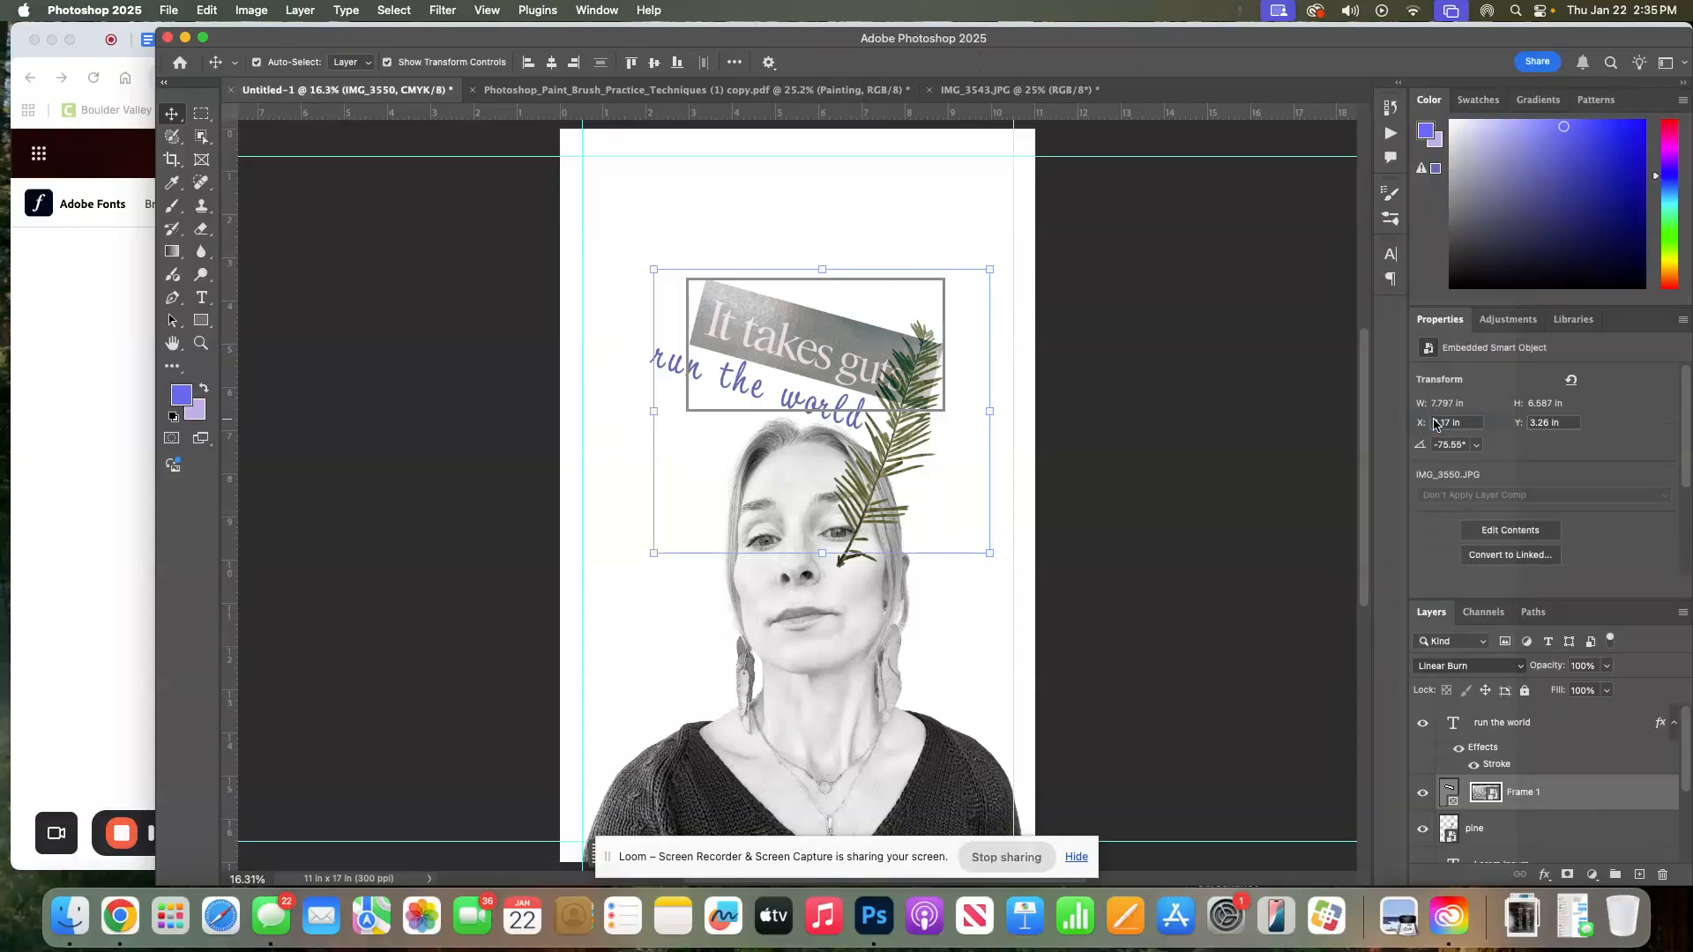
Deselect everything and switch to the Tamarillo JF page on Adobe Fonts in the browser
{"action": "left_click", "coordinate": [898, 406]}
{"action": "left_click", "coordinate": [1200, 404]}
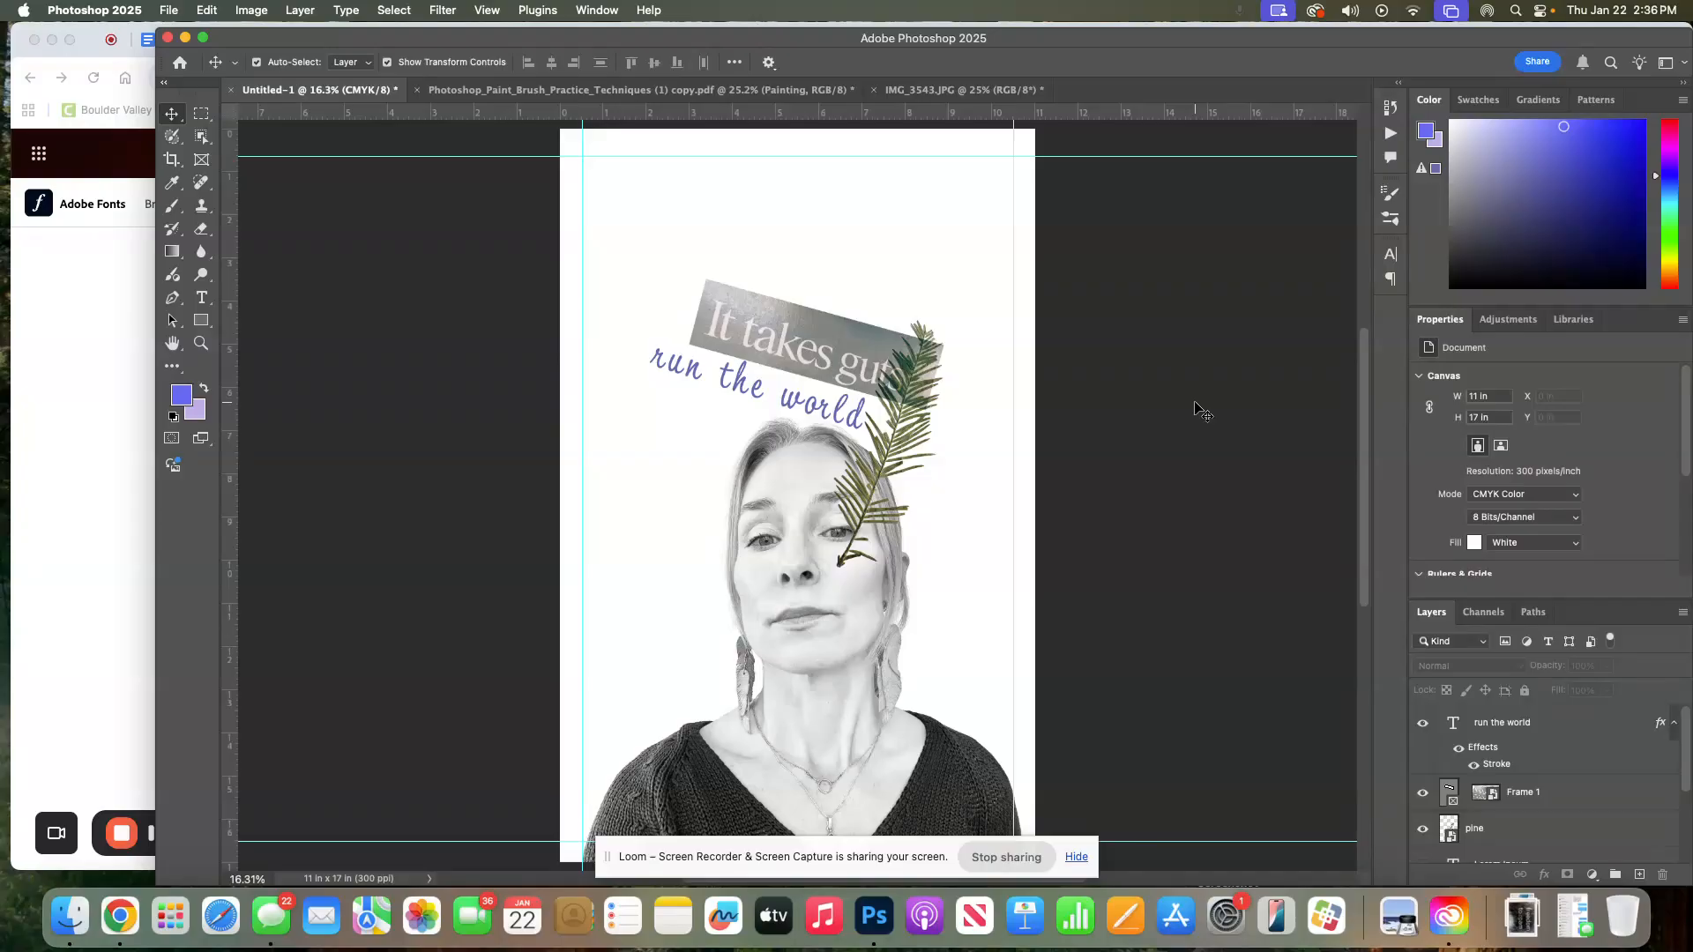
{"action": "left_click", "coordinate": [74, 448]}
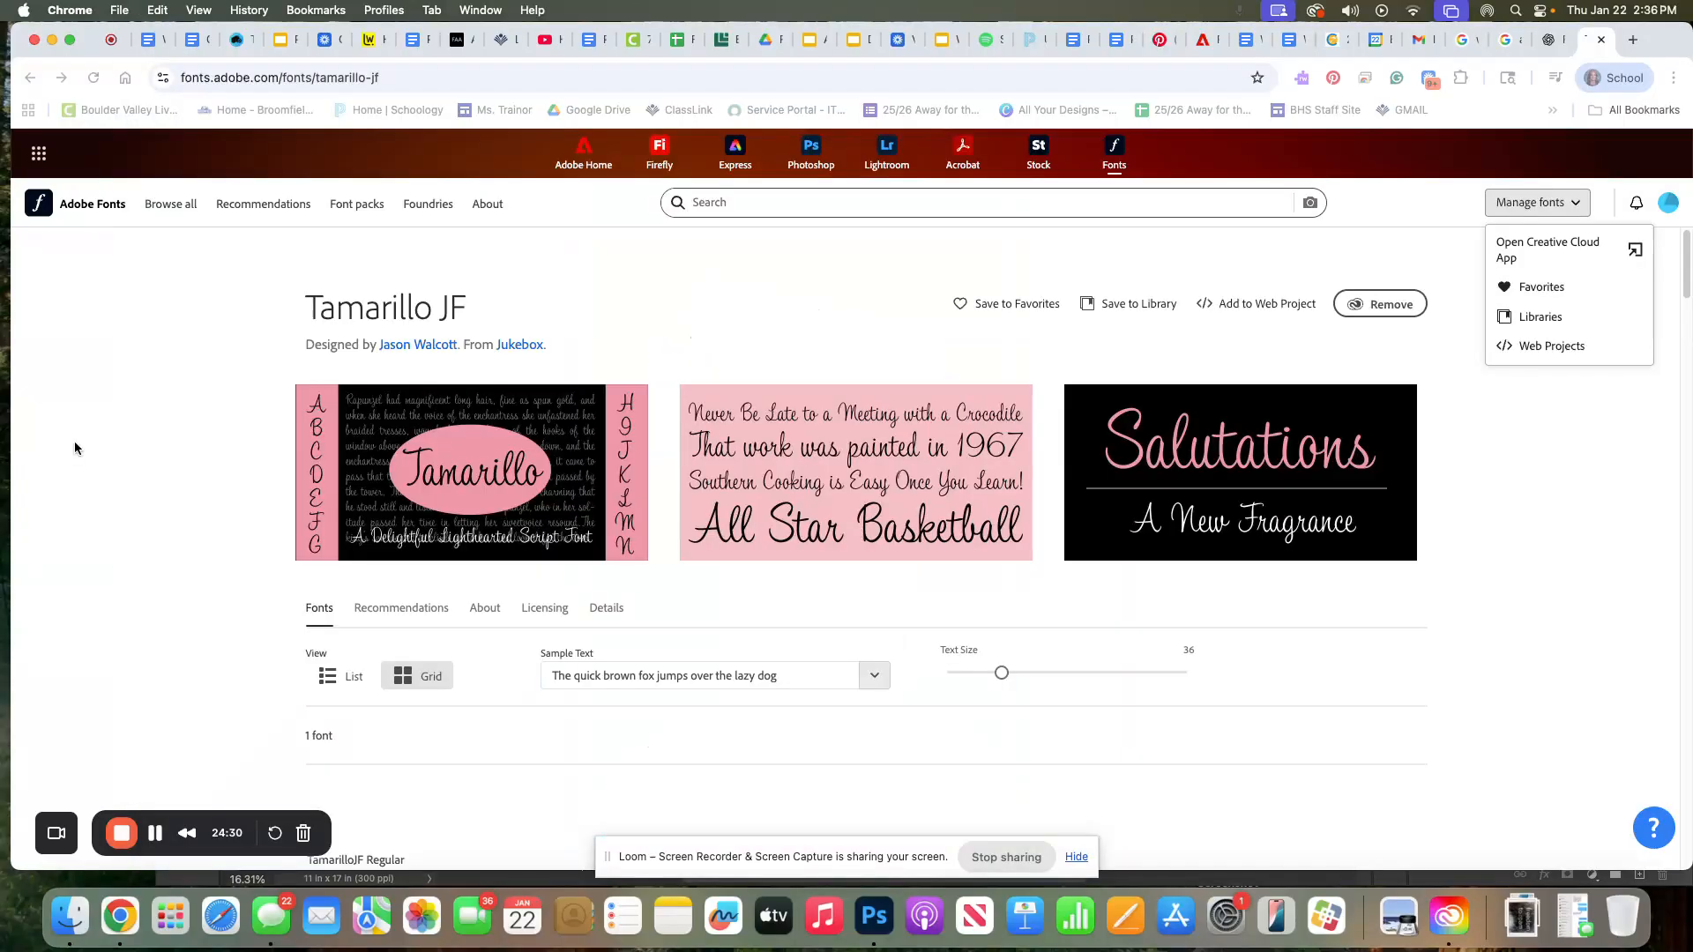